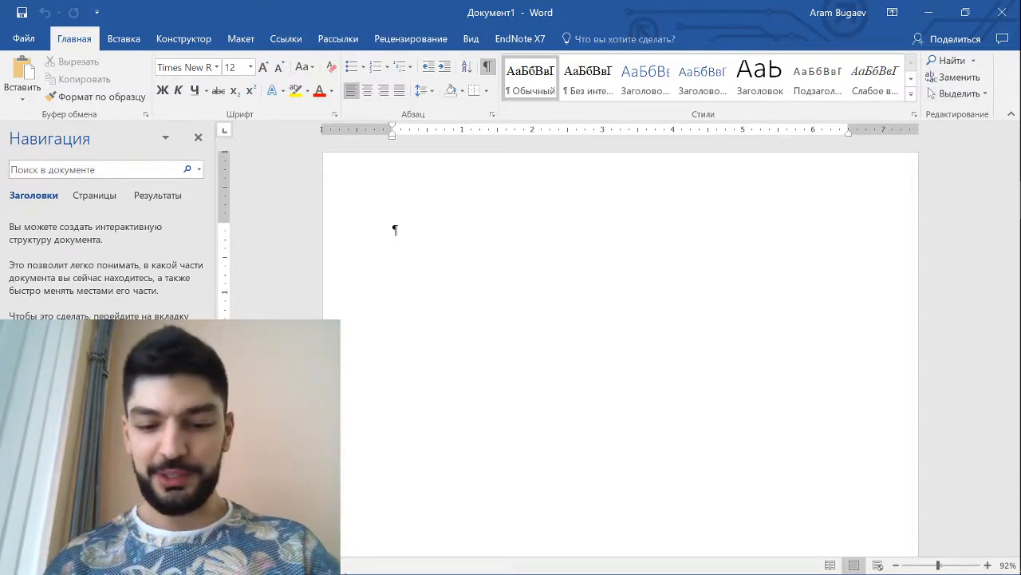
Step: Write the title "Machine learning from humans: FTIR study" in the blank document and start a new paragraph below it
text(Machine lear)
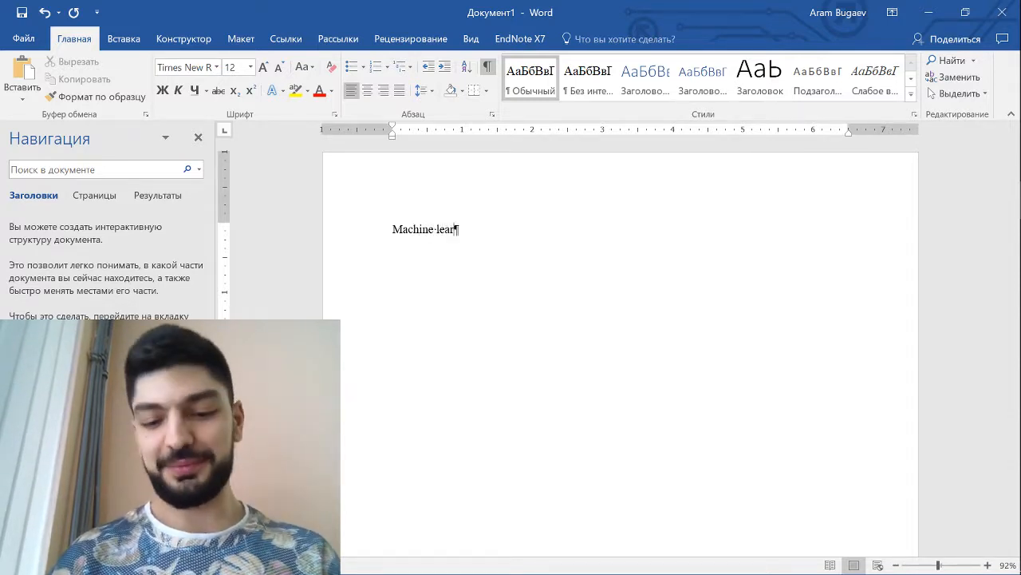
text(ning )
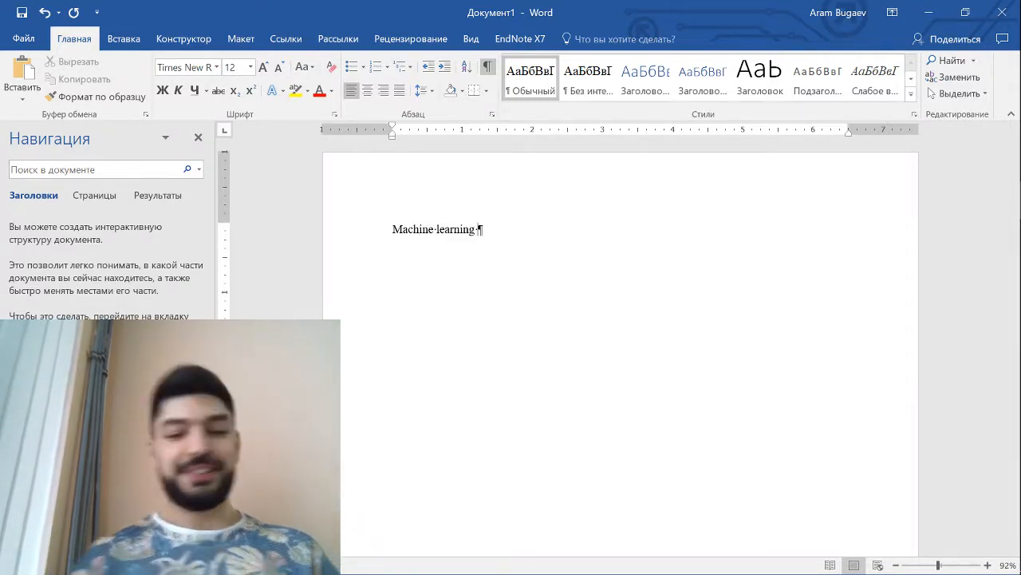
text(from )
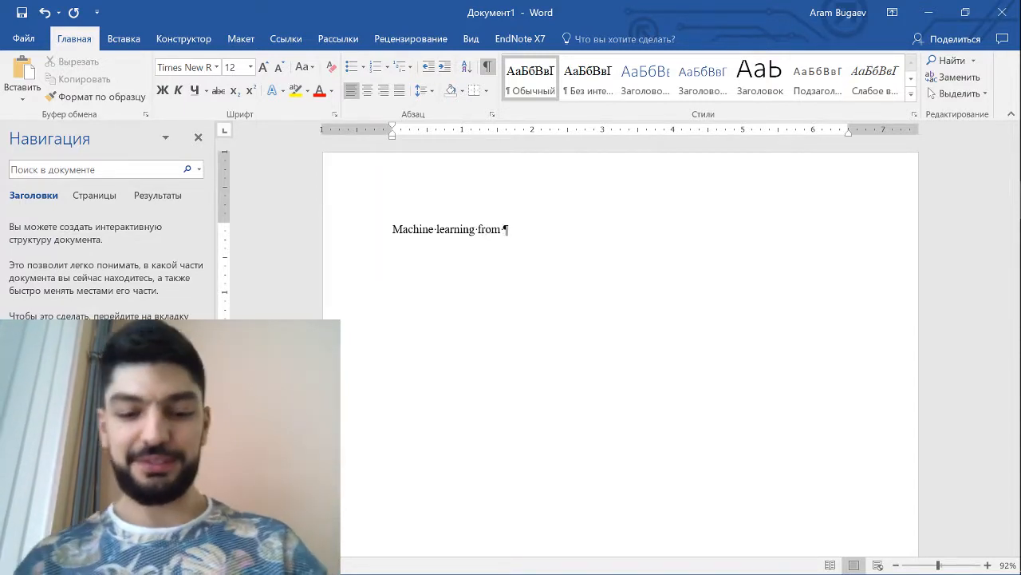
text(humans)
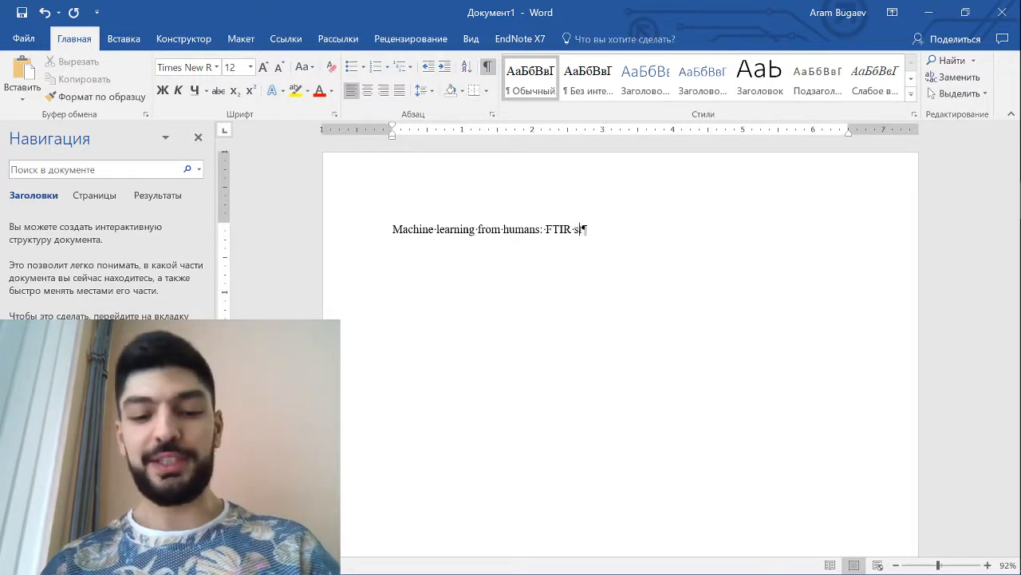
text(y)
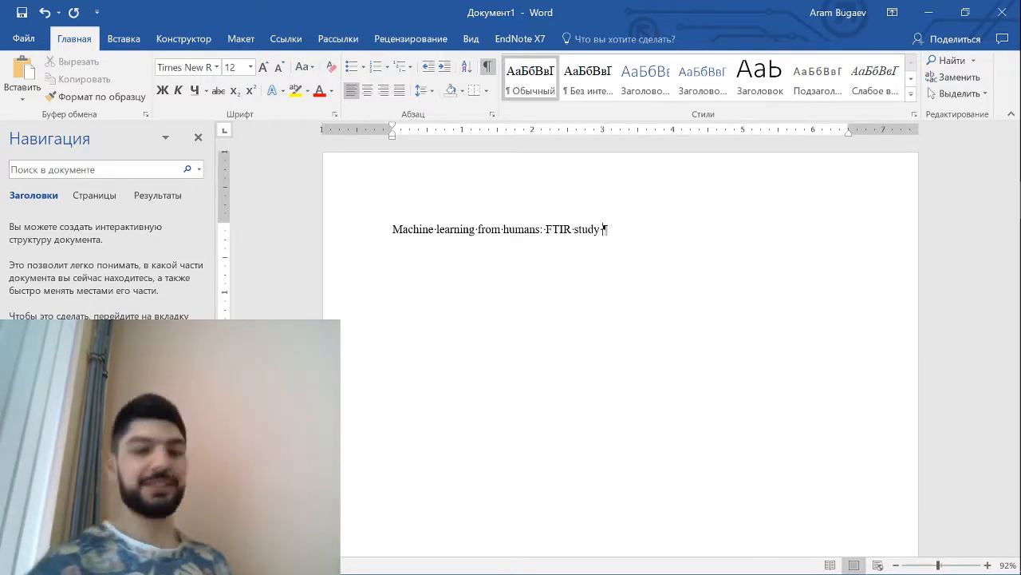
key(BackSpace)
key(Return)
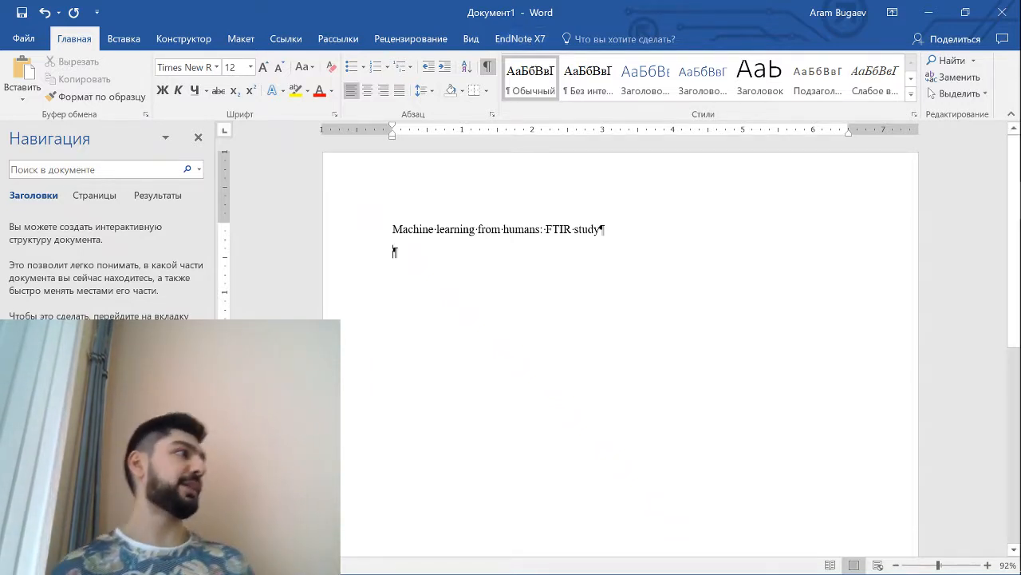
Step: Switch from Word to EndNote X7 and dismiss the offer to install the X7.8 update
click(527, 42)
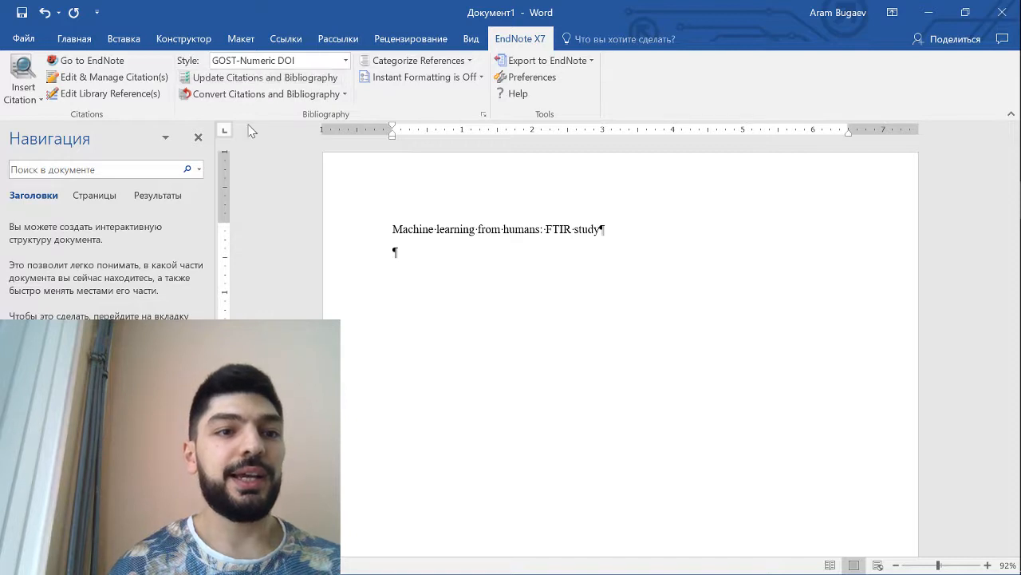
click(87, 67)
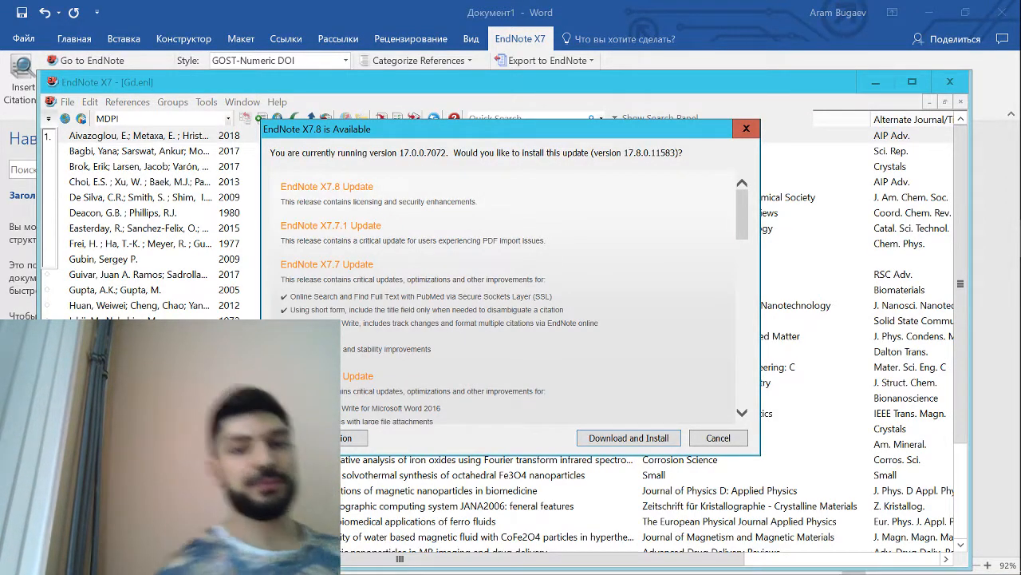
click(747, 130)
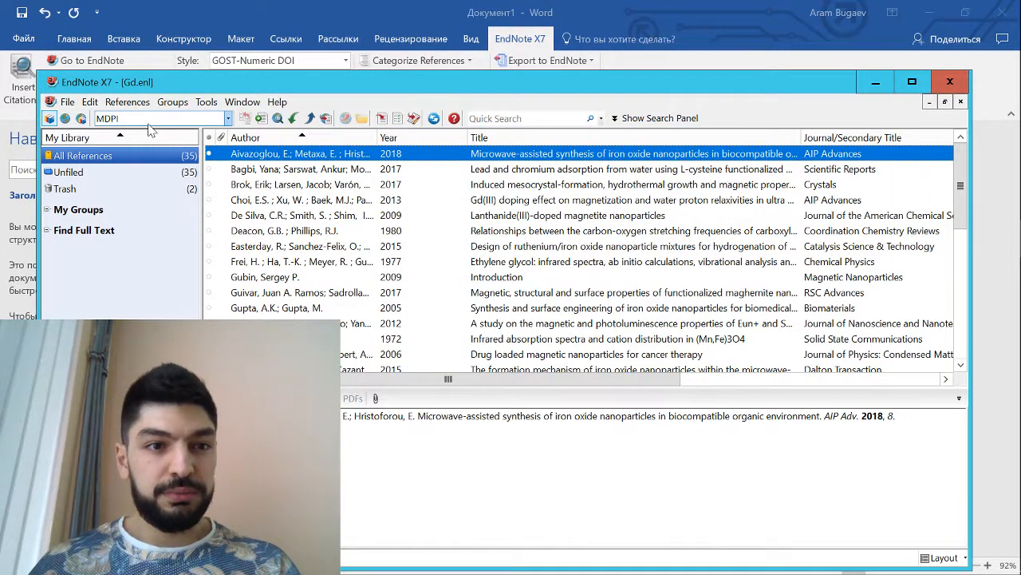
Step: Close the open Gd.enl reference library
key(ctrl+w)
click(49, 102)
click(49, 101)
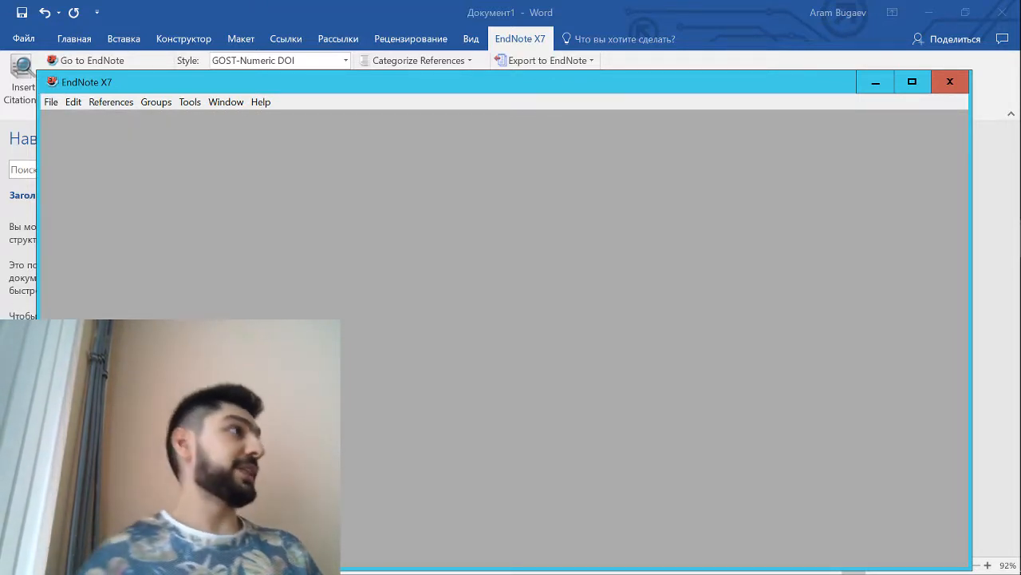
Step: Create a new reference library named machine_learning_ftir.enl in the Документы folder and maximize its window
click(53, 101)
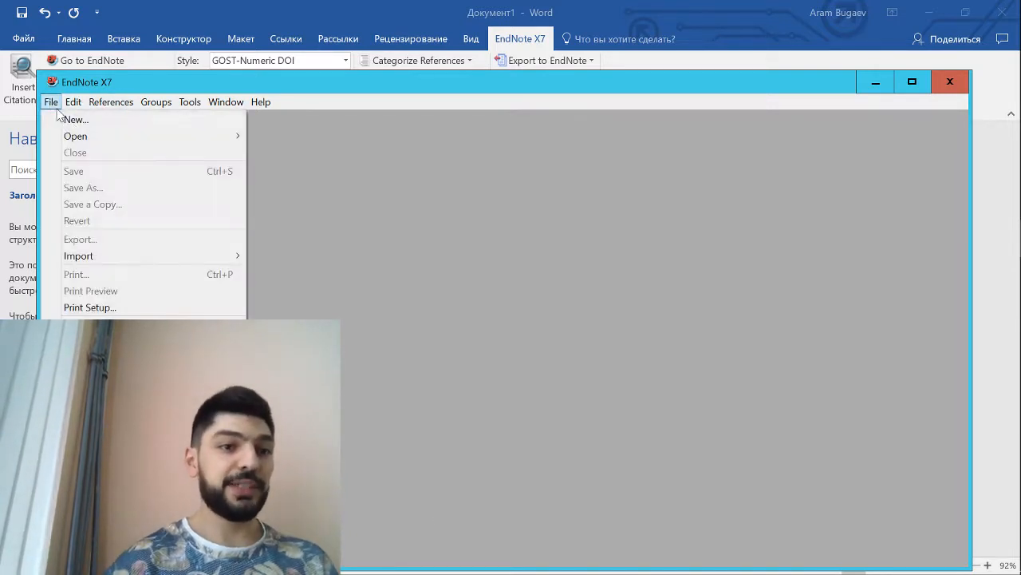
click(89, 126)
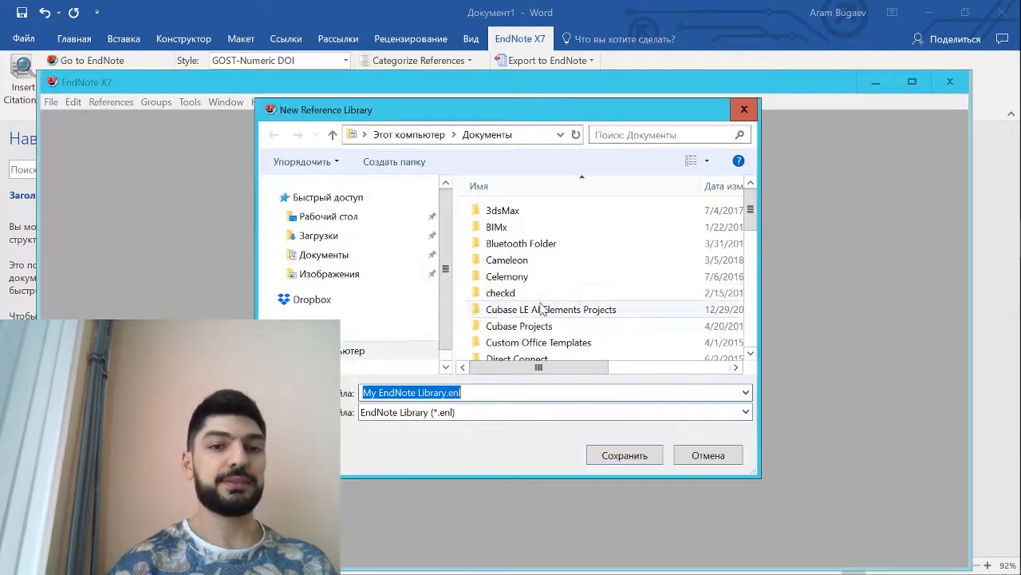
mouse_move(446, 310)
mouse_down()
mouse_move(453, 296)
mouse_move(448, 319)
mouse_up()
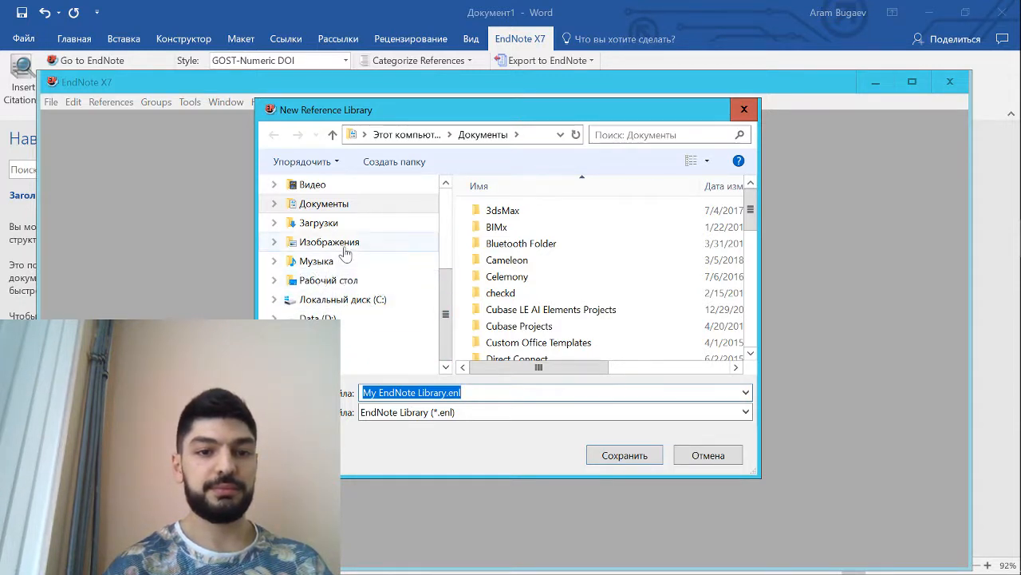
drag(446, 391, 363, 391)
text(machine_)
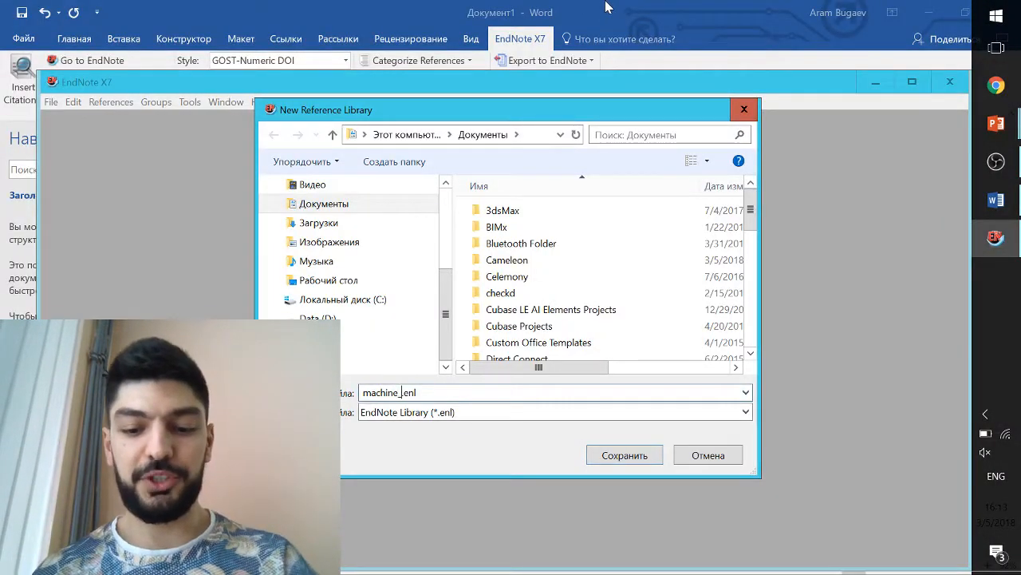
text(_learning)
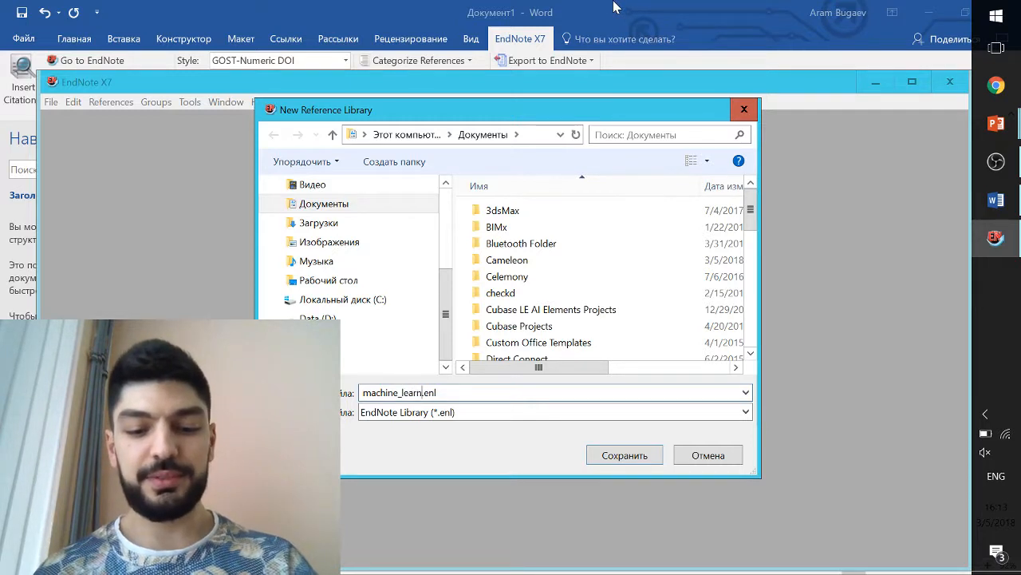
text(_ftir)
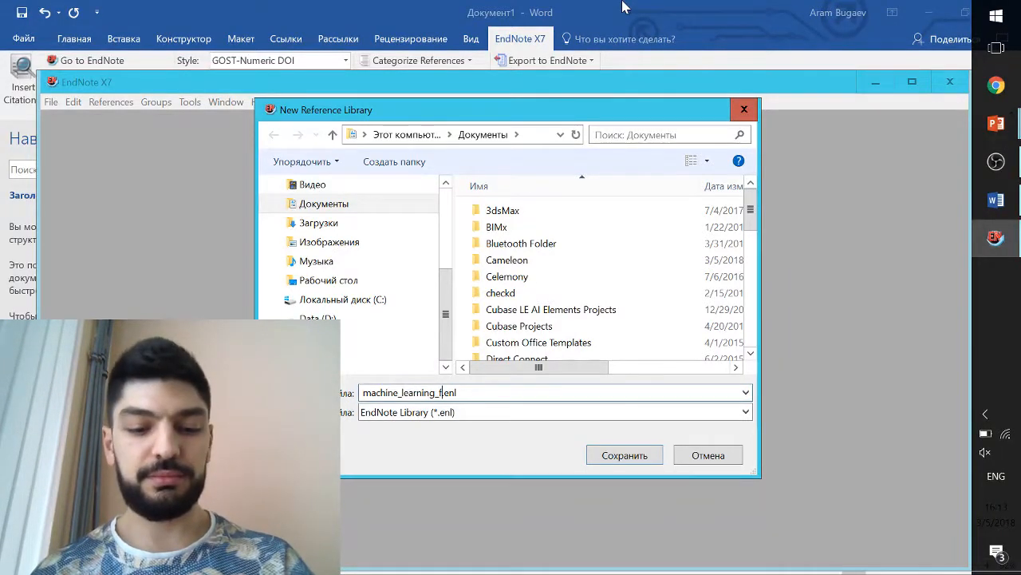
click(624, 455)
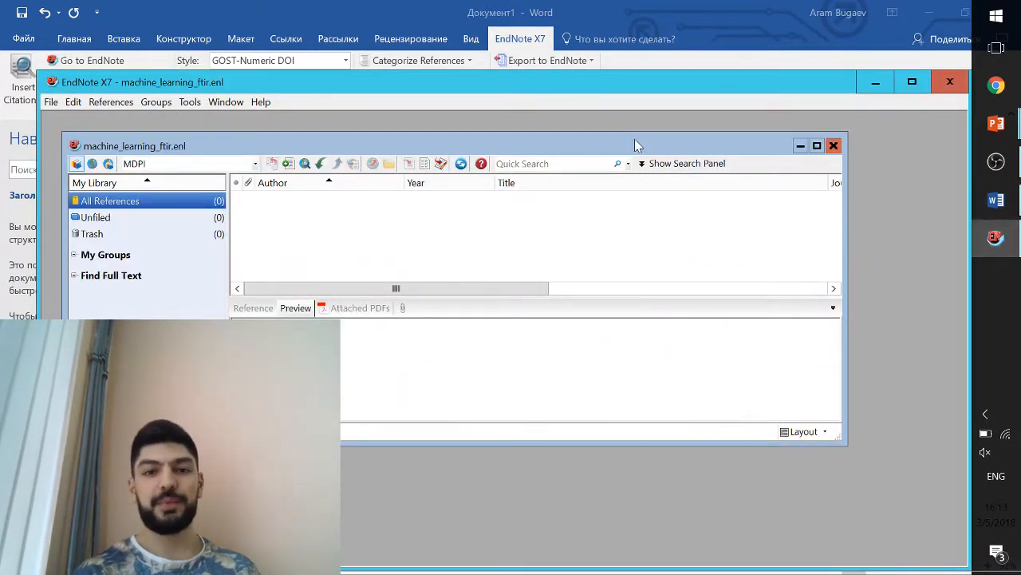
double_click(635, 142)
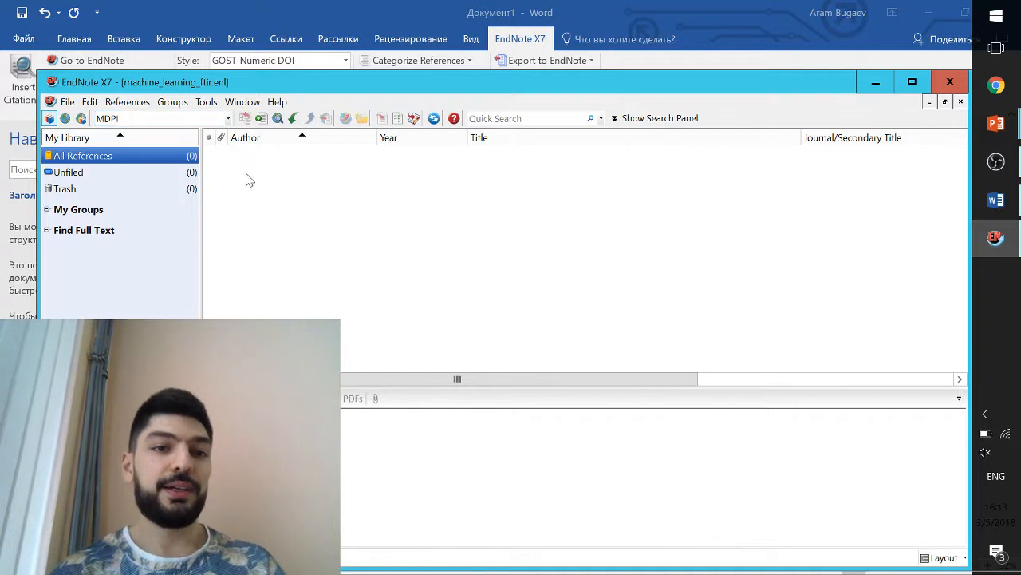
Step: Add a new reference to the library and set its reference type to Book
click(261, 119)
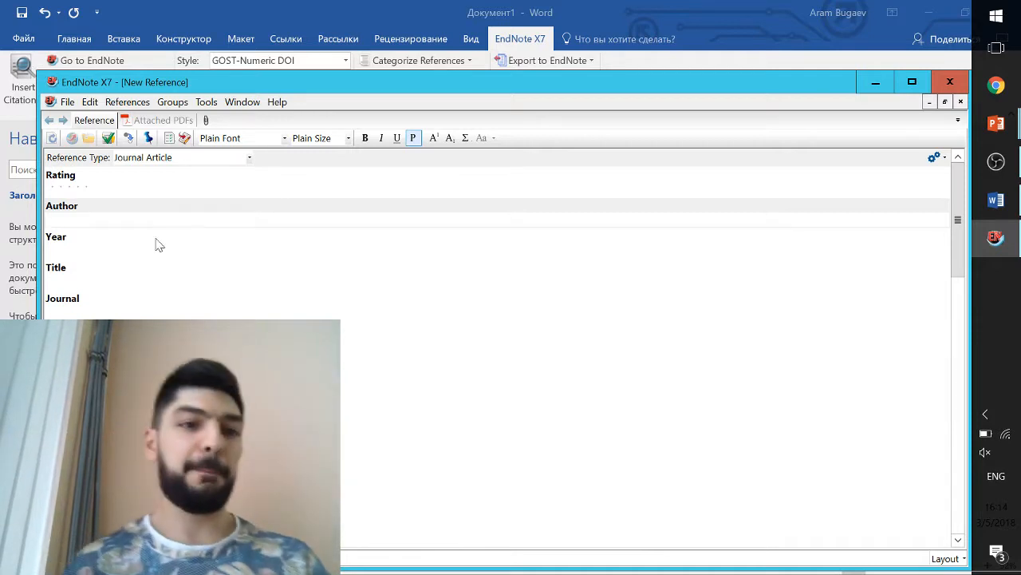
click(284, 138)
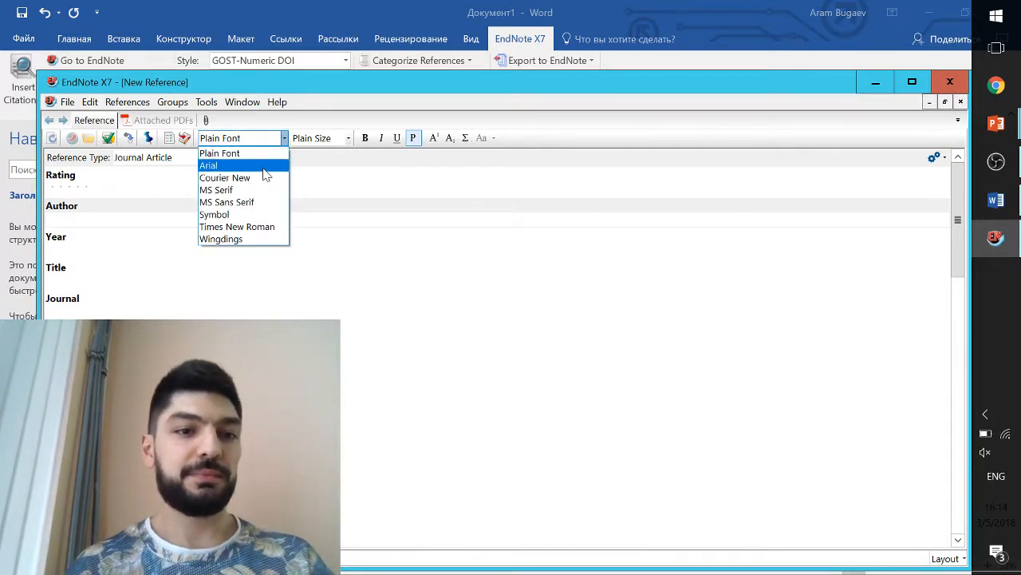
click(136, 164)
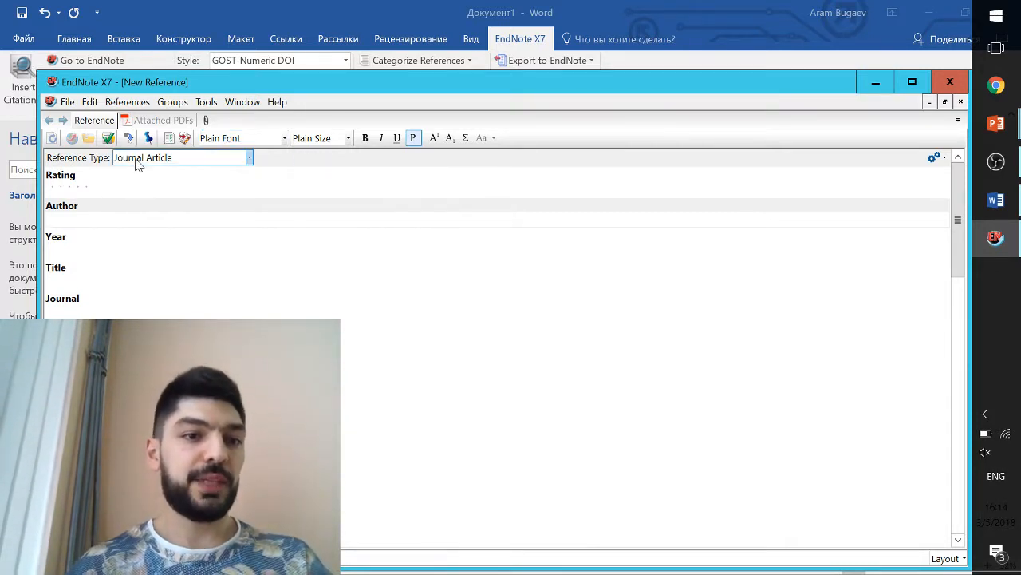
click(198, 162)
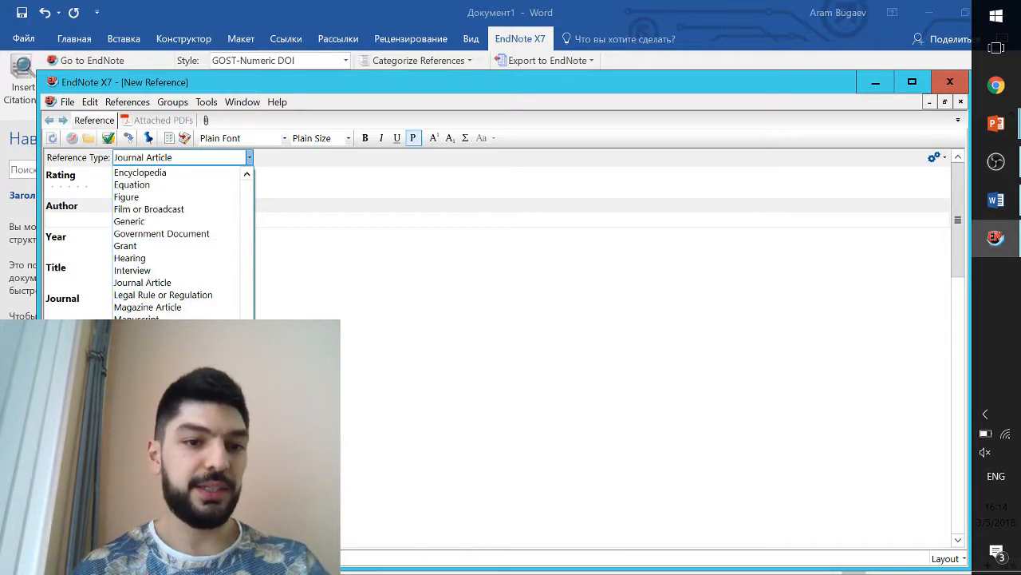
scroll(246, 206, up, 5)
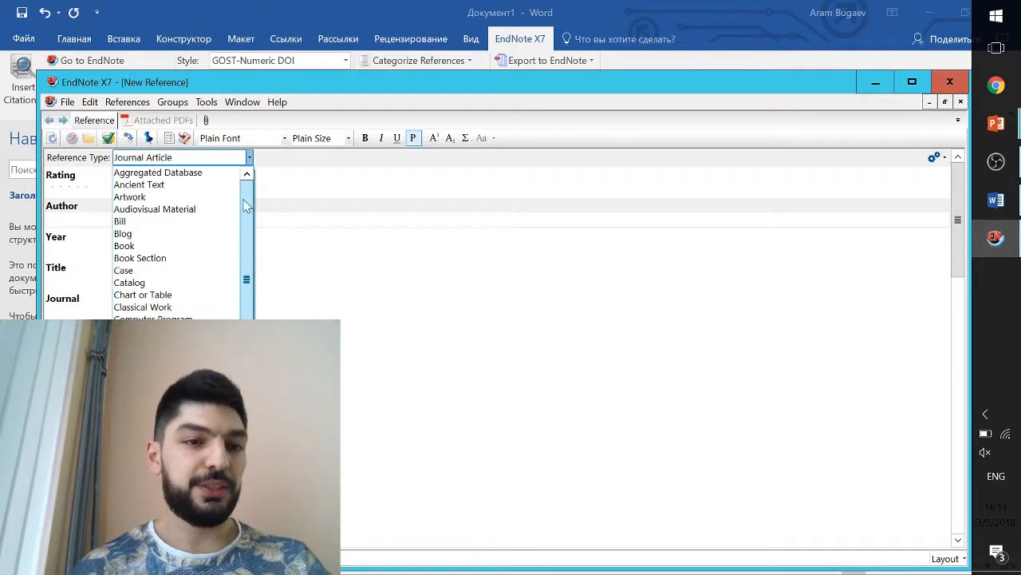
click(156, 248)
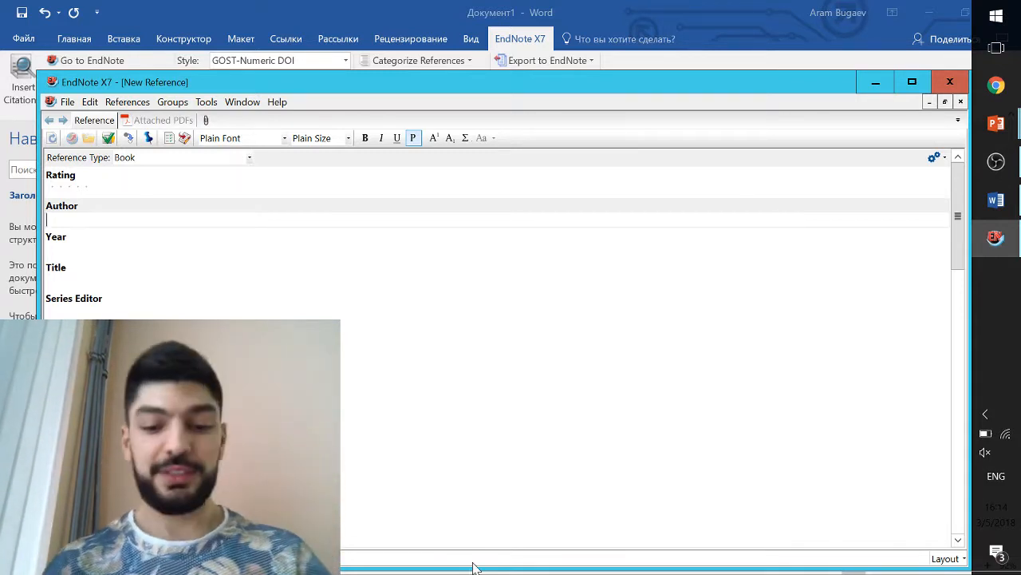
Step: Enter the author's surname and first name, separated by a comma, in the book reference
text(Ivan)
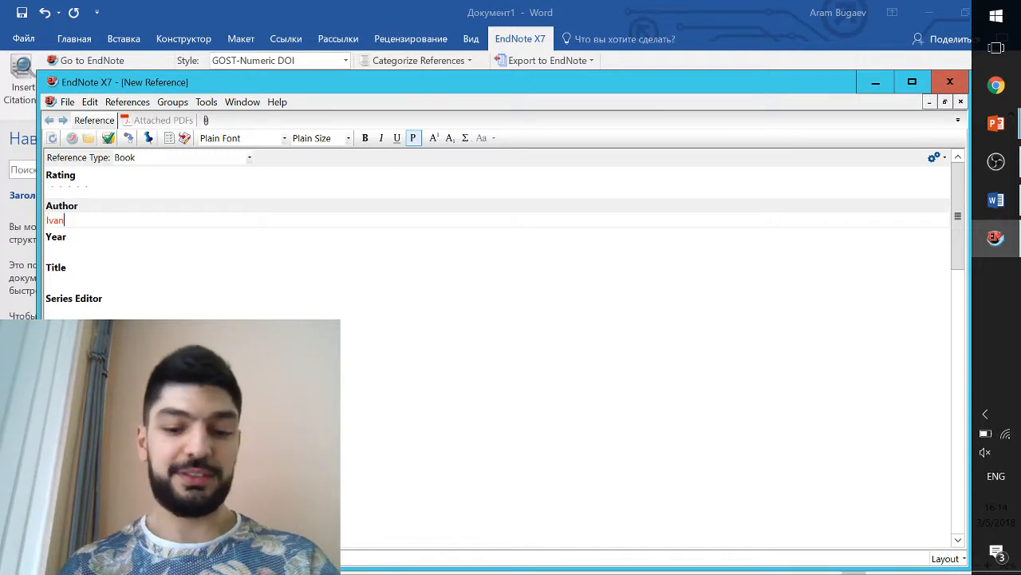
text(ov)
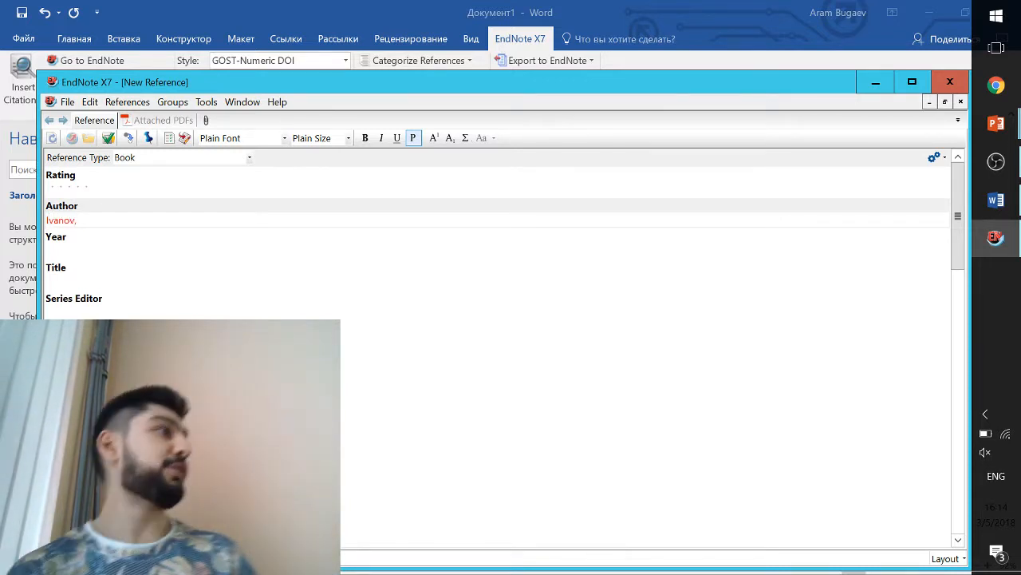
text(, )
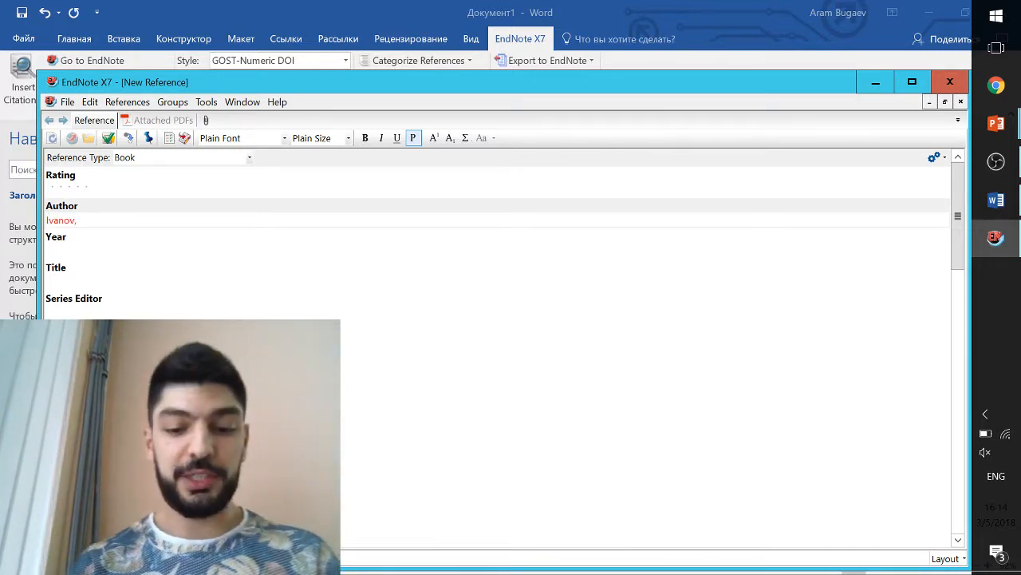
text(J)
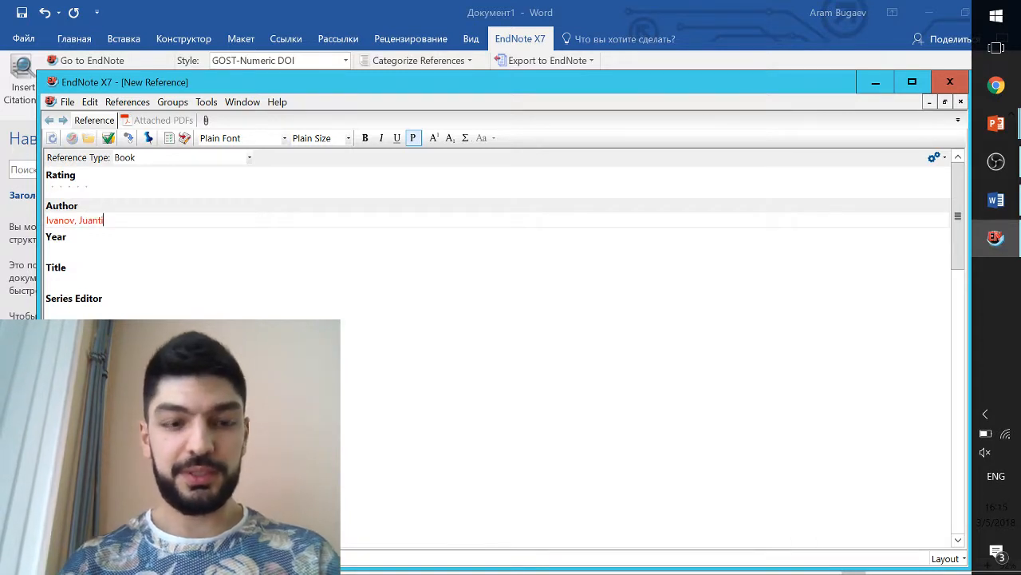
text(uanito)
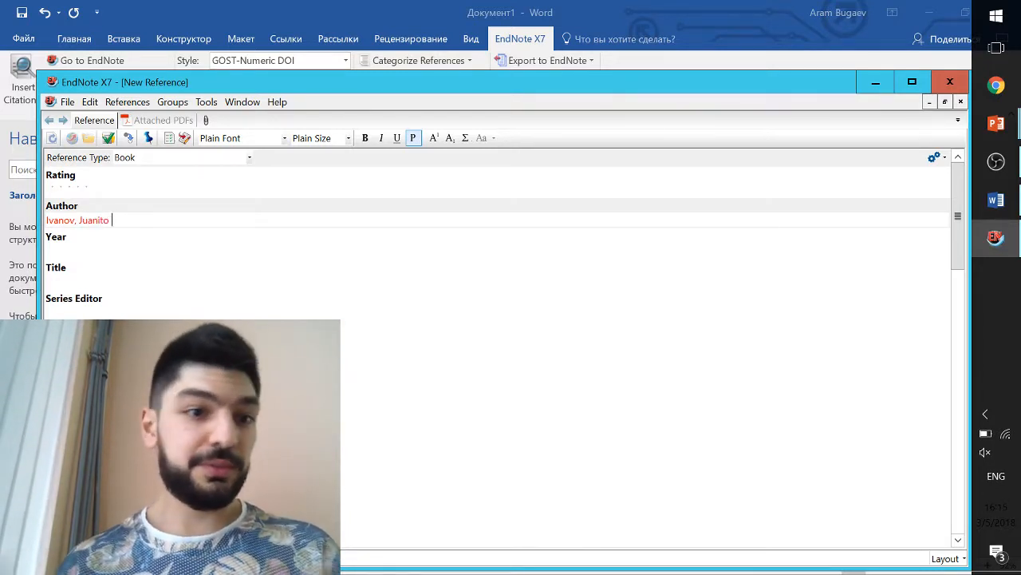
Step: Set the book's year to 2019 and its title to "Machine learining for dummies"
key(Tab)
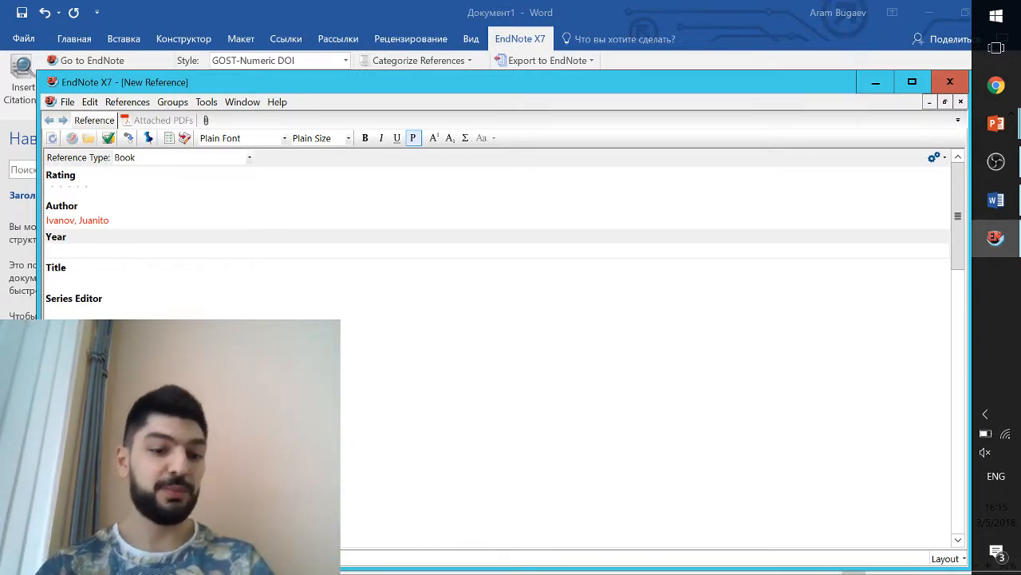
text(2019)
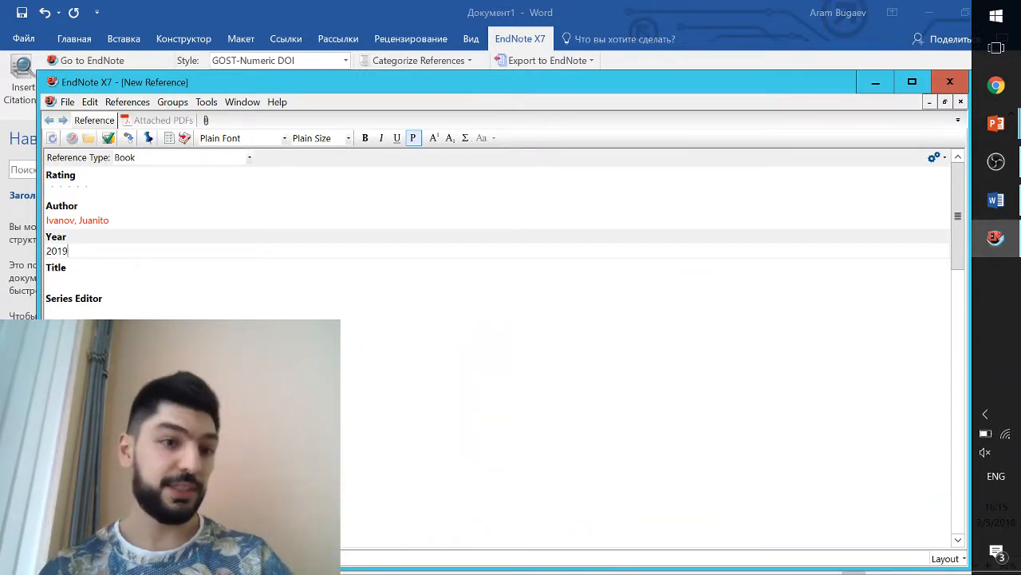
key(Tab)
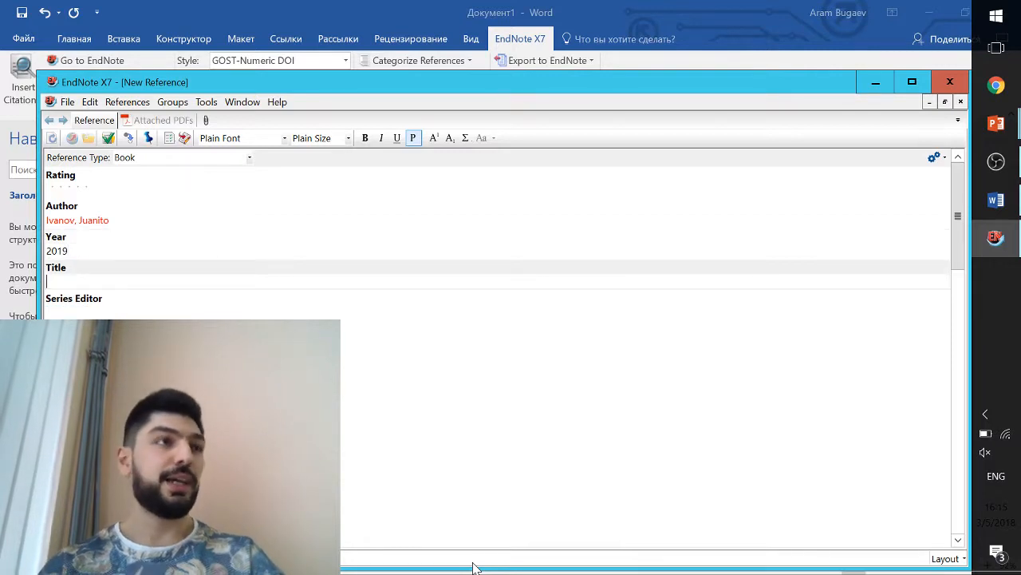
text(m)
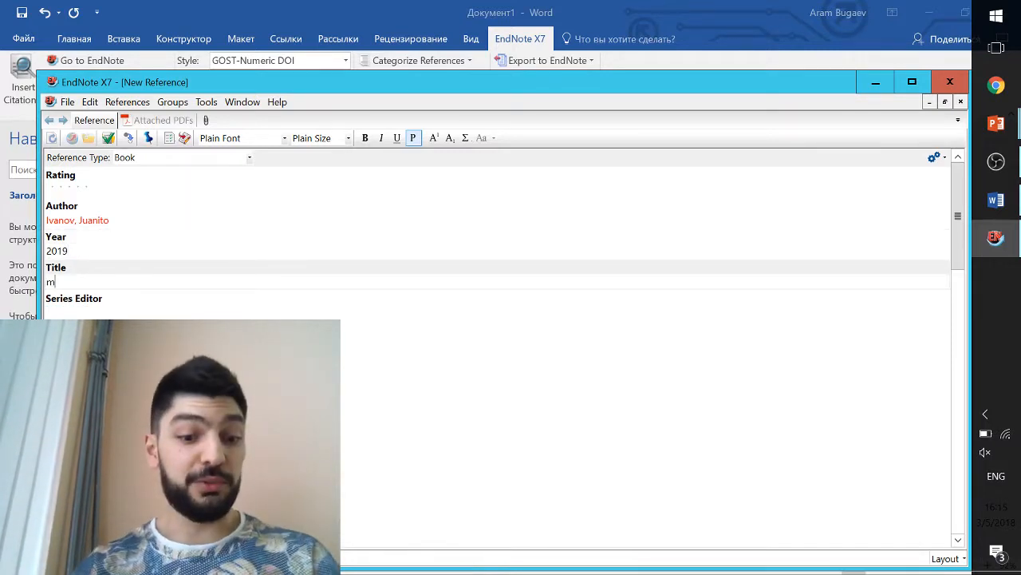
text(Machine learining f)
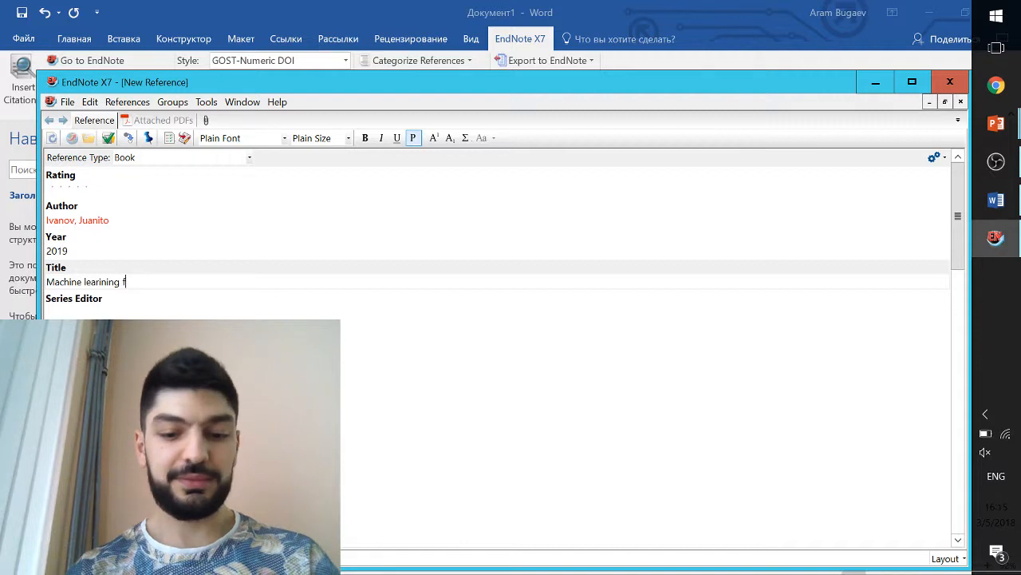
text(or dummies)
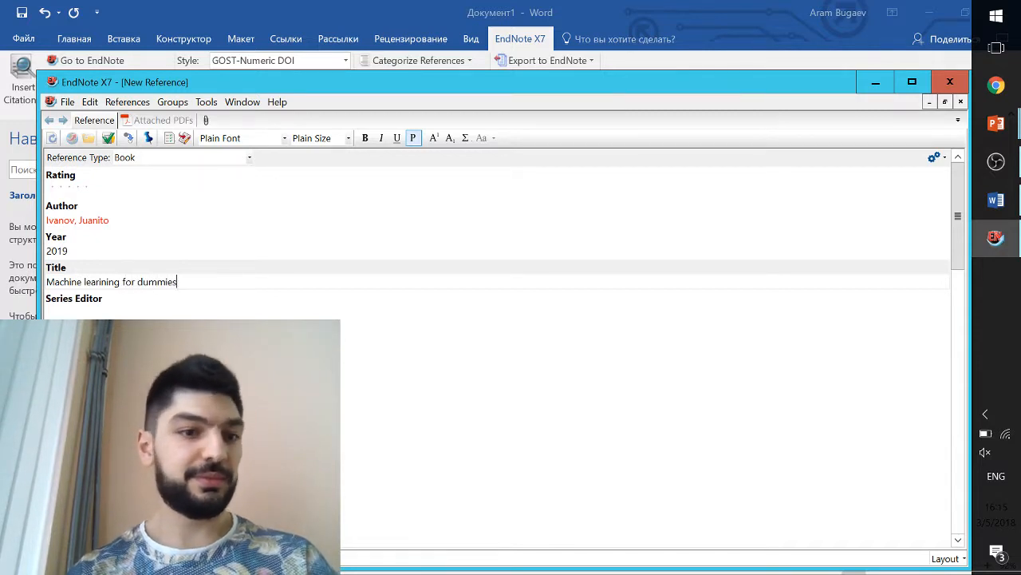
Step: Enter the series editor's surname and first name, separated by a comma, in the book reference
key(Tab)
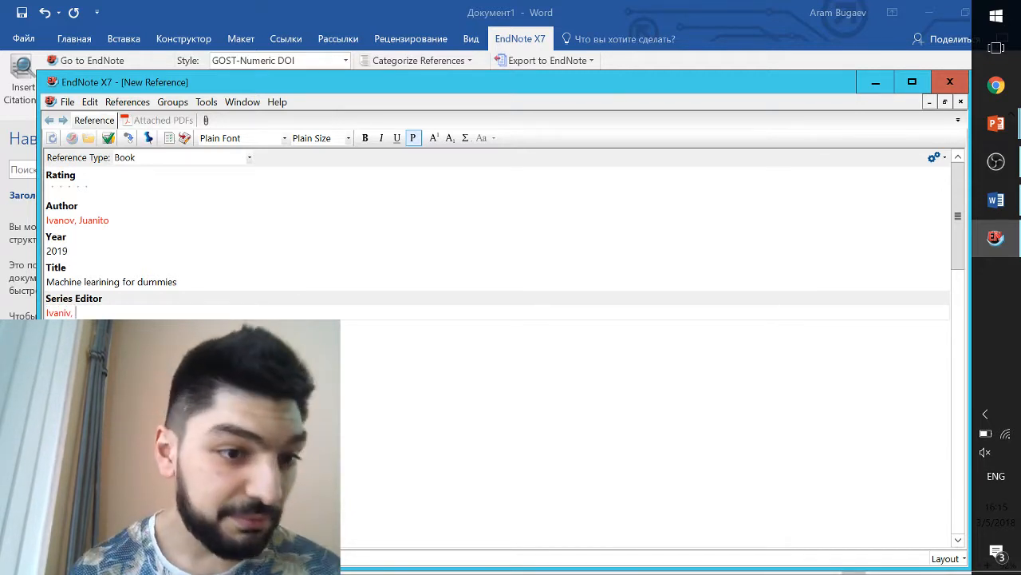
key(BackSpace)
key(BackSpace)
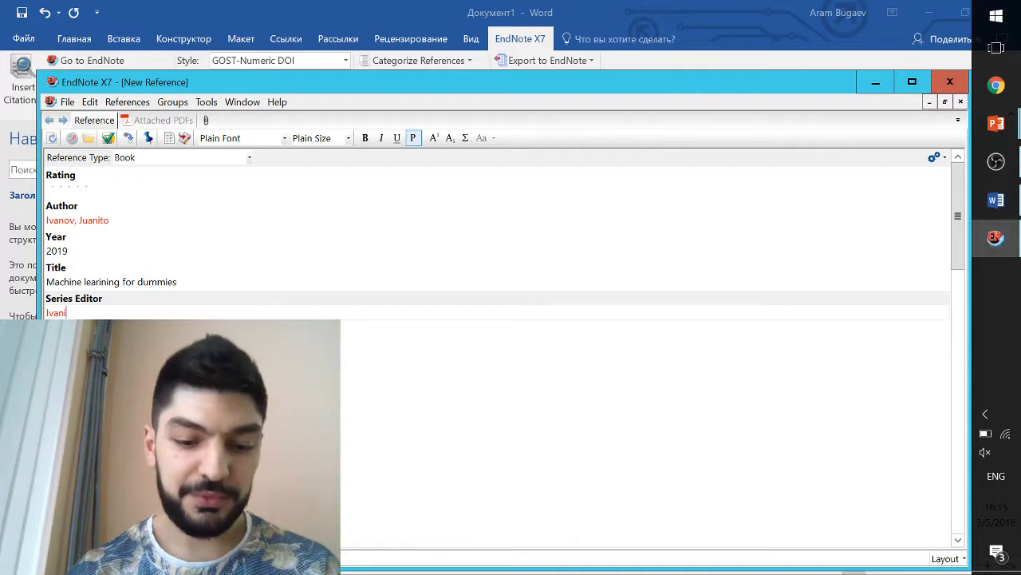
text(v,)
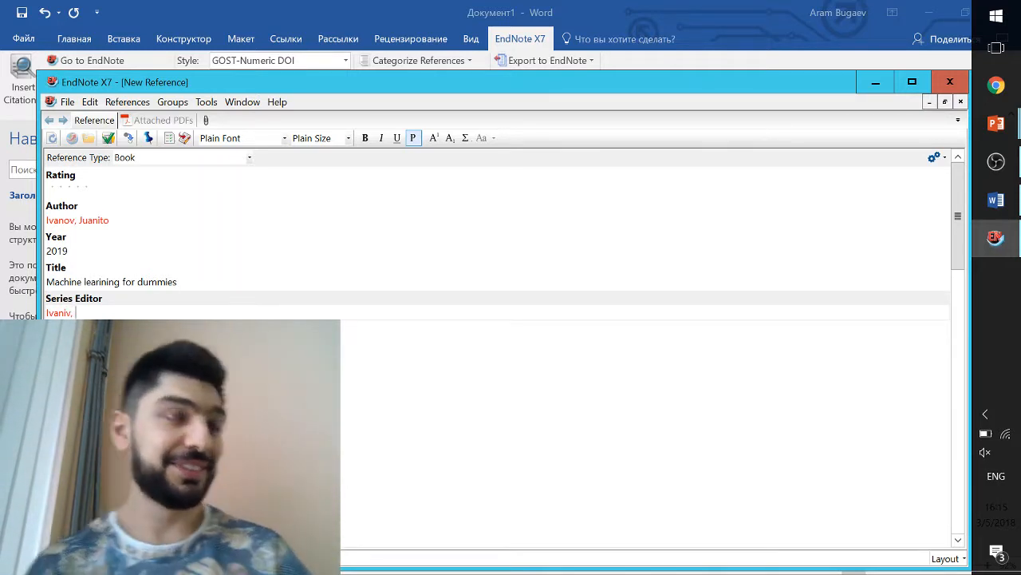
text( Non)
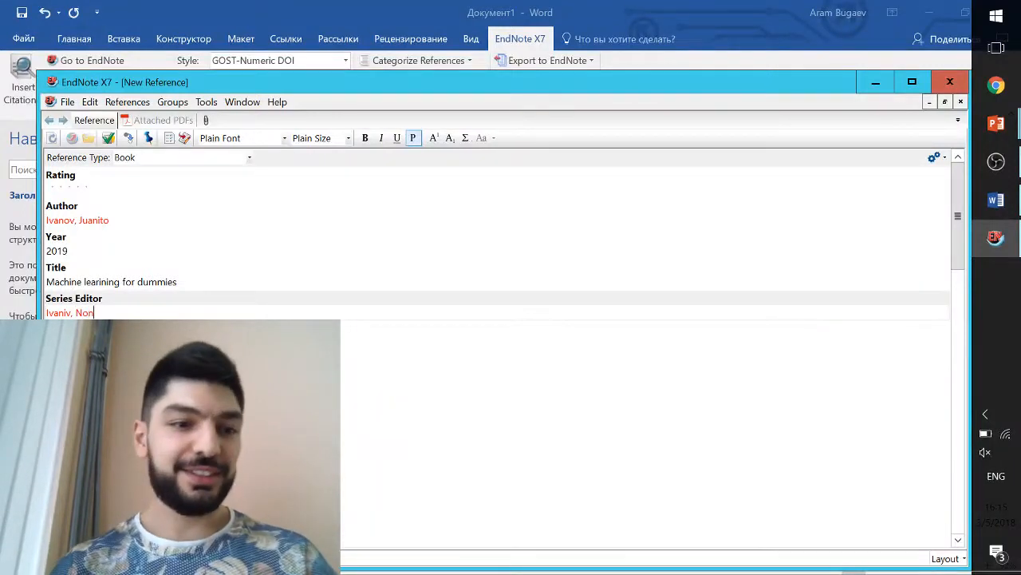
text(ame)
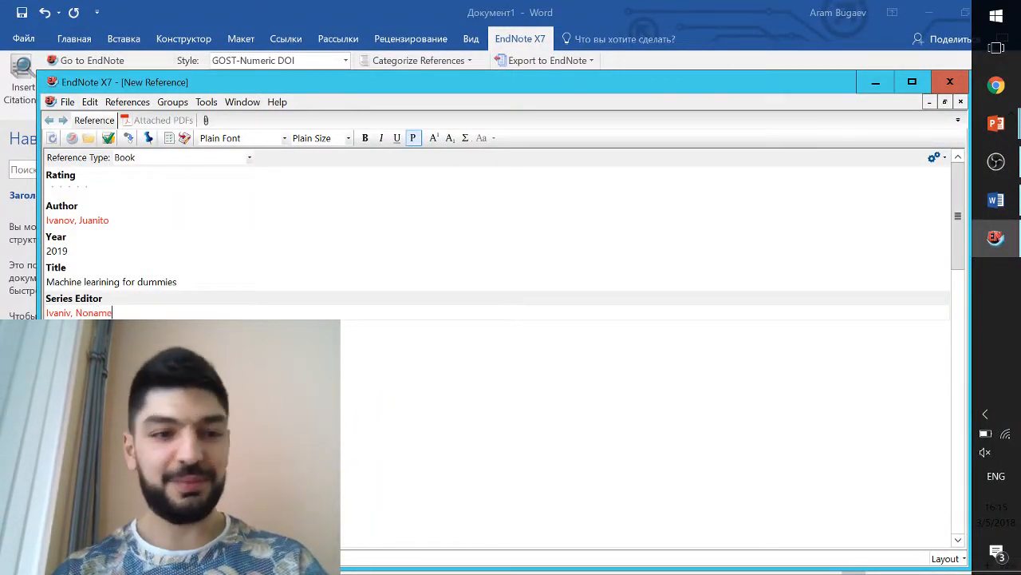
Step: Complete the book reference with place published Chaltyr, publisher "Ivanov and sons" and page 13, and close it into the library
key(Tab)
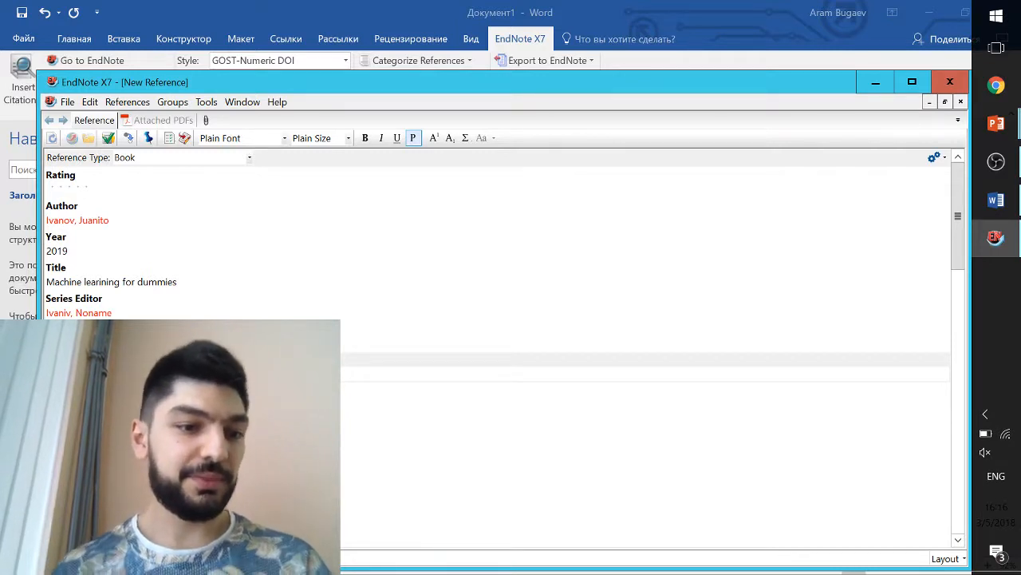
key(Tab)
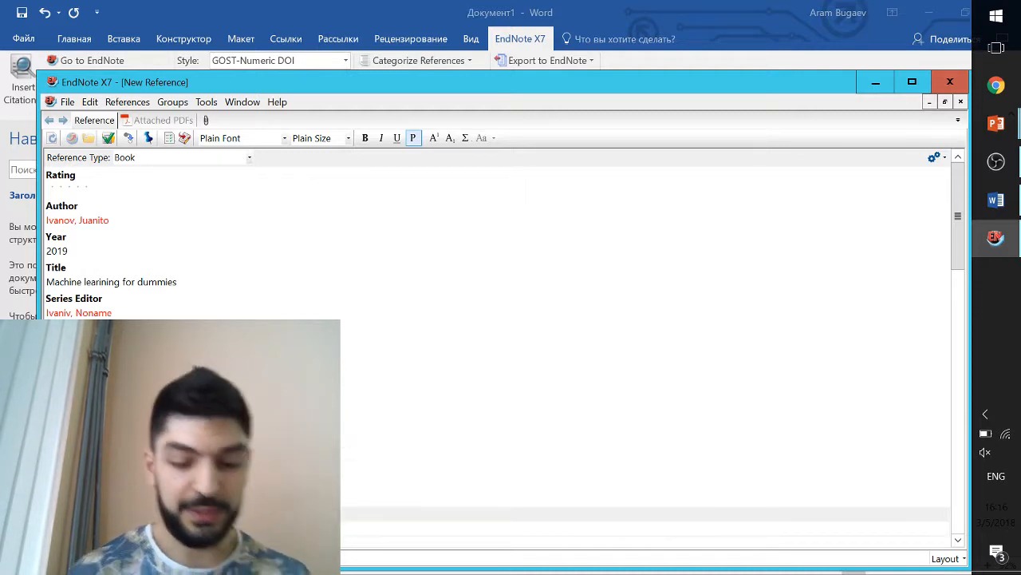
scroll(495, 344, down, 5)
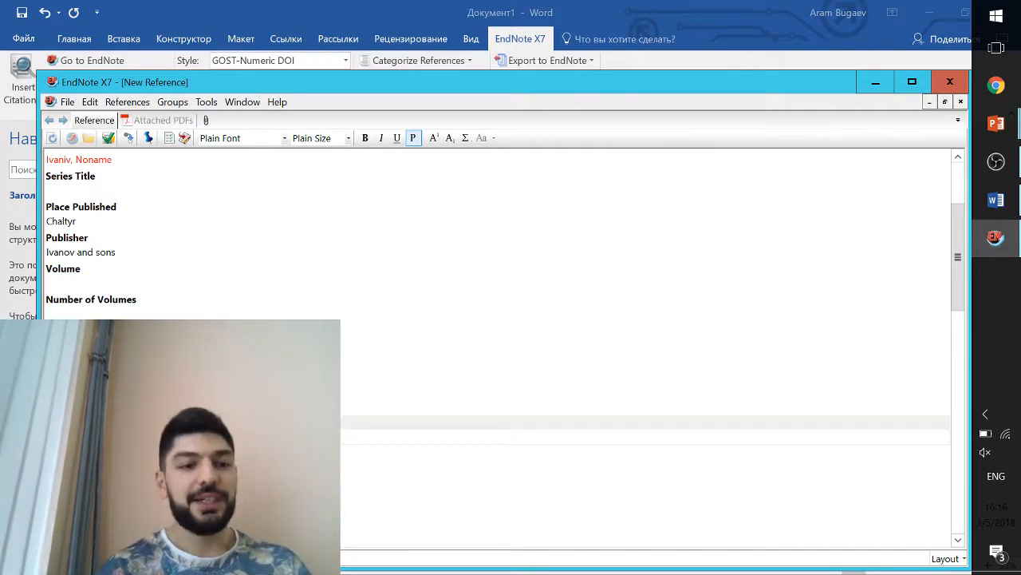
scroll(495, 240, down, 1)
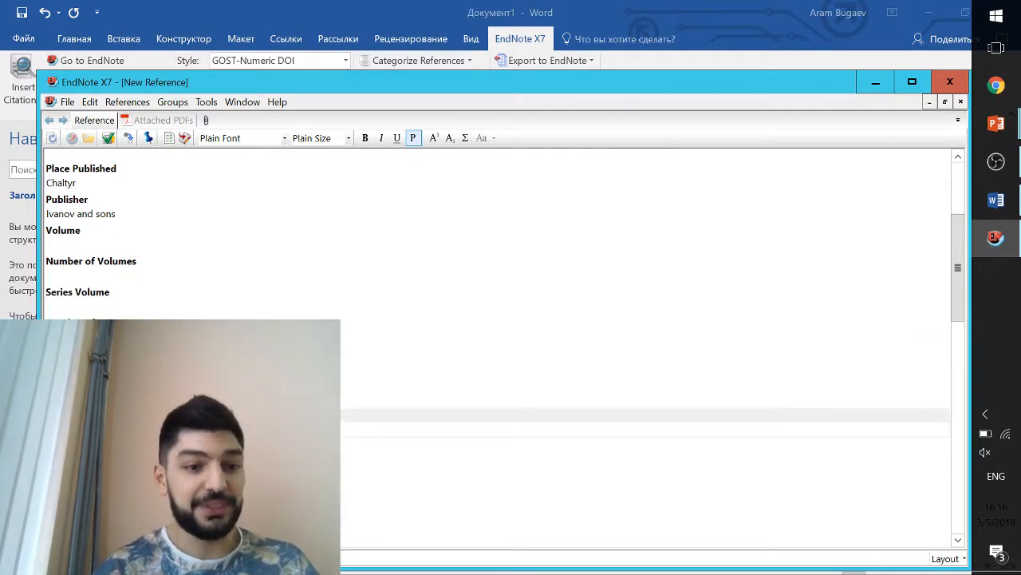
scroll(495, 240, up, 3)
scroll(133, 191, up, 3)
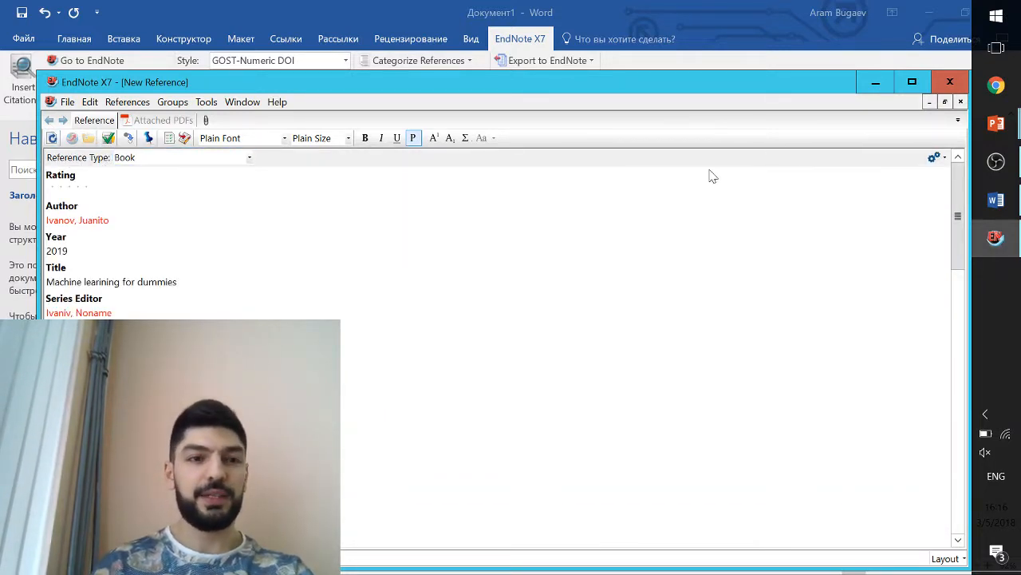
key(ctrl+w)
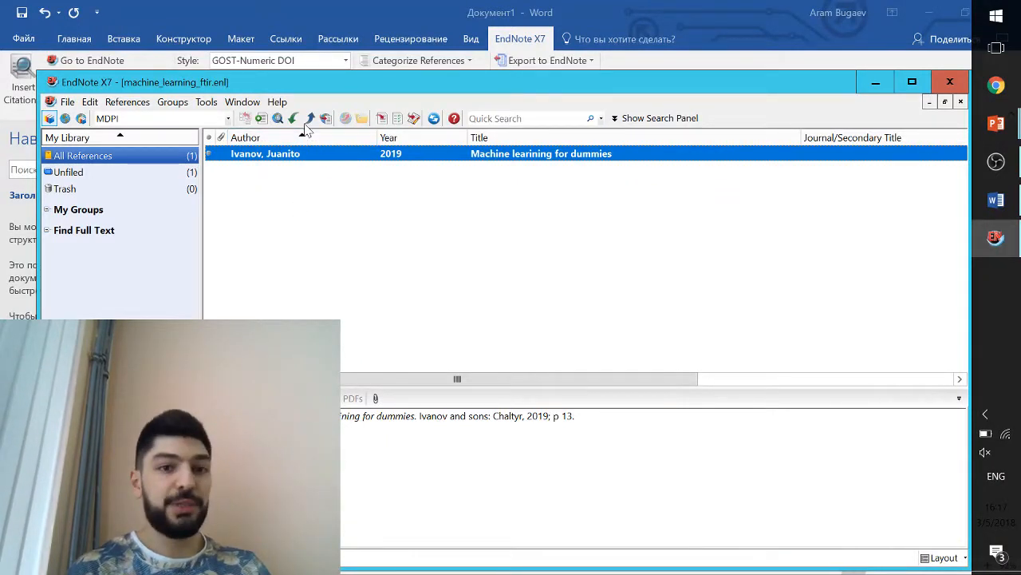
Step: Add a new Journal Article reference to the library with the title "Machine learning"
click(261, 119)
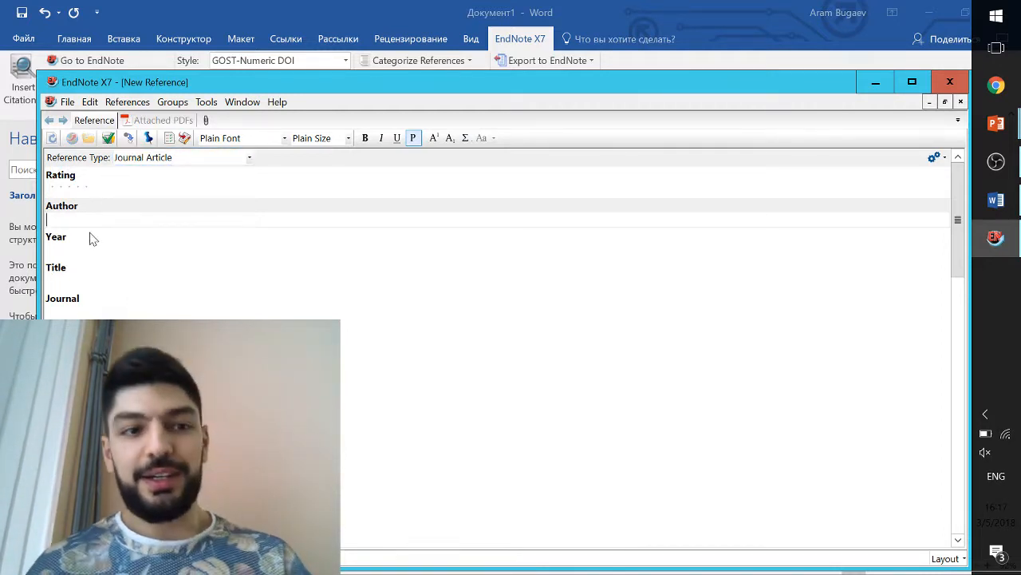
click(119, 281)
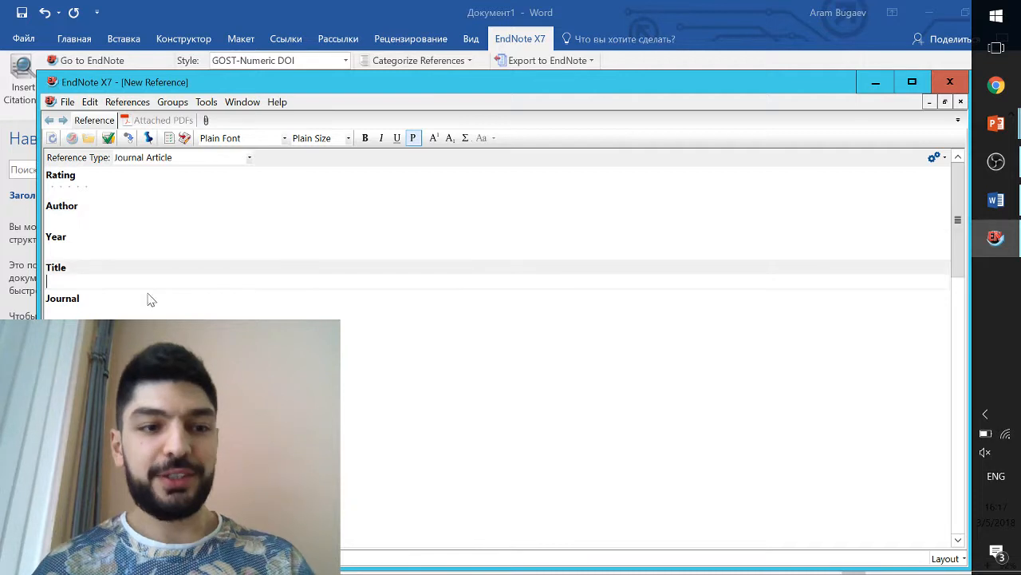
text(Mac)
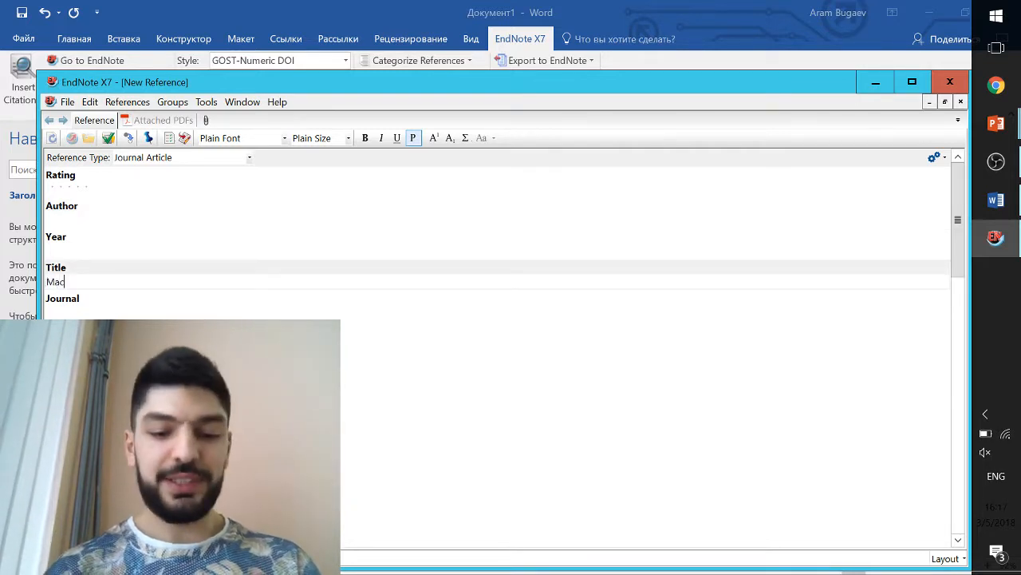
text(hine learning)
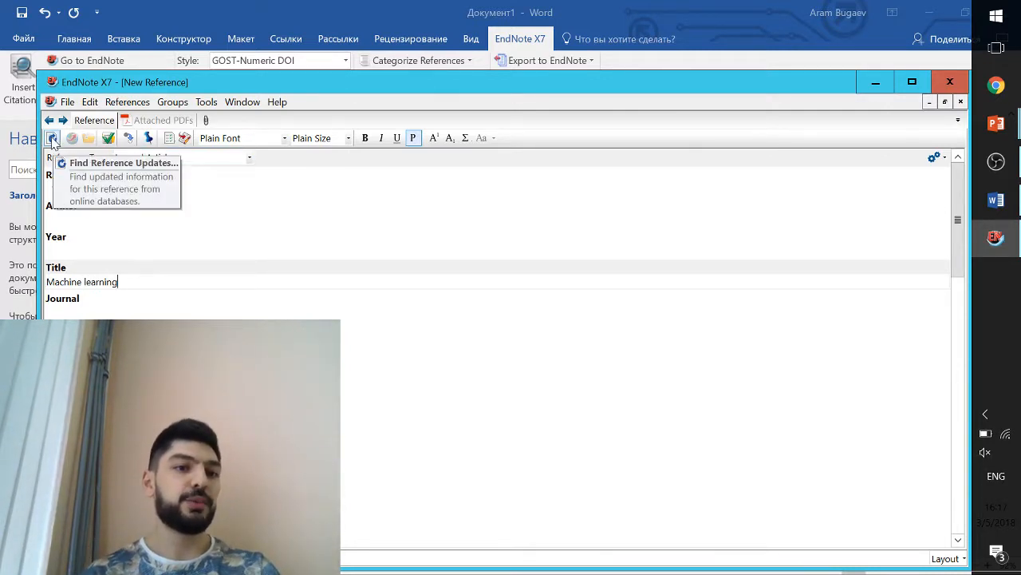
Step: Try to find online updates for the journal article reference using only its title
click(52, 138)
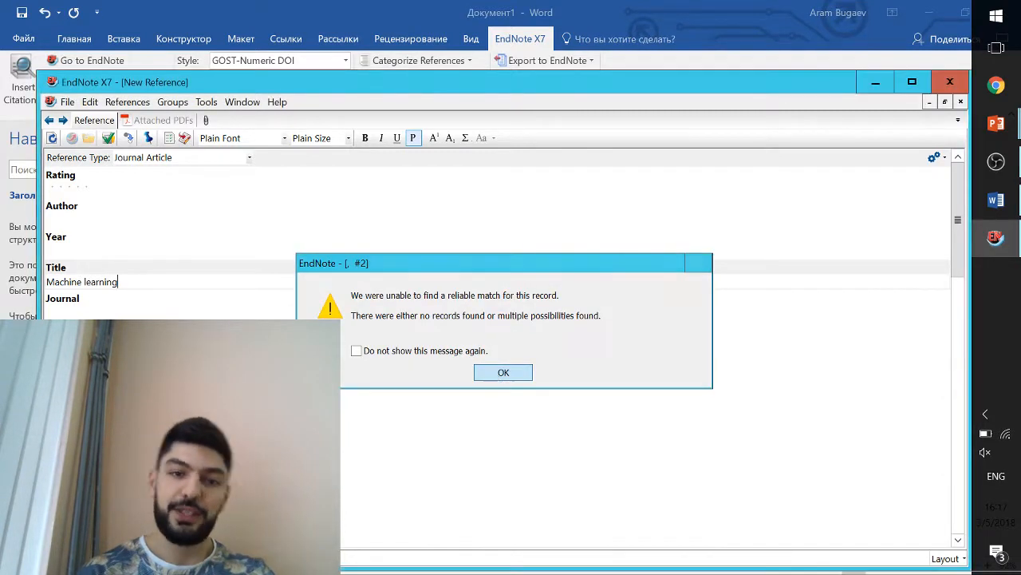
click(489, 371)
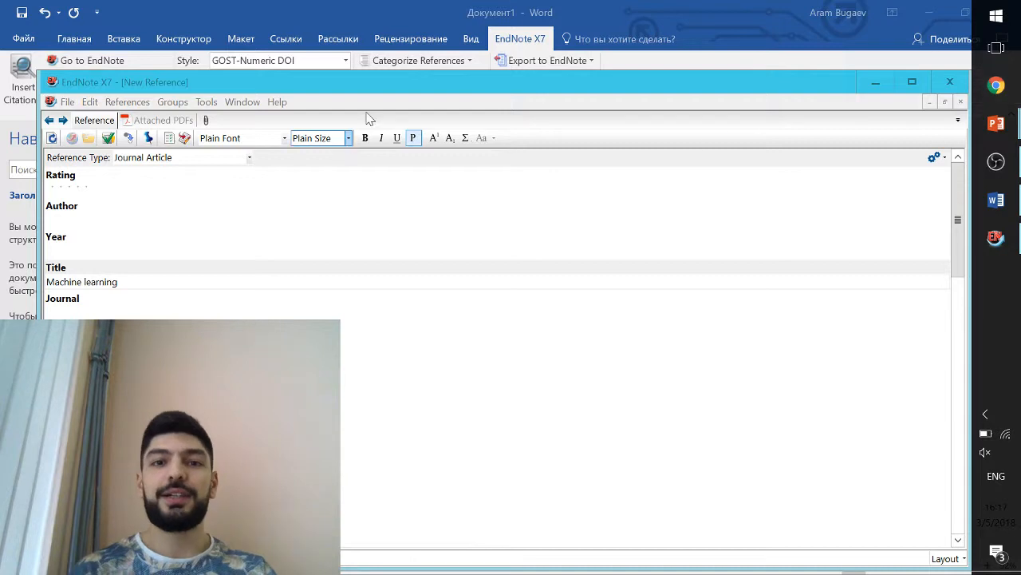
double_click(421, 83)
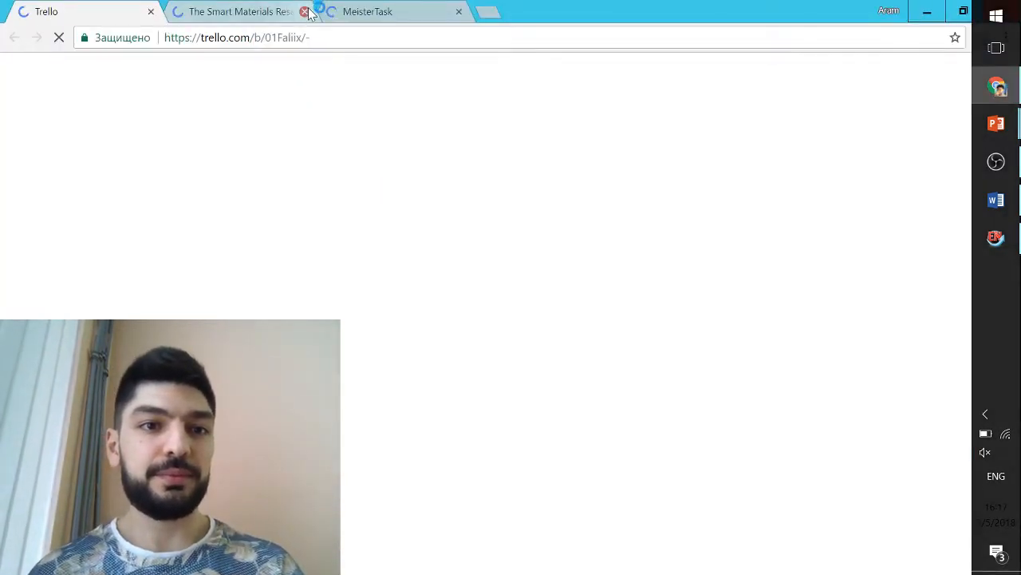
Step: Switch to Chrome, close the two extra tabs and search Google Scholar for "machine learning"
click(304, 11)
click(304, 11)
click(240, 38)
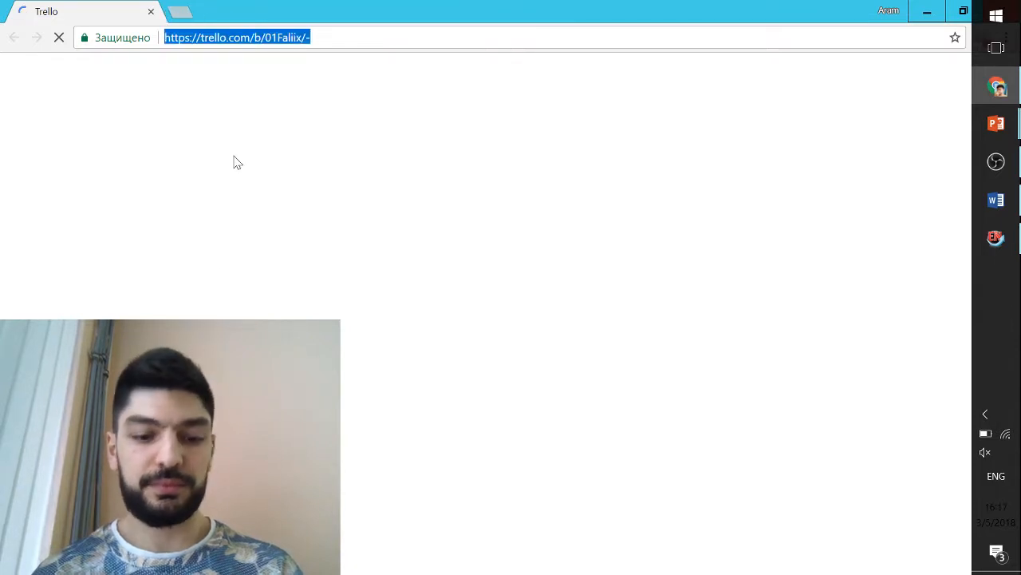
text(schol)
key(Escape)
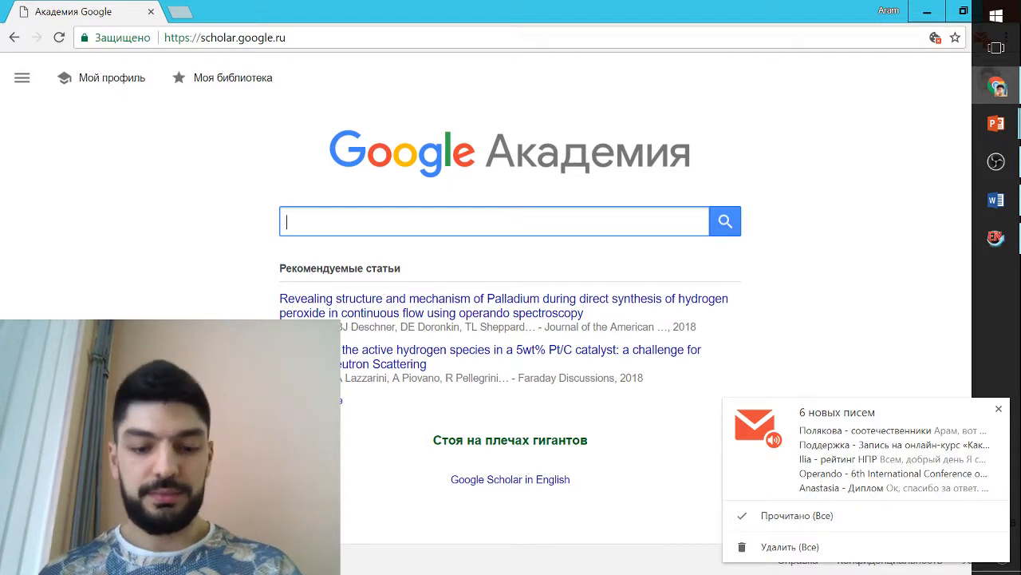
text(machine learn)
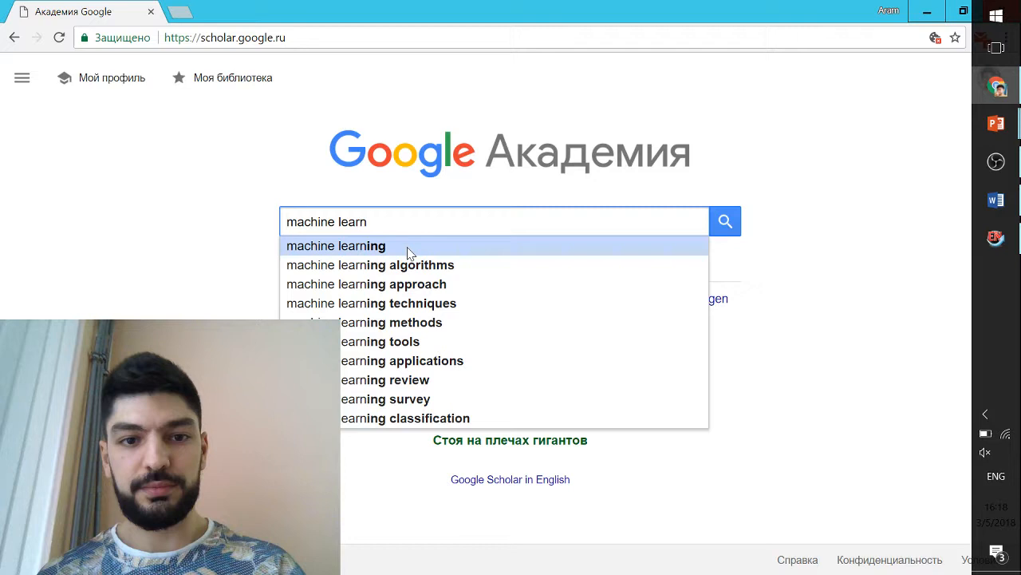
click(409, 252)
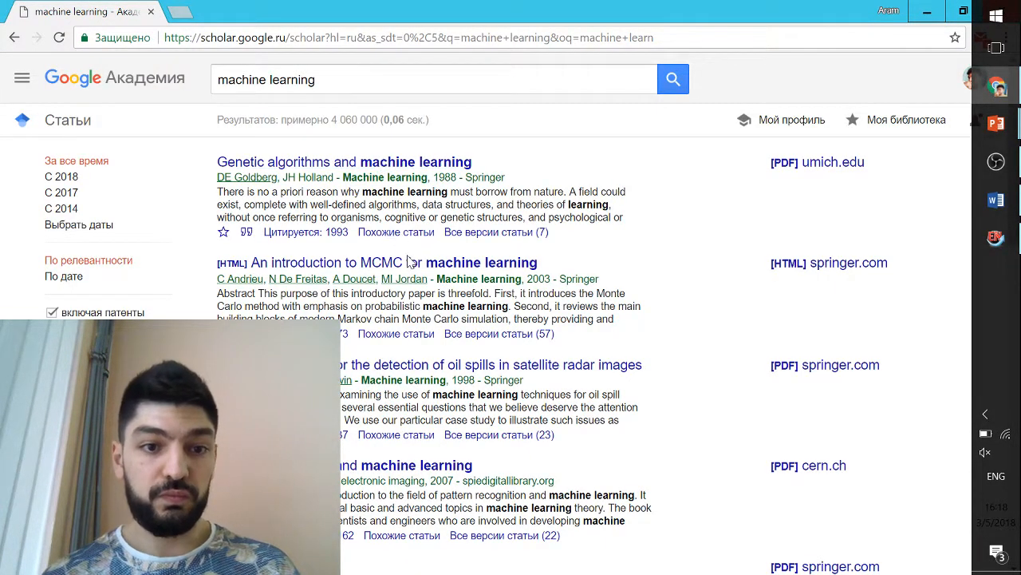
Step: Open the article on detecting oil spills in satellite radar images in a new tab and go to its About this article section
middle_click(394, 364)
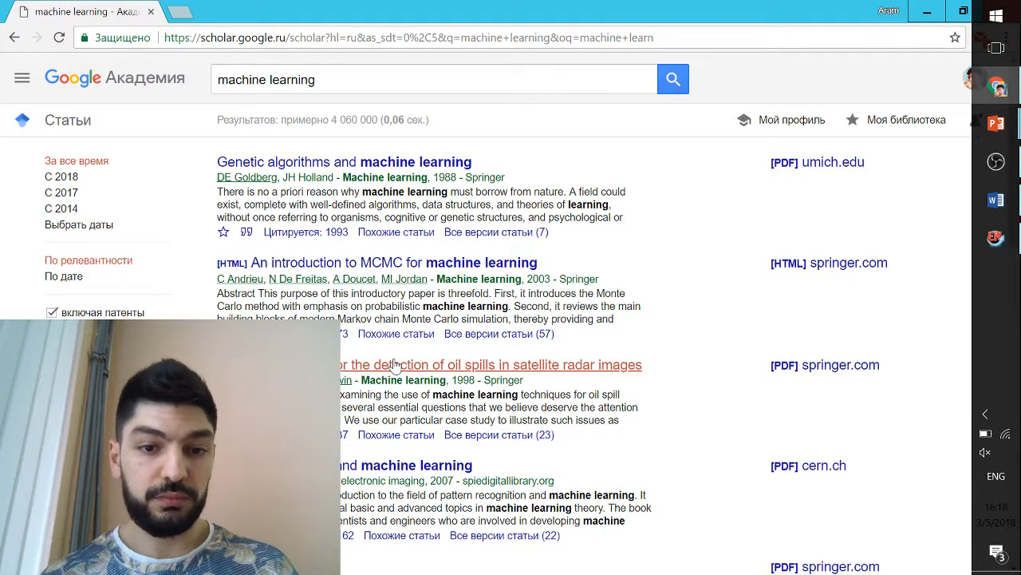
click(218, 17)
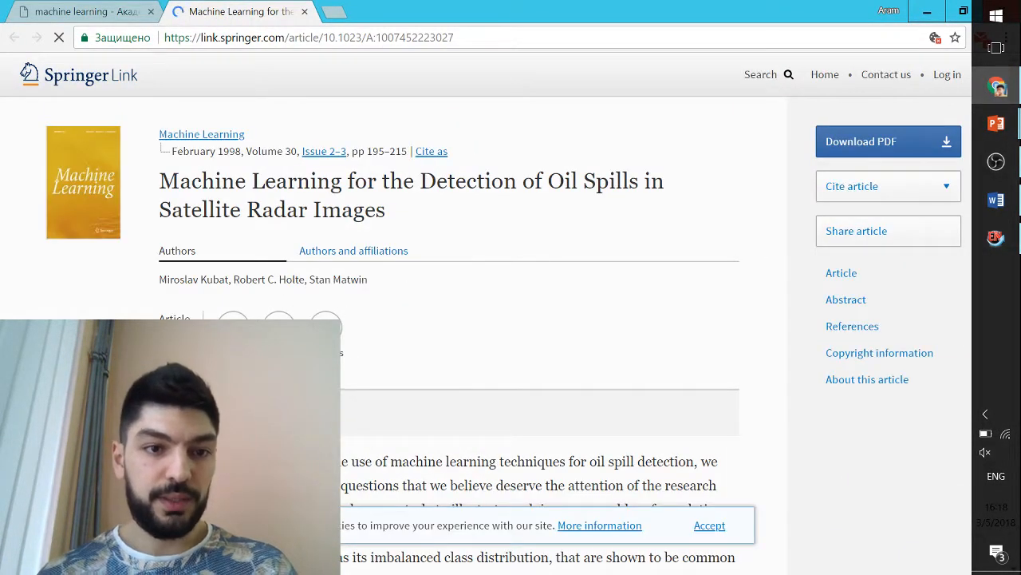
scroll(392, 287, down, 20)
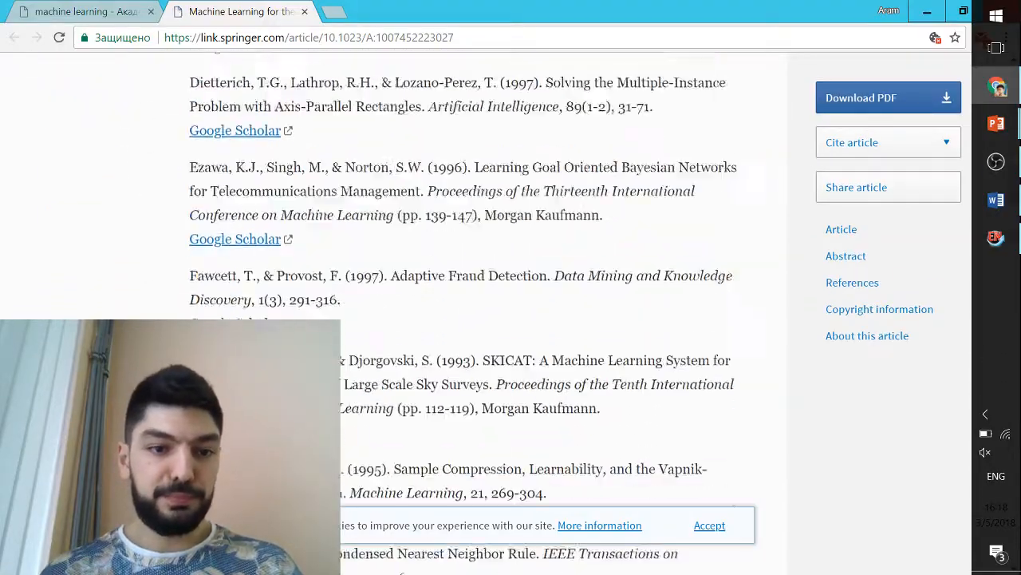
scroll(366, 385, down, 20)
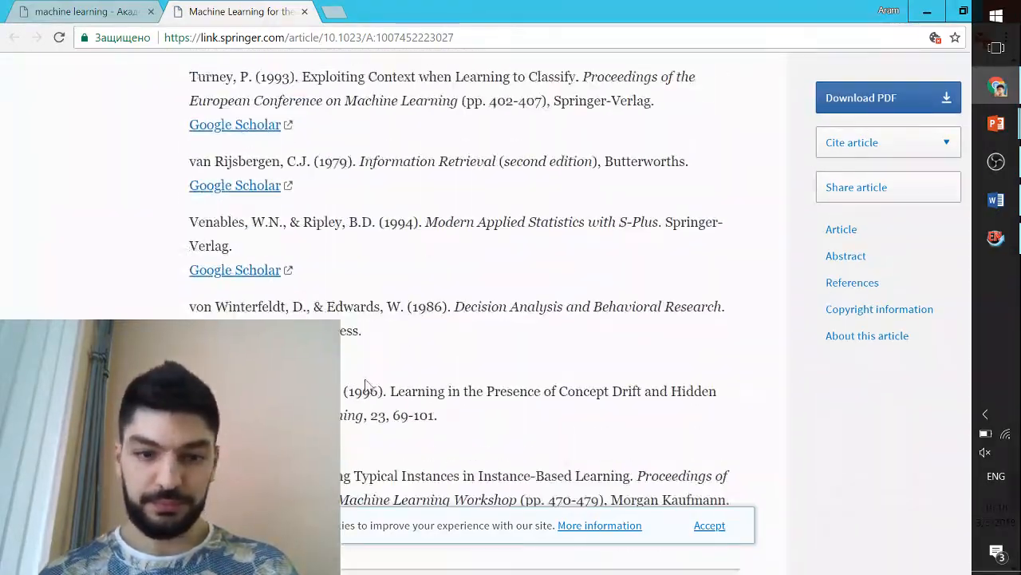
scroll(366, 384, down, 10)
Step: Return to the Google Scholar results and open the "Support-vector networks" article in a new tab
click(102, 11)
scroll(452, 335, down, 3)
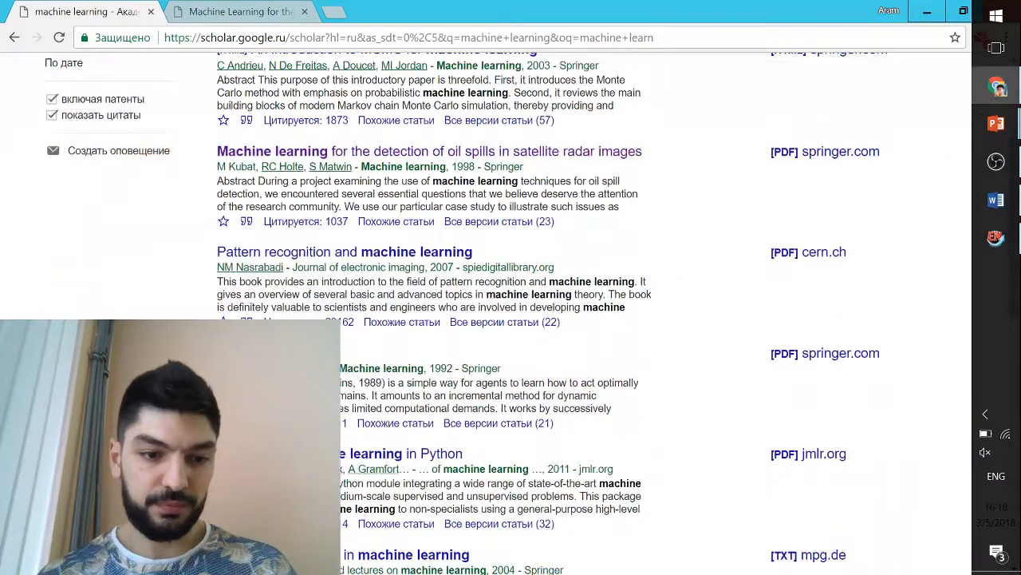
scroll(383, 337, down, 3)
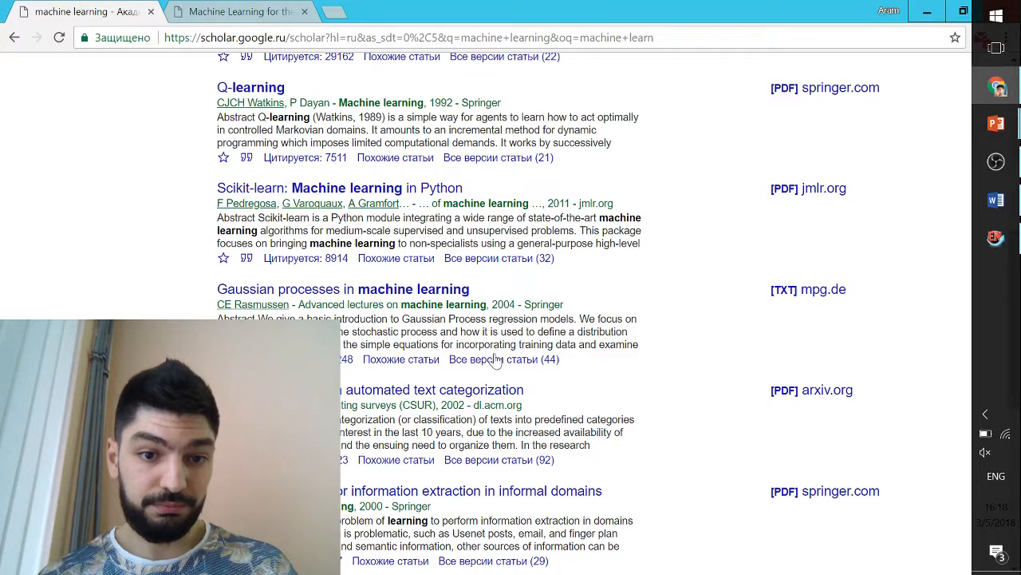
scroll(580, 351, down, 2)
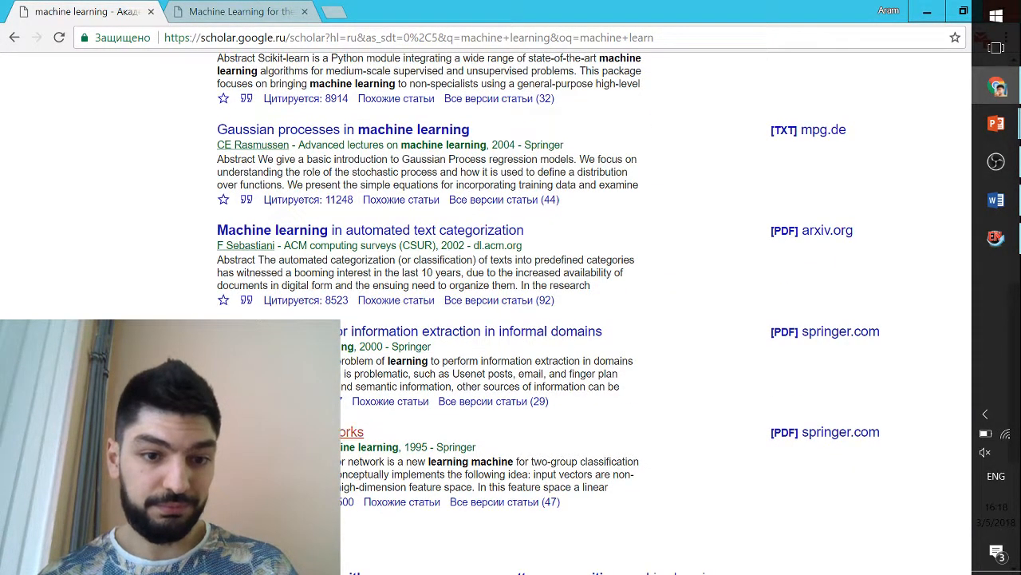
middle_click(303, 432)
click(238, 10)
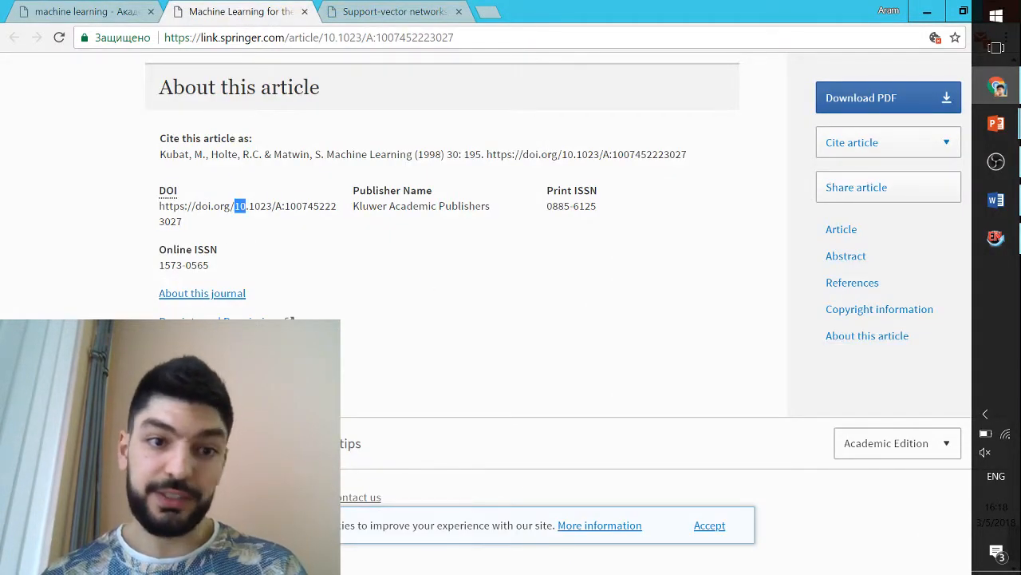
drag(246, 206, 177, 221)
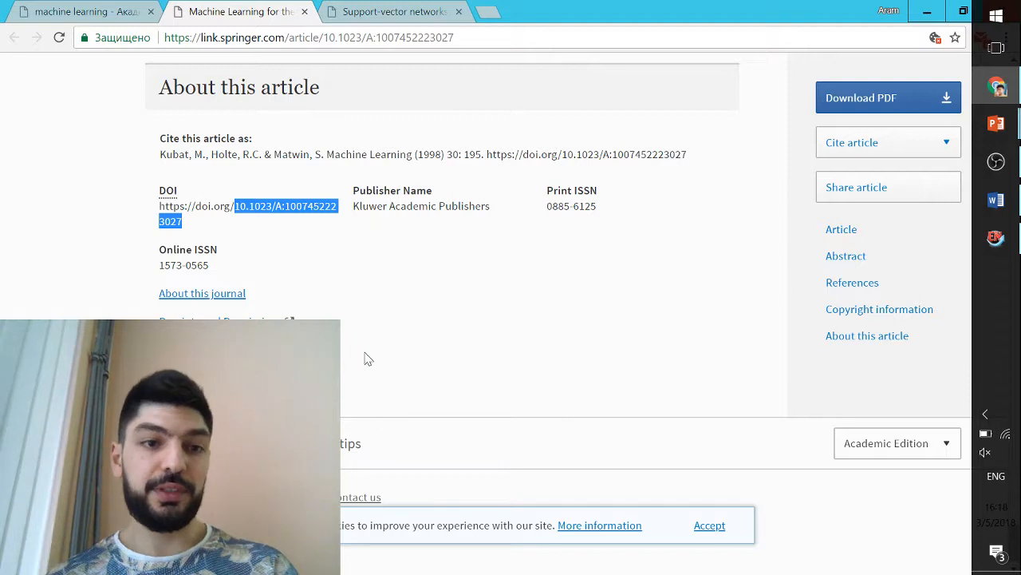
key(alt+Tab)
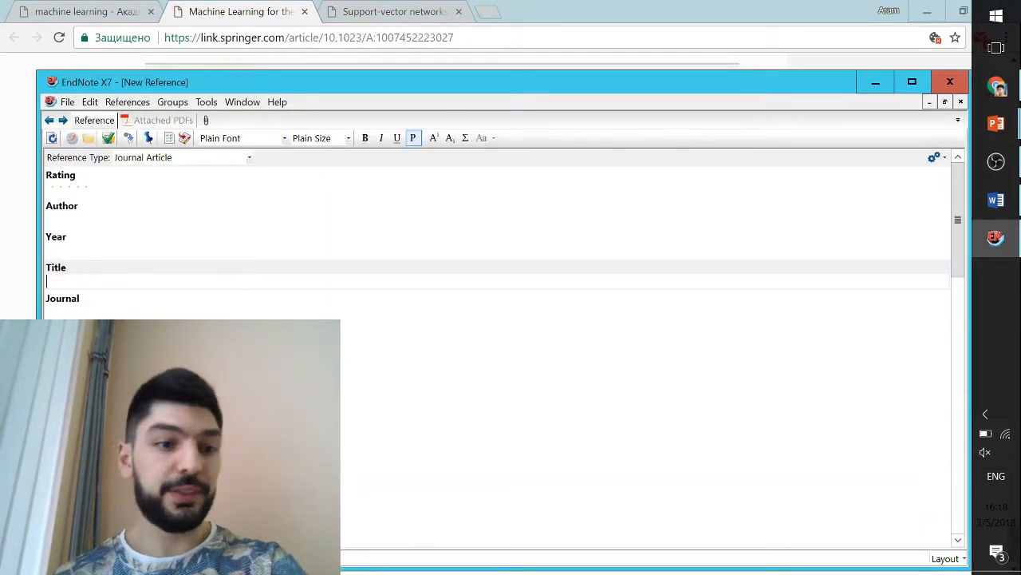
scroll(498, 348, down, 4)
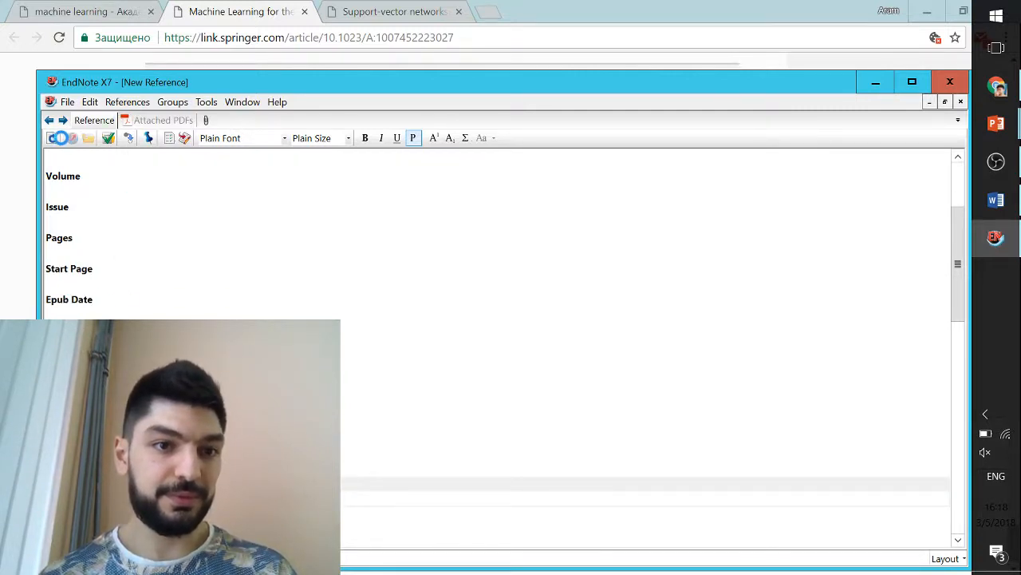
Step: Find updates for the new journal reference from its DOI, update all fields, save the updates and close the reference
click(53, 138)
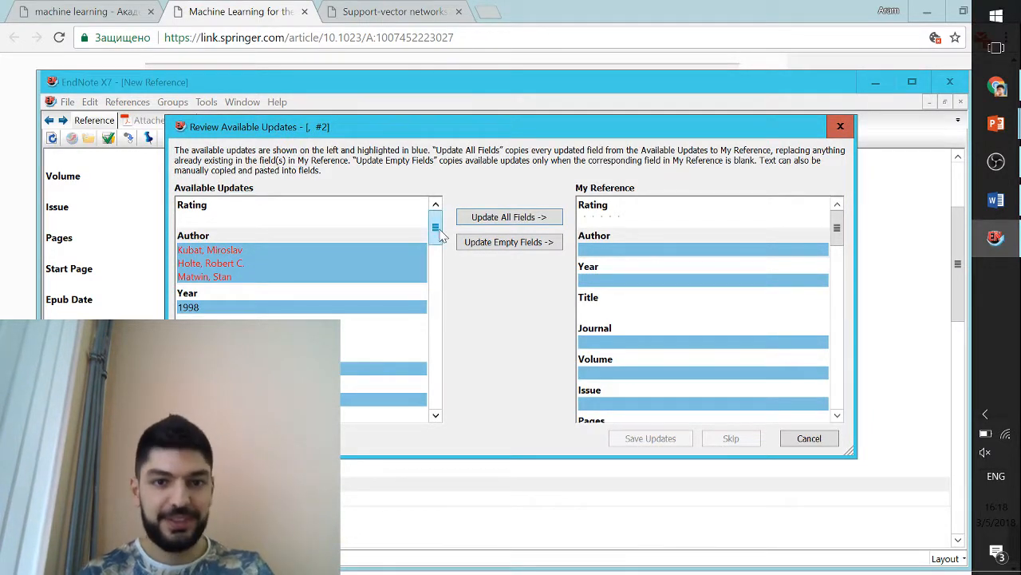
mouse_move(436, 229)
mouse_down()
mouse_move(436, 260)
mouse_move(437, 230)
mouse_up()
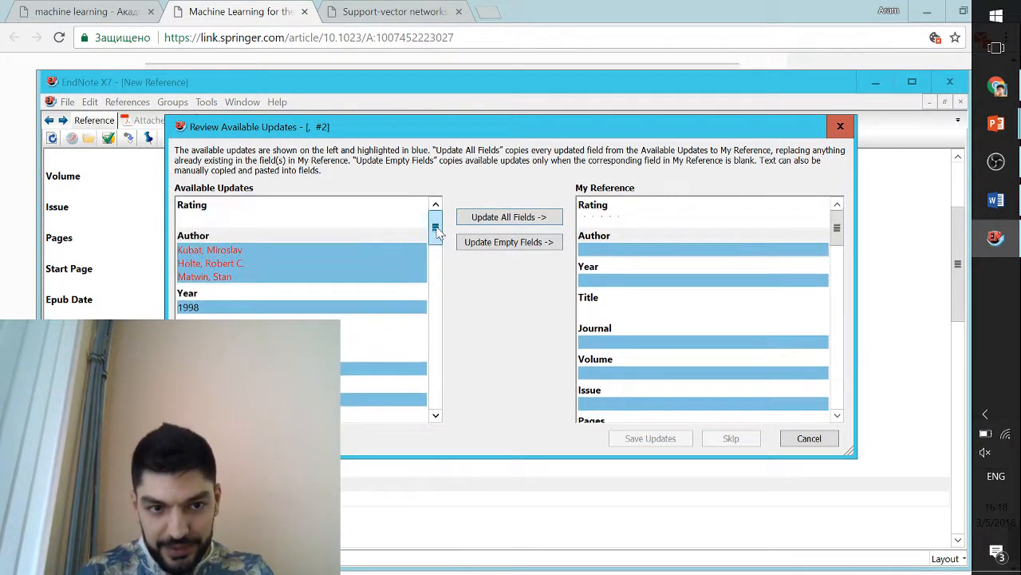
click(485, 225)
click(647, 438)
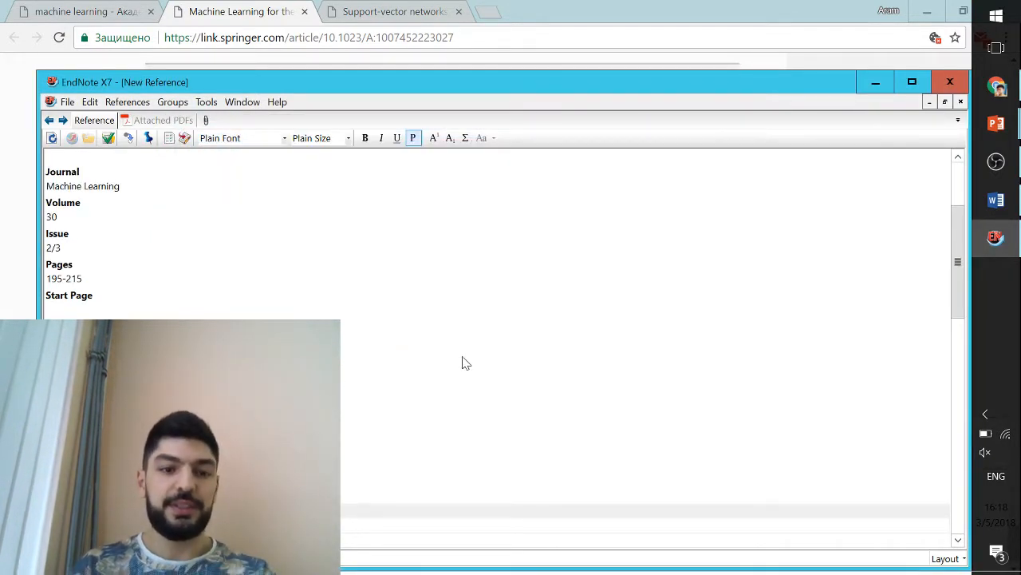
key(ctrl+w)
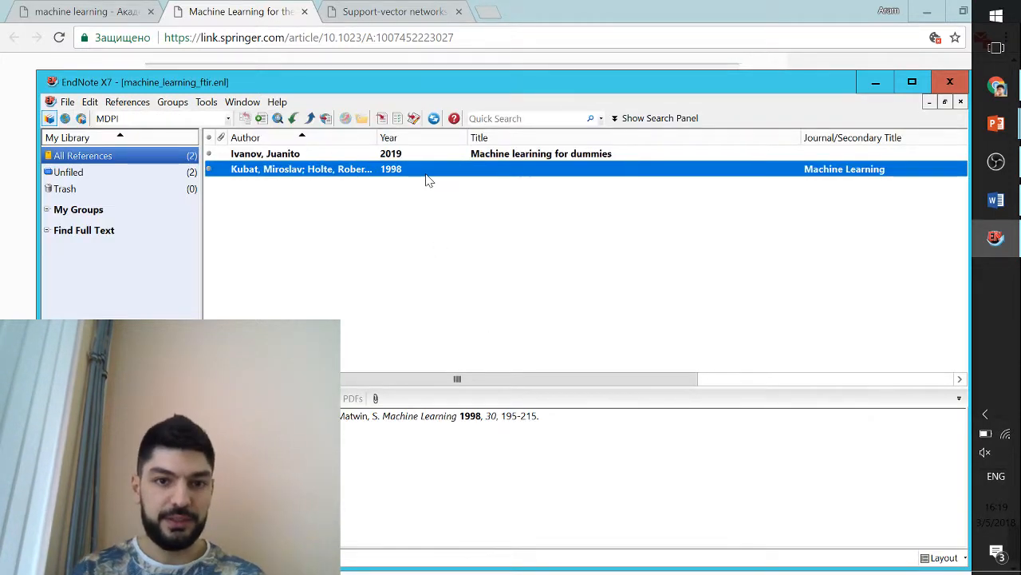
Step: Reopen the 1998 journal reference in the library to edit its empty title
double_click(327, 171)
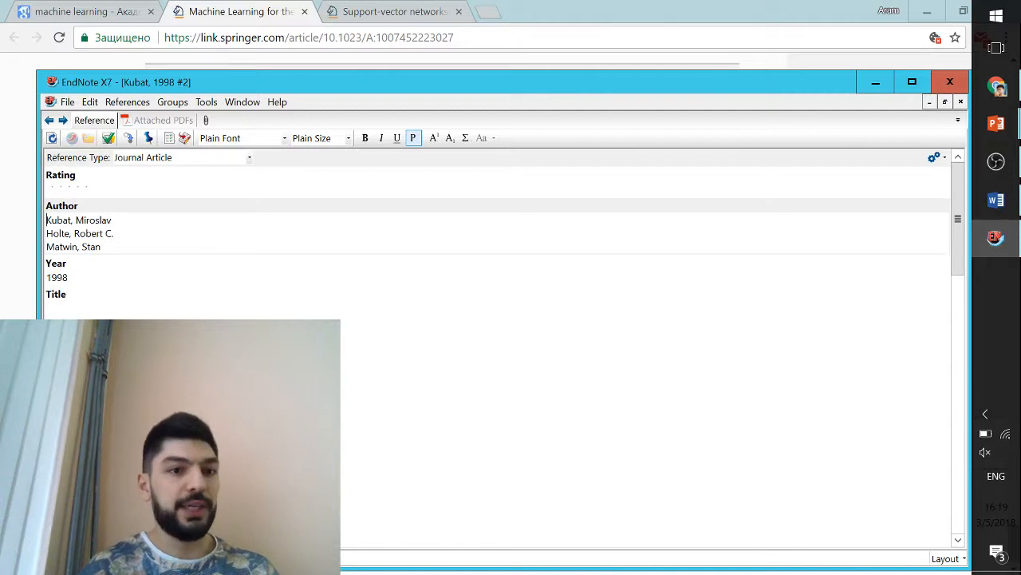
scroll(136, 296, down, 1)
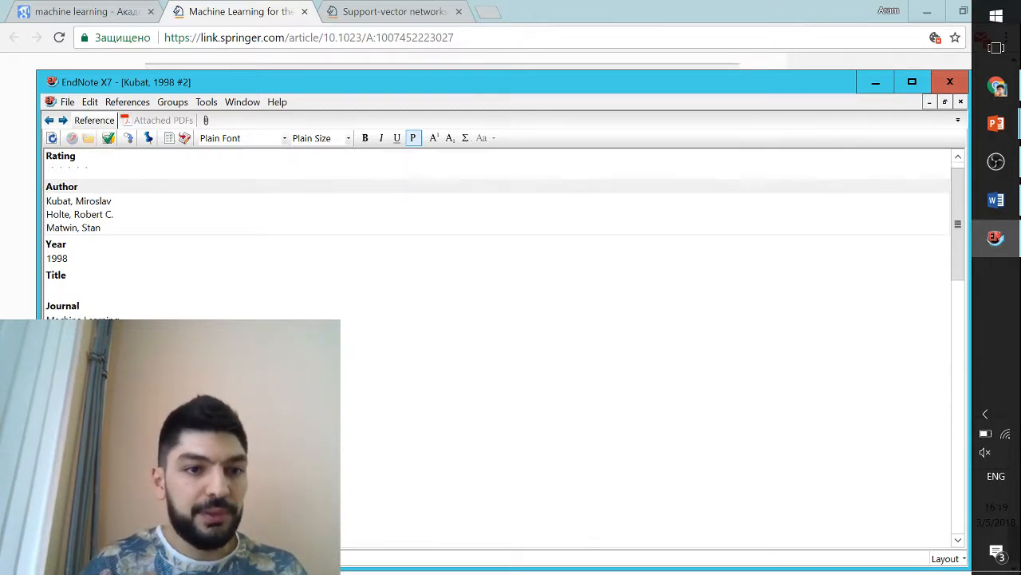
scroll(162, 180, up, 1)
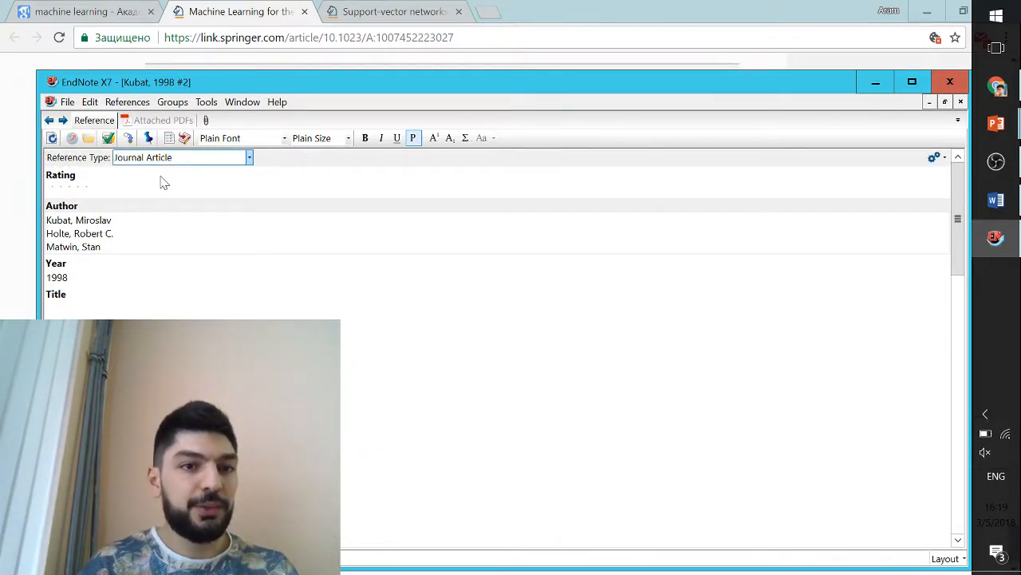
click(72, 308)
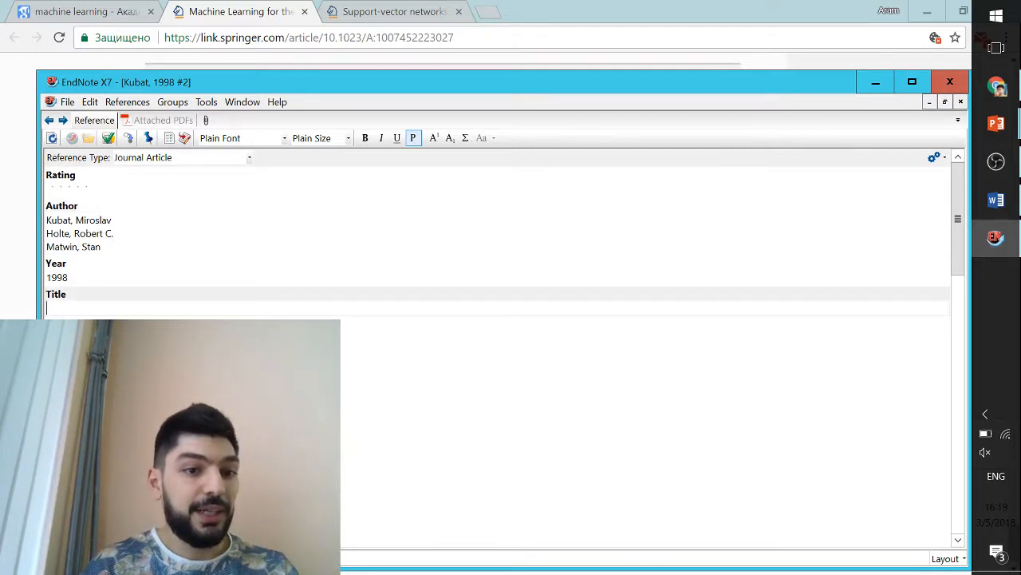
click(72, 339)
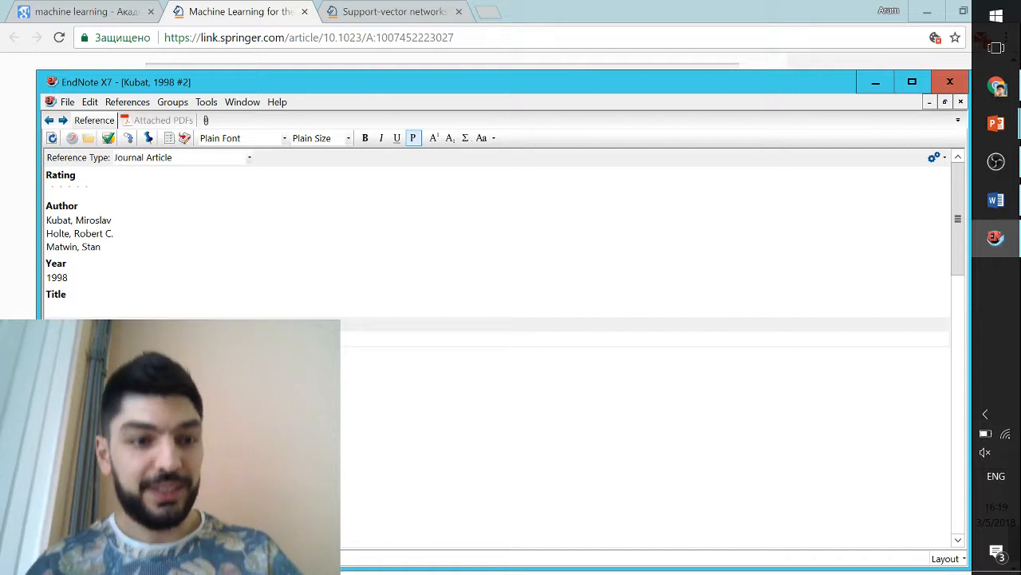
Step: Enter "Machine Learning" as the title of the 1998 journal reference
click(89, 305)
text(Machine Learning)
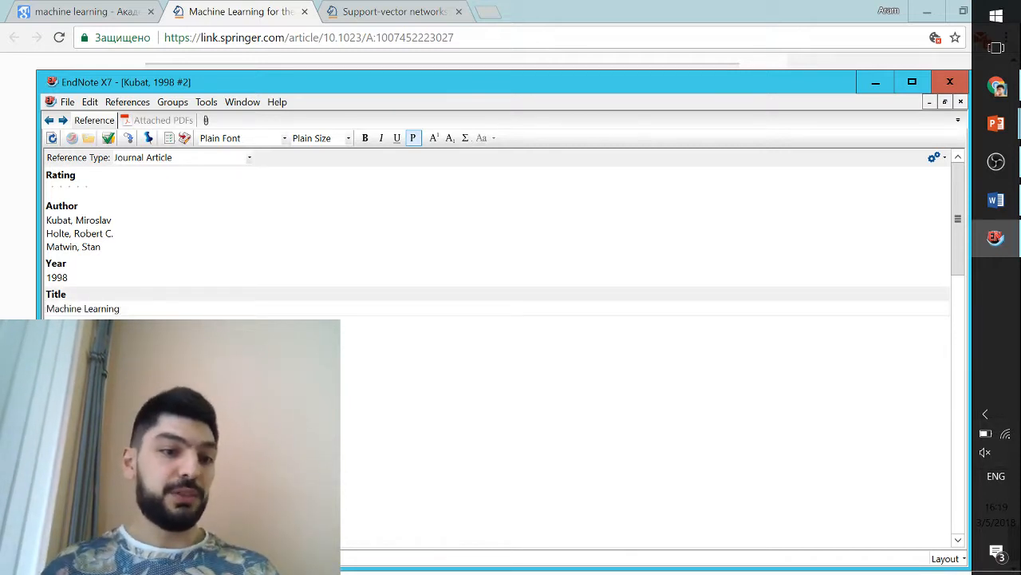
key(Tab)
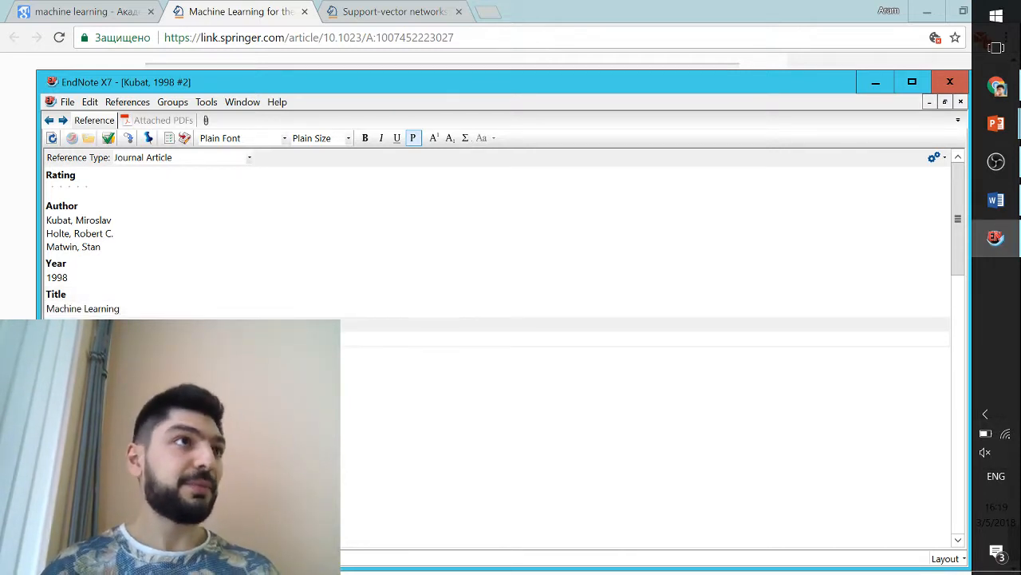
Step: Switch to Chrome, copy the oil spills article's full title from its Springer page and bookmark the page
click(380, 20)
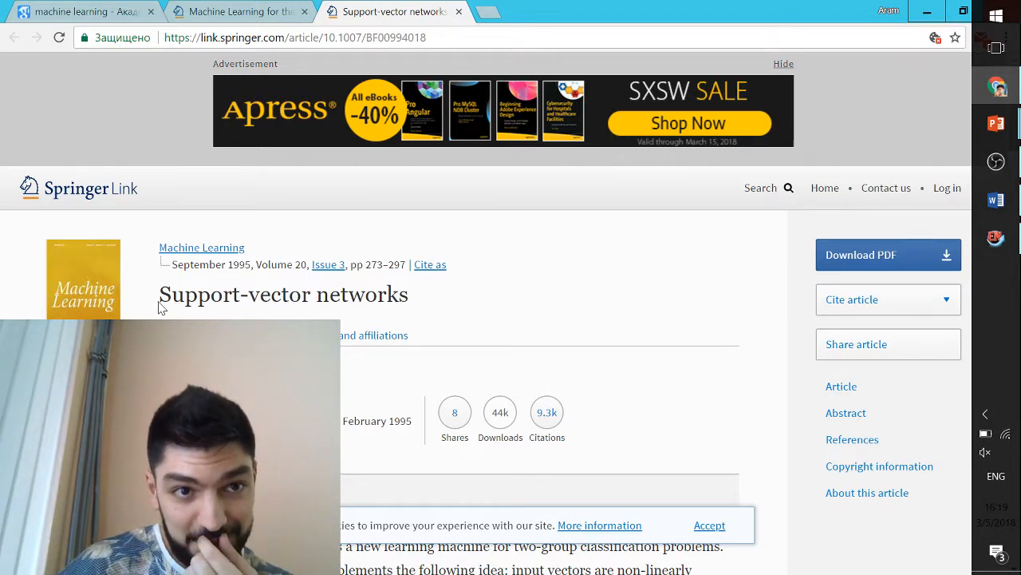
click(243, 14)
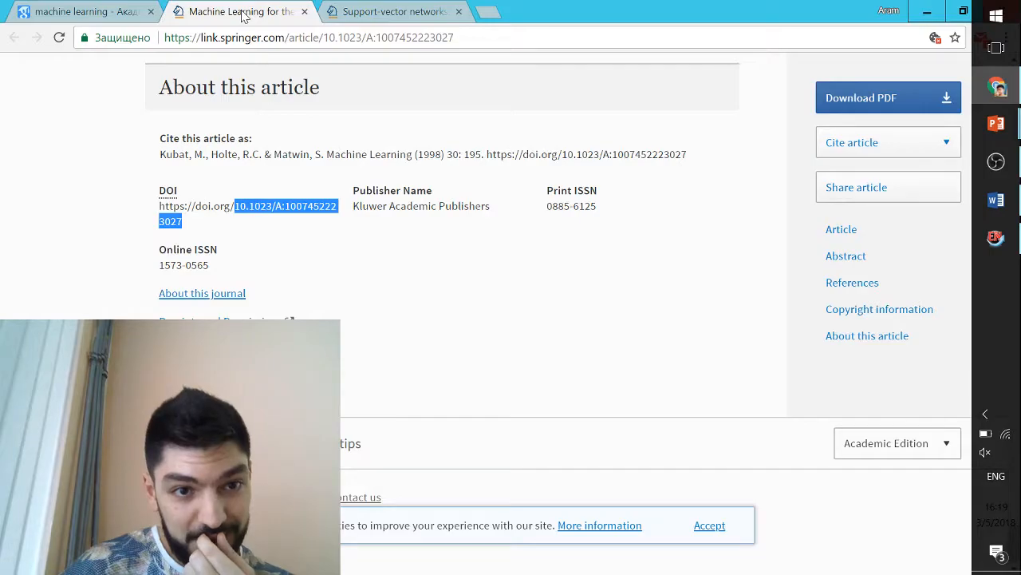
scroll(602, 392, up, 20)
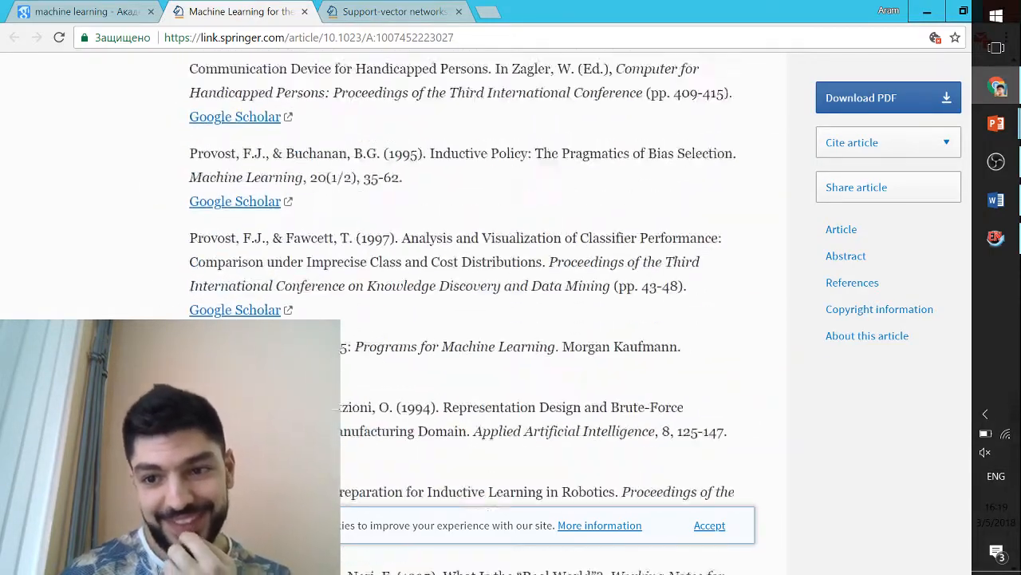
scroll(455, 303, up, 20)
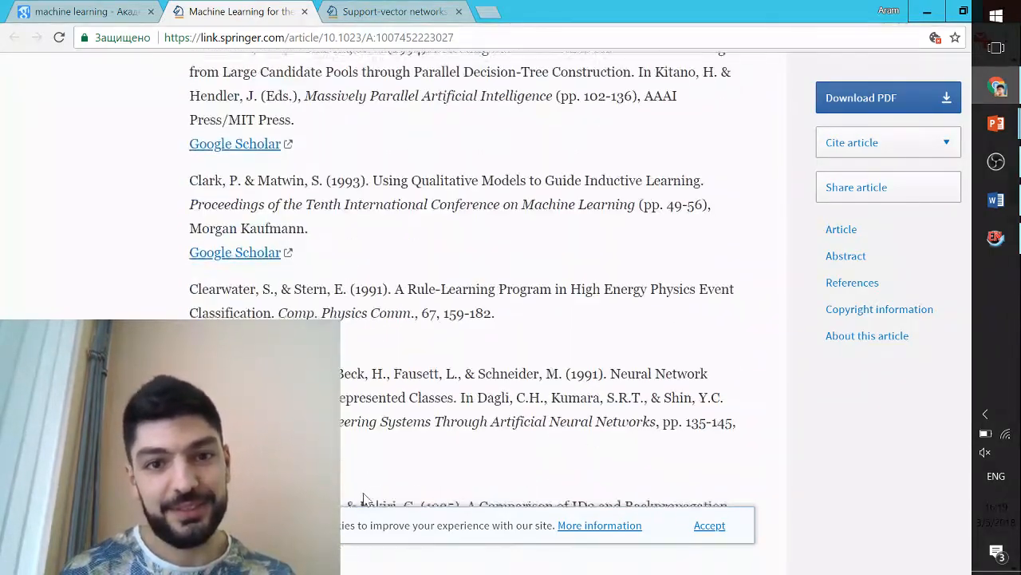
scroll(532, 241, up, 10)
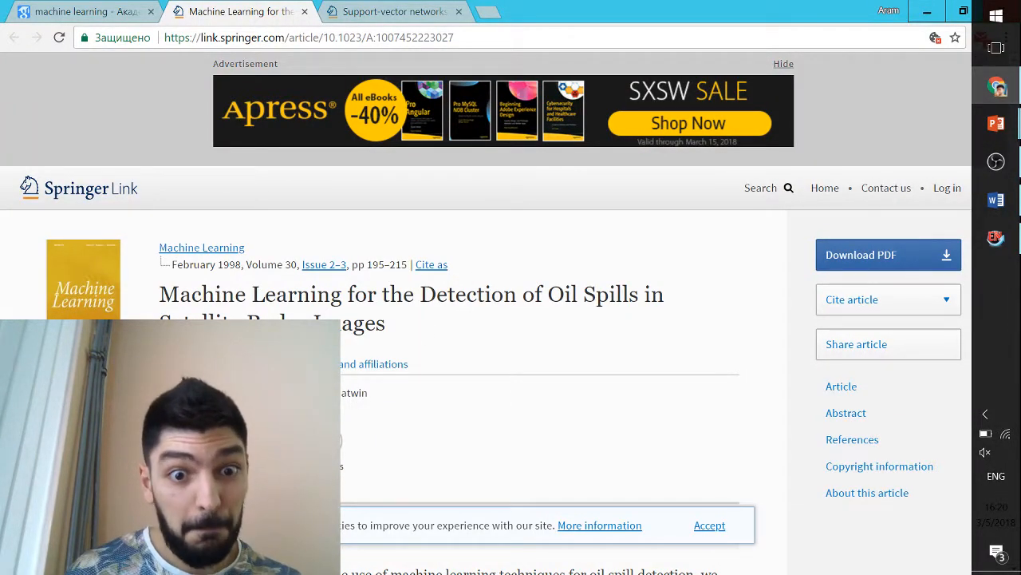
drag(387, 324, 148, 299)
key(ctrl+c)
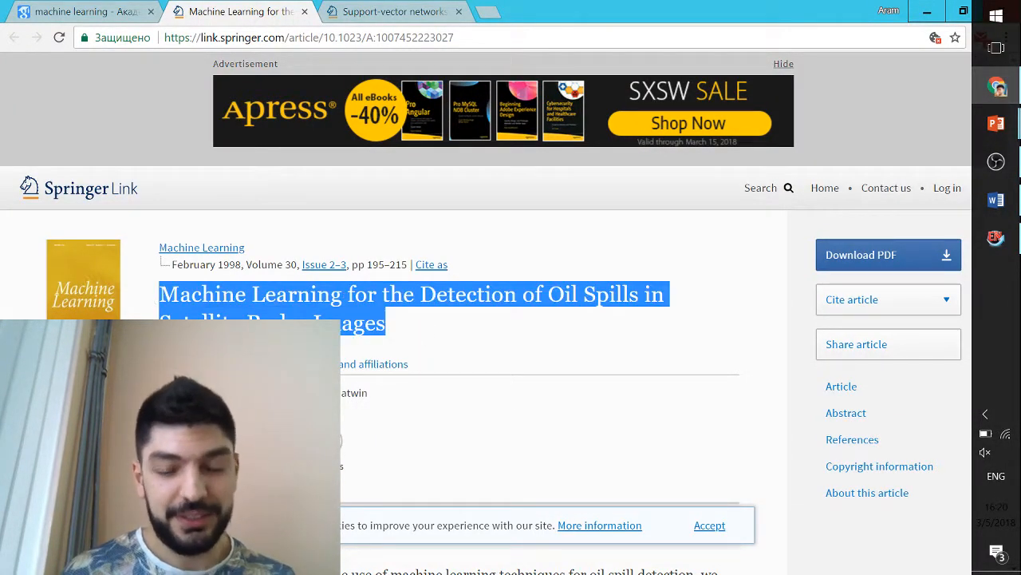
click(955, 38)
click(862, 158)
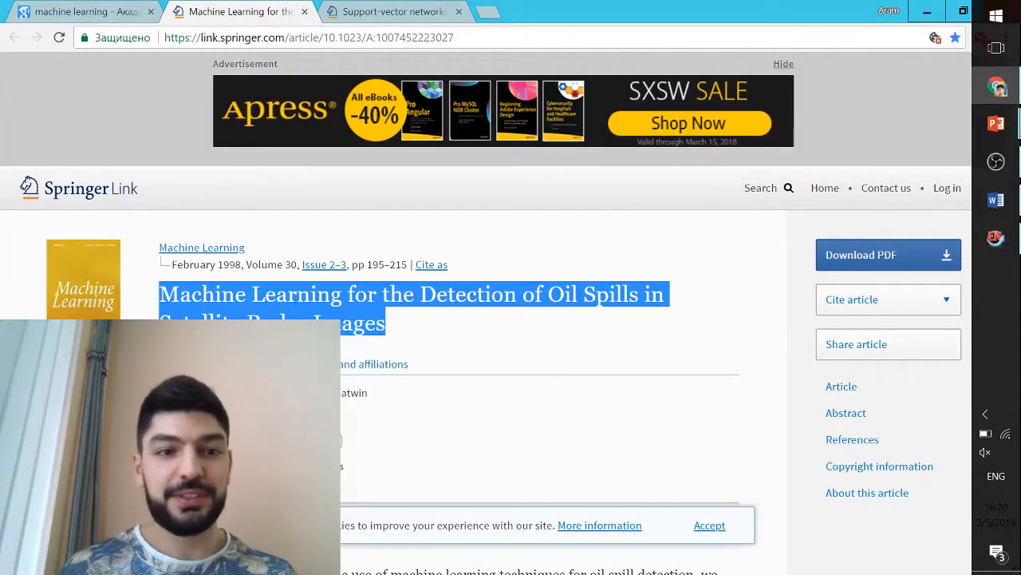
Step: Switch to EndNote, replace the reference's title with "Machine Learning for the Detection of Oil Spills in Satellite Radar Images" and close the reference
key(alt+Tab)
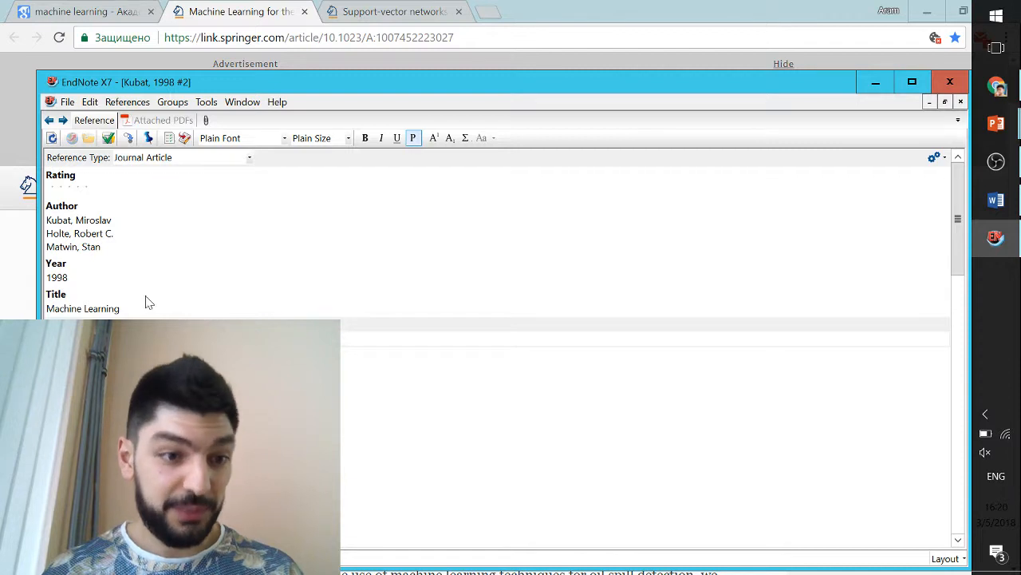
click(146, 302)
key(ctrl+v)
key(shift+Home)
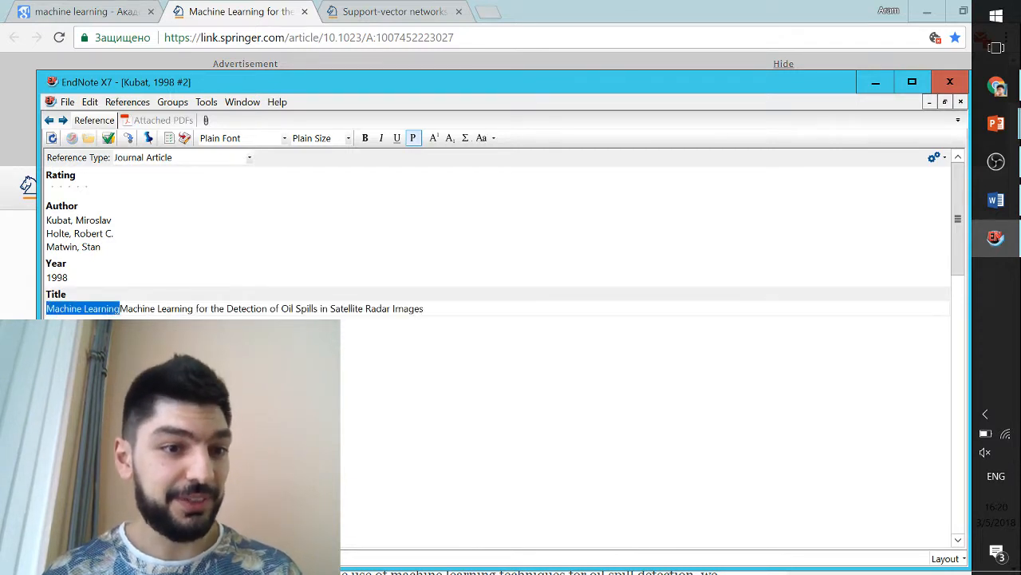
key(BackSpace)
key(Tab)
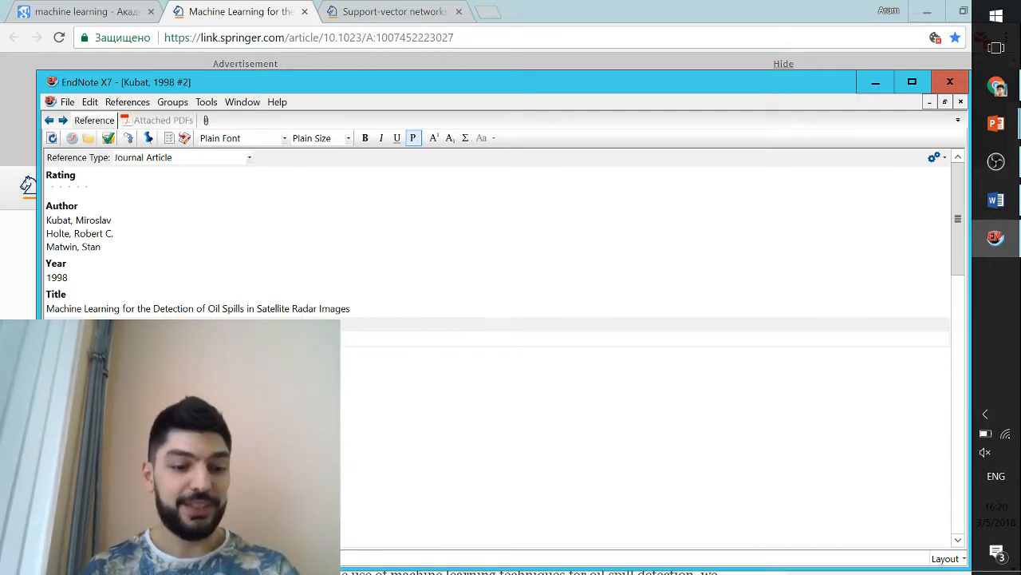
click(961, 102)
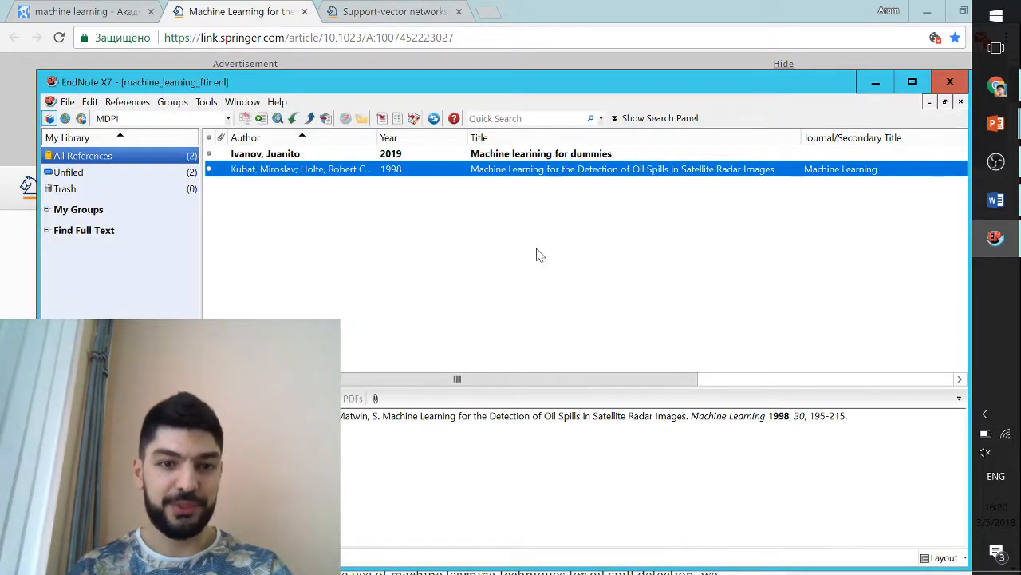
click(452, 300)
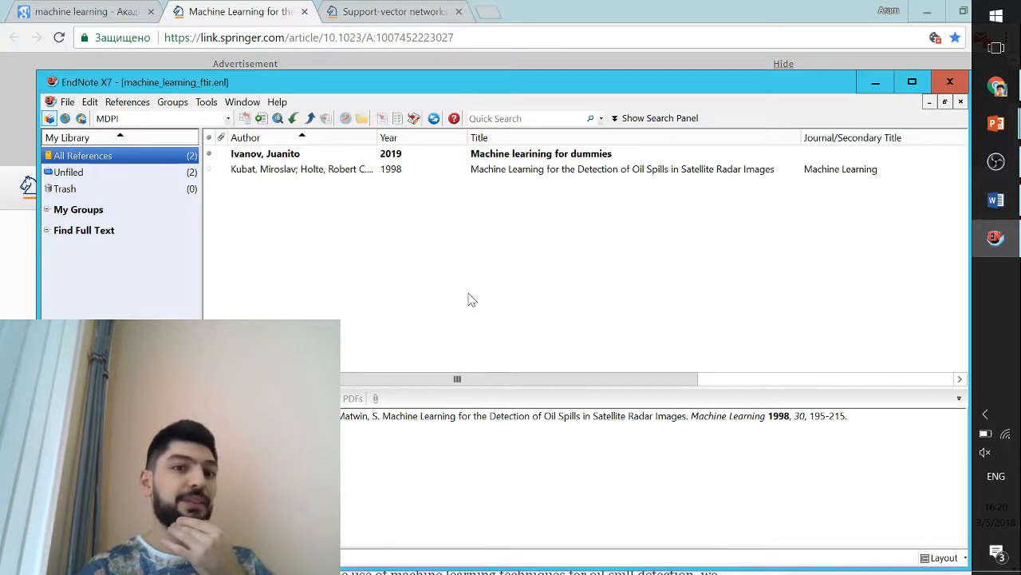
Step: Switch to Chrome, export the "Support-vector networks" citation as .ENW into the EndNote library and display all references there
click(395, 12)
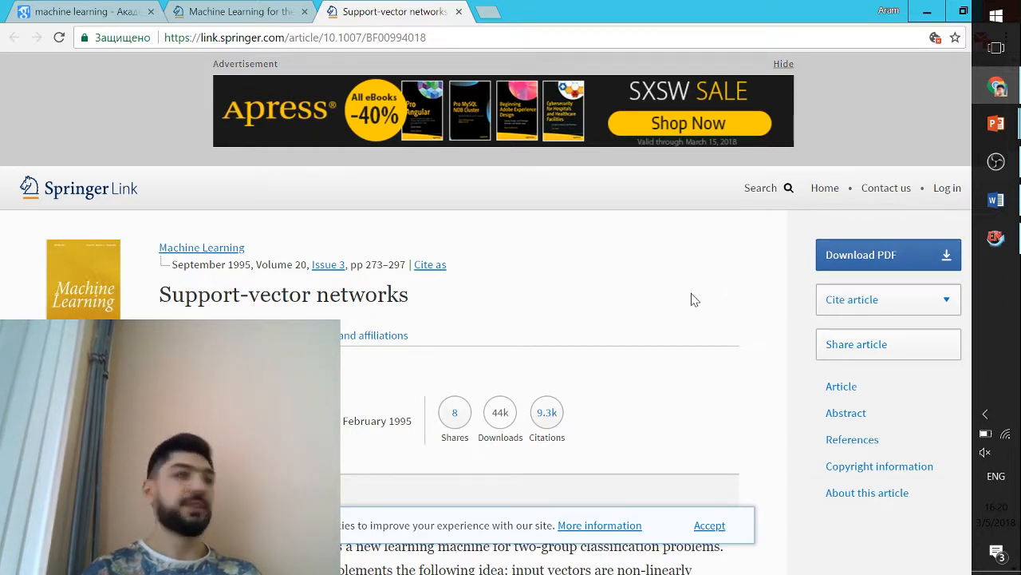
click(947, 305)
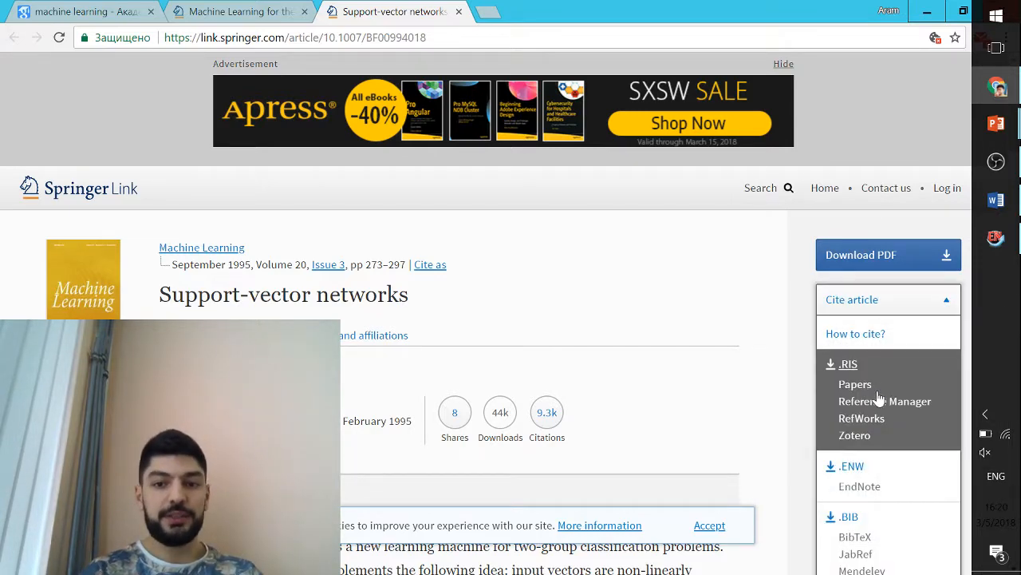
scroll(857, 395, down, 2)
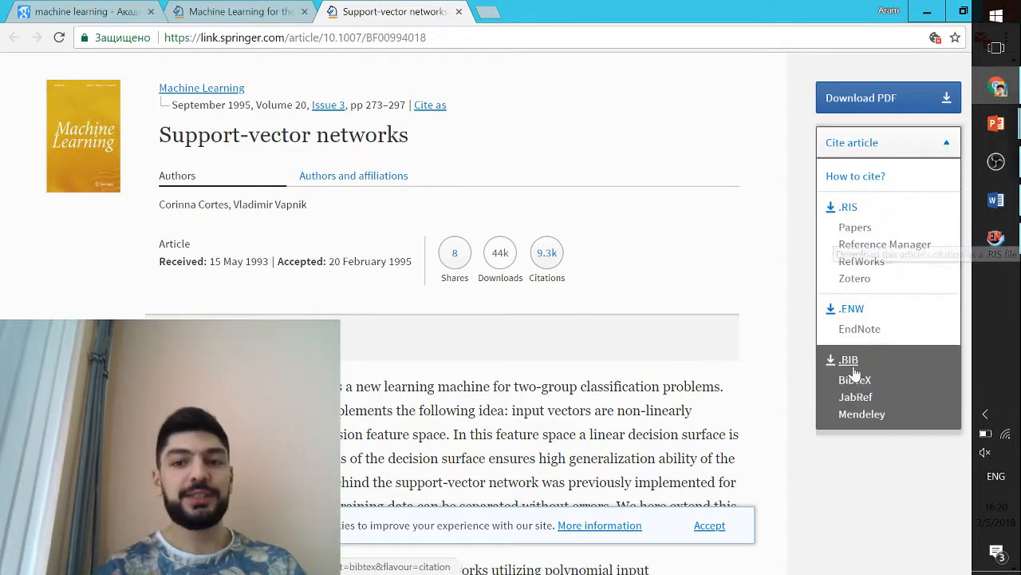
click(866, 325)
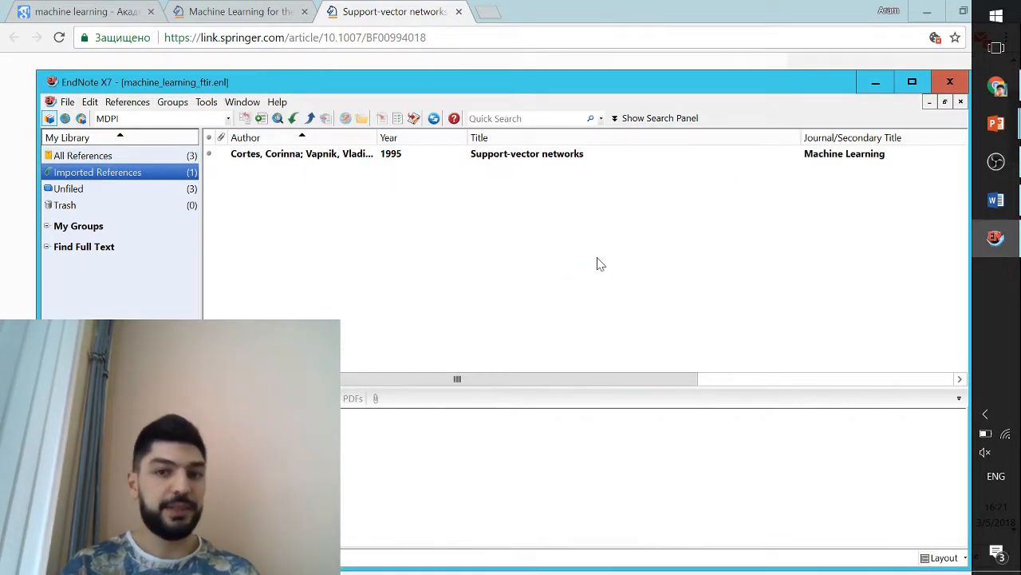
click(120, 157)
click(389, 249)
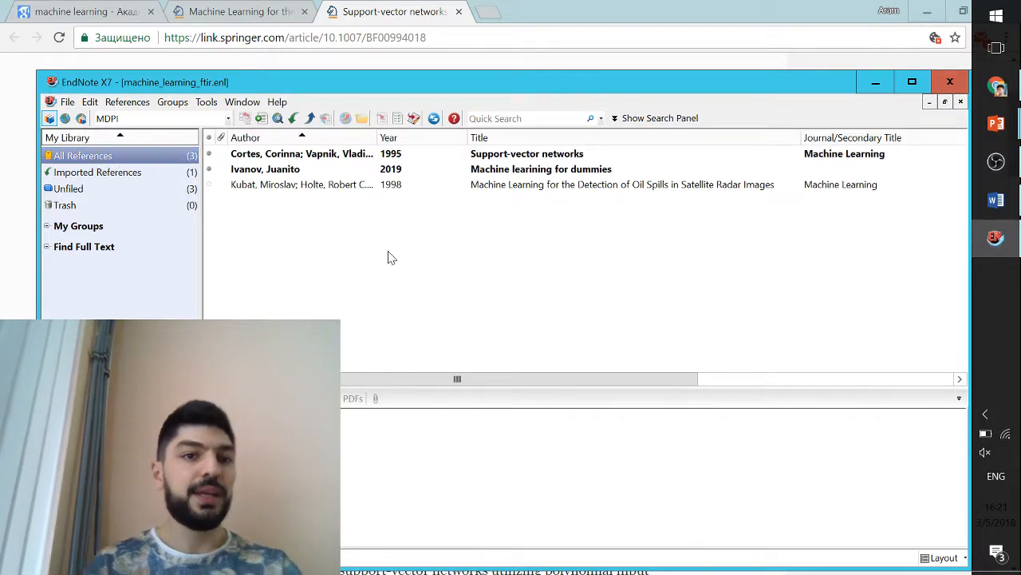
Step: Switch to Word and write "Machine learning is very very very interesting topic." in a new paragraph below the title
click(391, 14)
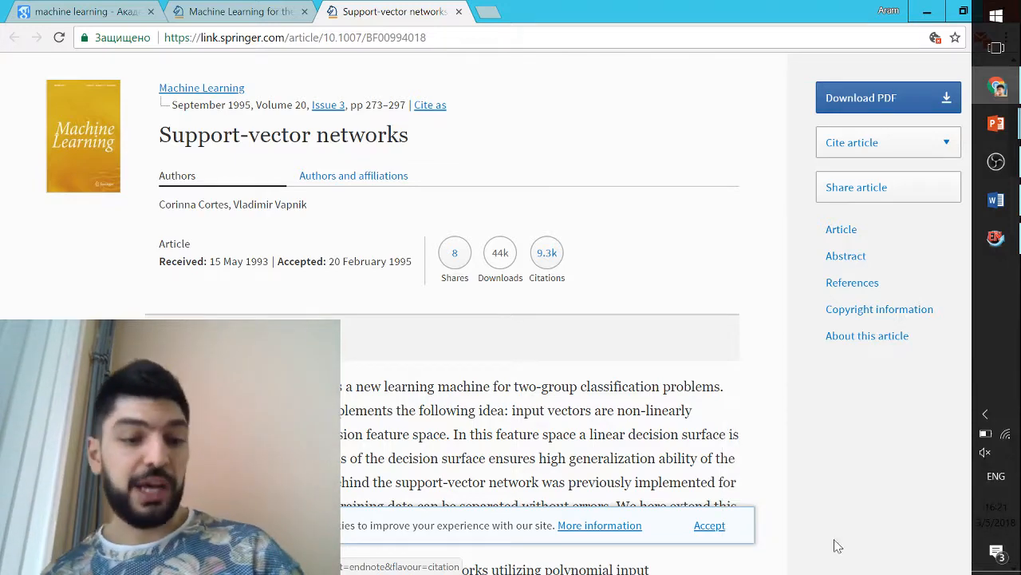
key(alt+Tab)
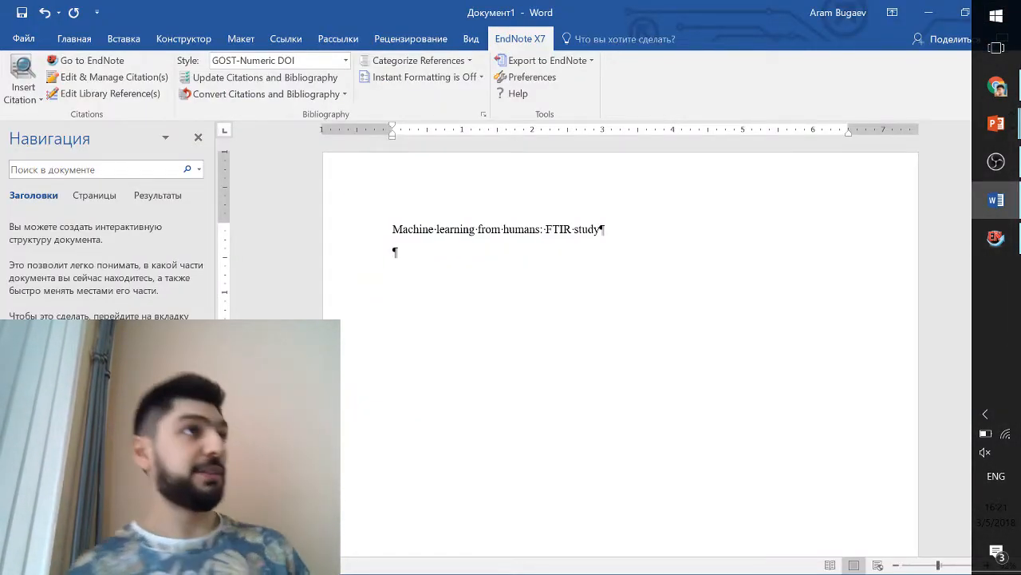
key(Return)
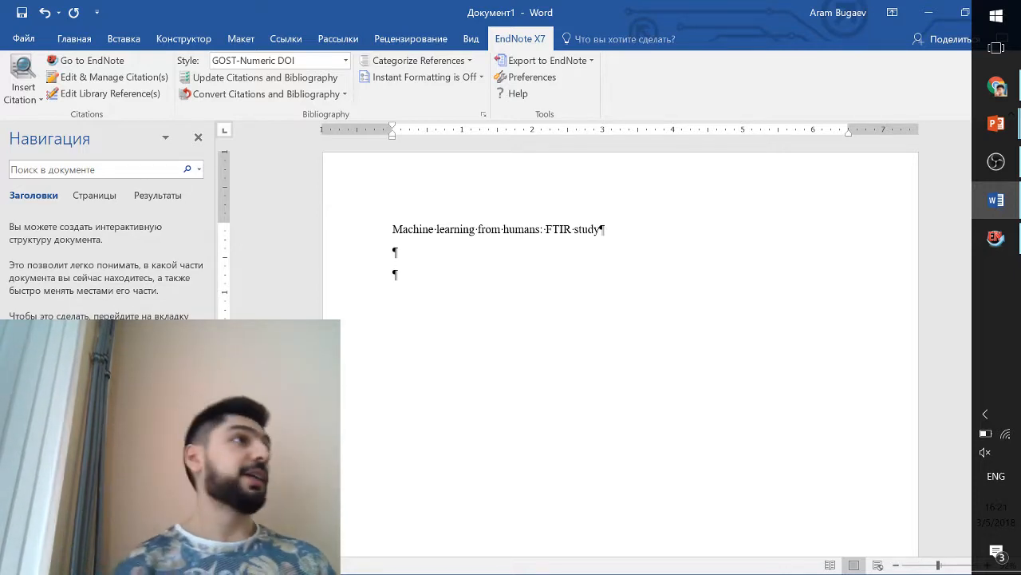
text(s)
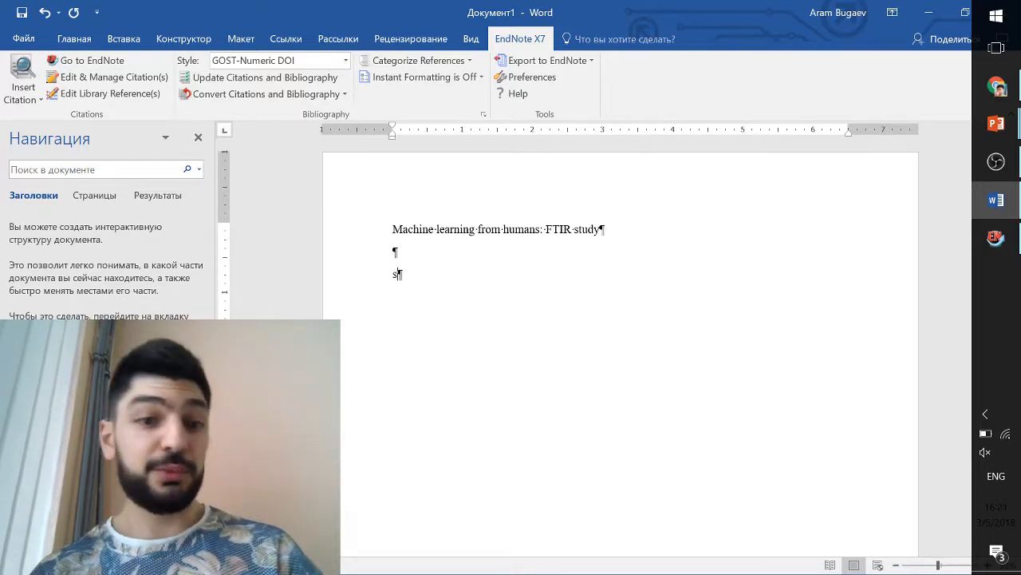
key(BackSpace)
text(machine)
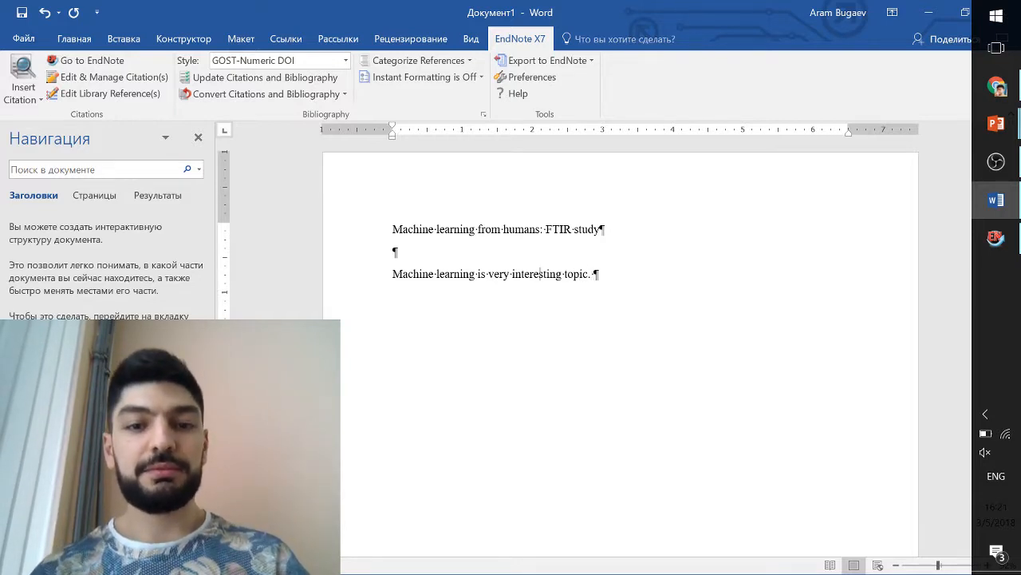
text(very ver)
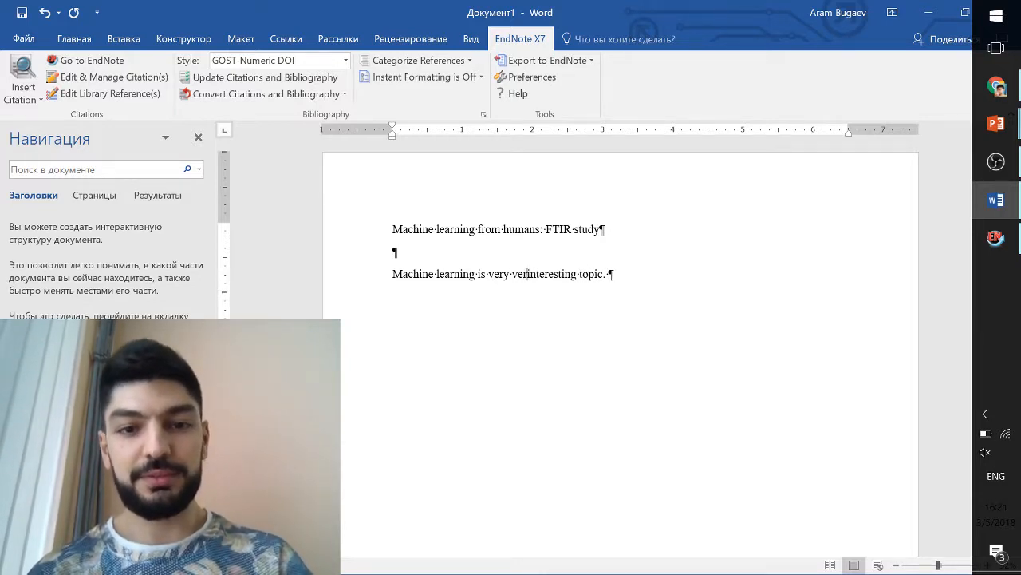
text(y very)
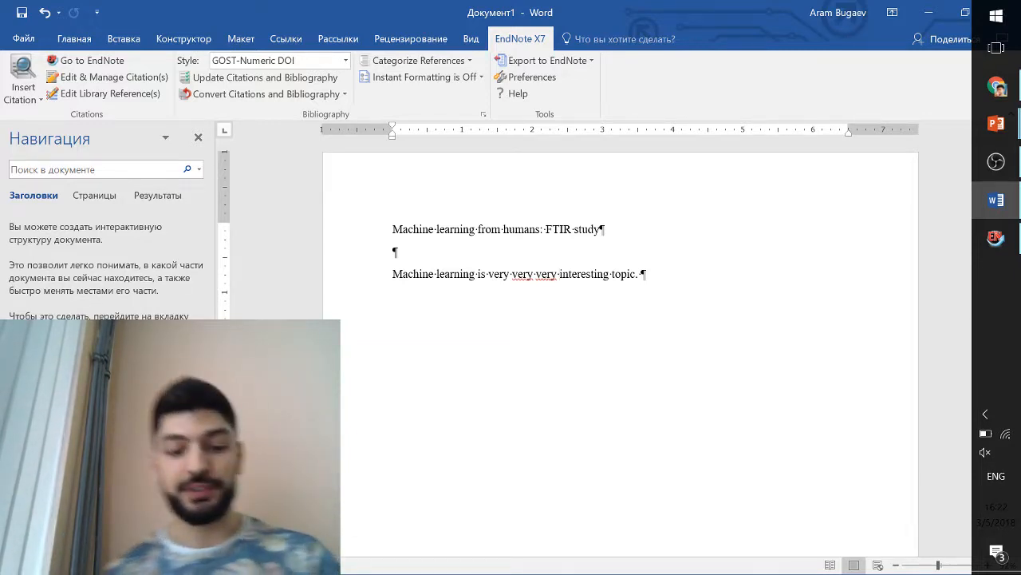
Step: Switch to Chrome and examine the advanced search options of Google Scholar for the "machine learning" query
key(alt+Tab)
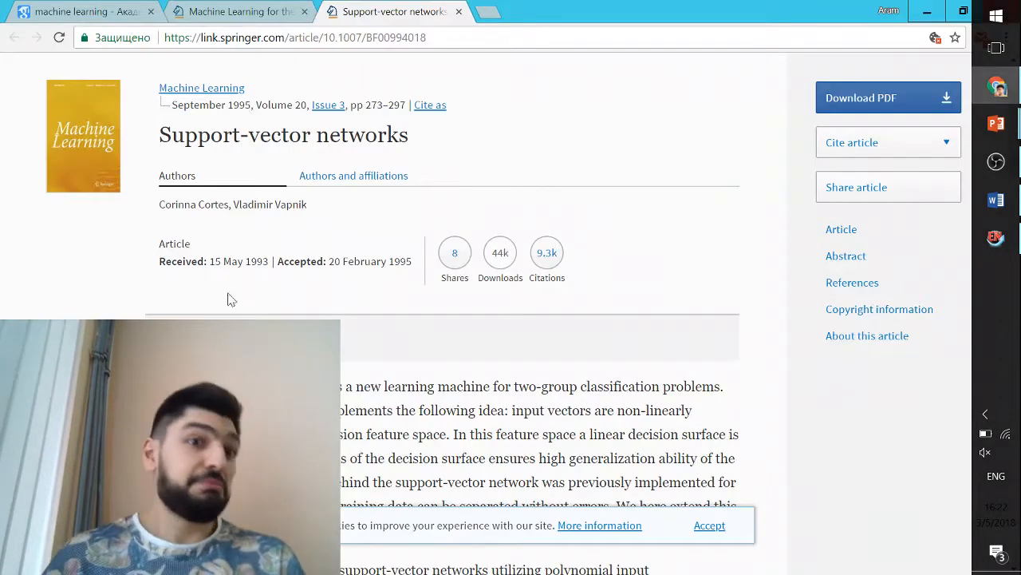
key(alt+Tab)
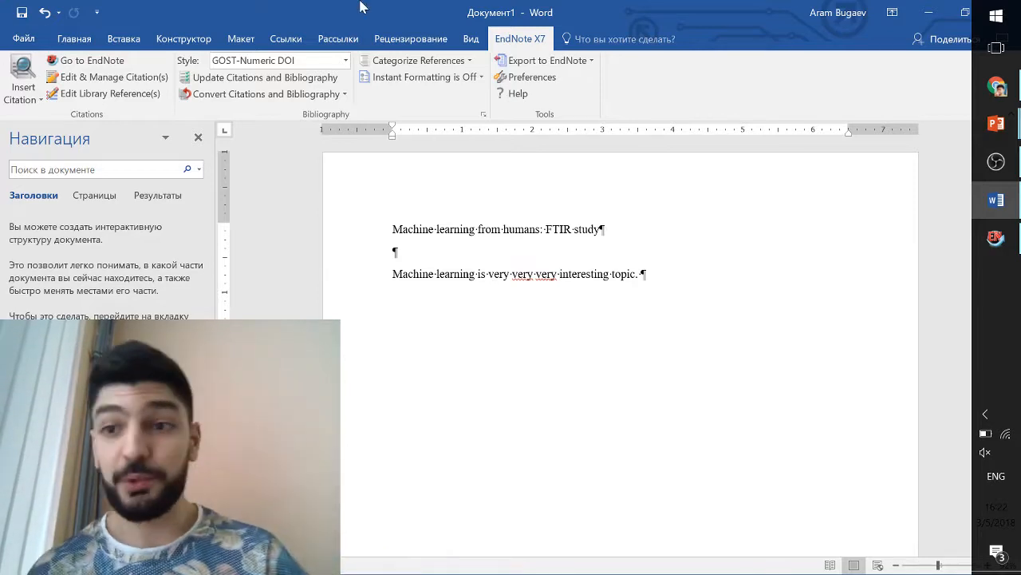
key(alt+Tab)
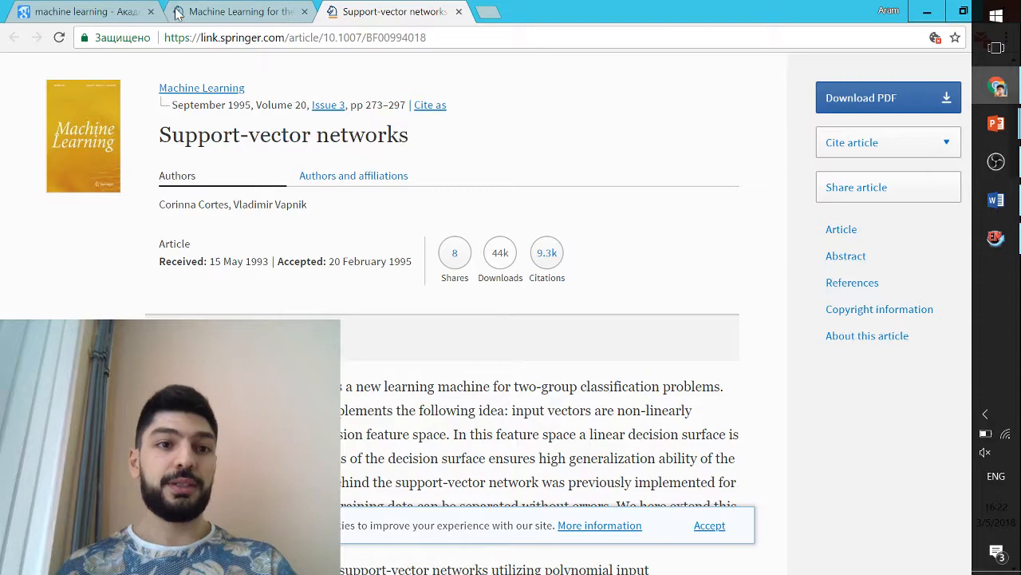
click(112, 13)
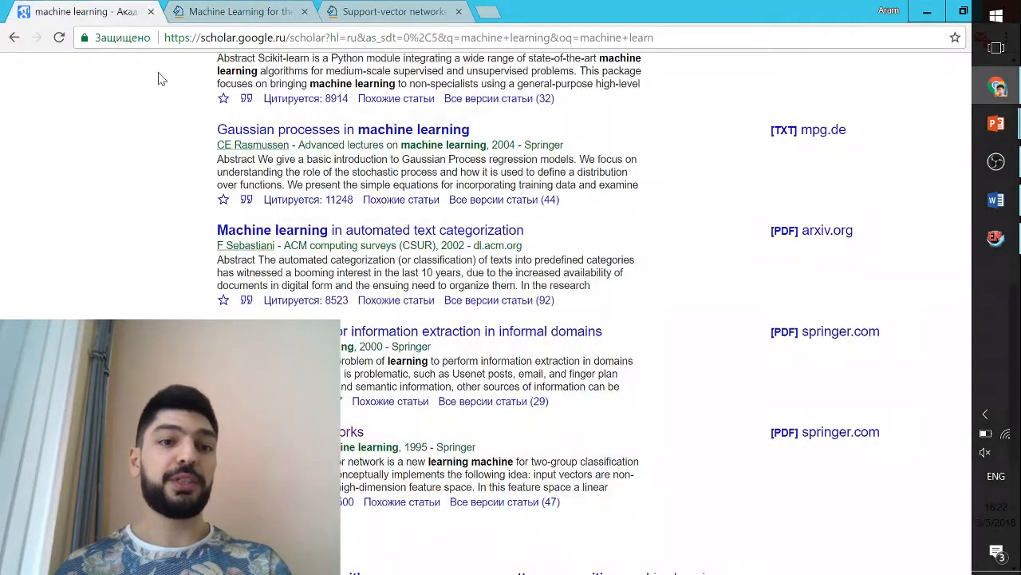
scroll(150, 236, up, 8)
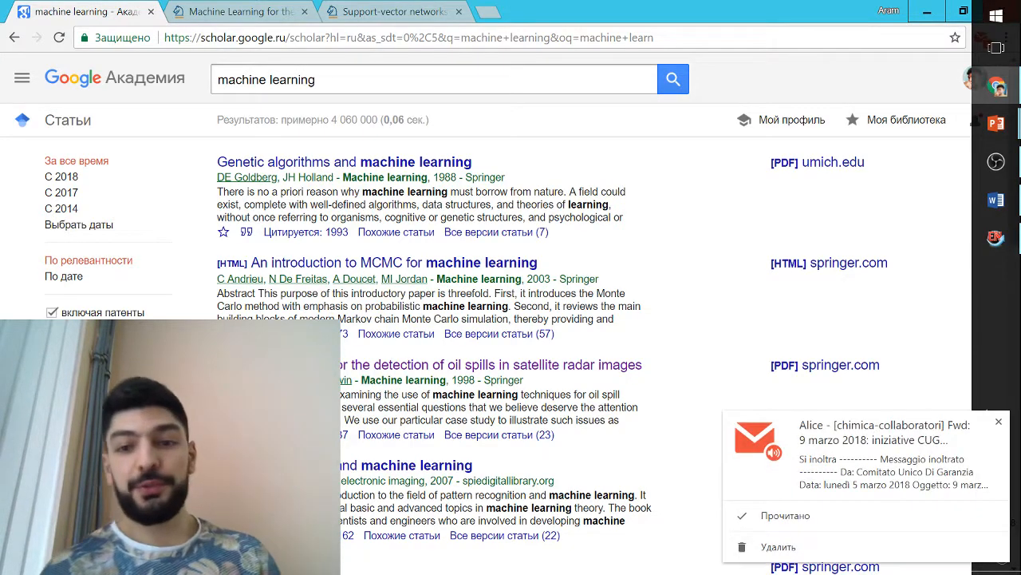
click(317, 80)
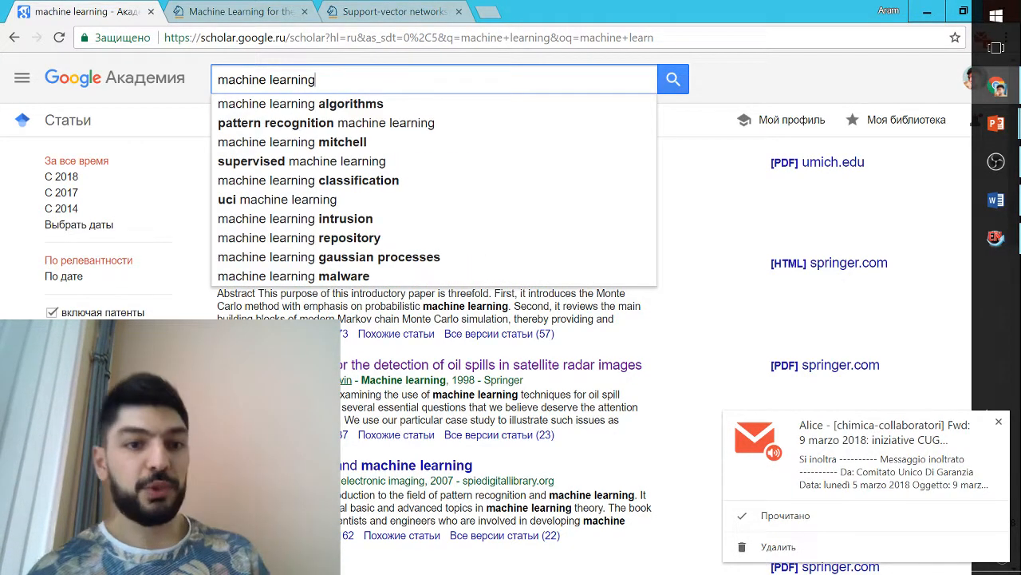
click(388, 56)
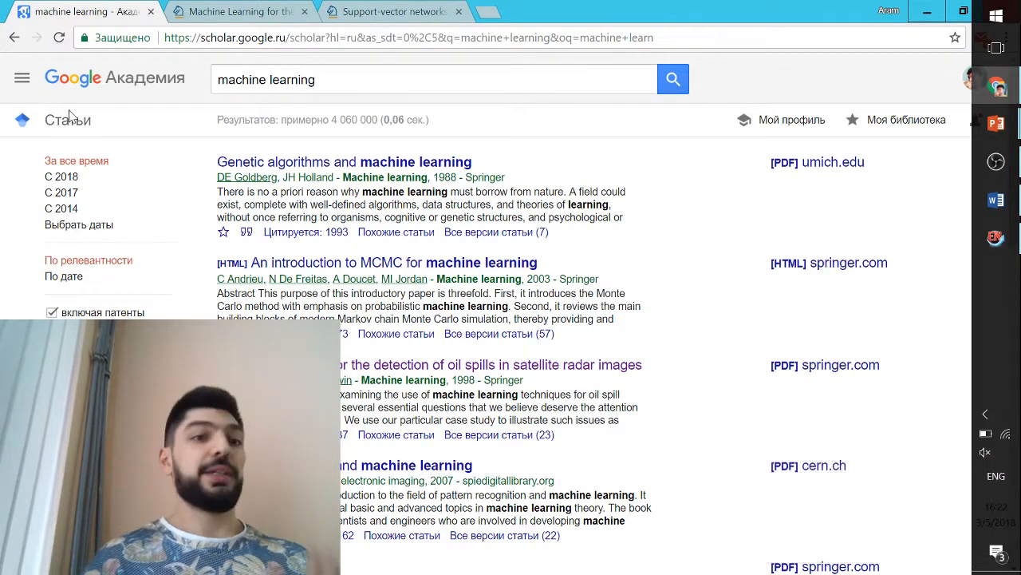
click(22, 81)
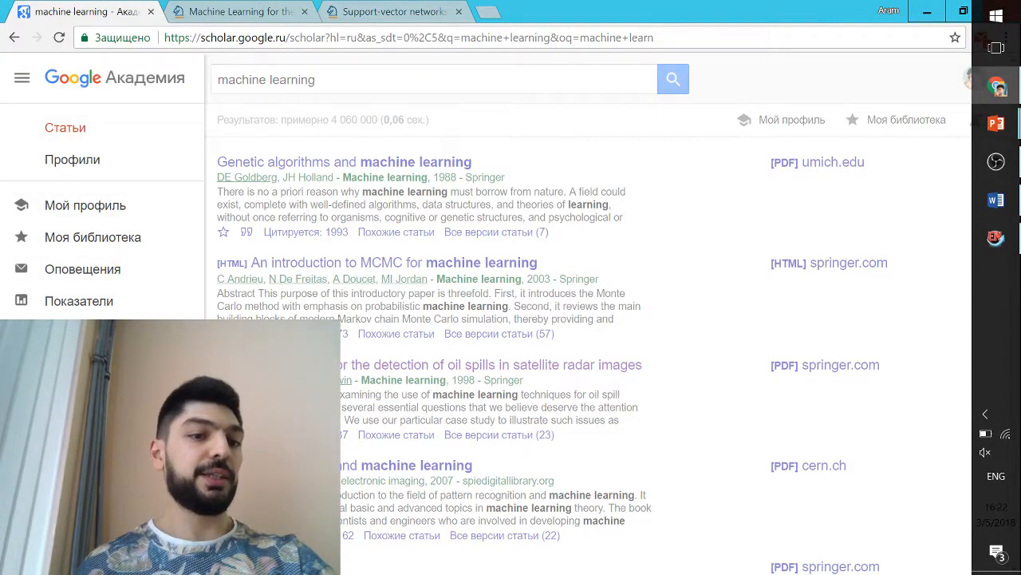
click(104, 346)
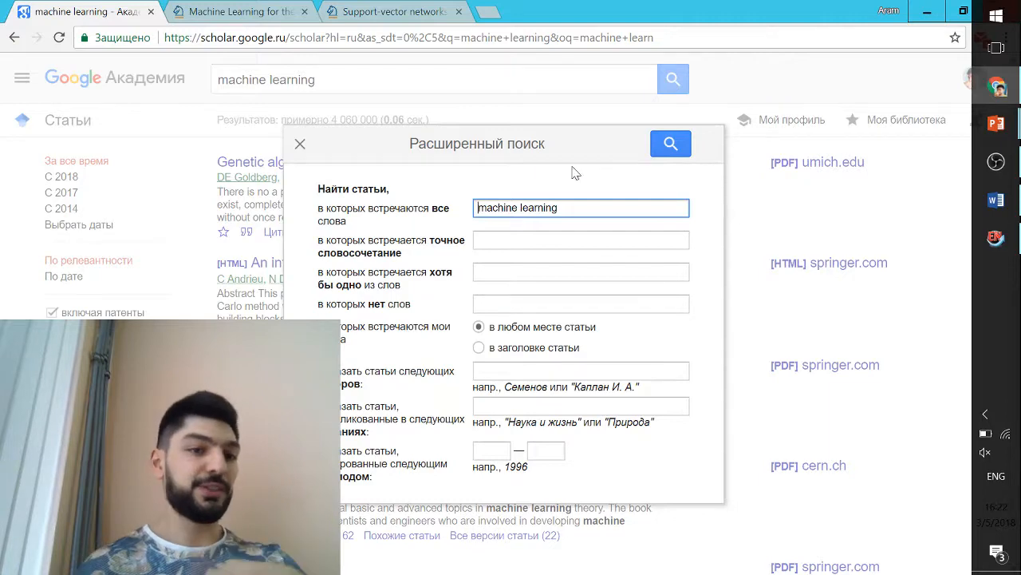
click(300, 144)
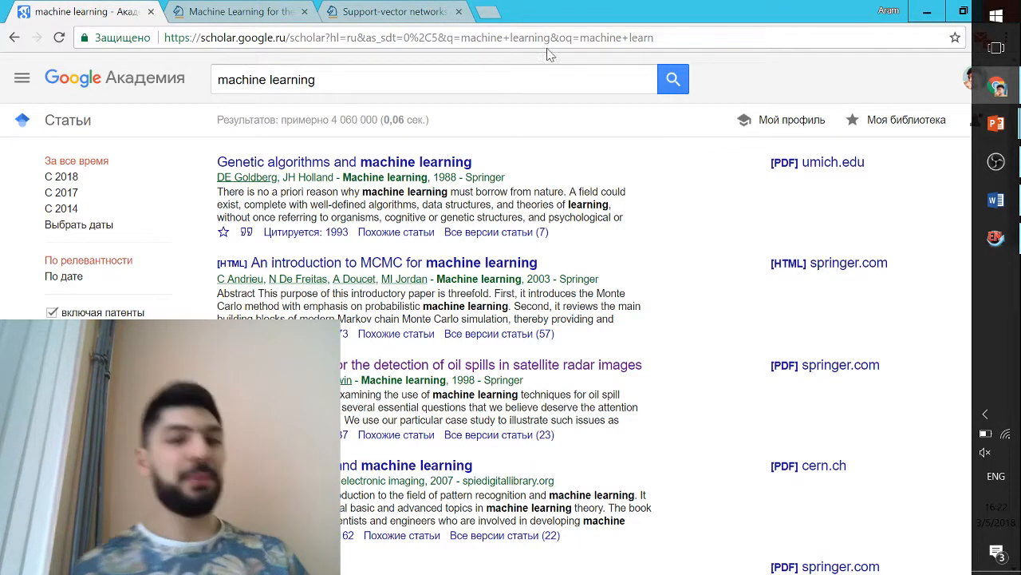
Step: Open Web of Science in a new browser tab and log in through the unito.it portal with the prefilled credentials
click(493, 15)
text(web)
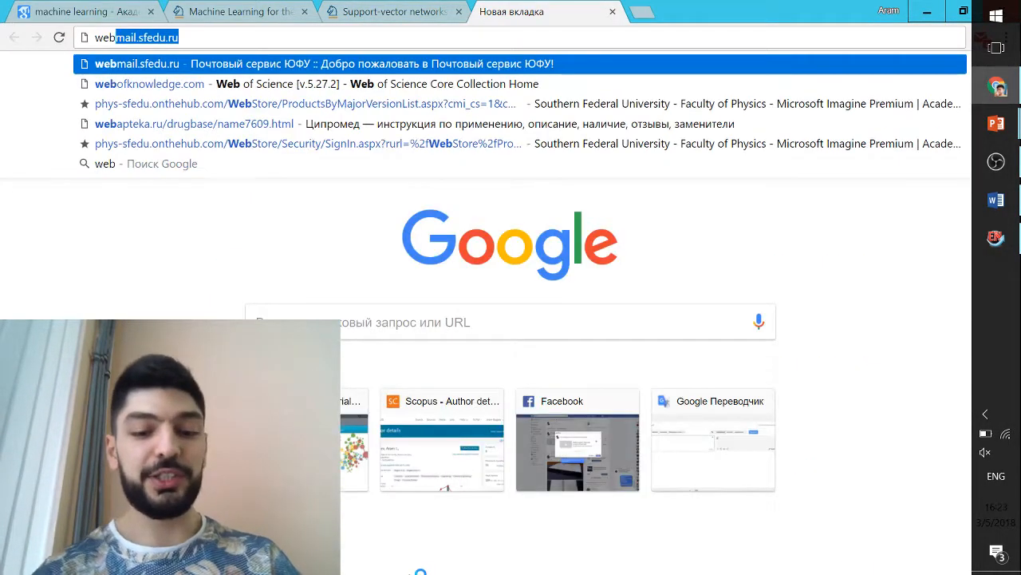
text(of)
key(Return)
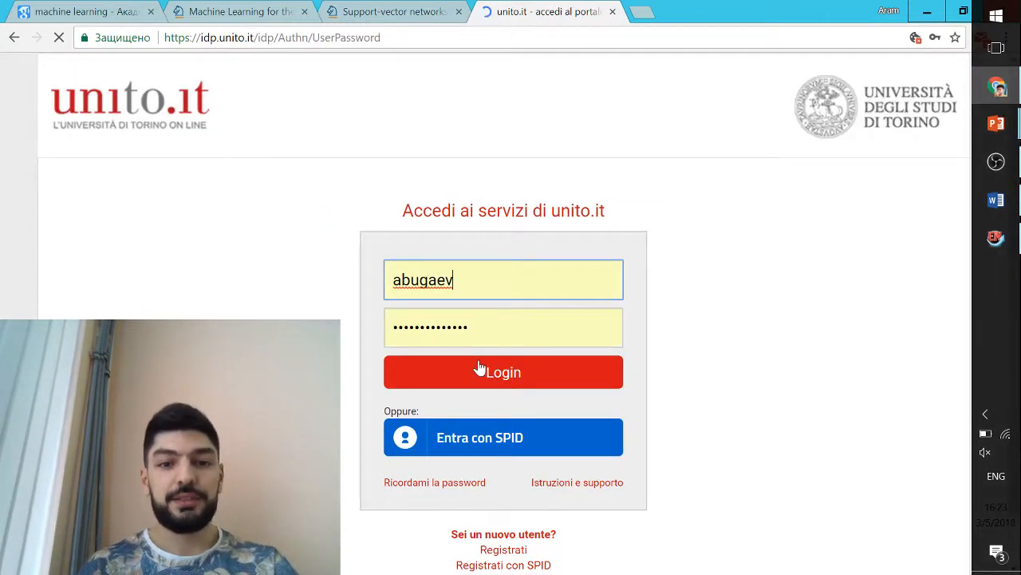
click(482, 374)
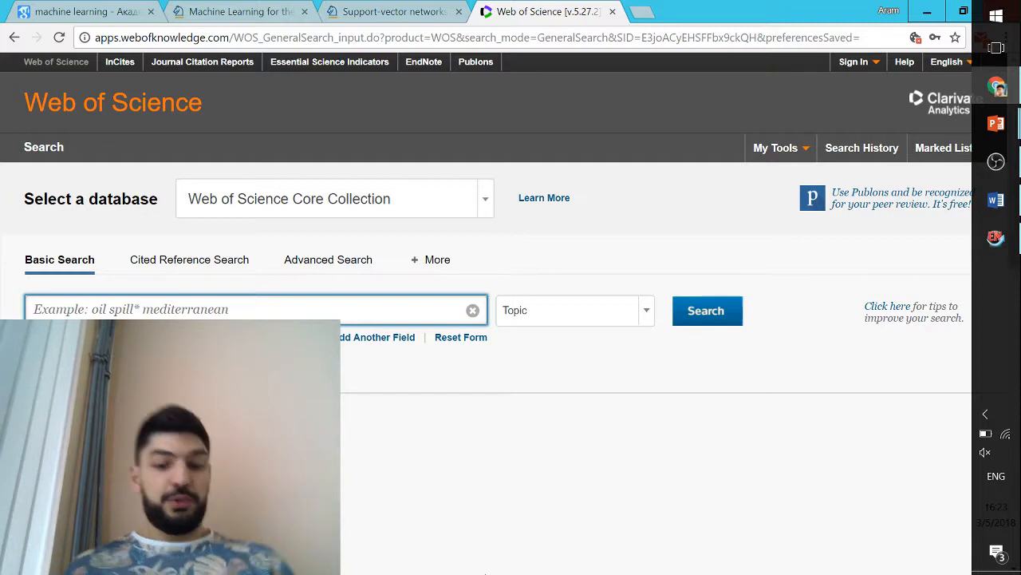
Step: Search the Web of Science Core Collection for the topic "machine learning" with a second field, Publication Name, set to Nature
text(machine learning)
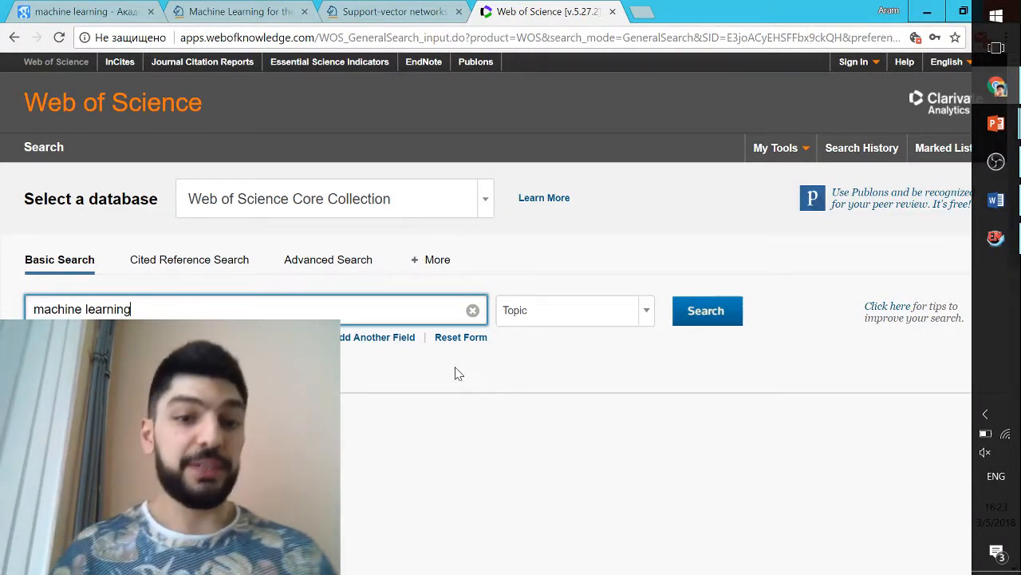
click(355, 338)
click(558, 360)
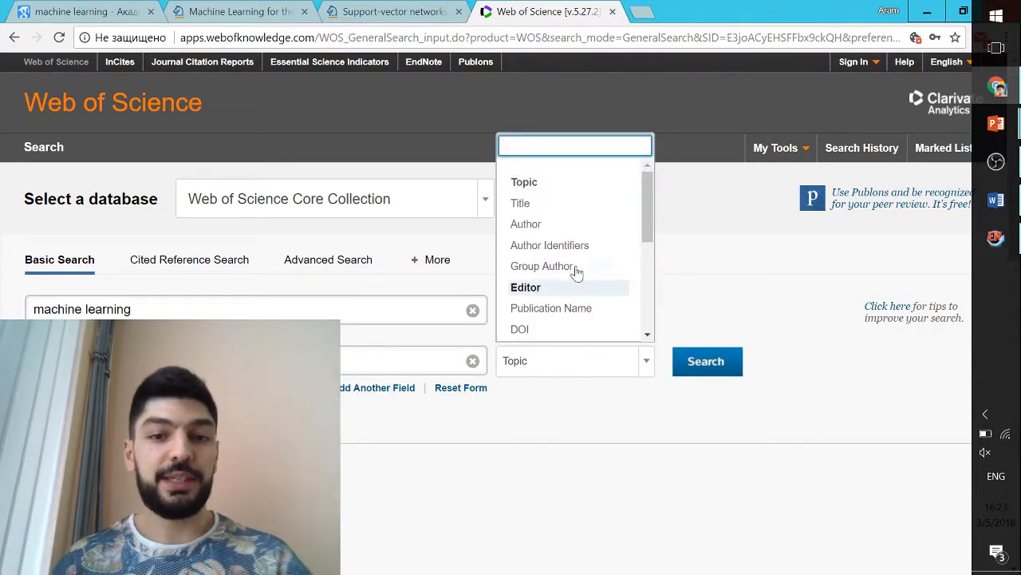
click(585, 311)
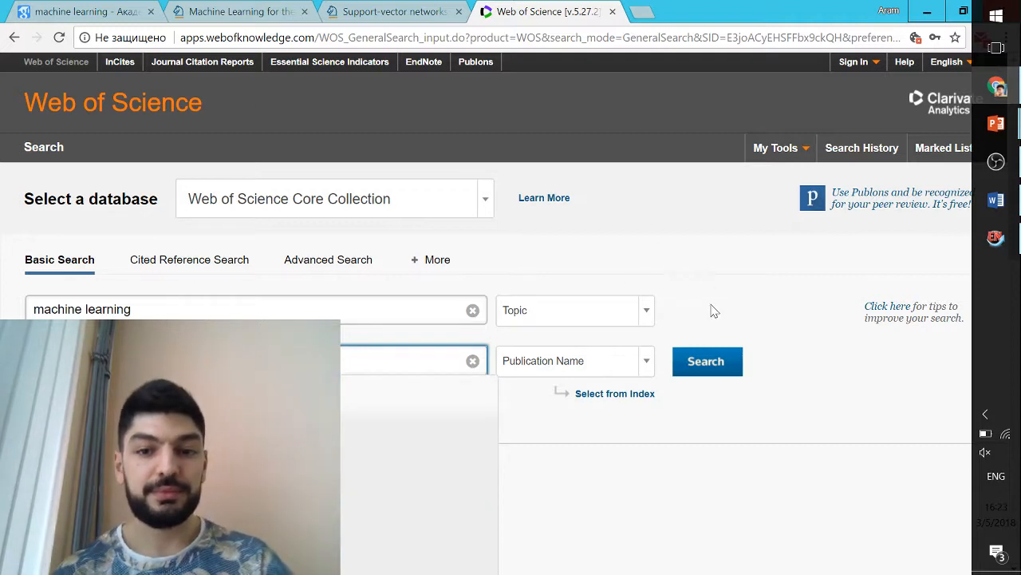
click(722, 364)
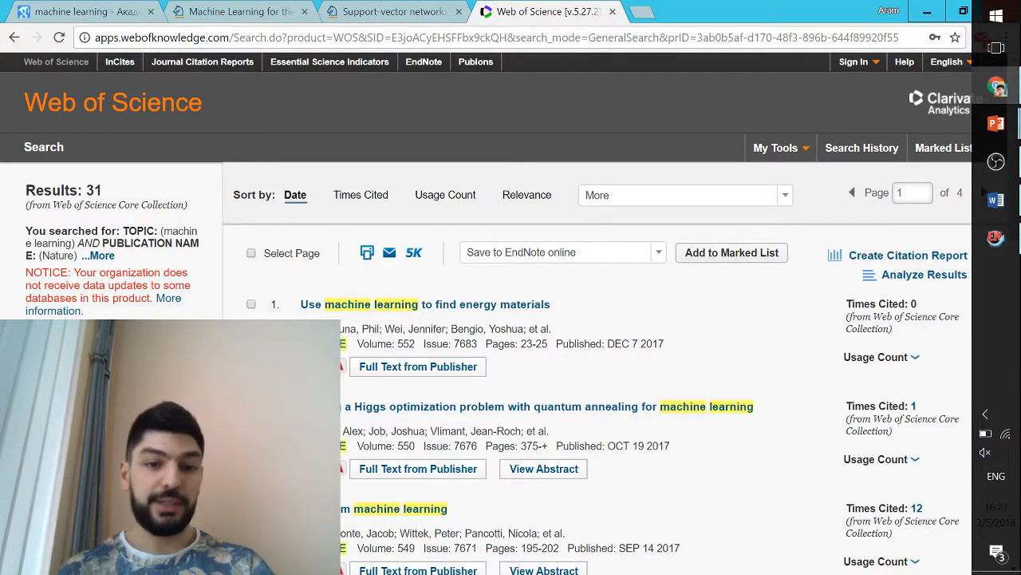
Step: Refine the Nature search results to publication year 2017
scroll(670, 295, down, 10)
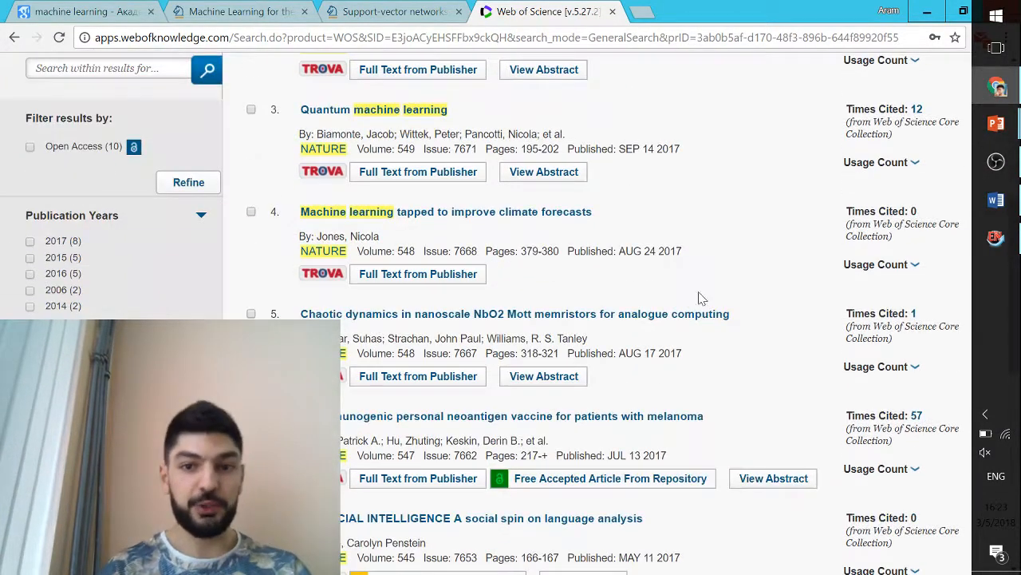
scroll(662, 307, up, 8)
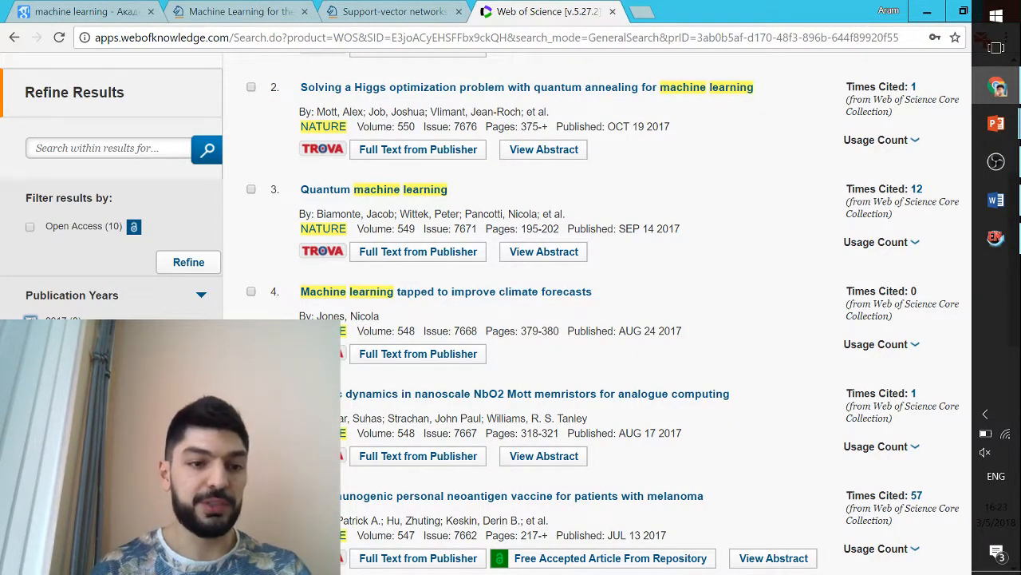
click(209, 259)
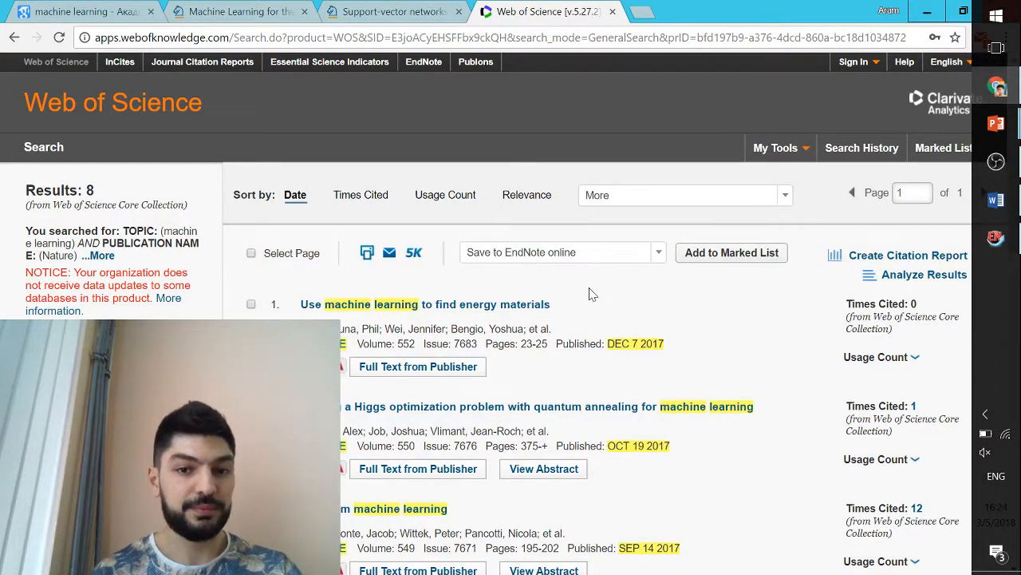
Step: Select the records "Use machine learning to find energy materials" and "Solving a Higgs optimization problem with quantum annealing for machine learning"
click(251, 306)
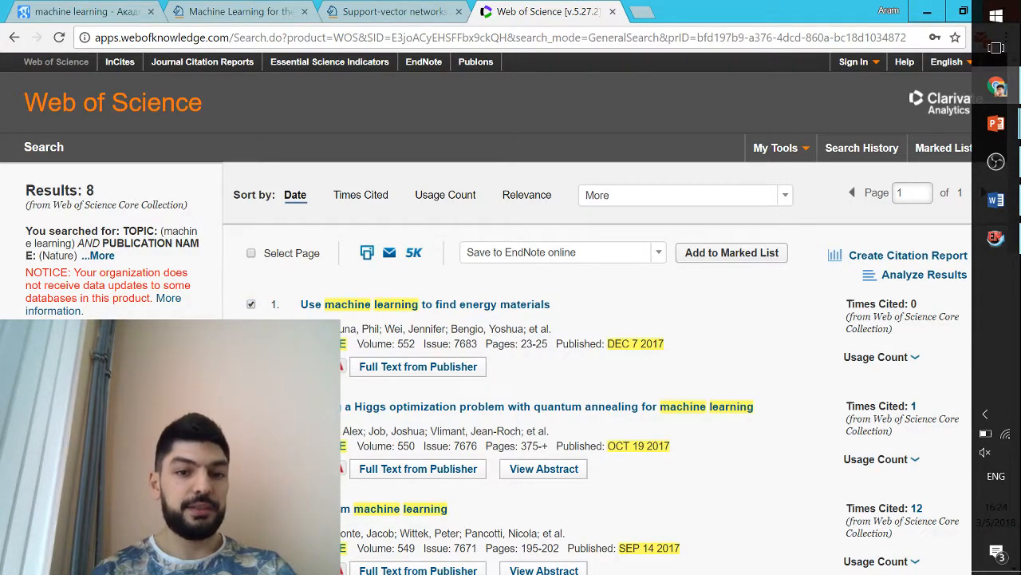
click(252, 408)
scroll(251, 407, down, 2)
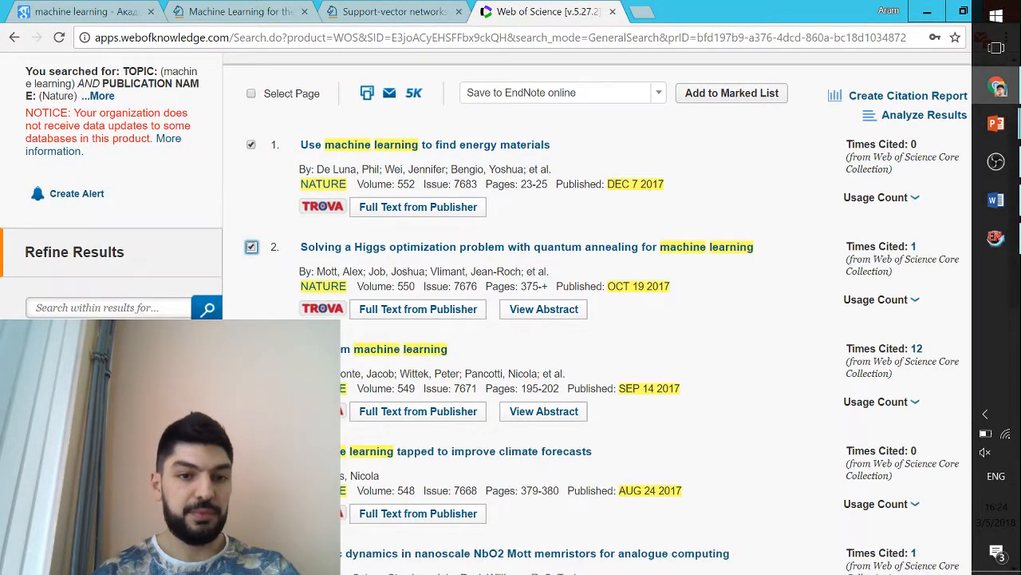
scroll(251, 408, down, 2)
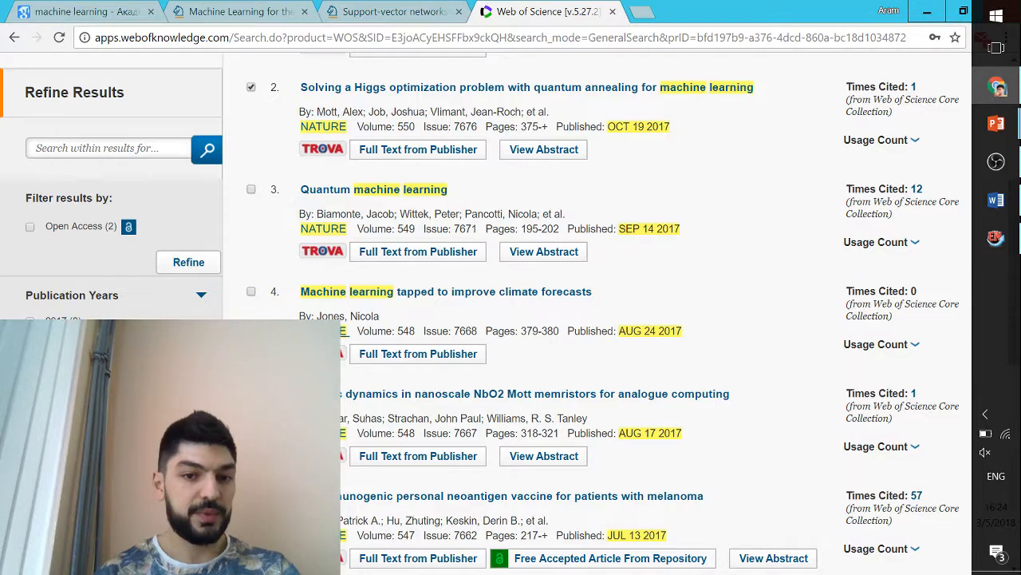
scroll(684, 201, up, 4)
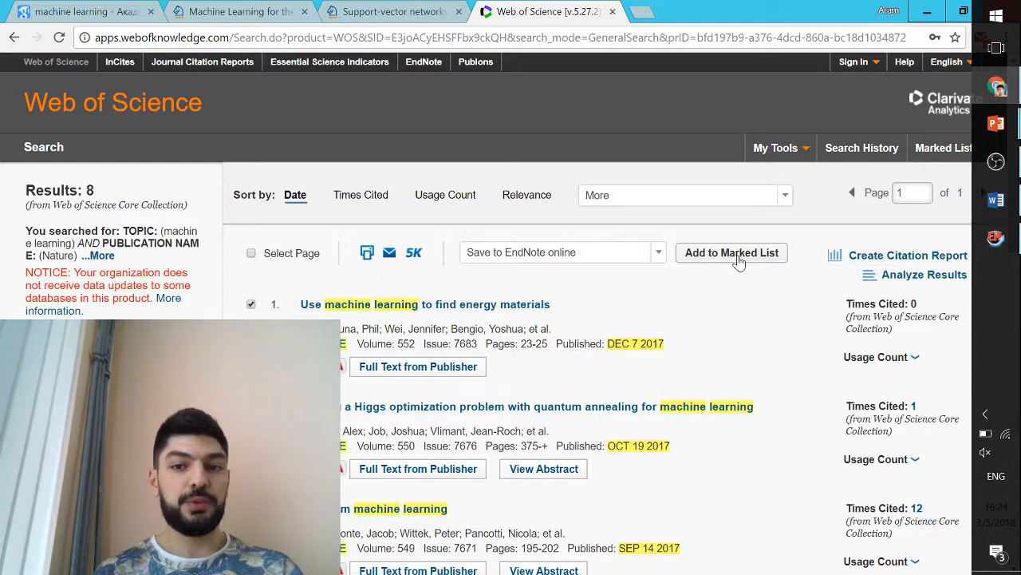
Step: Open the full record of "Use machine learning to find energy materials" in a separate tab, review its details and close it
click(527, 309)
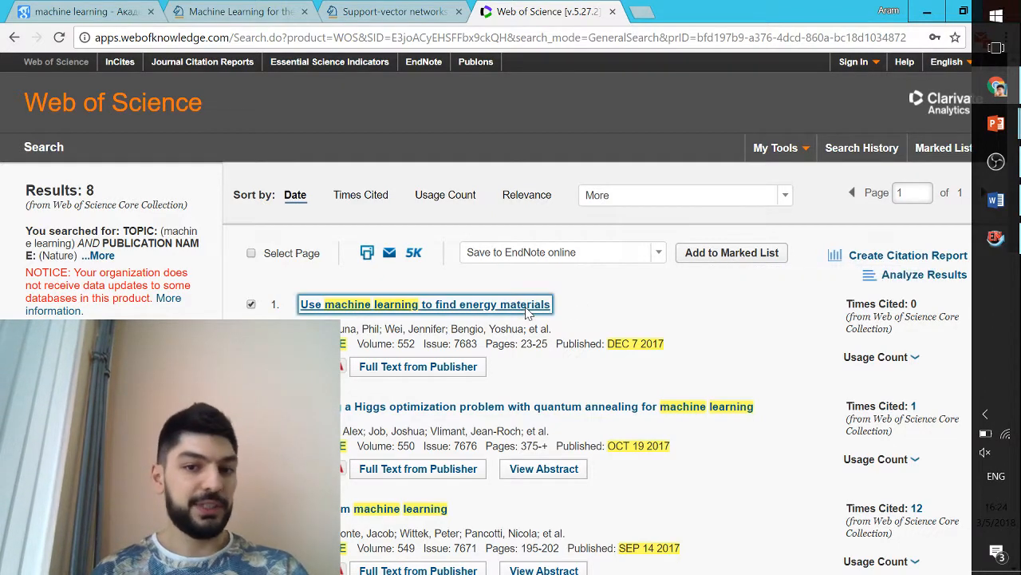
click(685, 13)
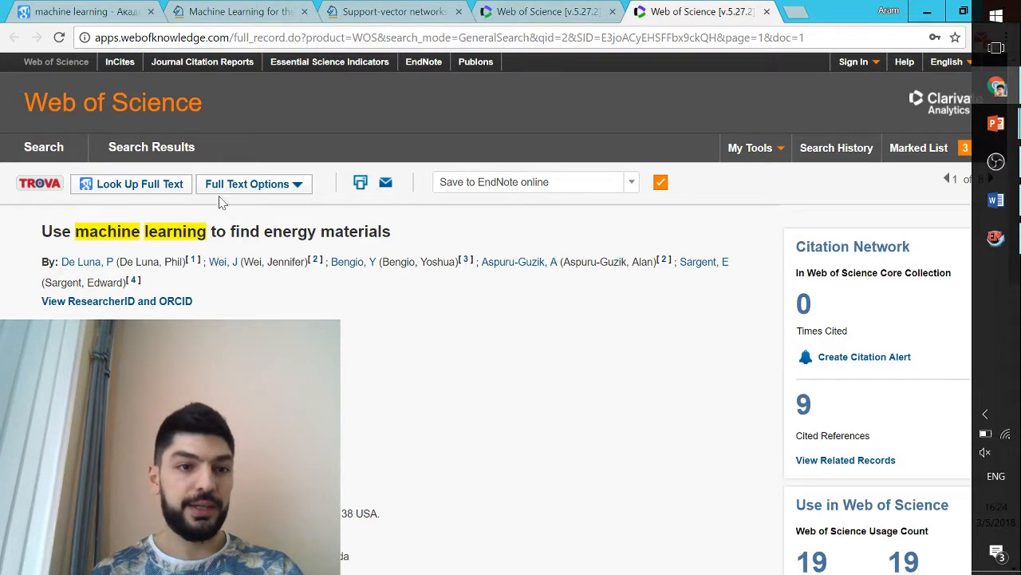
scroll(604, 311, down, 10)
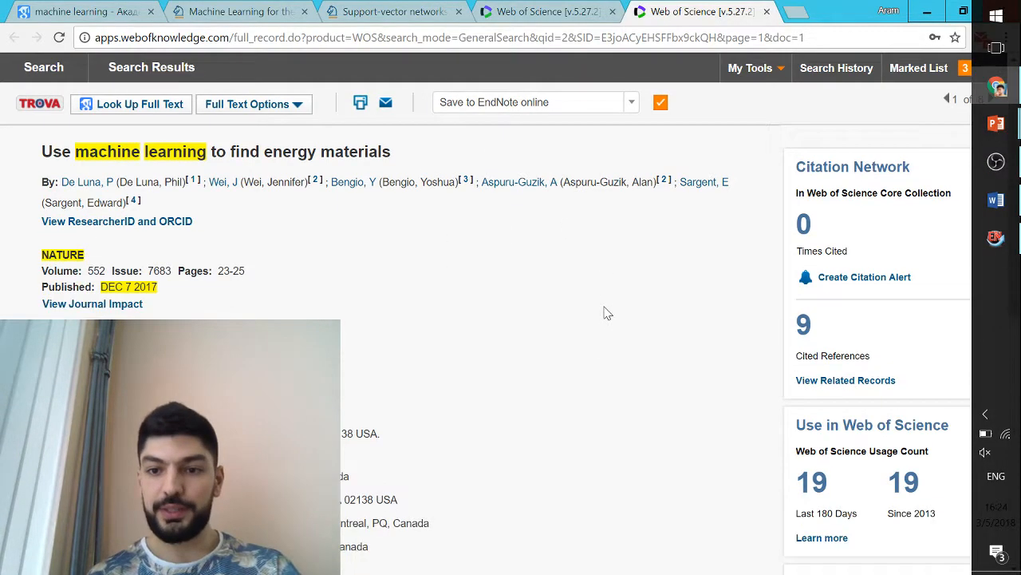
scroll(718, 159, up, 10)
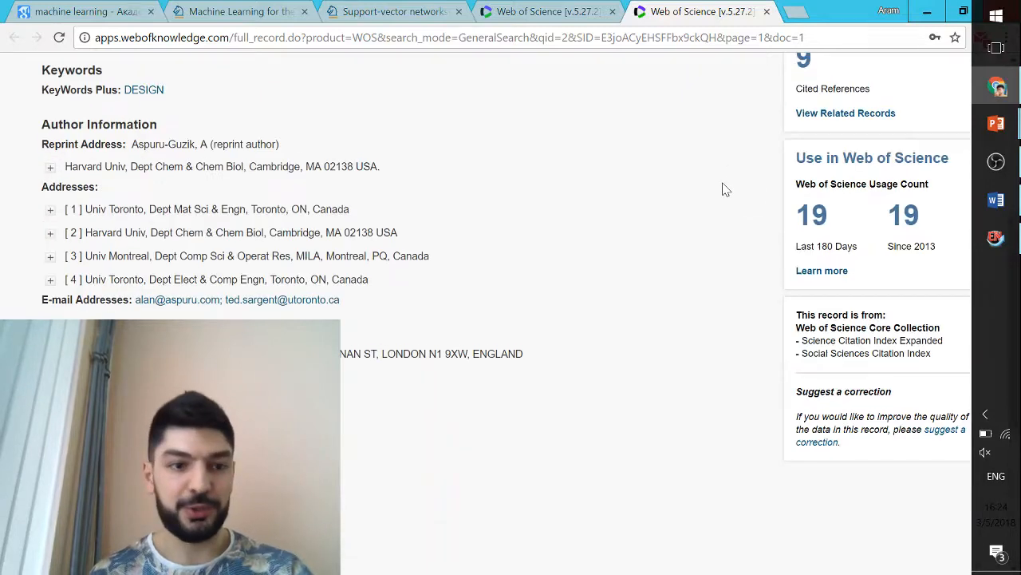
key(ctrl+w)
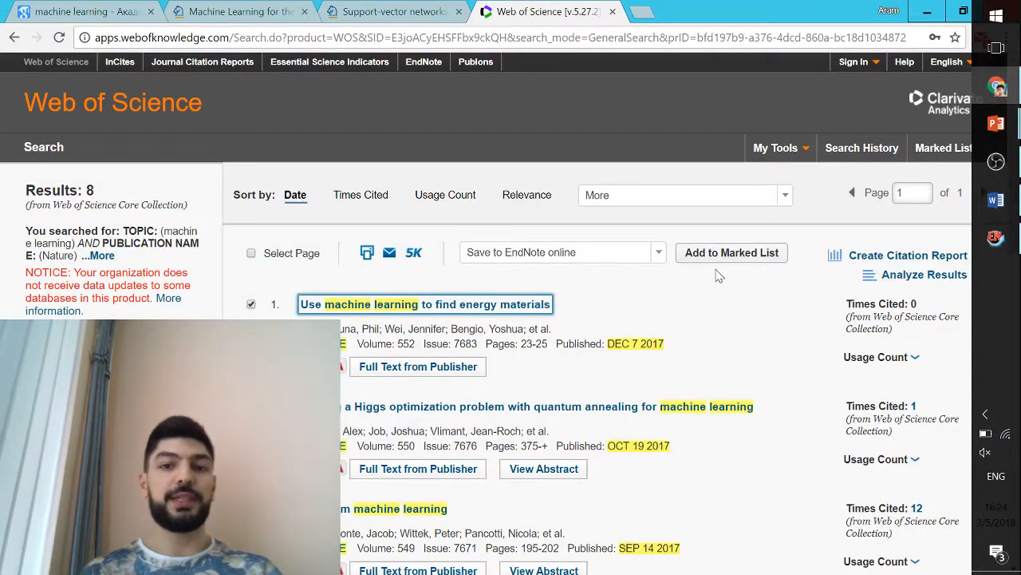
Step: Add the selected Nature records to the marked list and return to the 2017 results
click(718, 254)
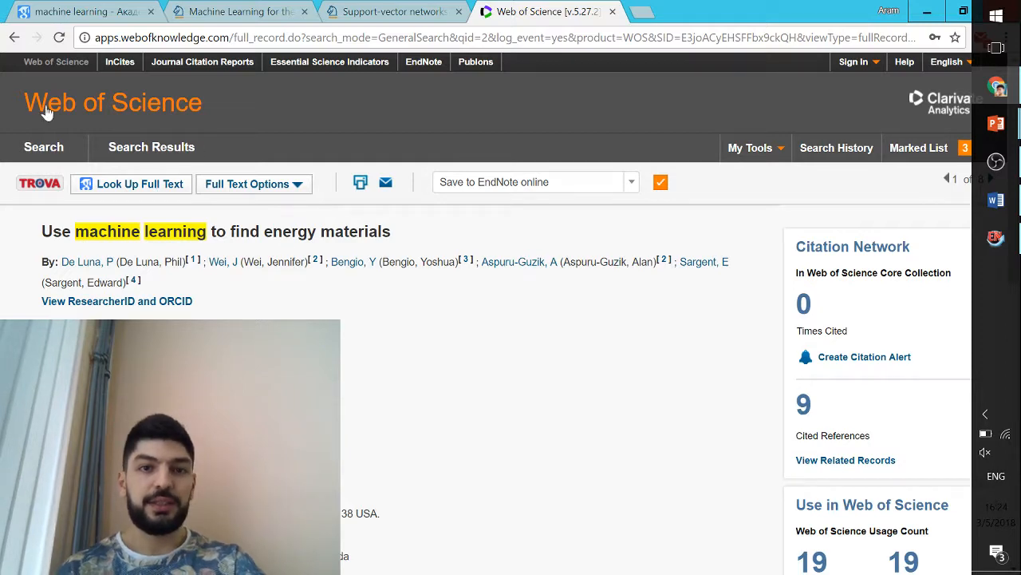
click(13, 37)
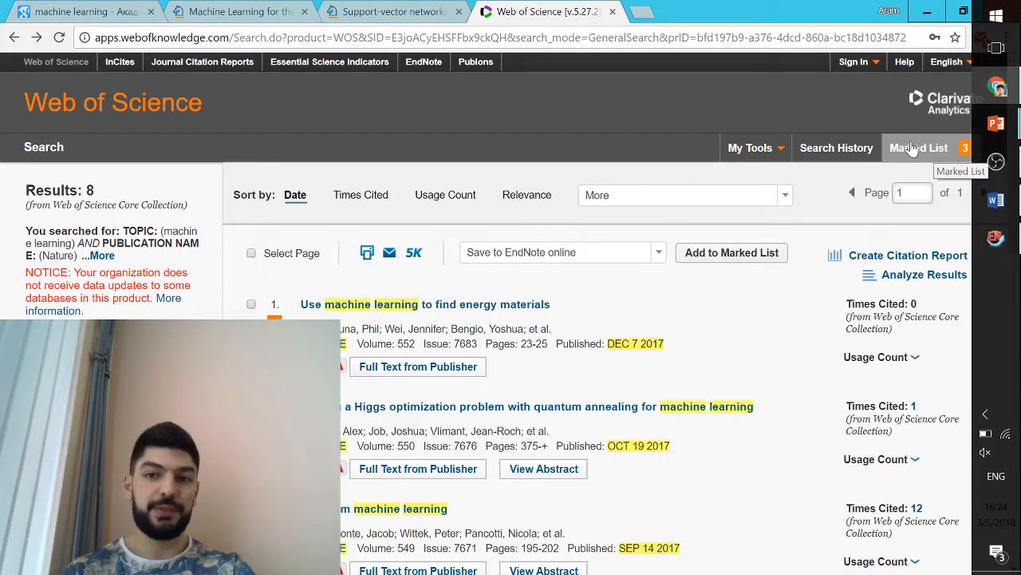
Step: Return to the search form and search the topic "machine learning" with the publication name "science"
click(15, 41)
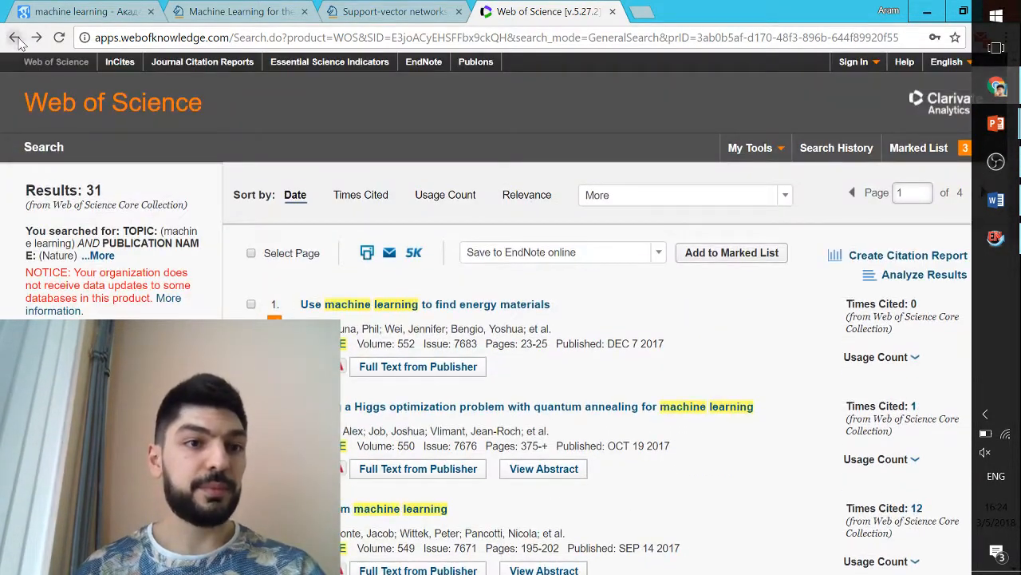
click(14, 38)
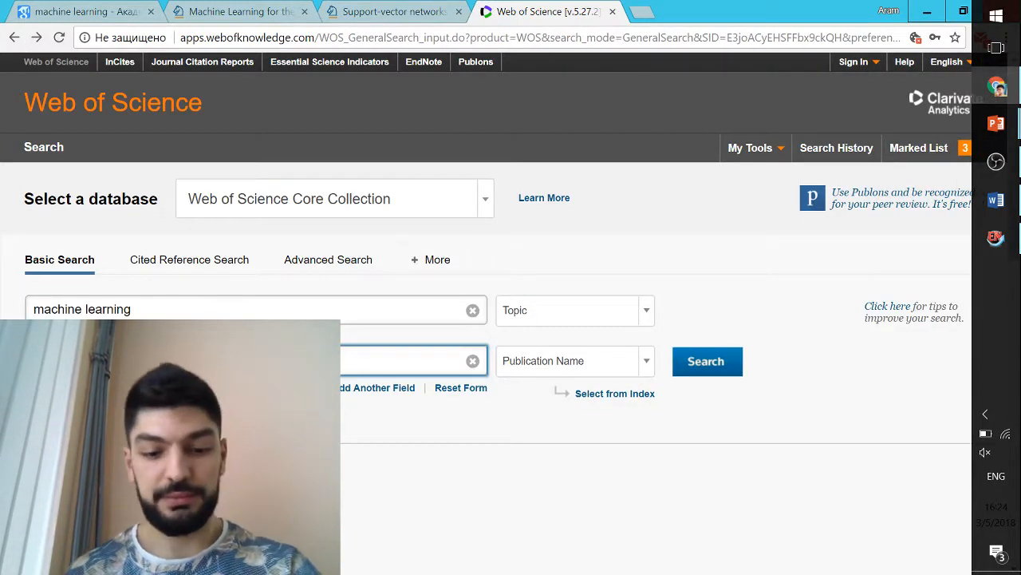
click(729, 361)
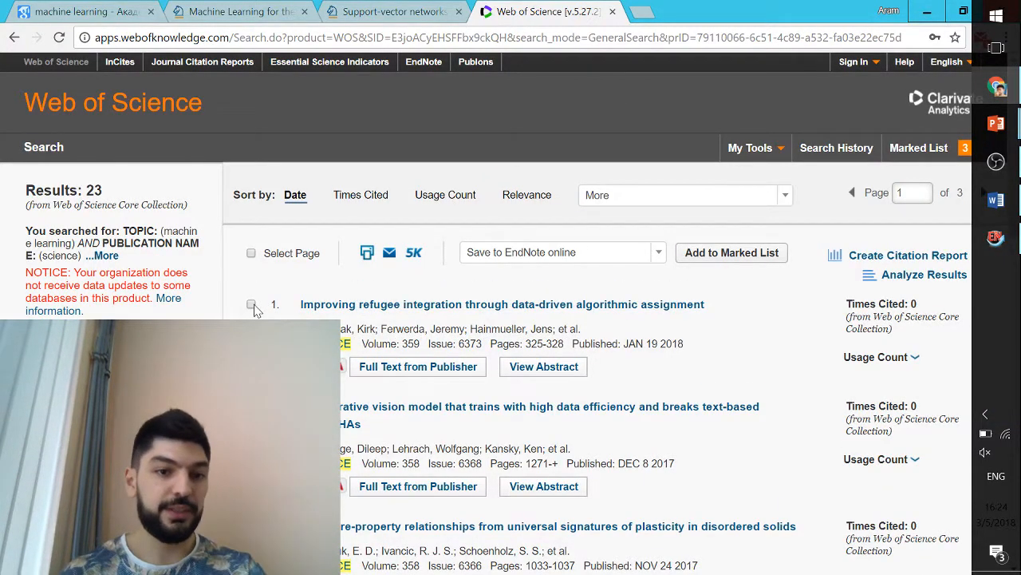
Step: Add the records "Improving refugee integration through data-driven algorithmic assignment" and the one on the generative vision model to the marked list and open that list
click(252, 305)
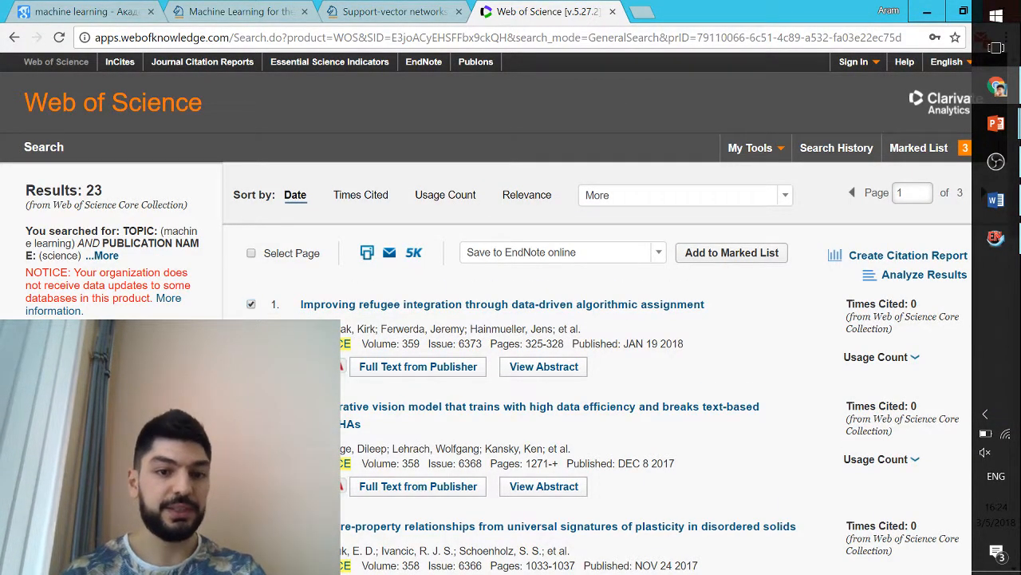
click(735, 260)
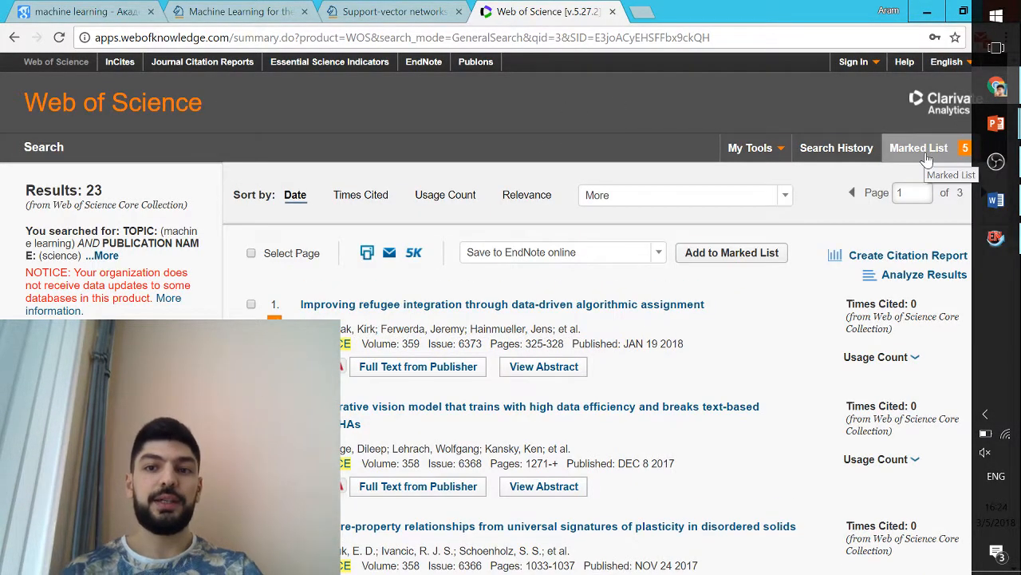
click(926, 152)
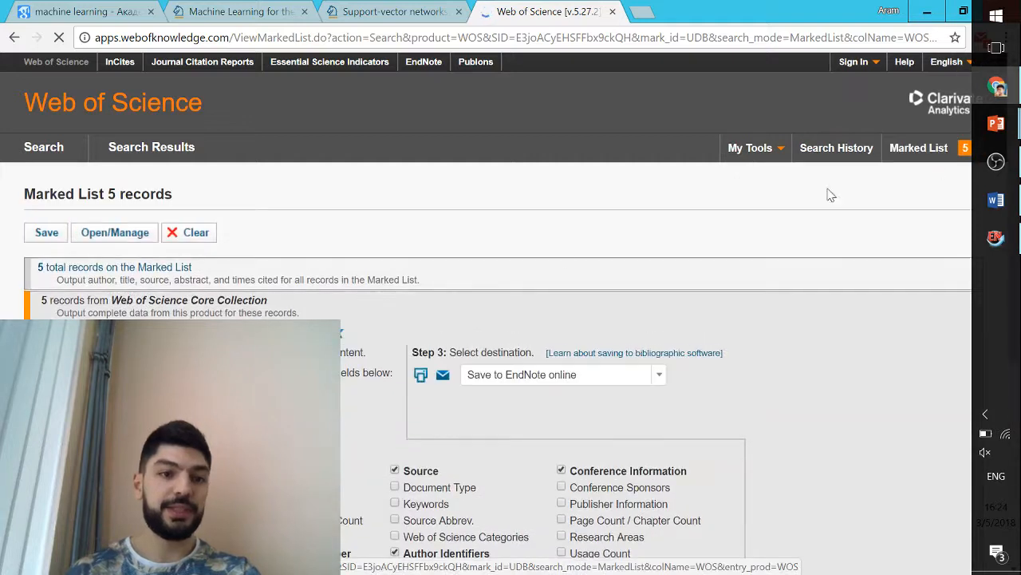
scroll(538, 314, down, 1)
scroll(423, 255, down, 2)
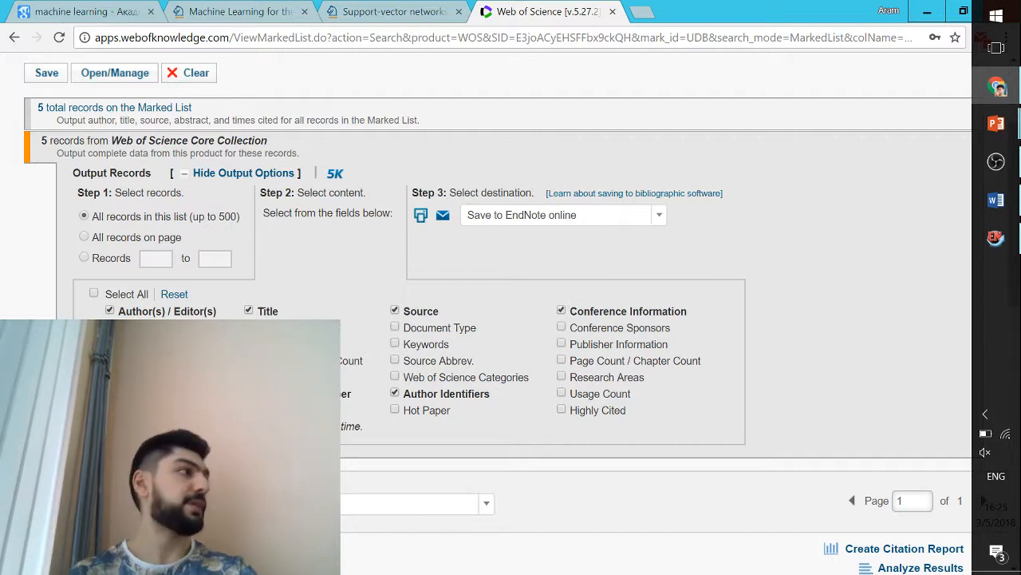
click(527, 224)
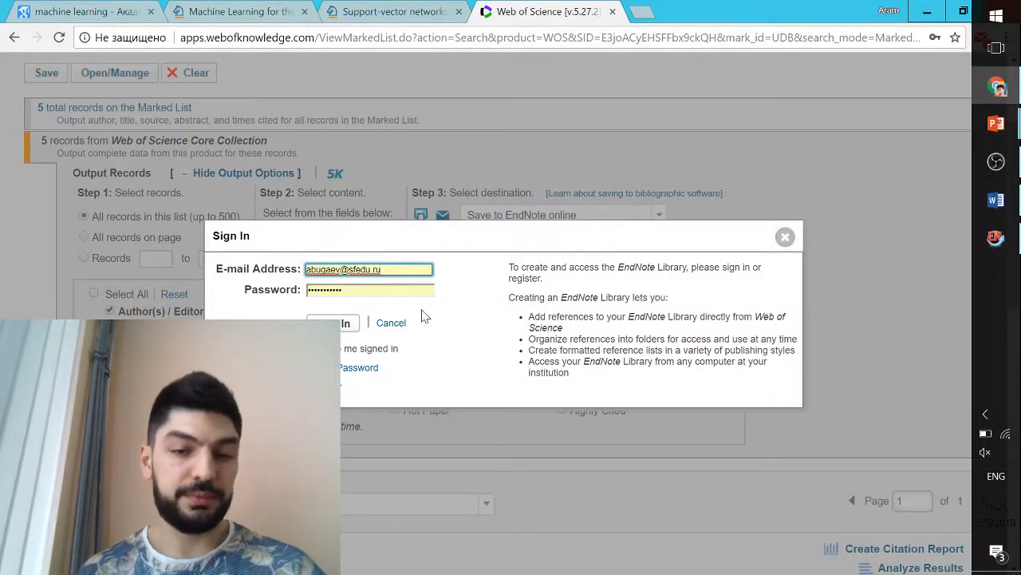
click(785, 237)
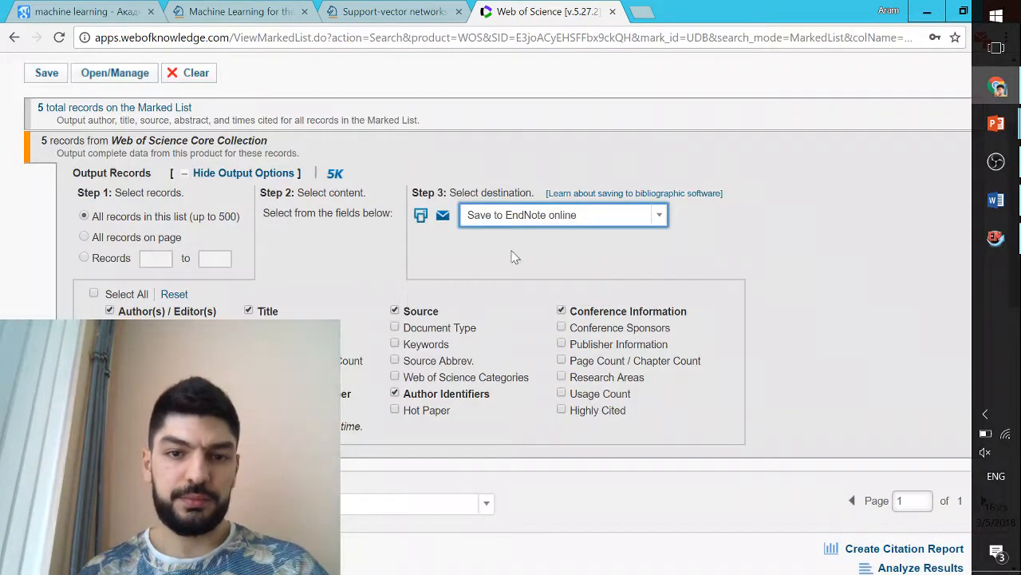
click(522, 227)
click(786, 237)
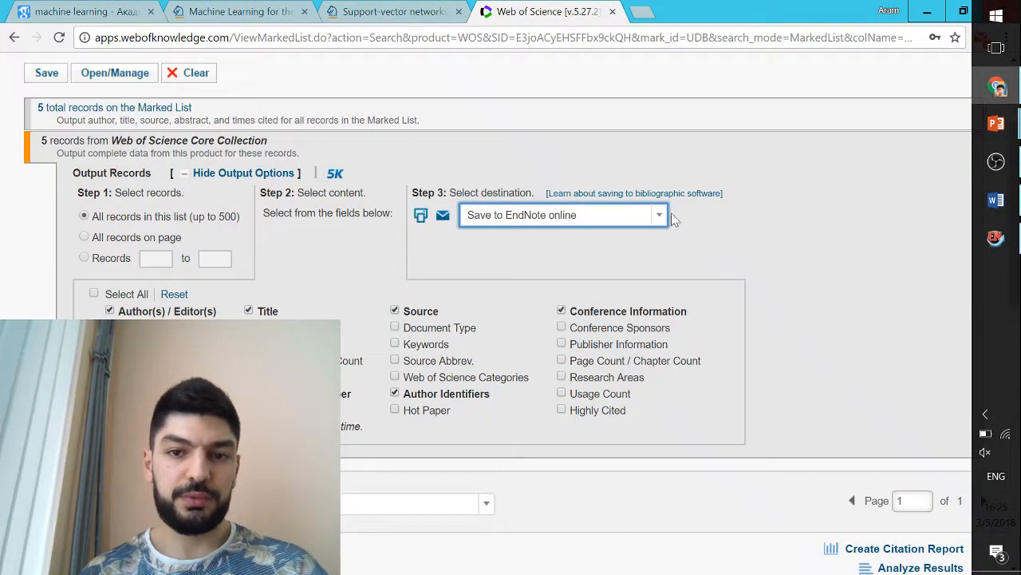
Step: Save all records in the marked list to EndNote desktop and close the sending dialog
click(657, 217)
click(591, 261)
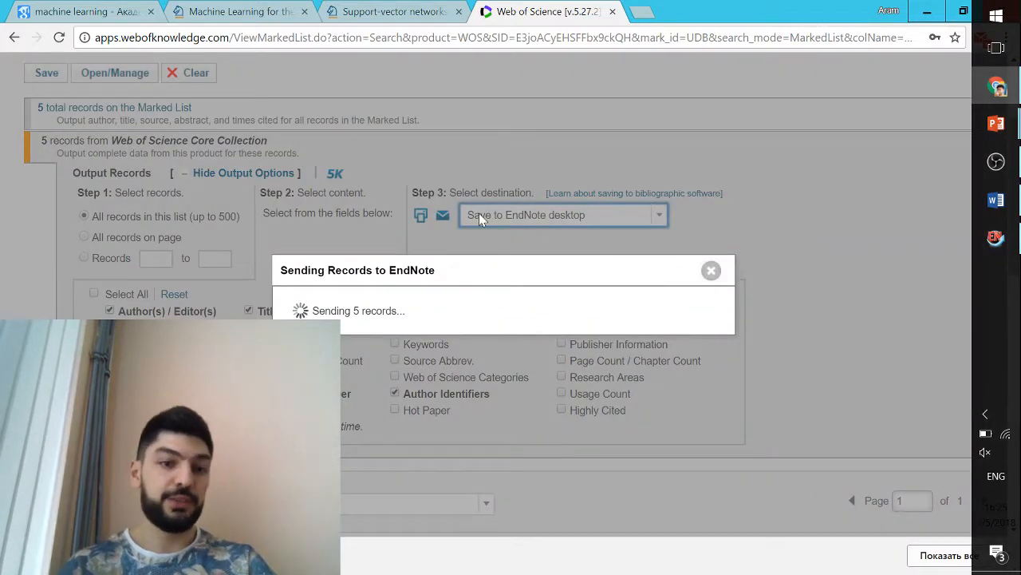
click(711, 270)
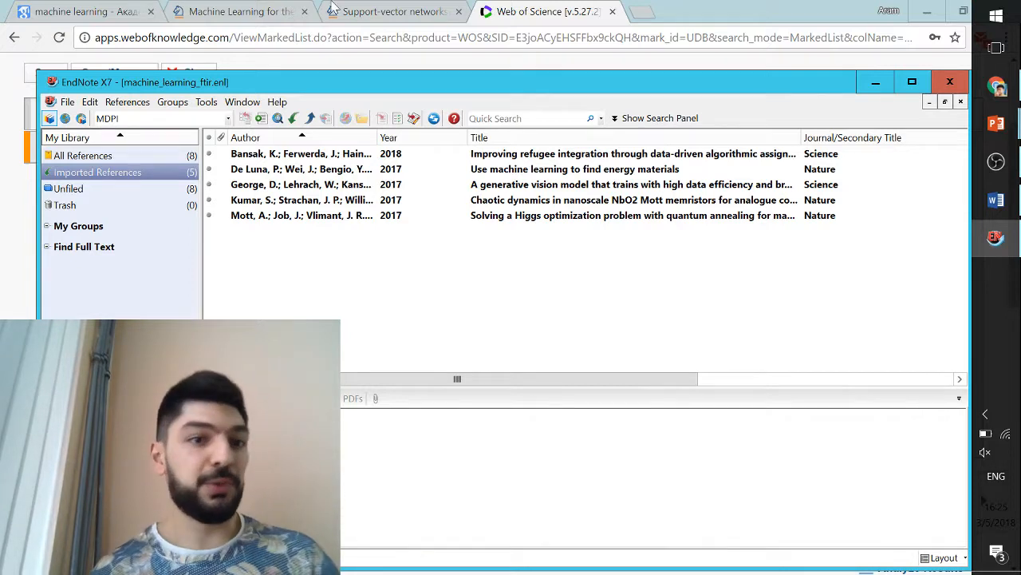
Step: Show all references in the EndNote library and select the five Nature and Science records together
click(68, 156)
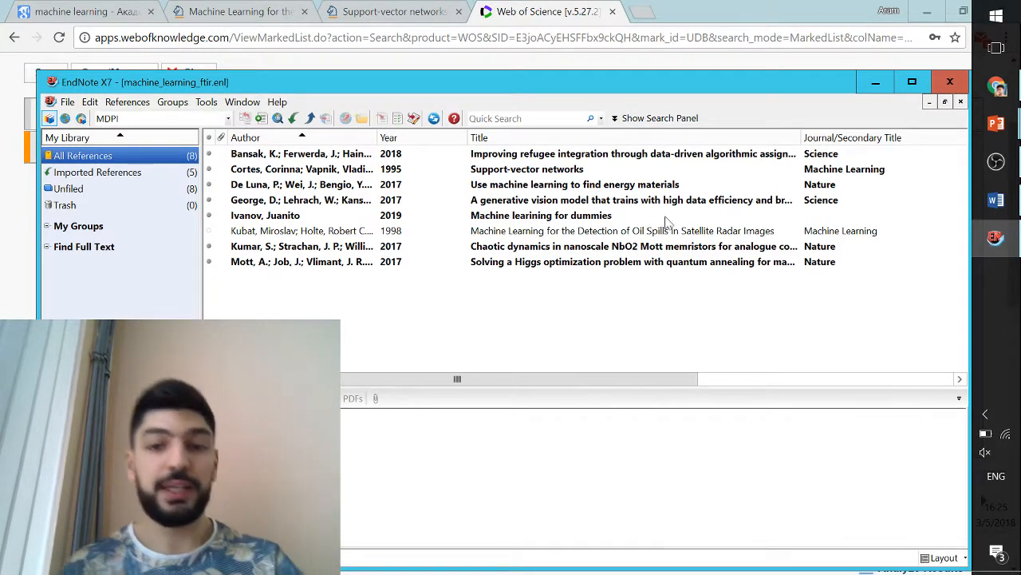
click(754, 261)
ctrl+click(768, 247)
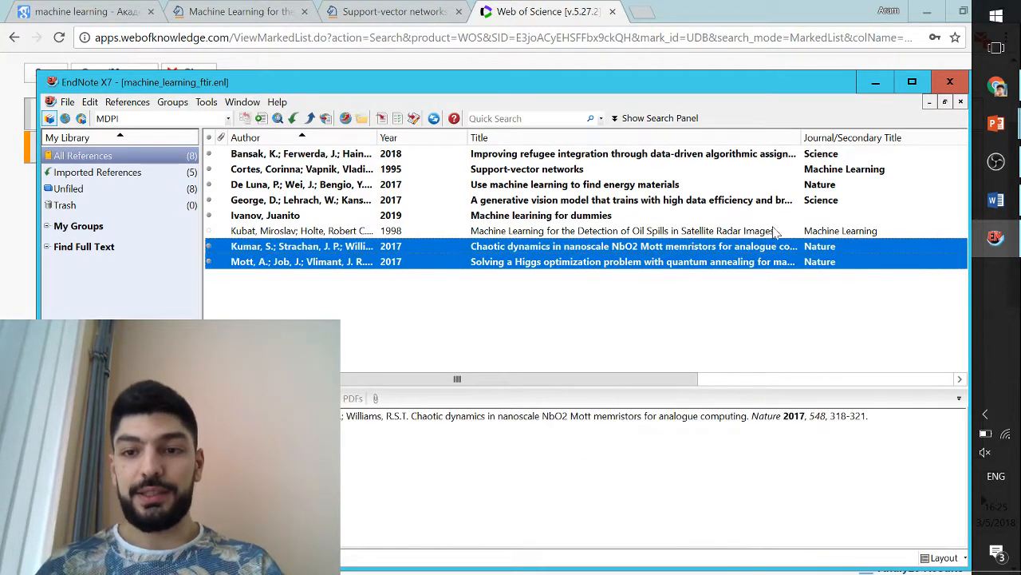
ctrl+click(814, 200)
ctrl+click(822, 154)
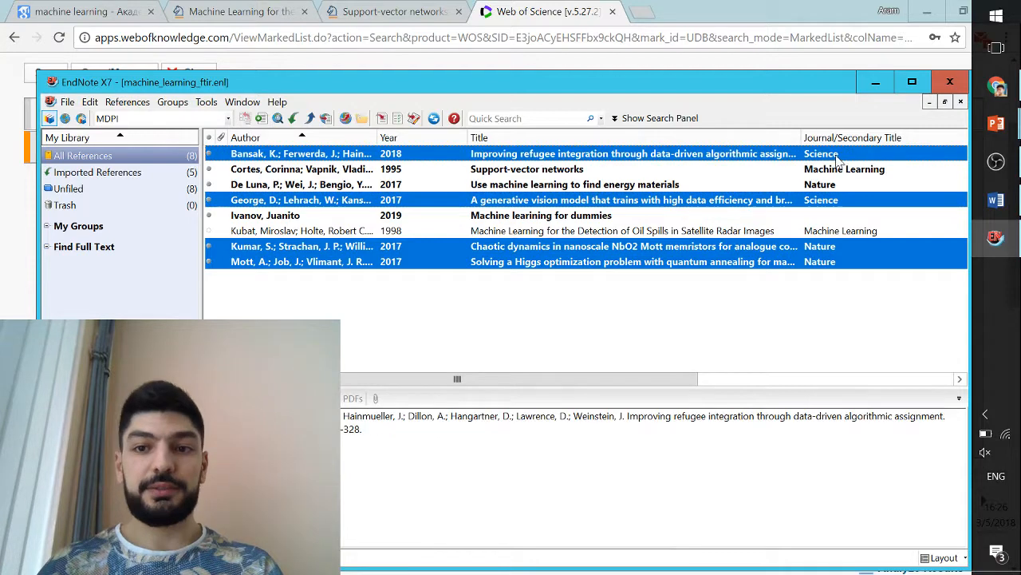
ctrl+click(830, 185)
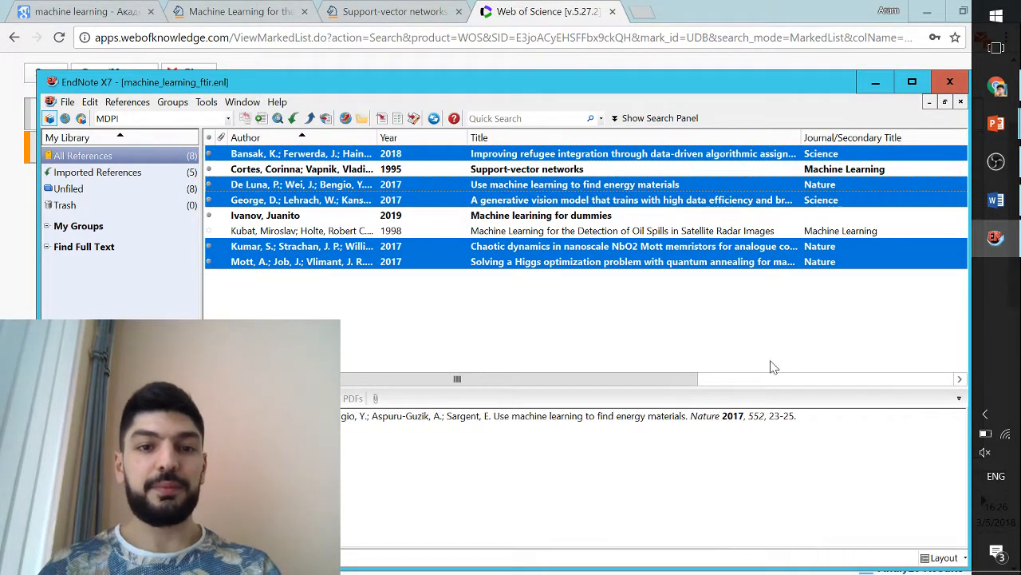
Step: Switch to the Word document and insert the five selected references as one citation before the period after "interesting topic"
key(alt+Tab)
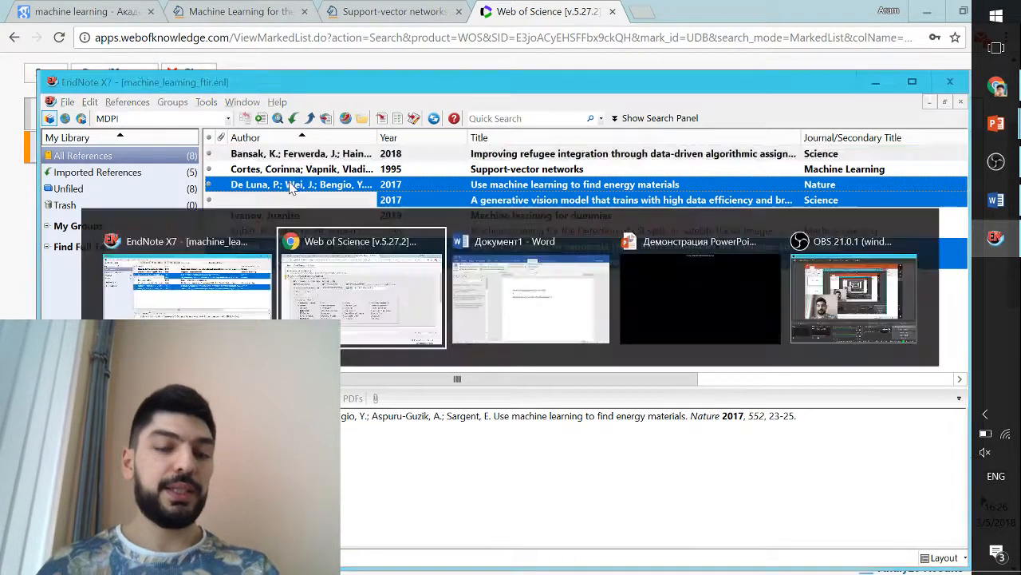
key(alt+Tab)
key(alt+Tab)
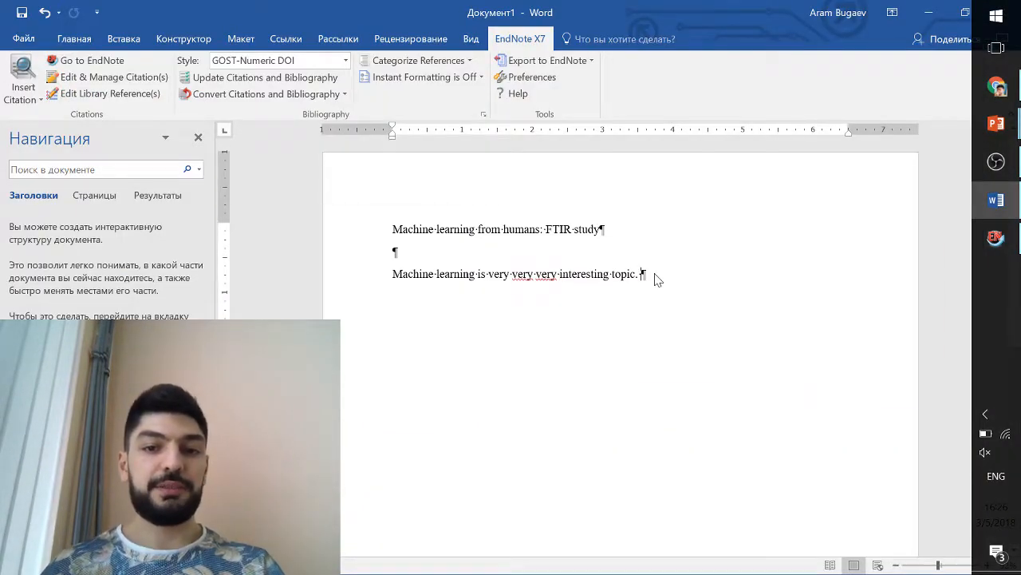
key(alt+Tab)
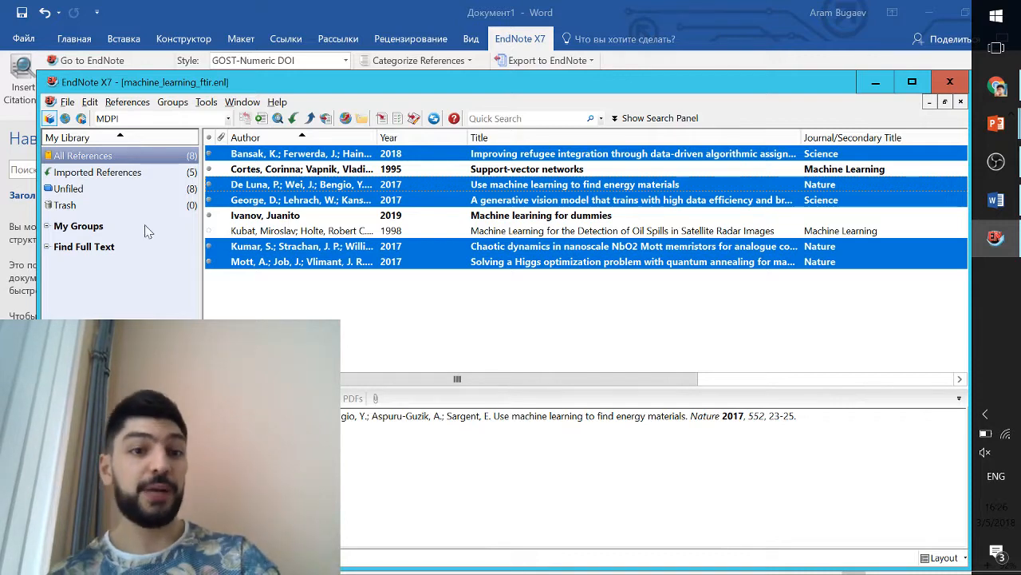
click(270, 16)
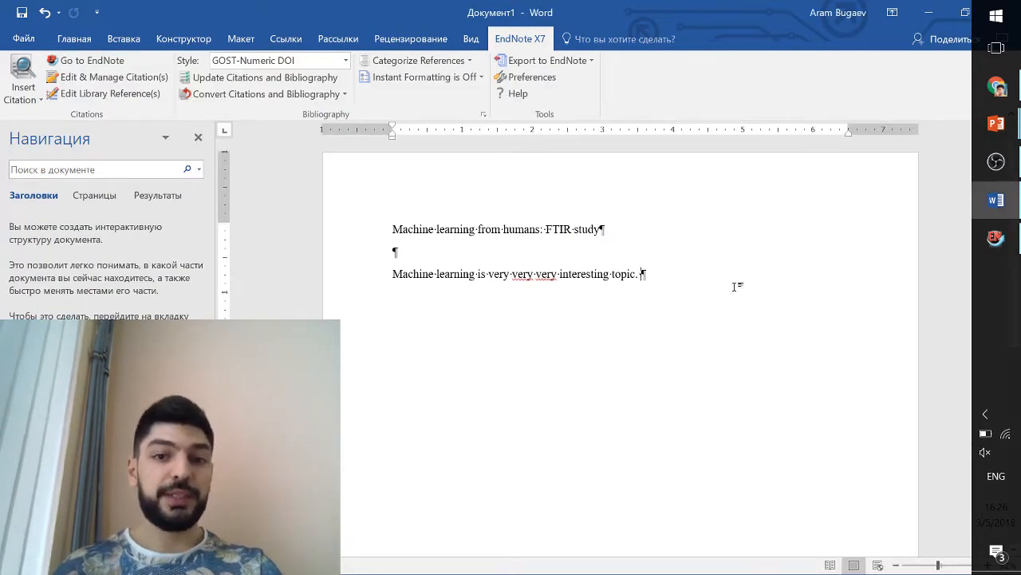
key(BackSpace)
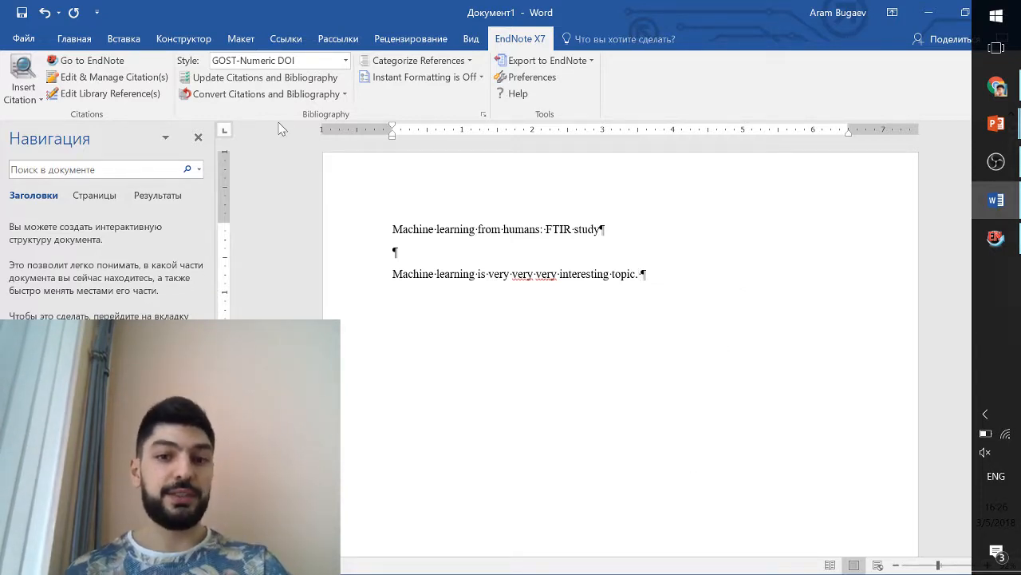
key(alt+Tab)
key(alt+Tab)
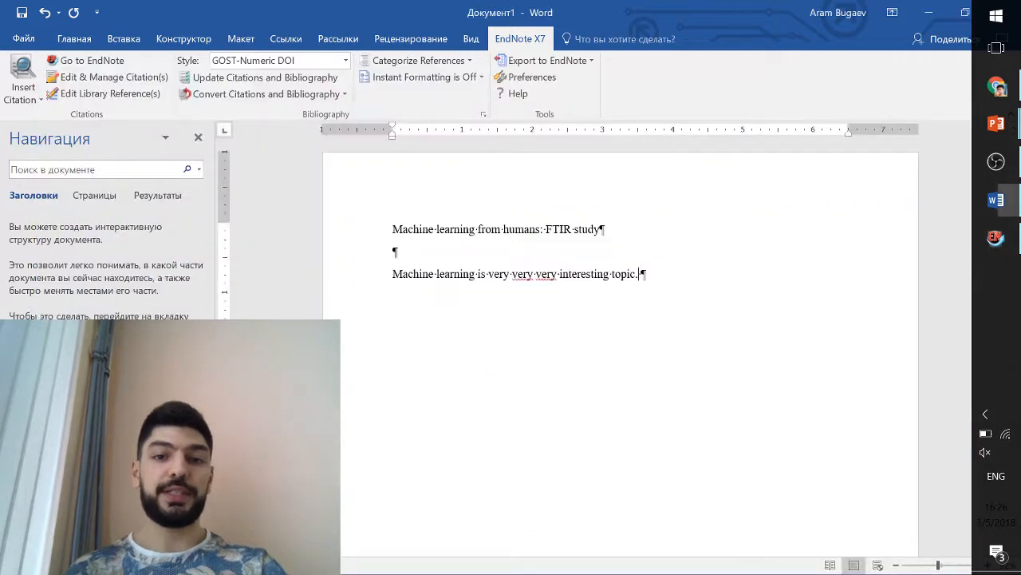
key(Left)
key(Left)
key(alt+Tab)
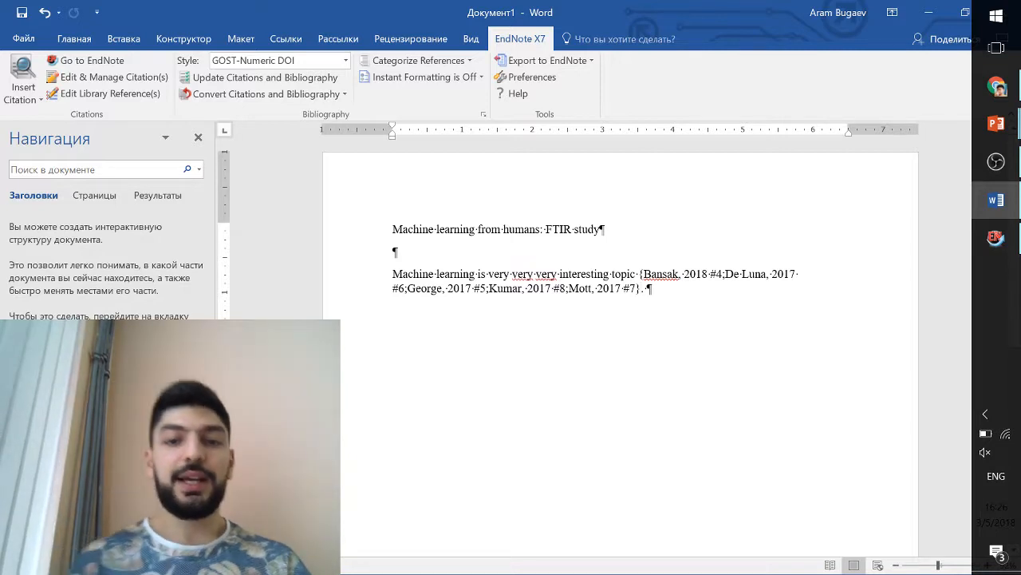
Step: Compare the temporary citation codes in the Word document with the reference entries in the EndNote library, and return to the document
drag(614, 274, 647, 289)
click(691, 308)
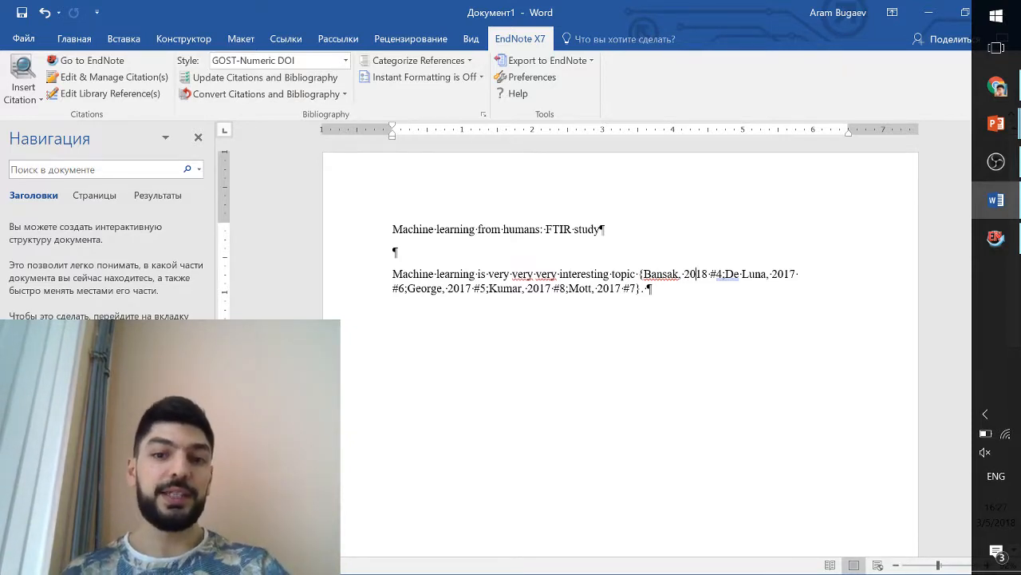
key(alt+Tab)
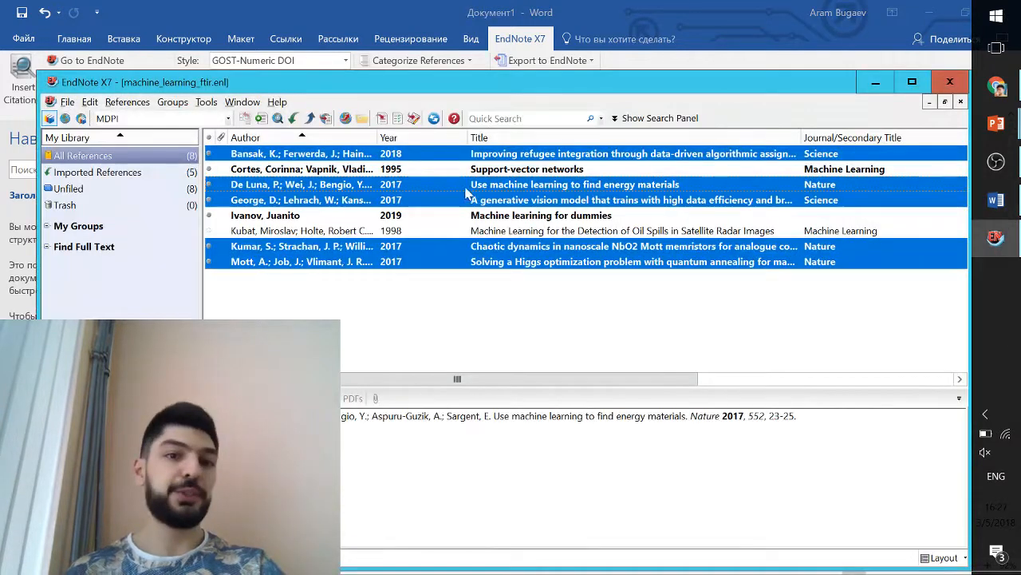
click(477, 286)
click(520, 169)
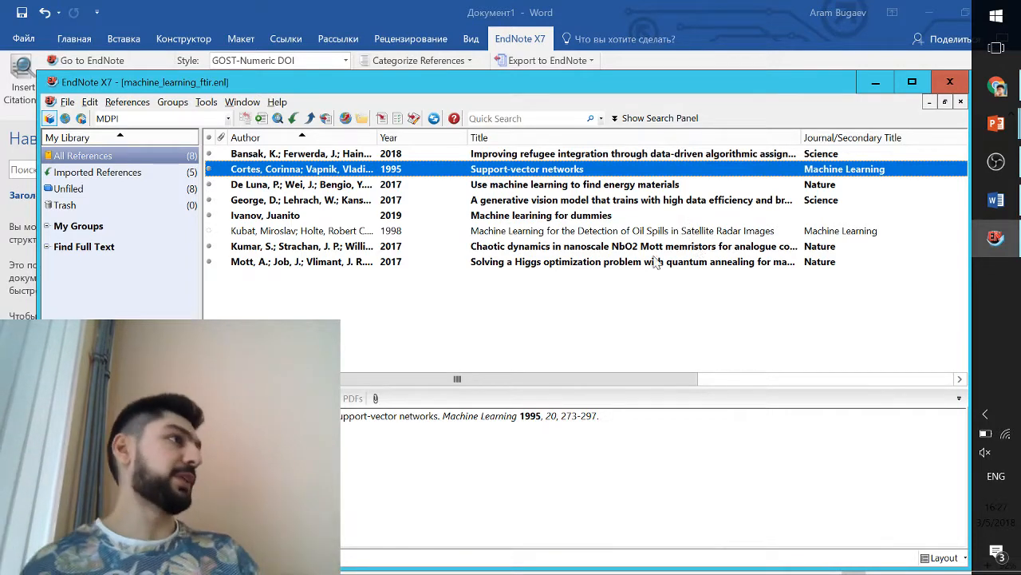
key(alt+Tab)
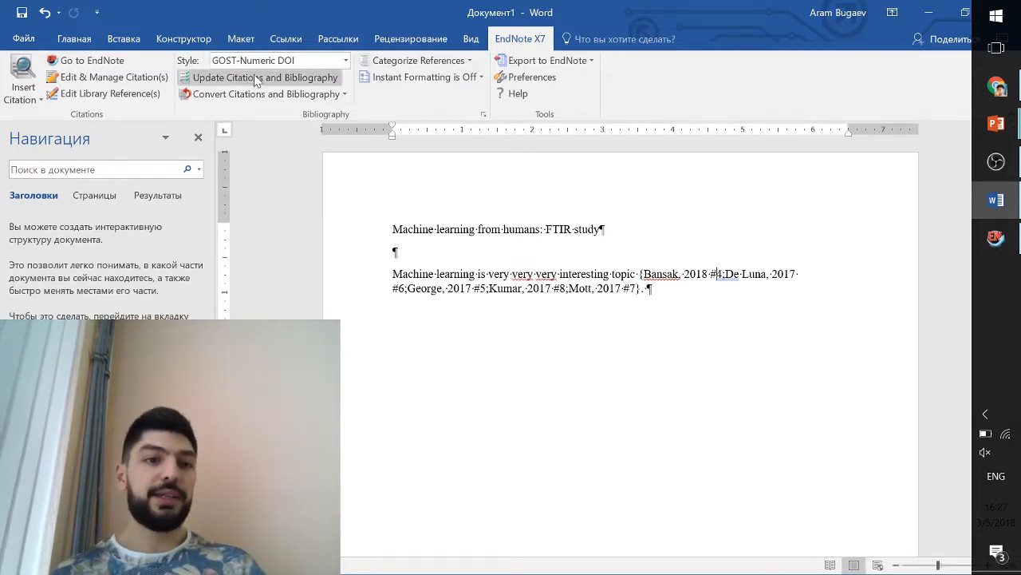
Step: Update the citations and bibliography in the GOST-Numeric DOI style and review the in-text citation and reference list
click(302, 80)
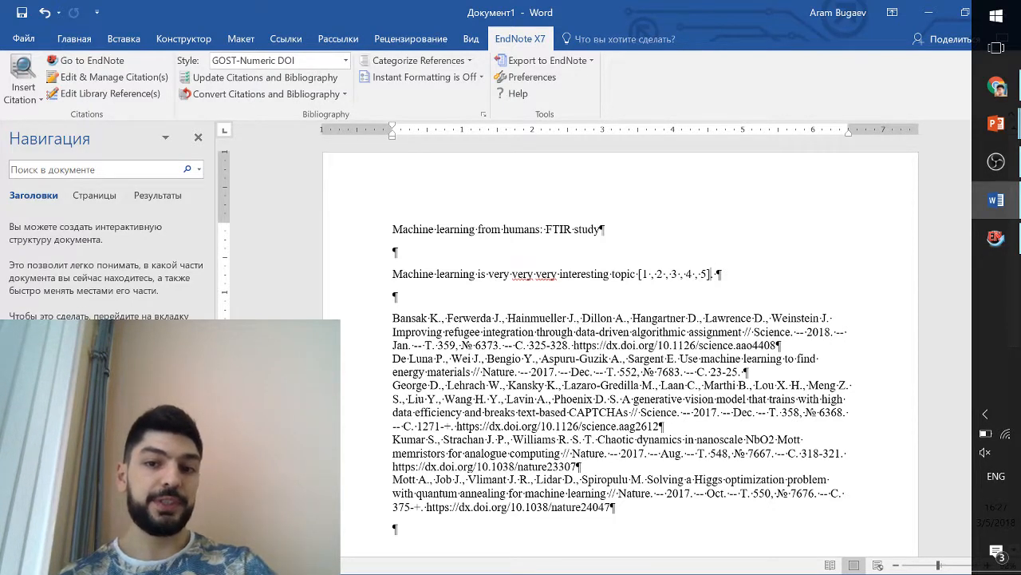
click(651, 273)
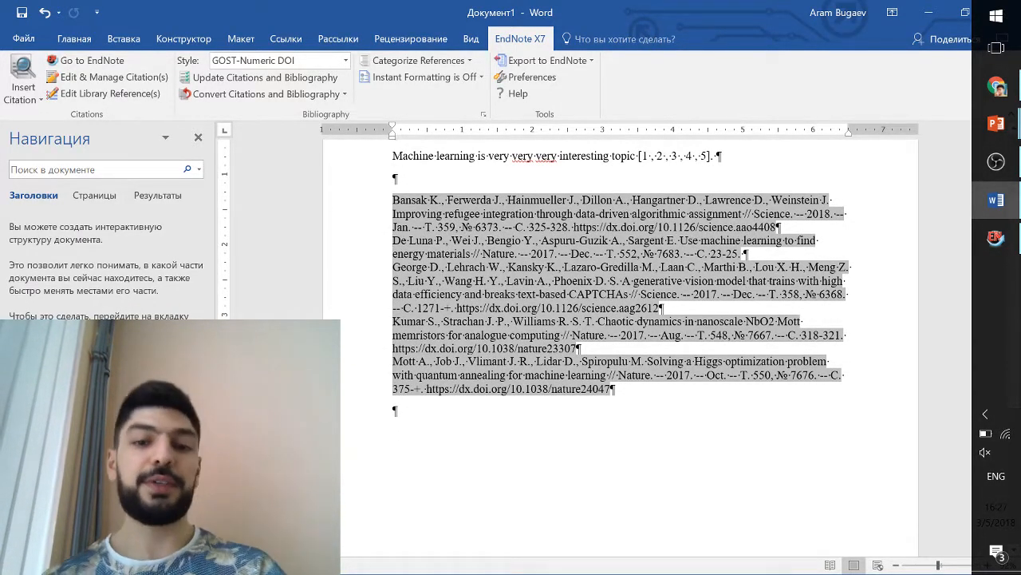
scroll(622, 320, up, 3)
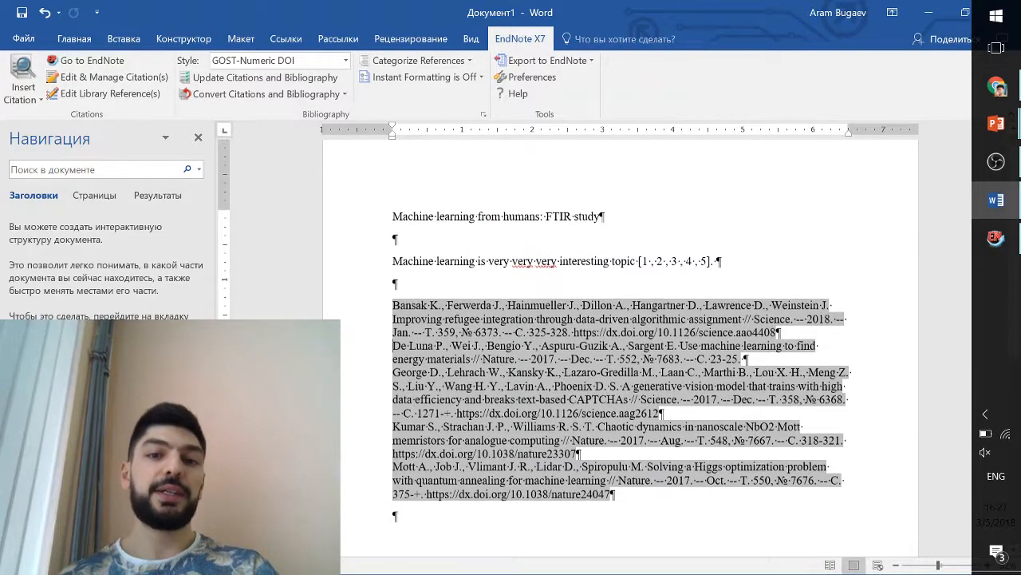
click(346, 60)
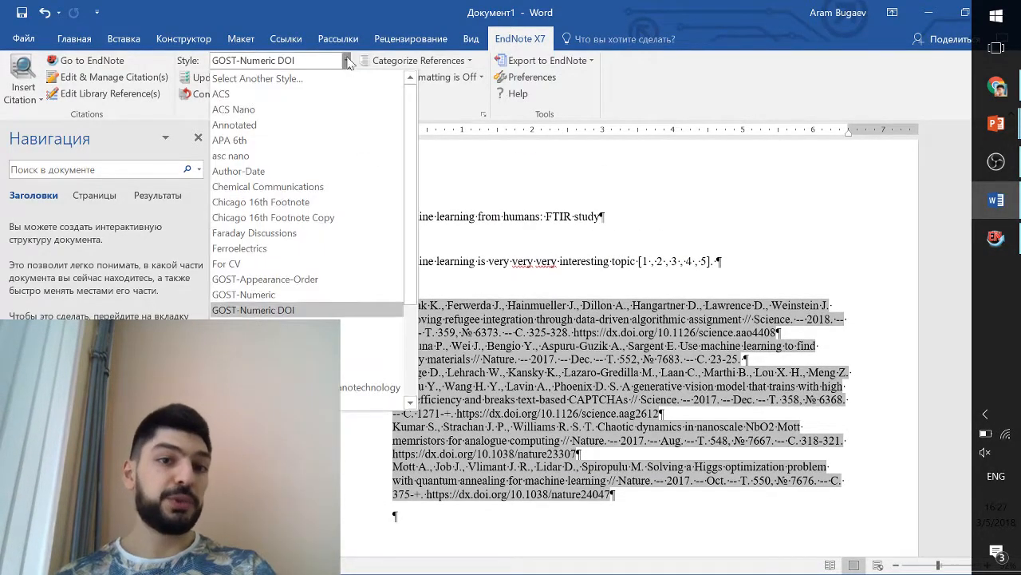
click(278, 80)
click(556, 326)
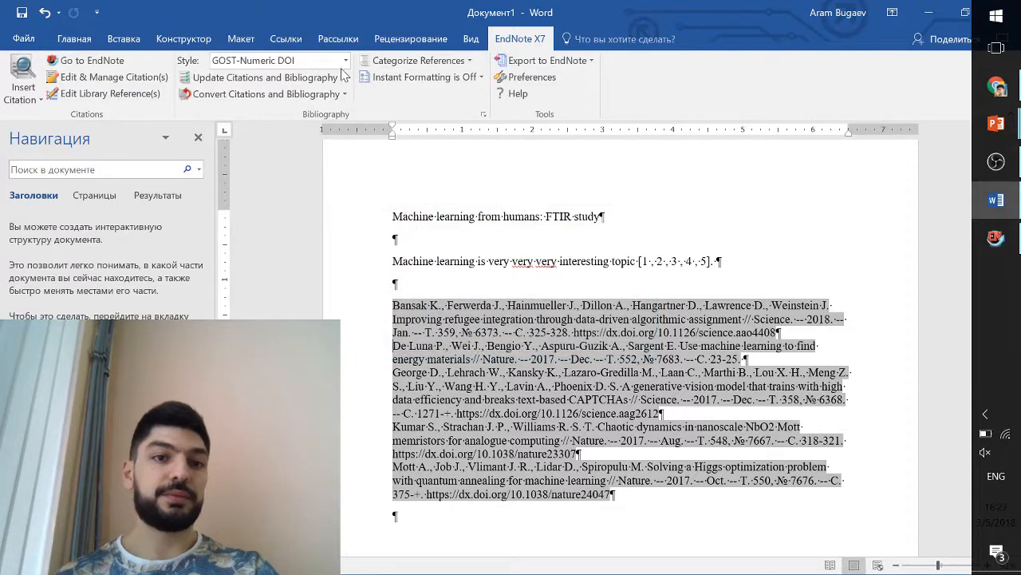
Step: Change the citation style to ACS and move the in-text citation behind the period of the "interesting topic" sentence
click(346, 60)
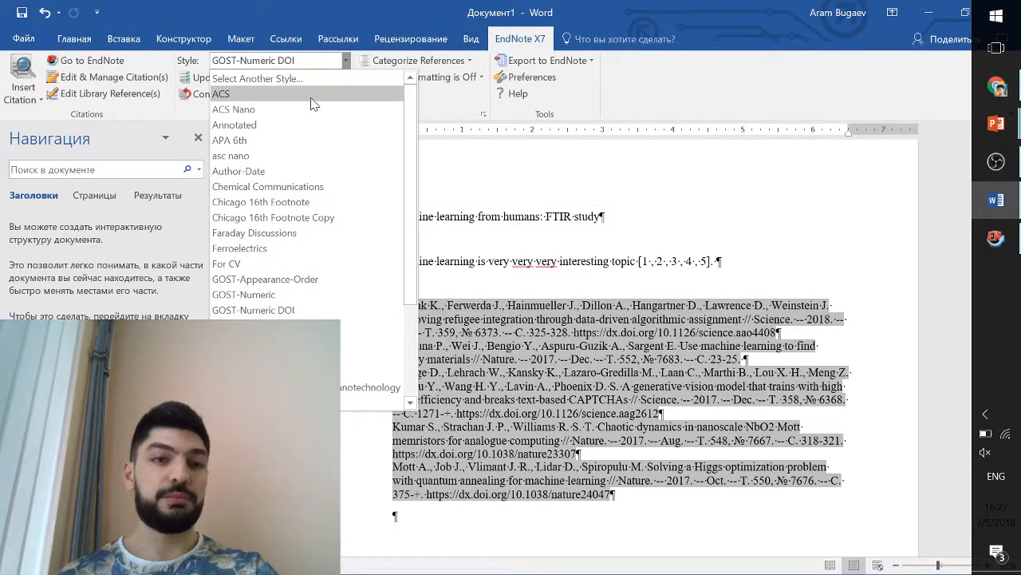
click(312, 99)
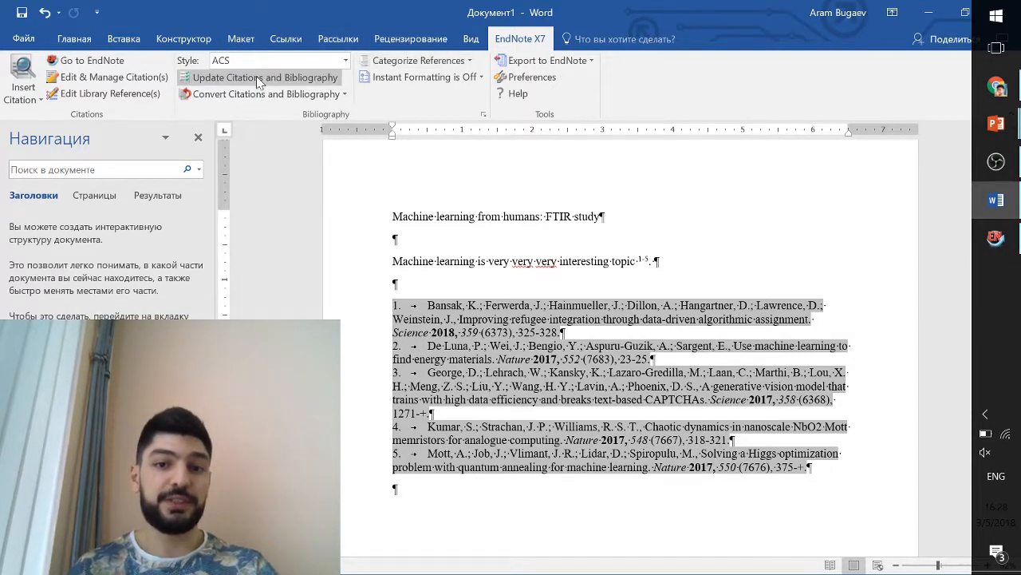
click(655, 261)
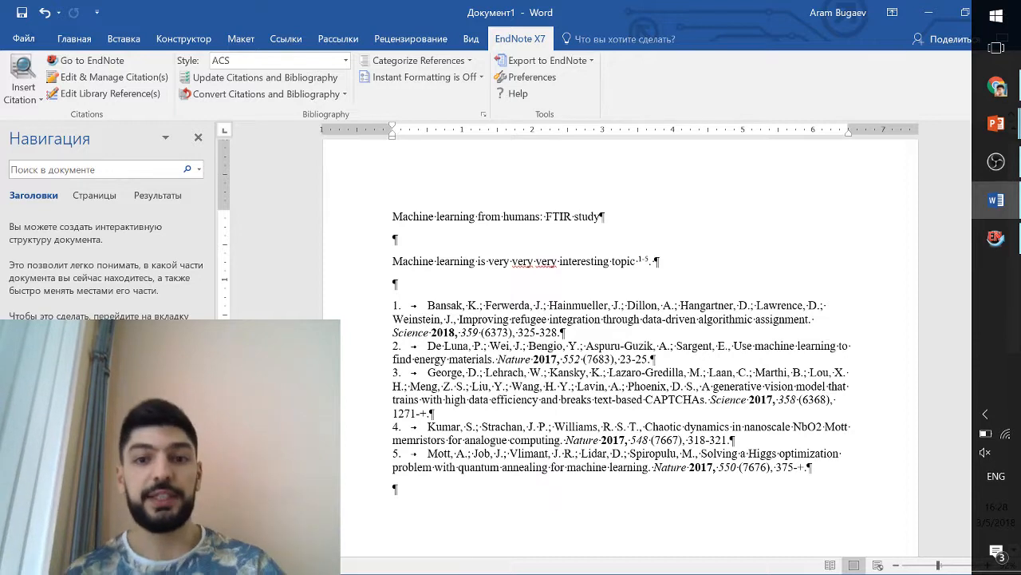
key(ctrl+z)
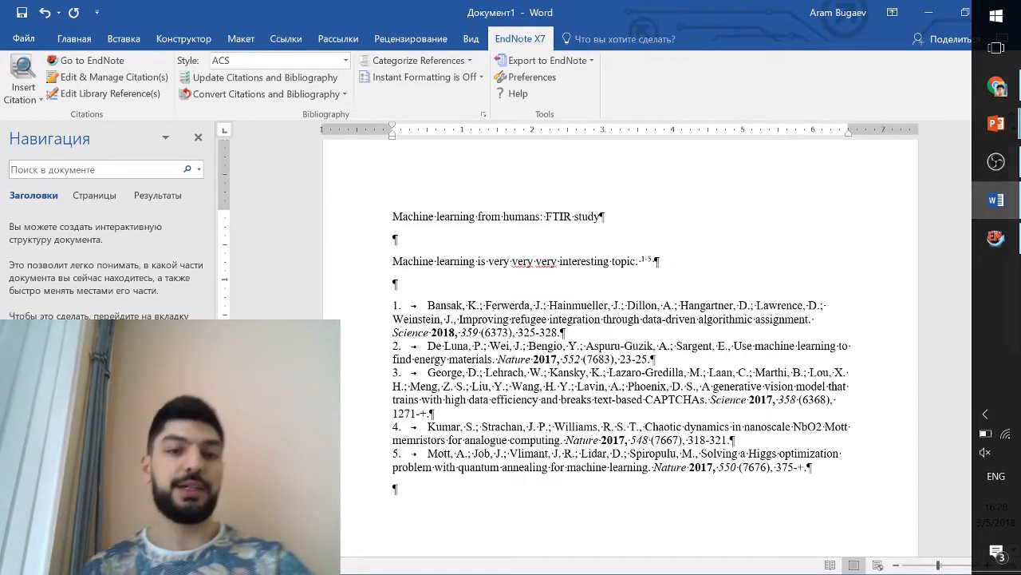
Step: Add blank lines above the bibliography and insert the bold heading "References" directly over the reference list
key(Return)
key(Return)
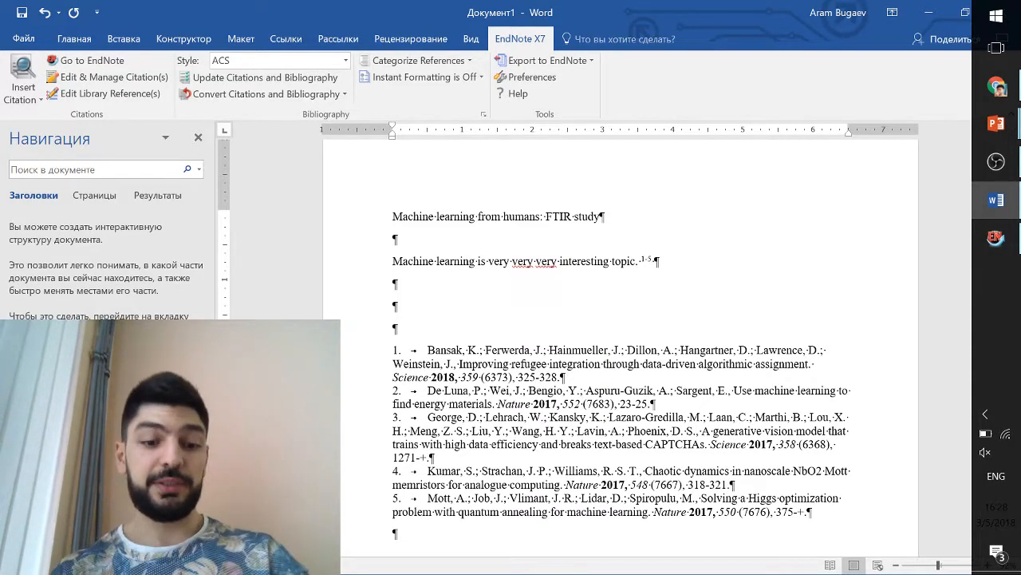
text(R)
key(BackSpace)
text(Re)
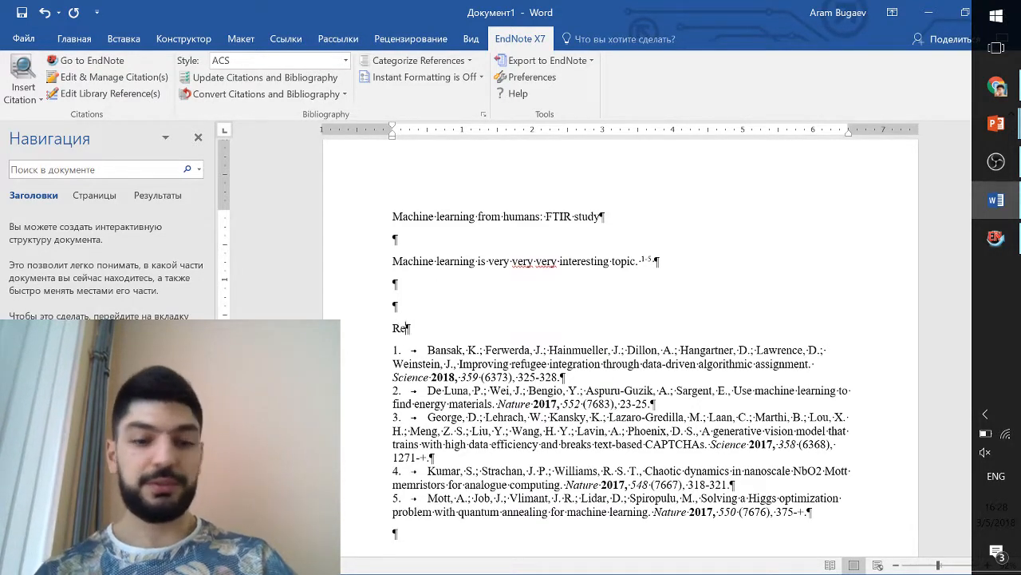
text(ferences)
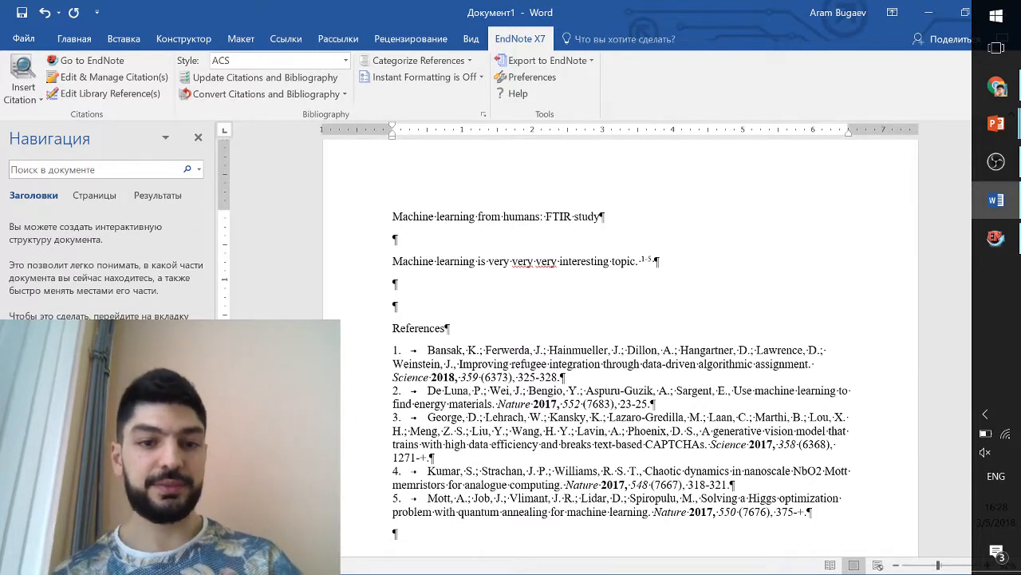
click(382, 328)
key(ctrl+b)
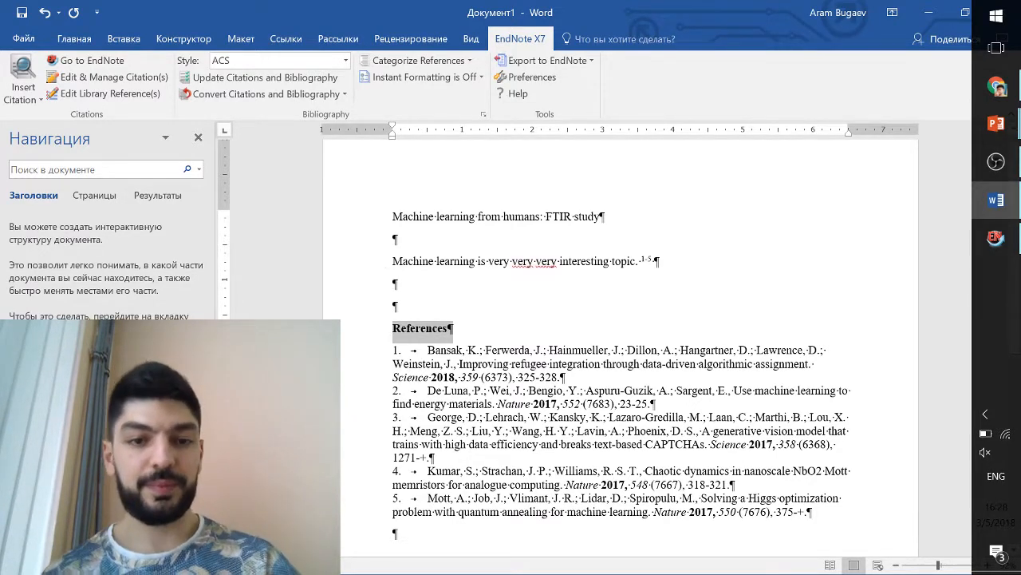
Step: Cite the book "Machine learining for dummies" after "Machine learning" with its author's surname in curly braces, and update the citations and bibliography
click(484, 282)
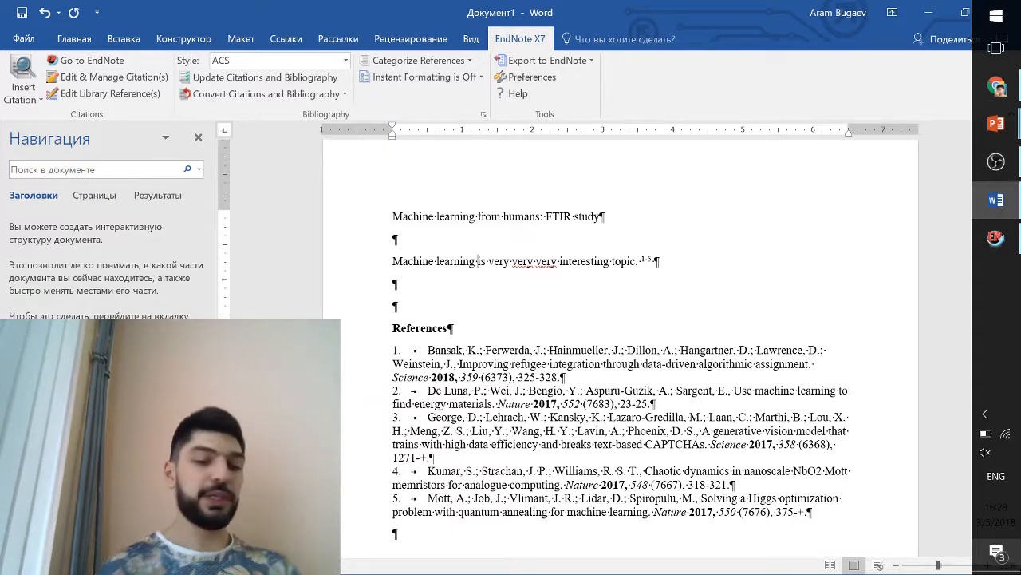
key(alt+Tab)
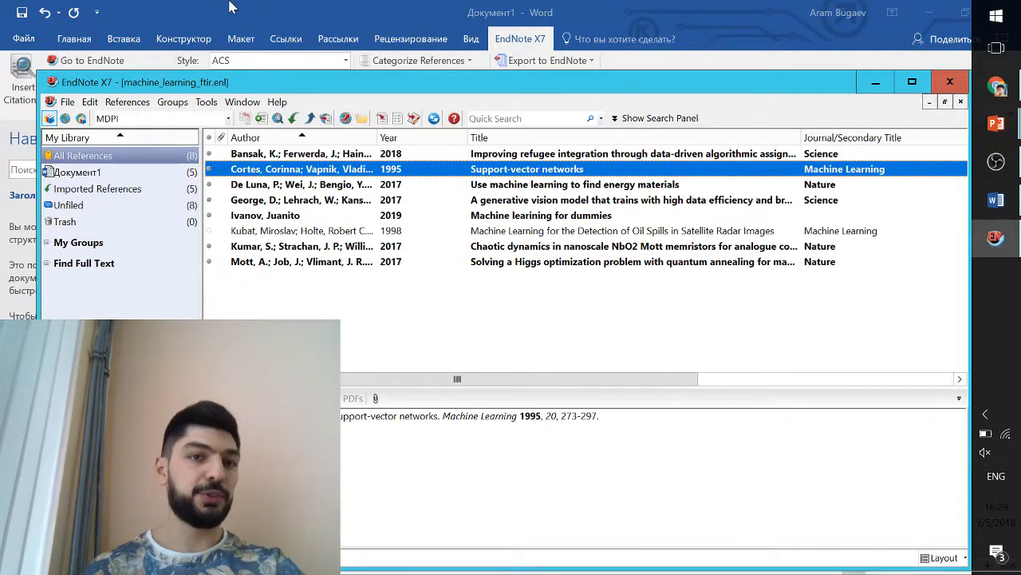
key(alt+Tab)
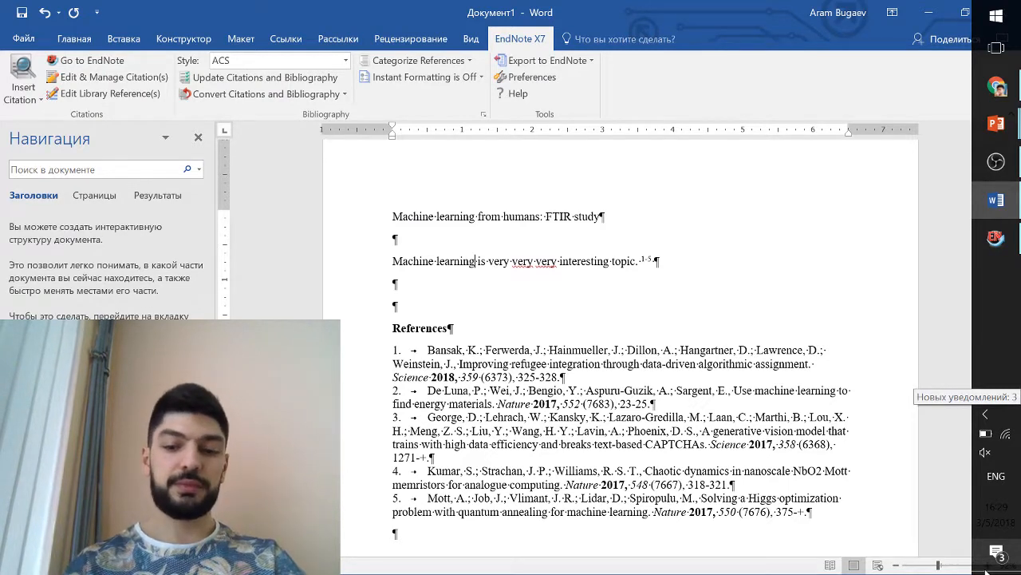
text({)
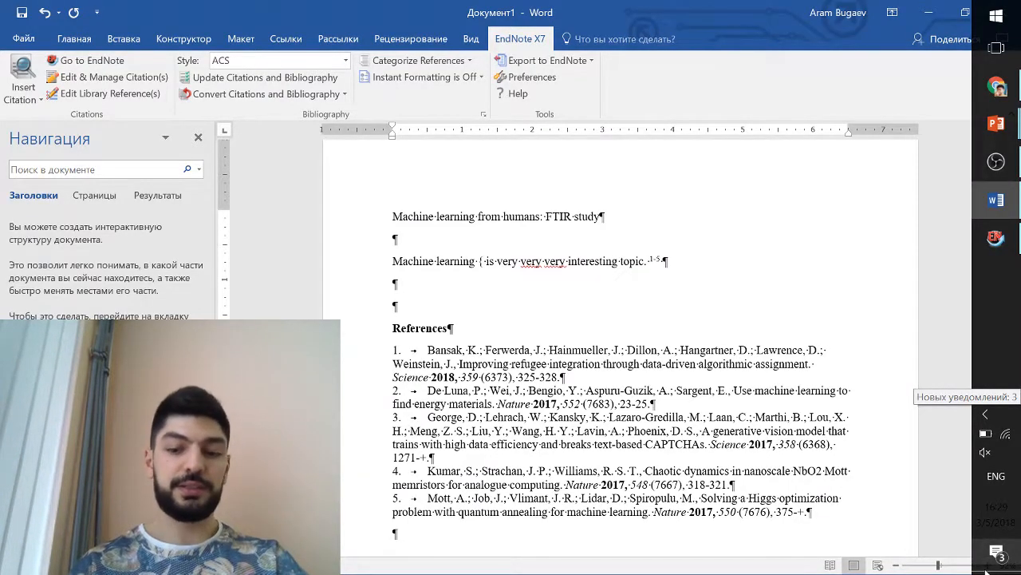
text(})
text(Iva)
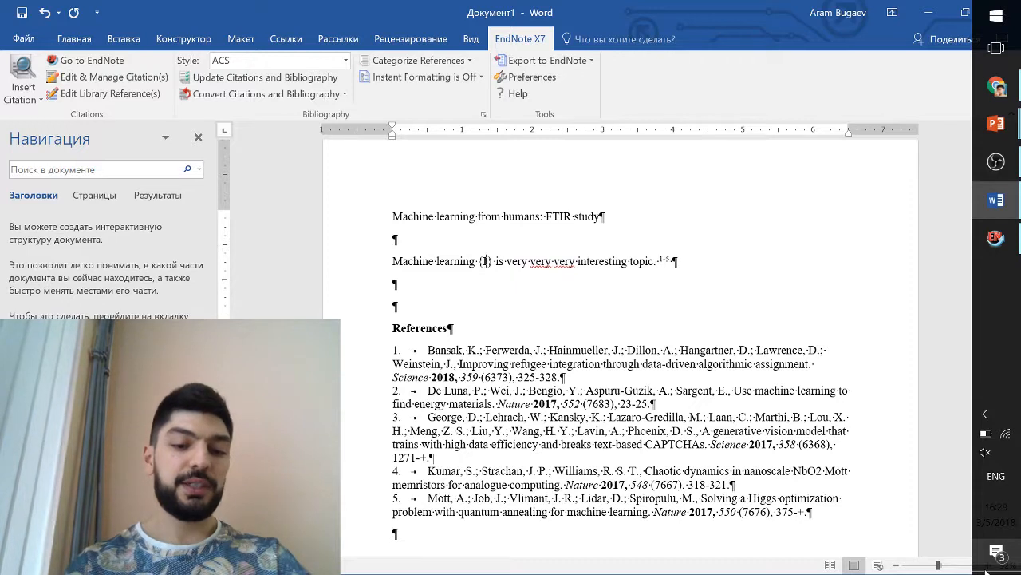
text(nov)
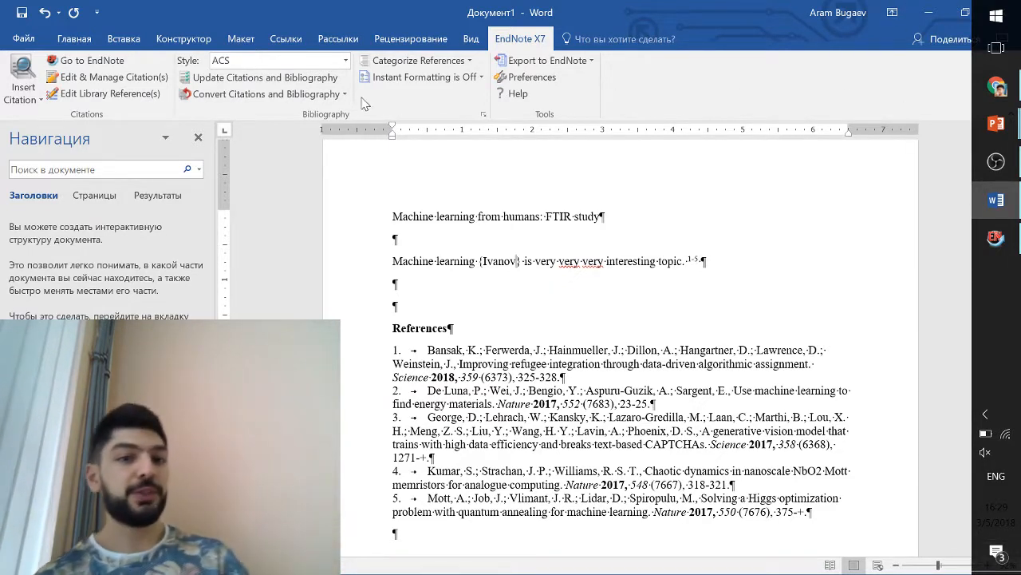
click(263, 78)
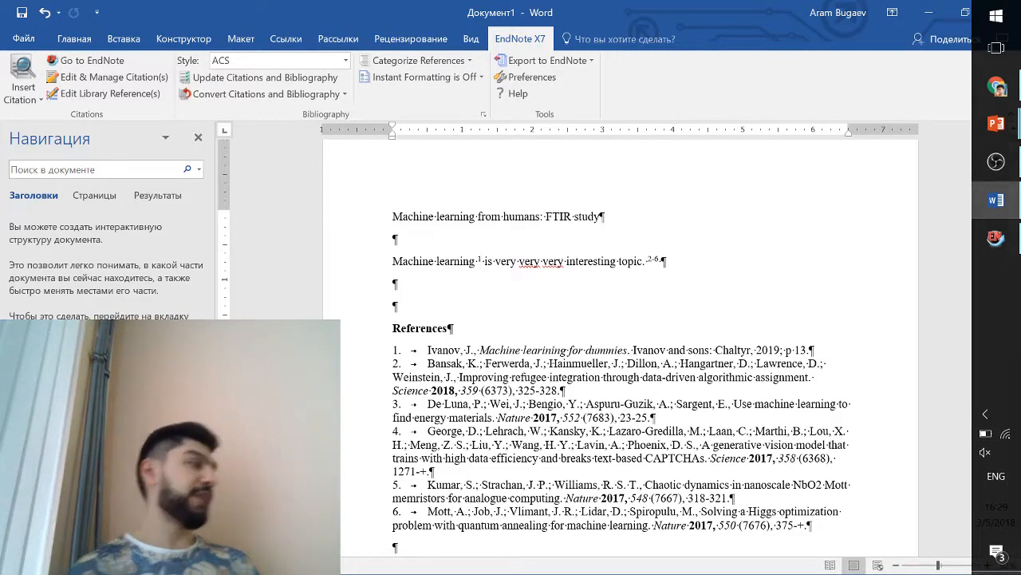
key(super+d)
key(super+d)
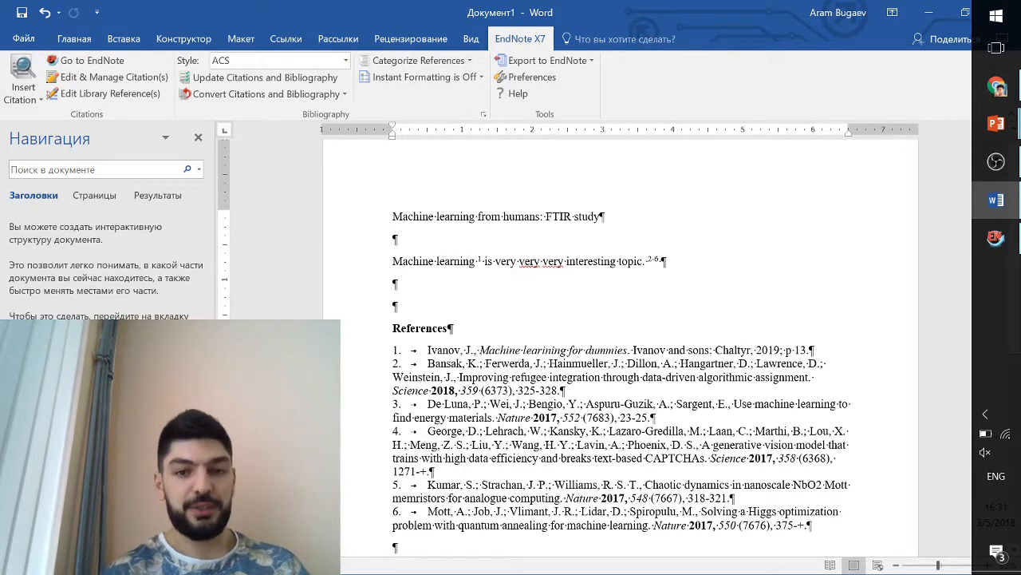
drag(701, 262, 395, 263)
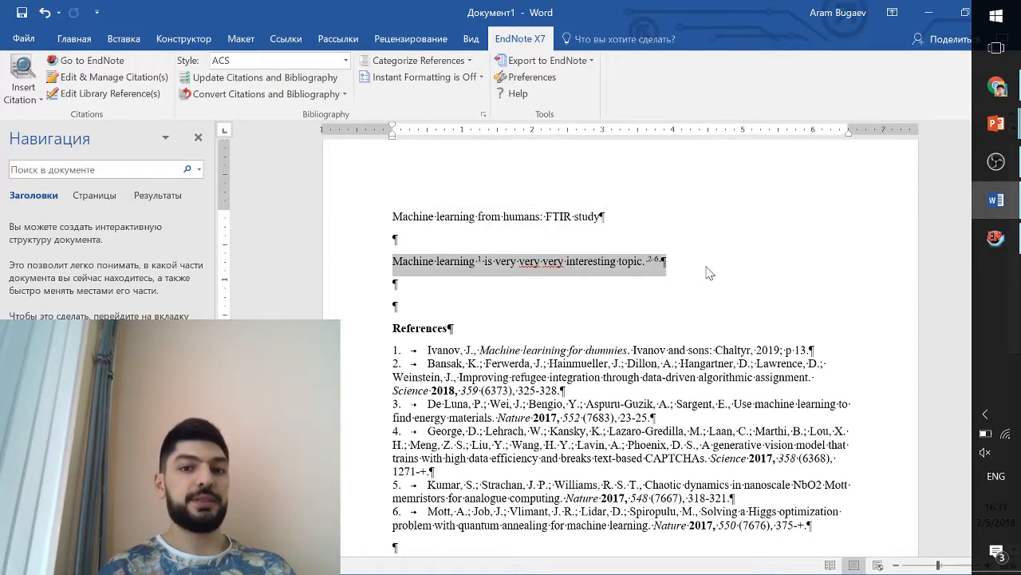
click(792, 275)
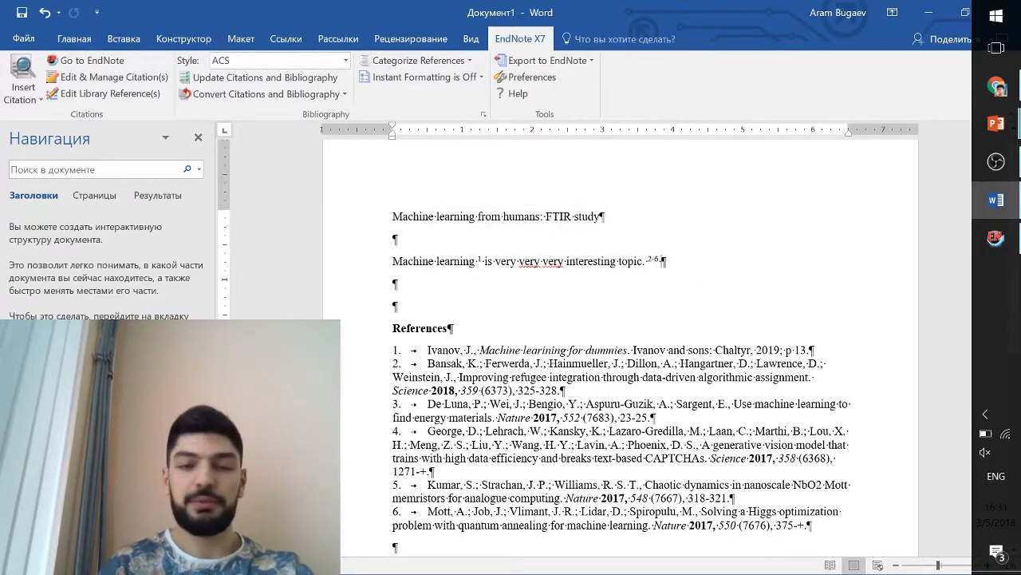
Step: Convert the citations to unformatted citations, examine the temporary codes, and update the citations and bibliography back to ACS formatting
click(345, 95)
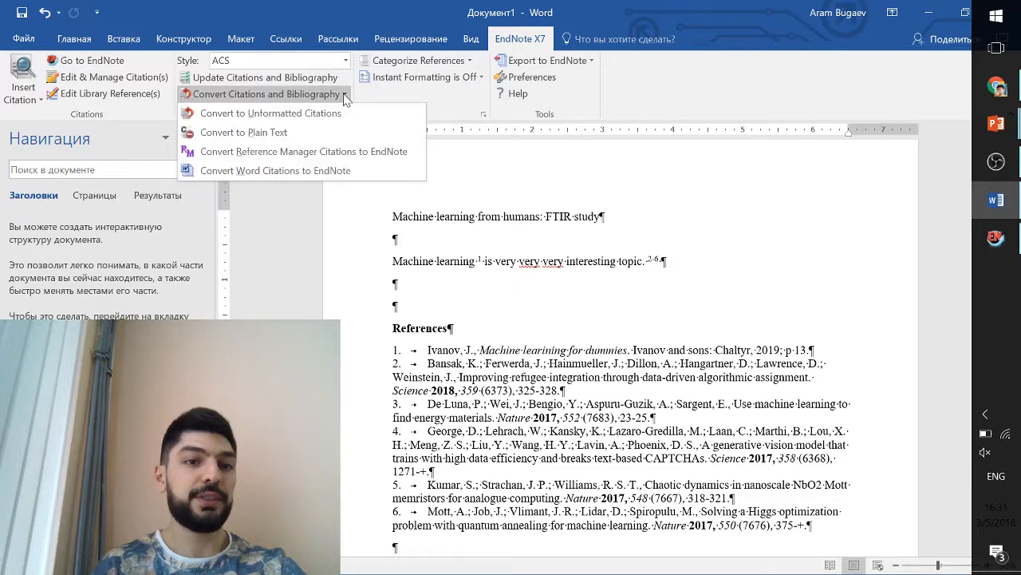
click(297, 117)
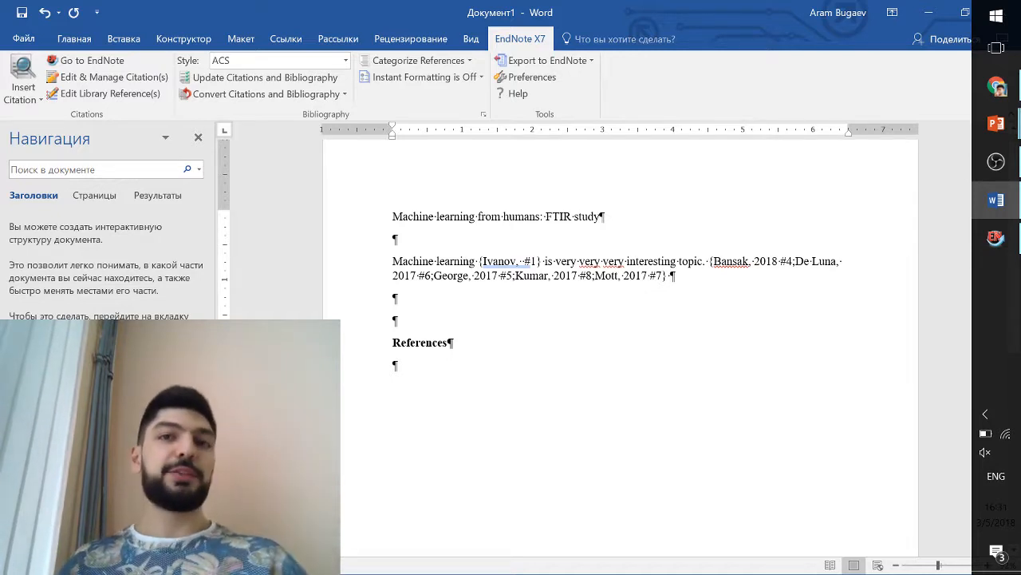
drag(447, 261, 590, 284)
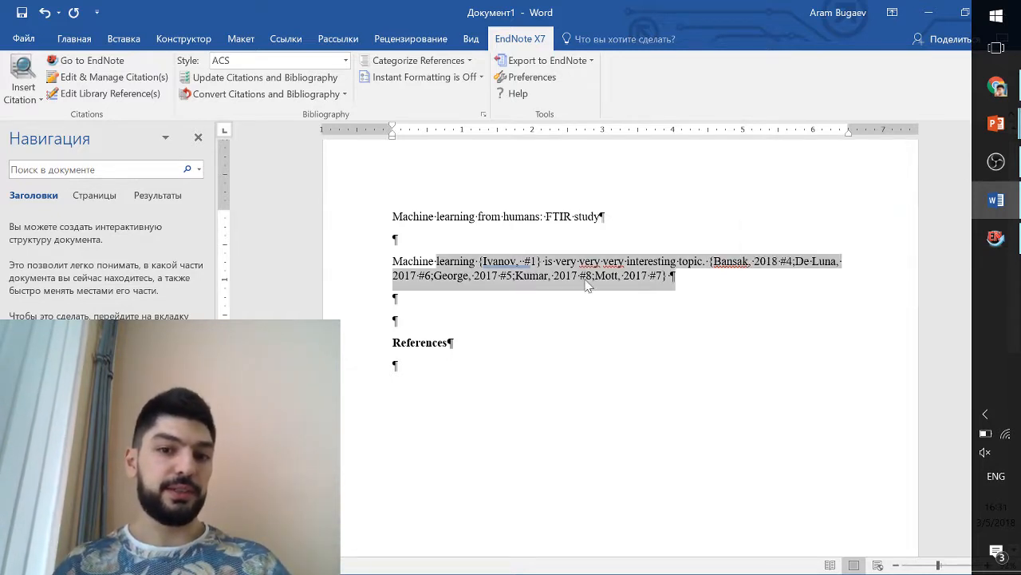
click(474, 264)
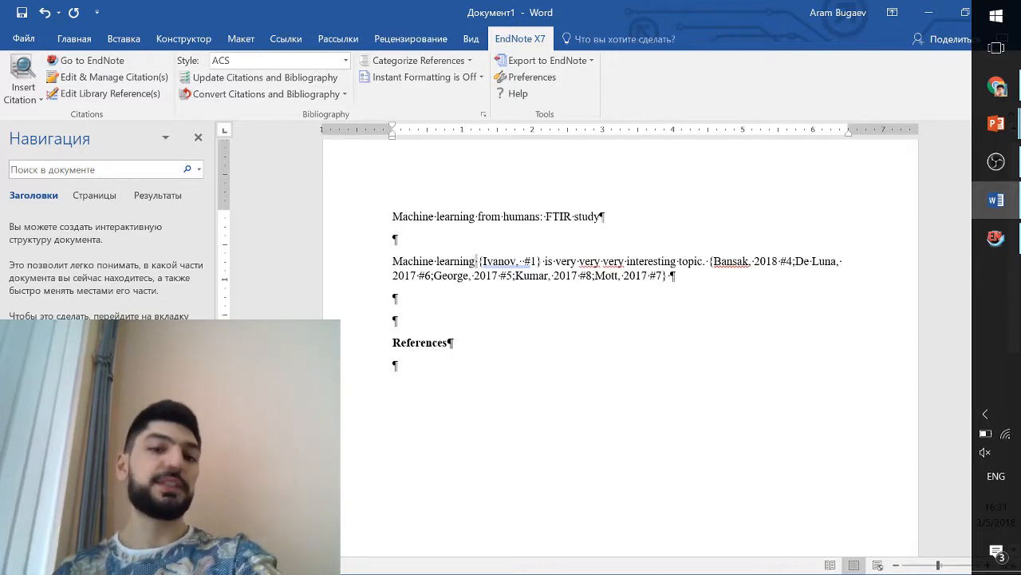
drag(443, 262, 547, 279)
click(547, 277)
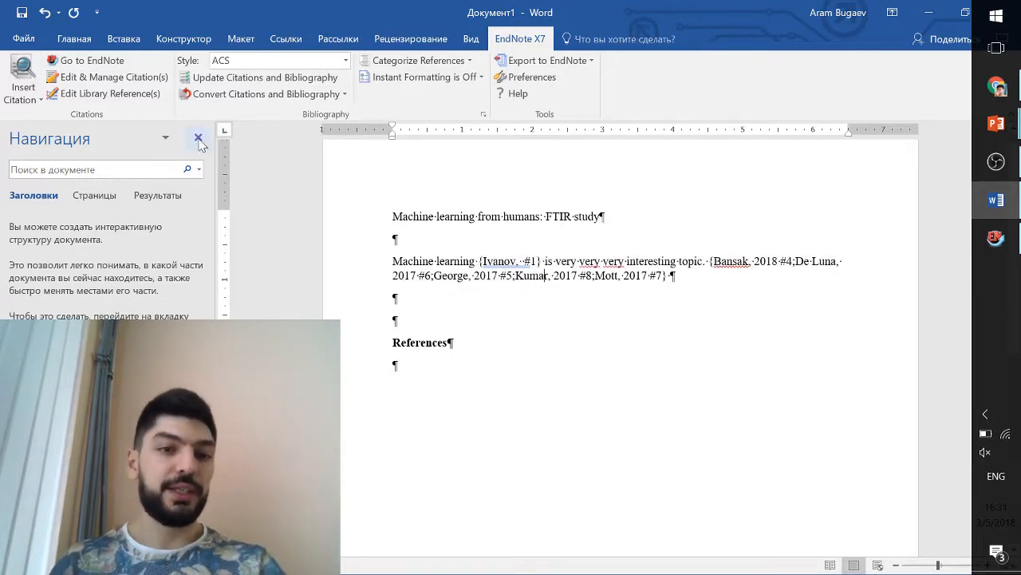
click(223, 77)
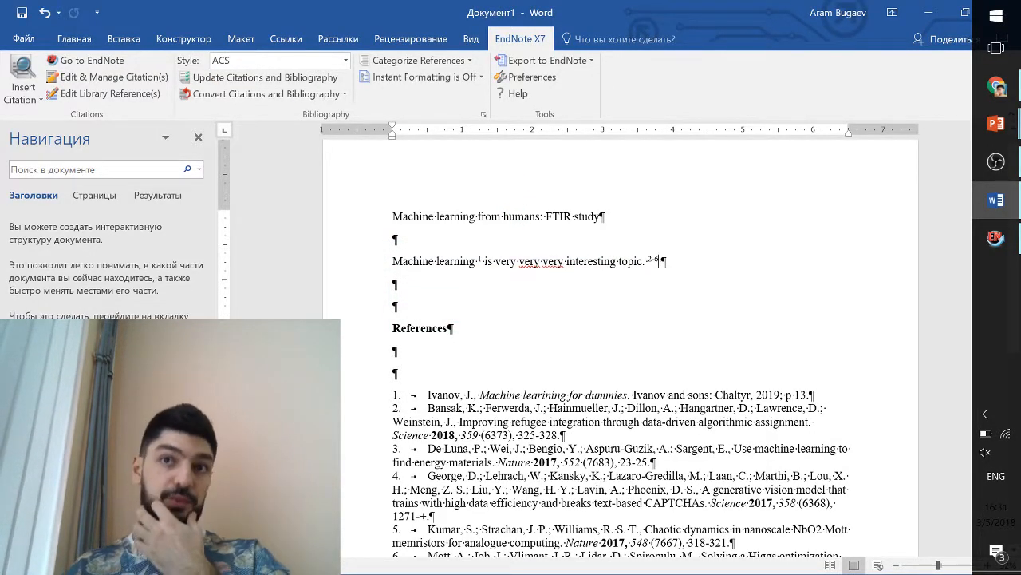
click(209, 79)
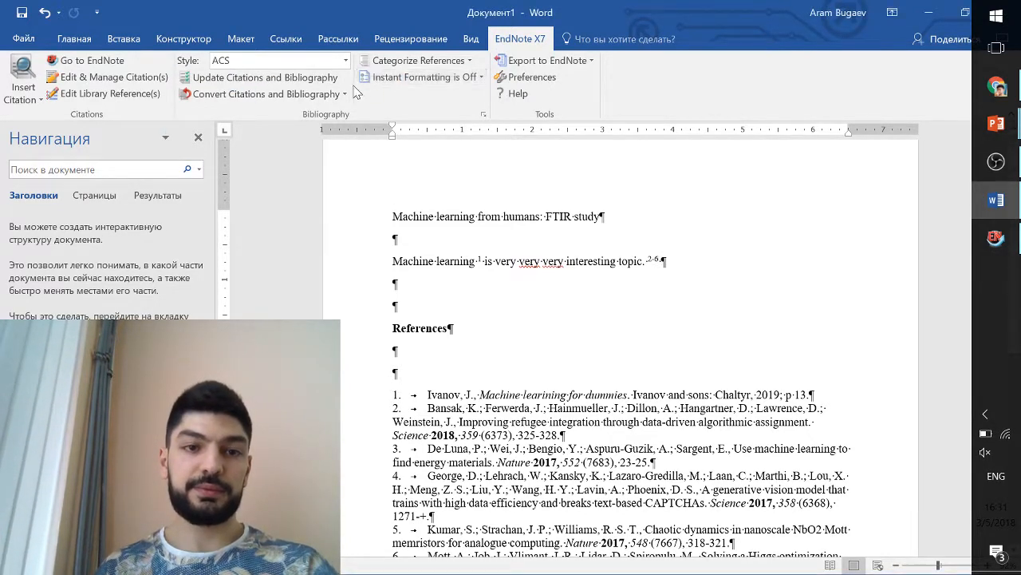
click(343, 94)
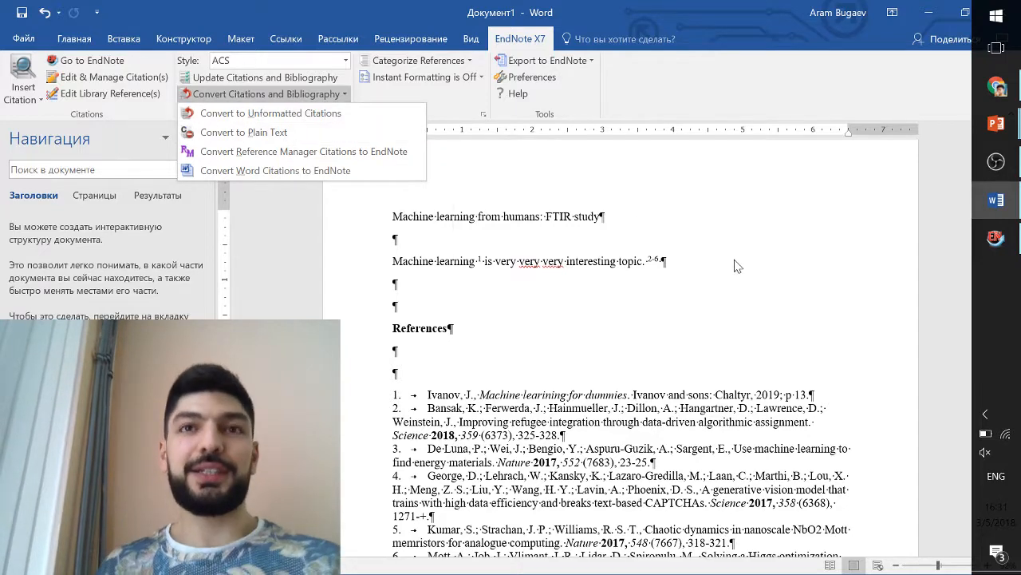
click(659, 260)
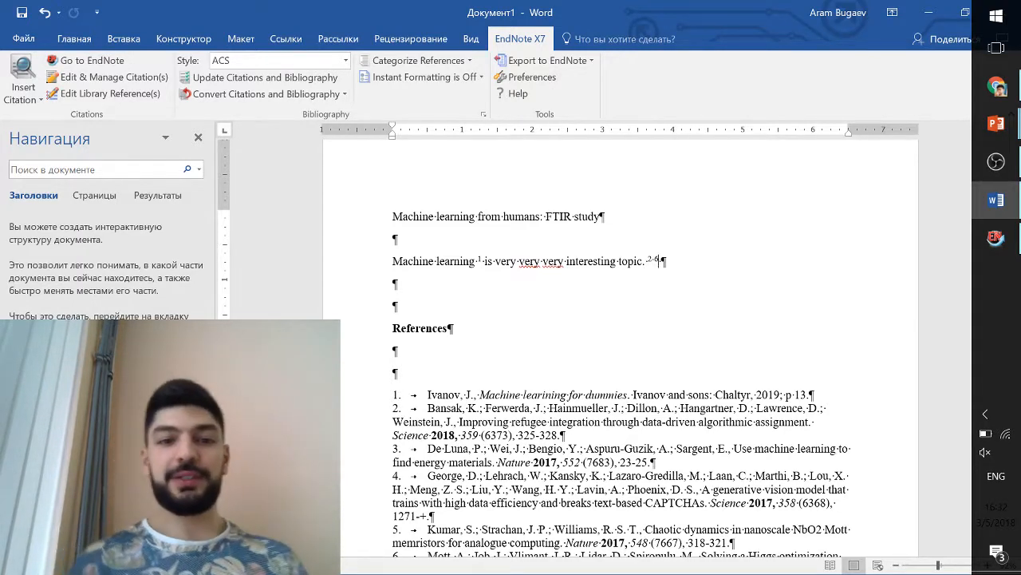
Step: Add the heading "Introduction" in the empty line below the paper title and make both the title and the heading bold
click(430, 251)
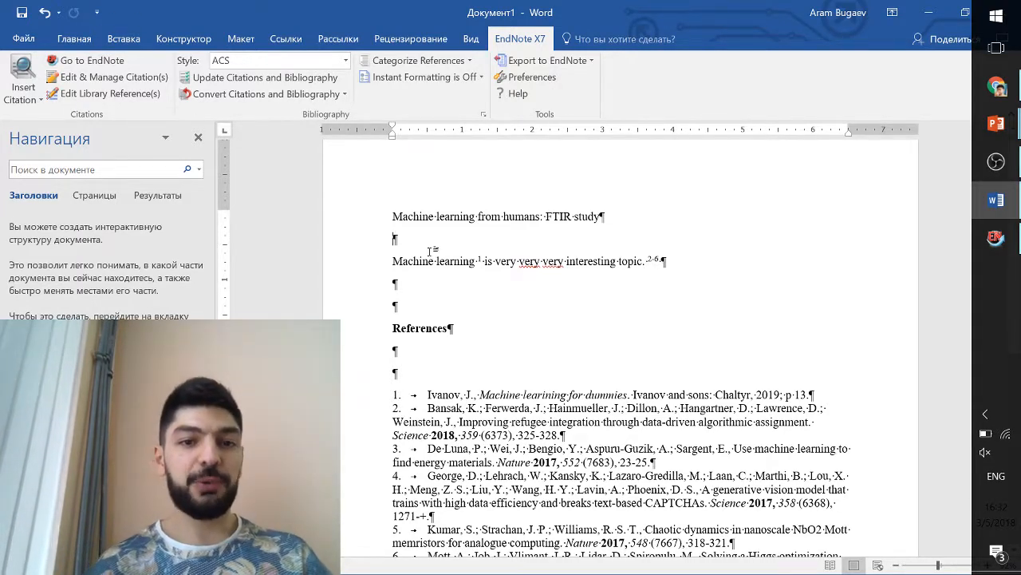
text(Intro)
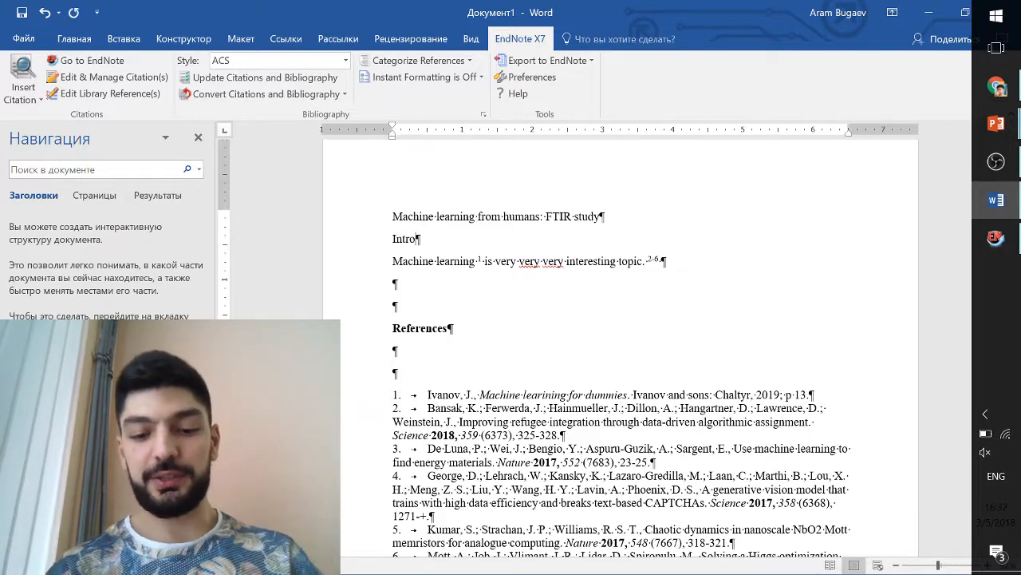
text(duction)
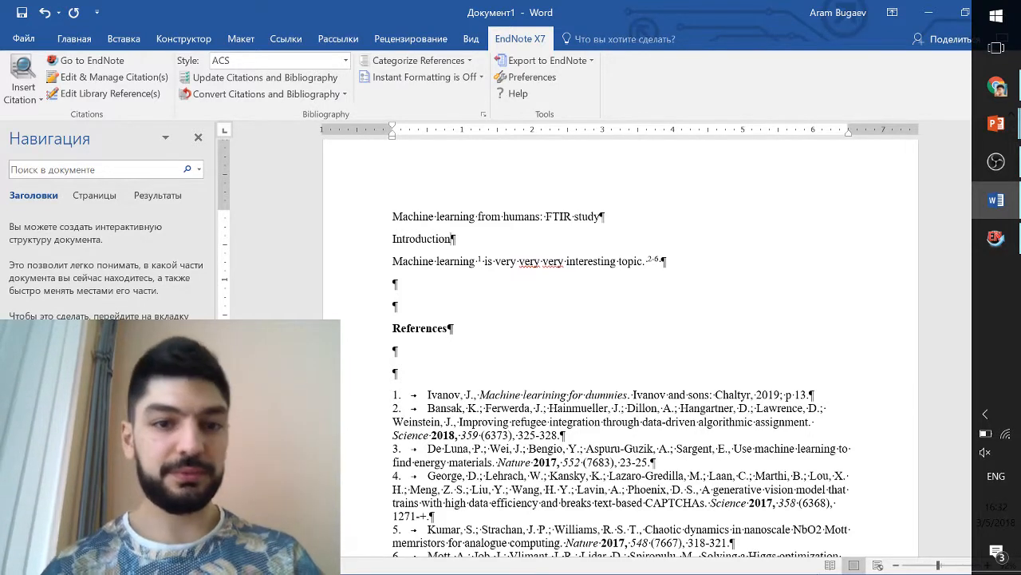
click(452, 238)
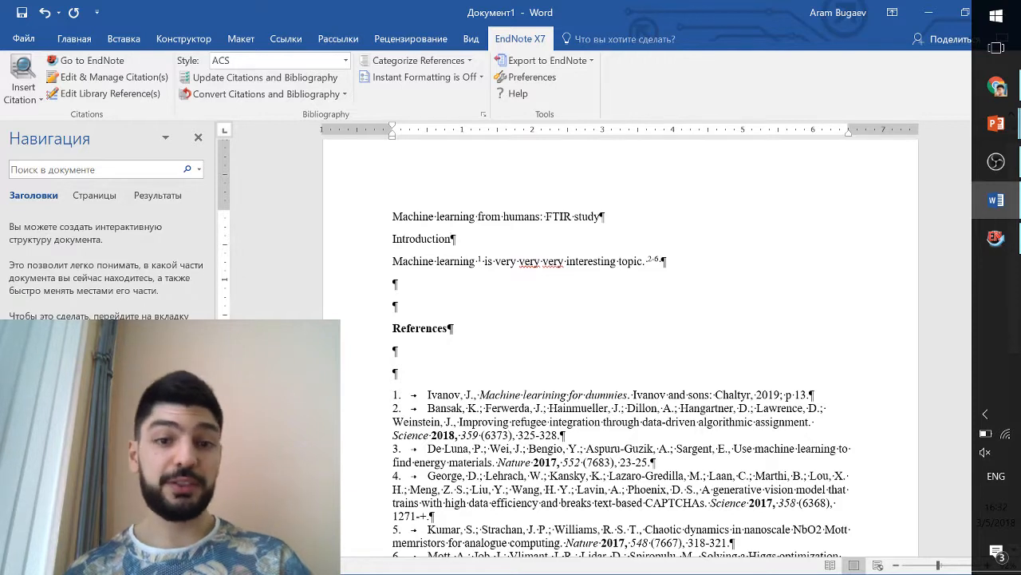
drag(452, 239, 393, 216)
key(ctrl+b)
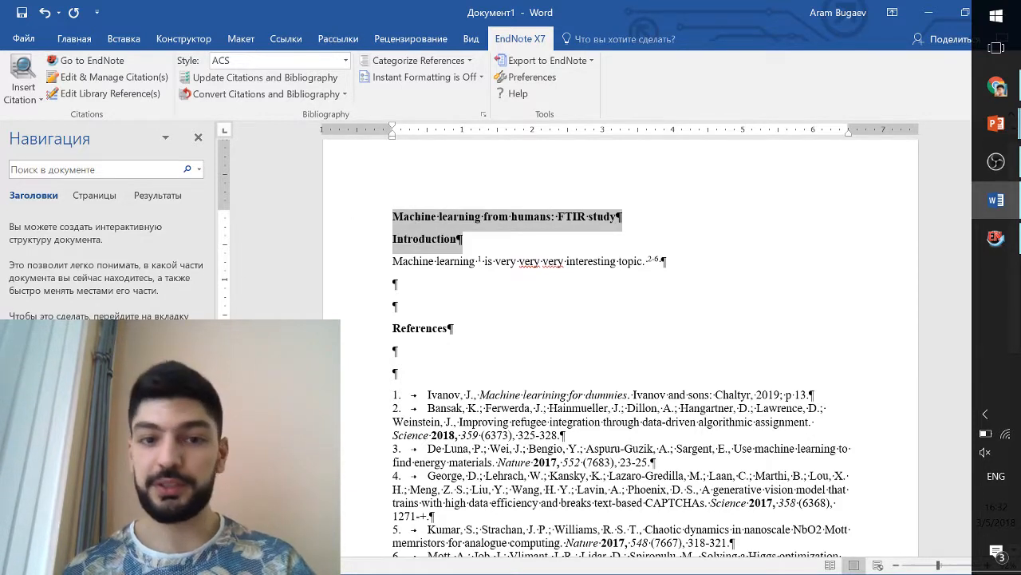
click(469, 311)
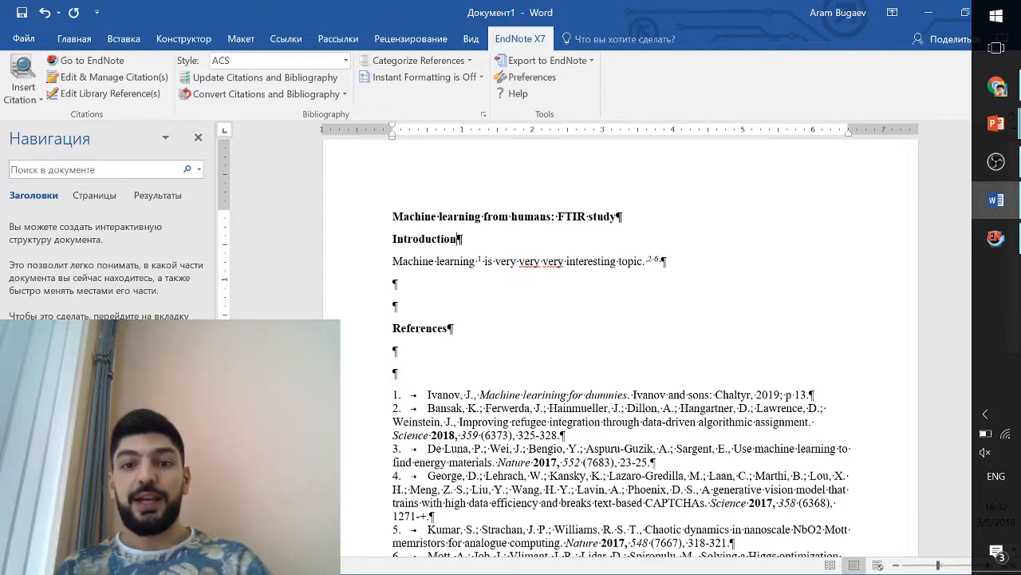
key(super+d)
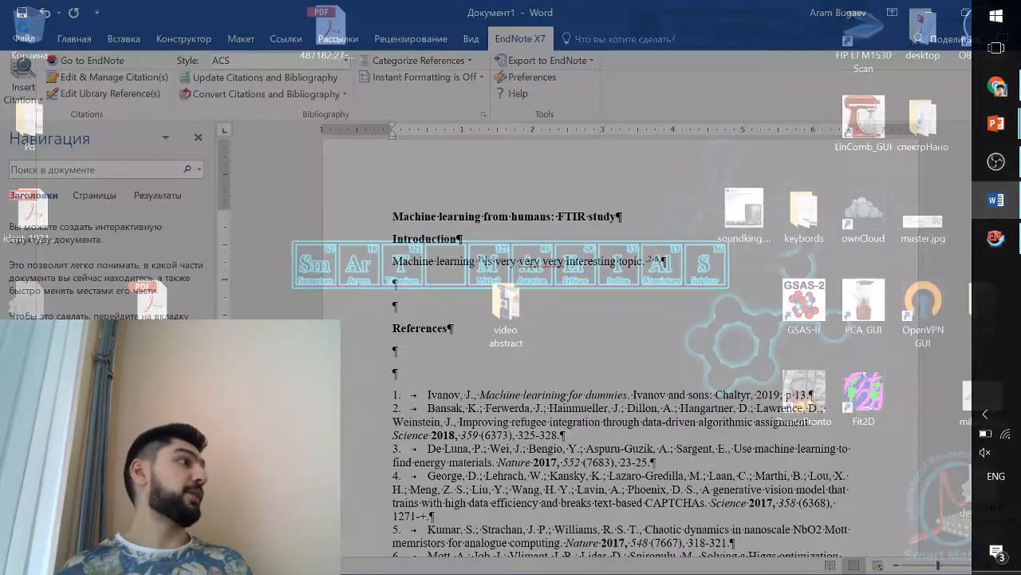
key(super+d)
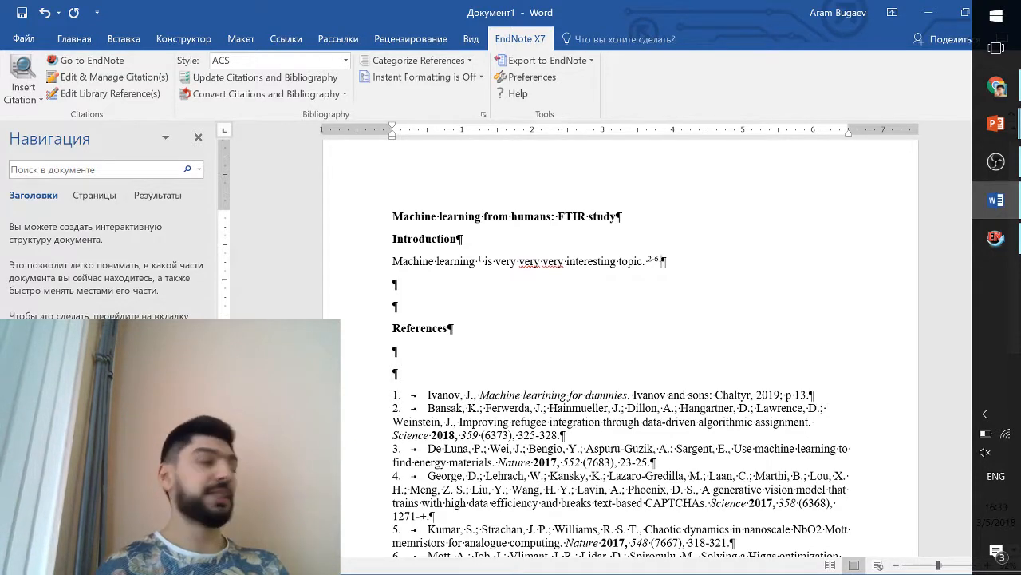
Step: Save the document as "Machine learning from humans.docx" in the Documents folder
click(180, 74)
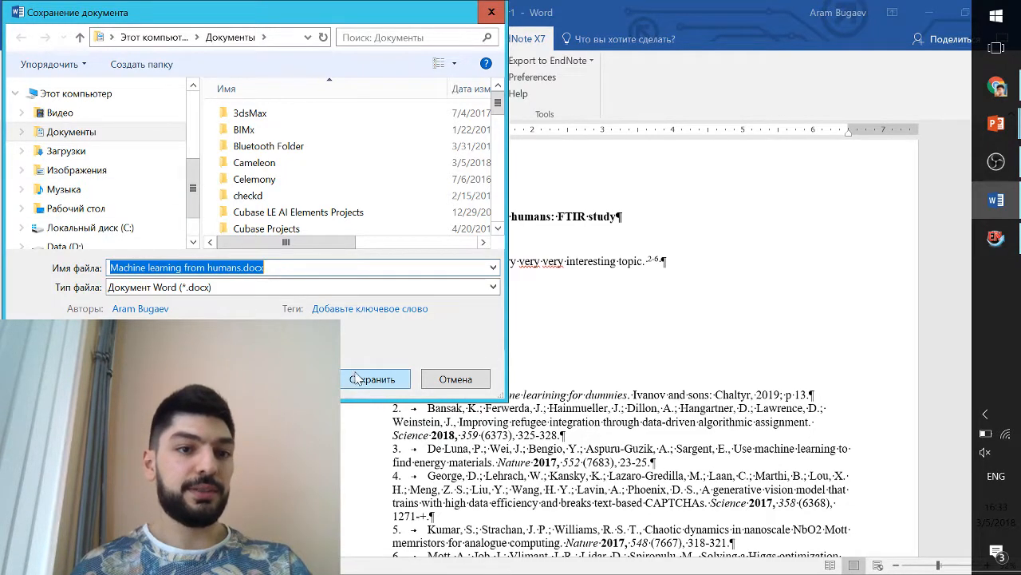
click(357, 378)
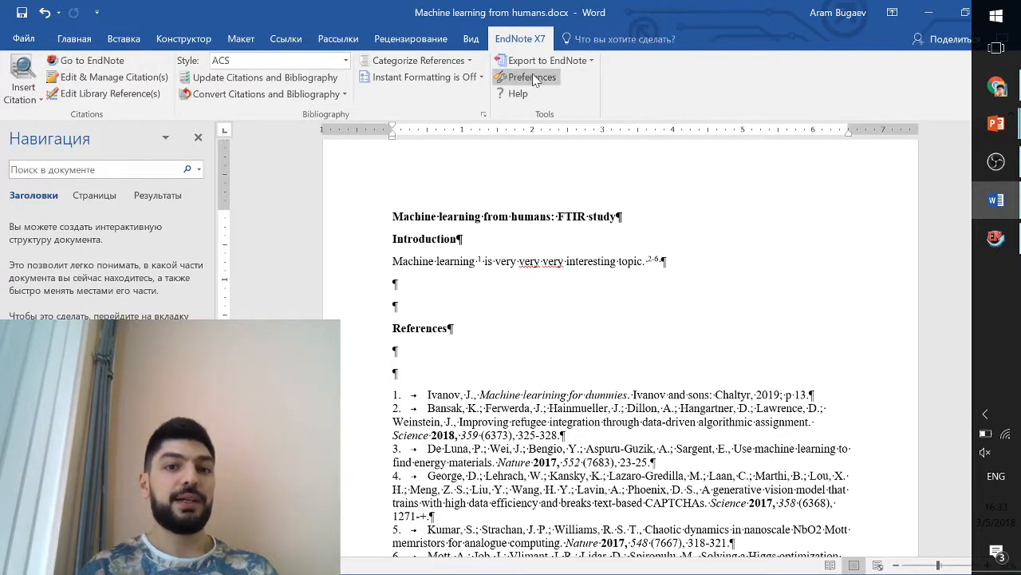
click(590, 62)
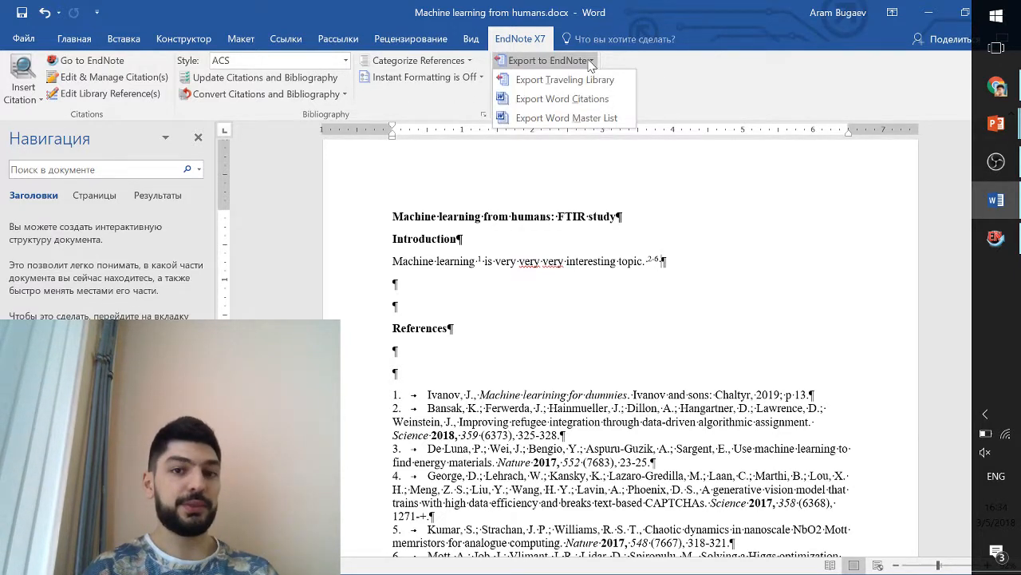
click(580, 99)
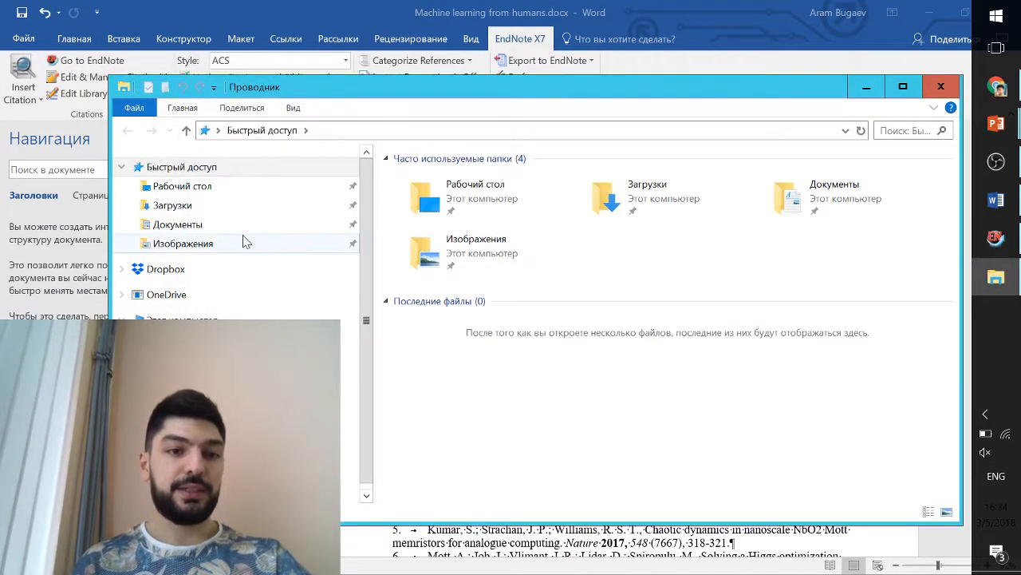
click(941, 86)
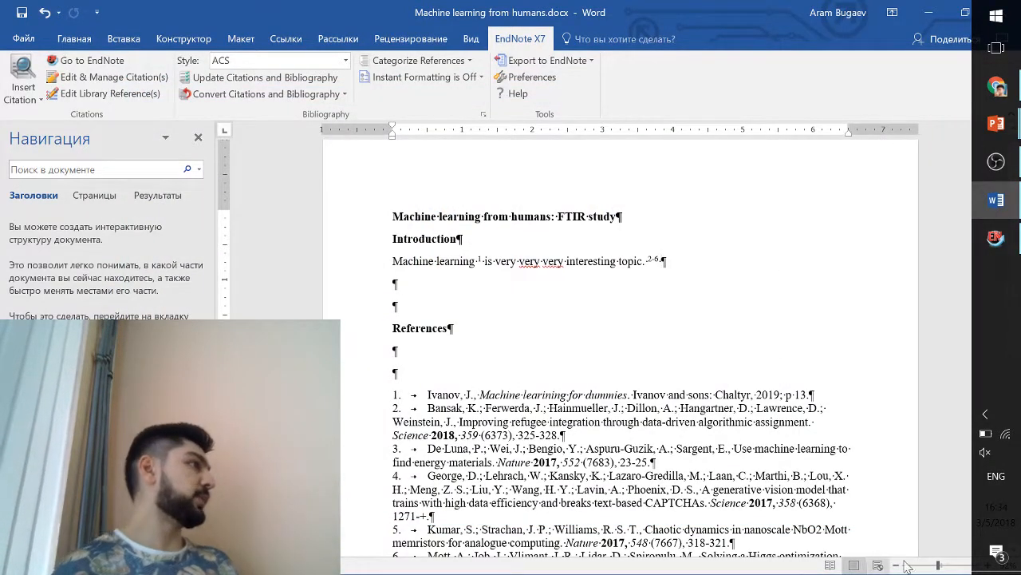
mouse_move(998, 572)
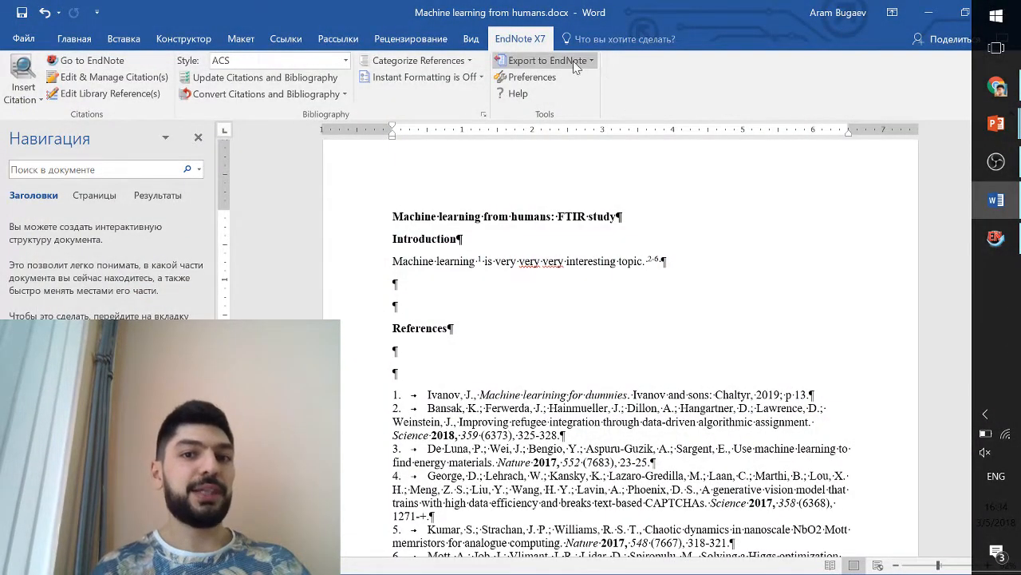
Step: Examine the Export Traveling Library choices for an existing or a new EndNote library, and close them without exporting
click(573, 61)
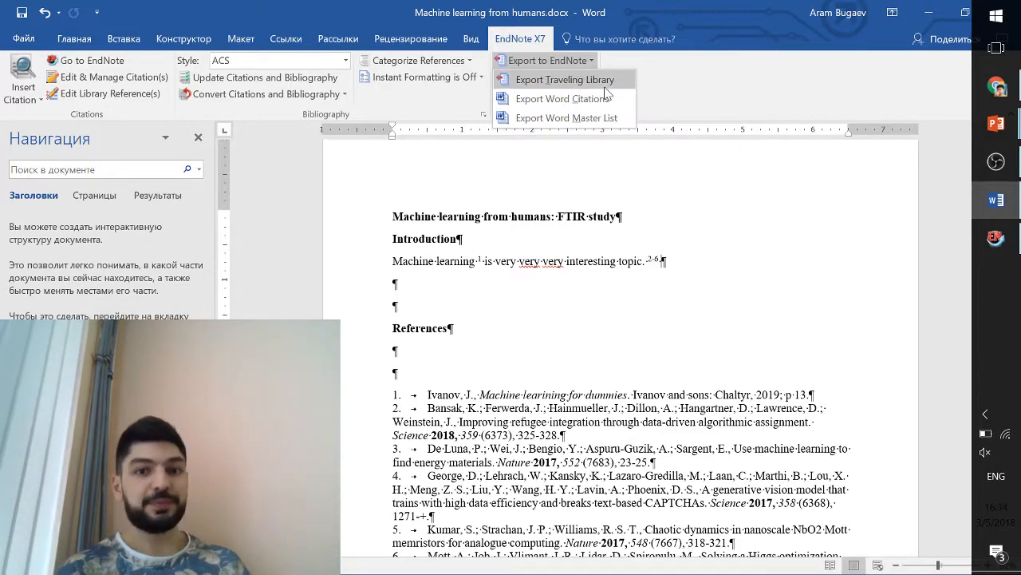
click(578, 80)
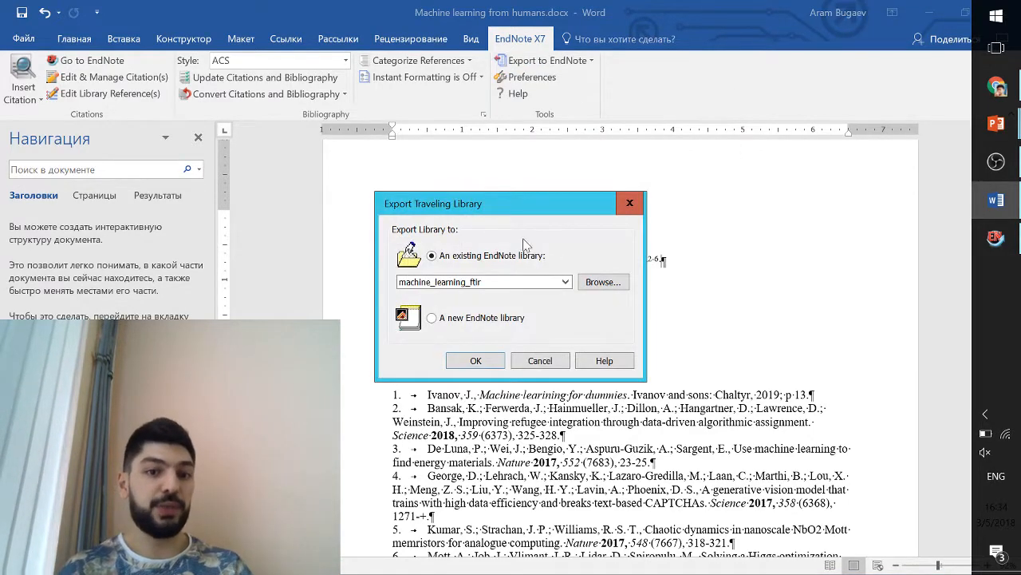
click(469, 319)
click(482, 258)
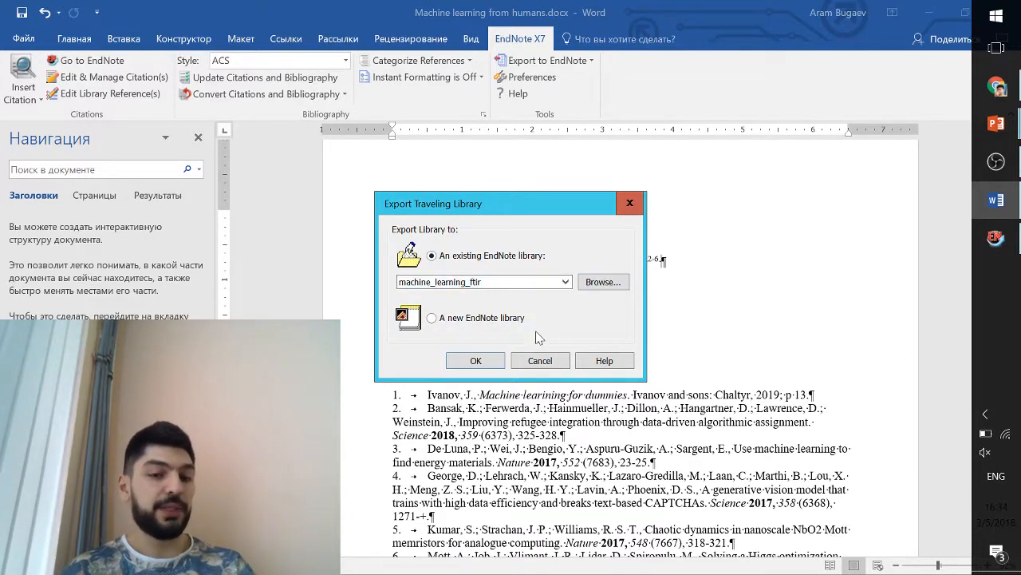
click(501, 320)
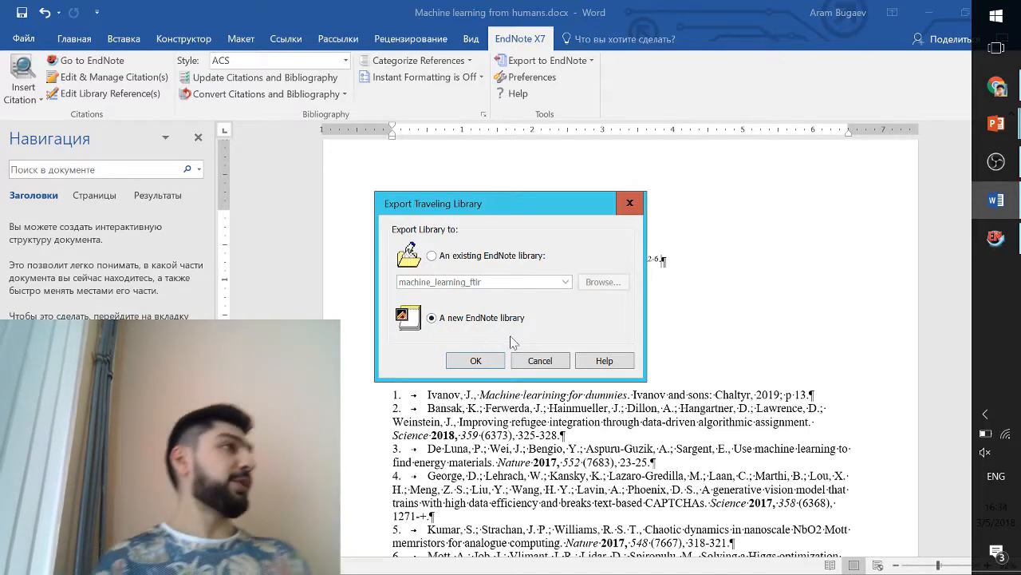
click(629, 205)
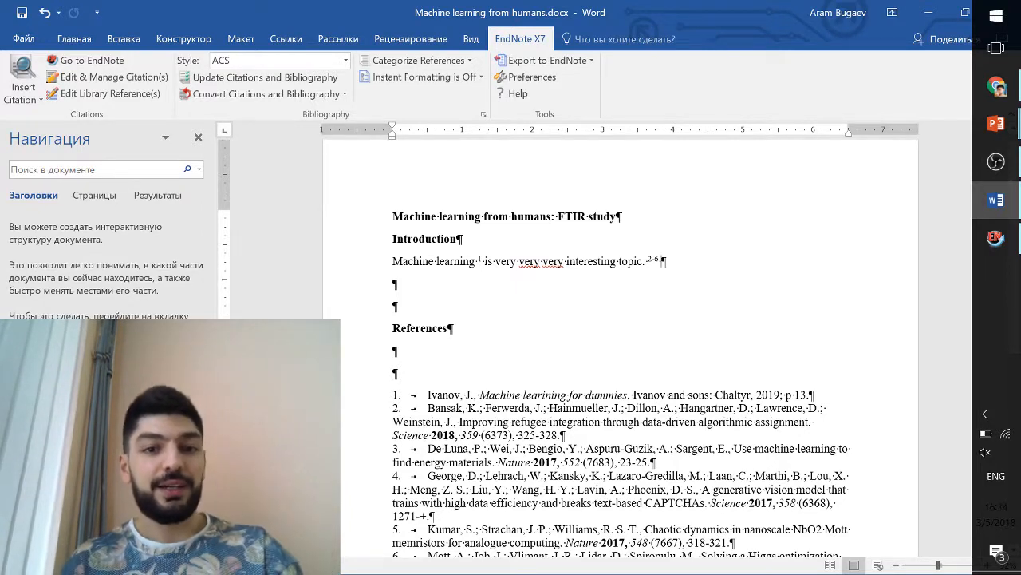
drag(661, 261, 436, 262)
click(482, 263)
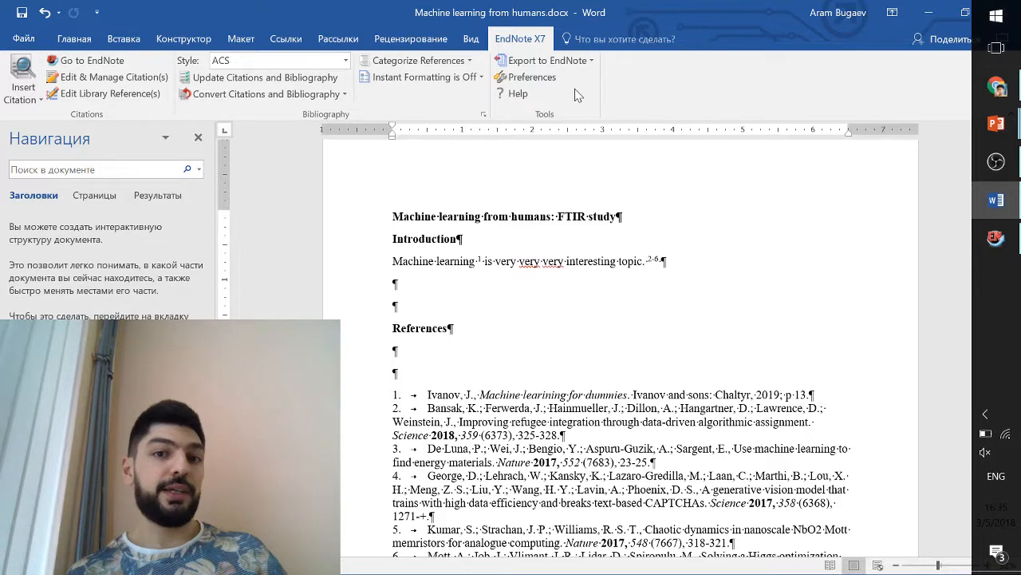
click(551, 61)
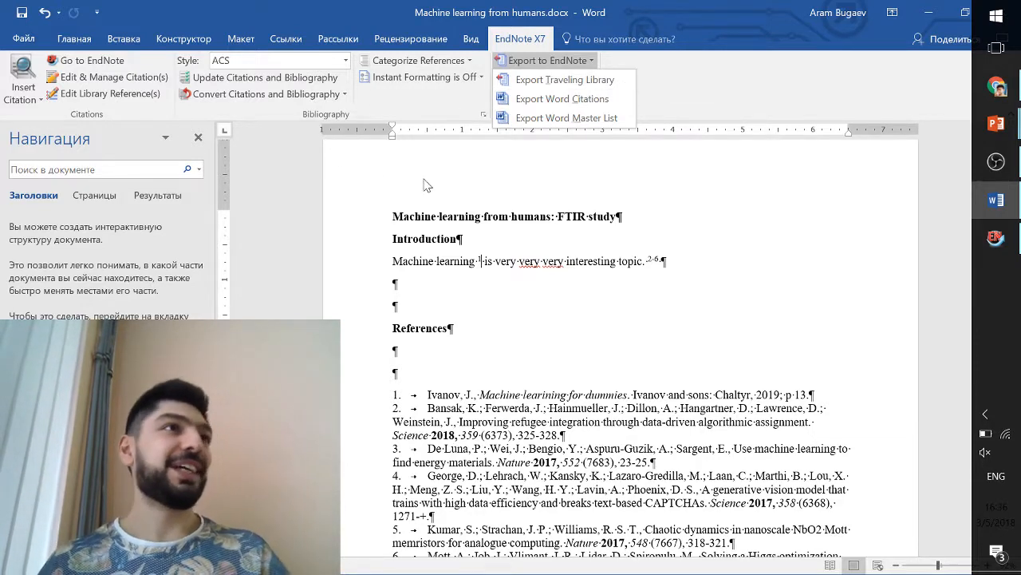
click(641, 307)
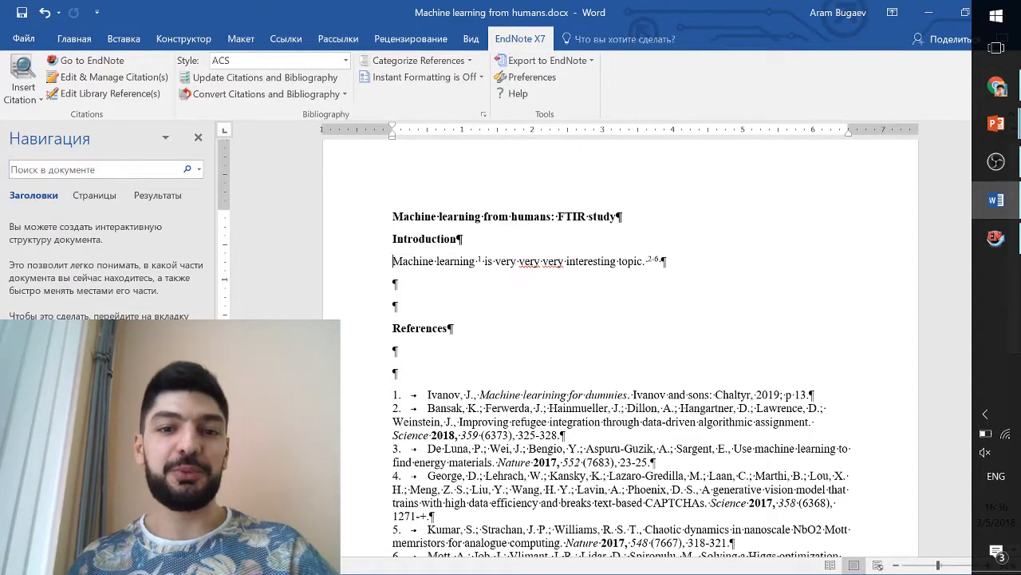
Step: Update the citations and bibliography, and convert the citations in the Introduction paragraph to unformatted citations
drag(392, 261, 711, 263)
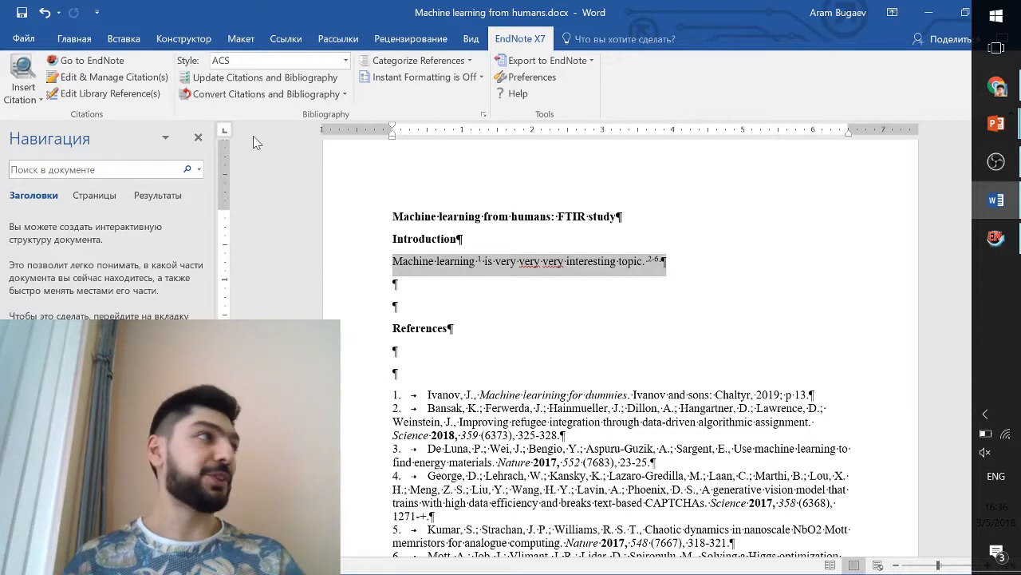
click(329, 78)
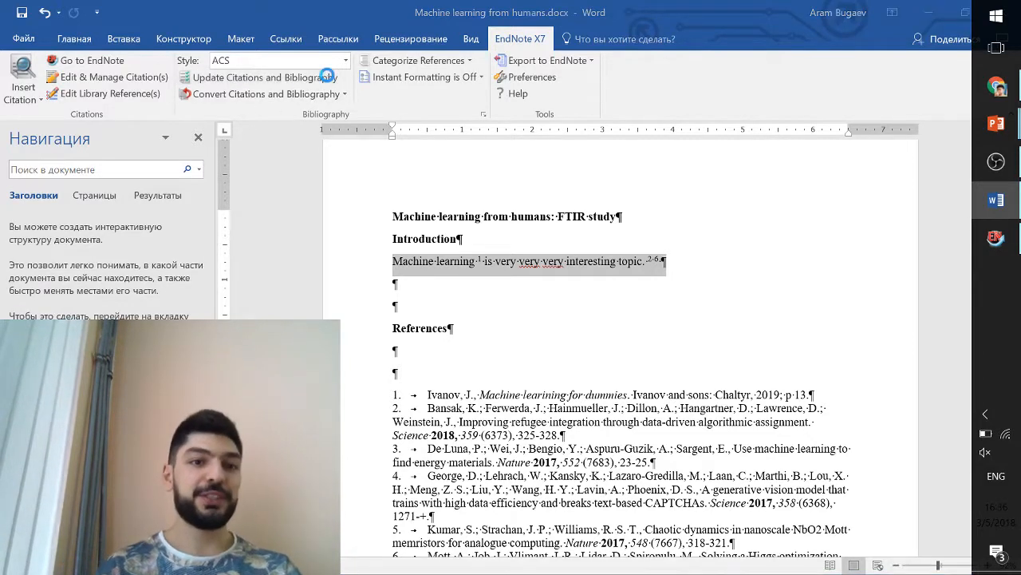
click(343, 94)
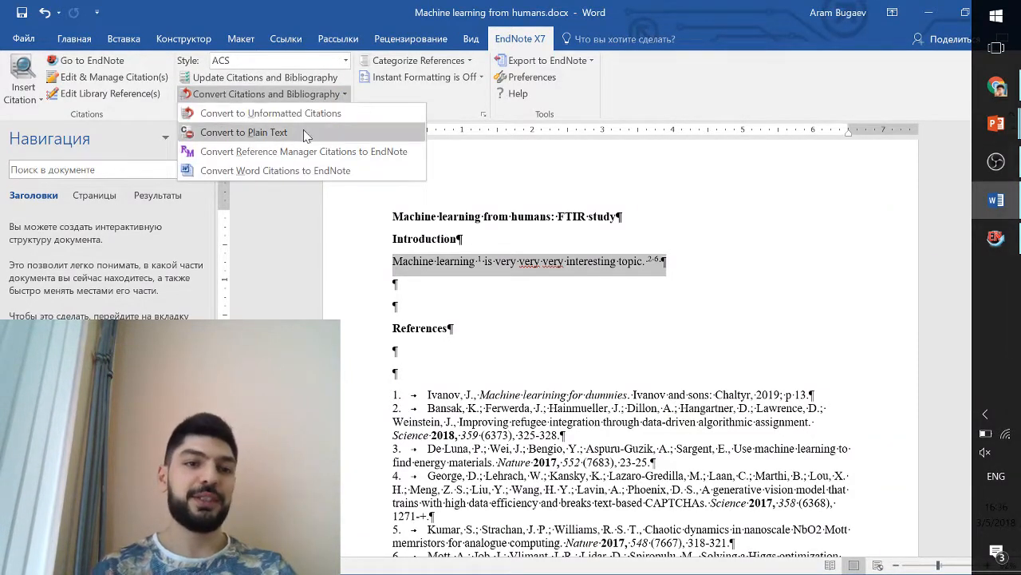
click(293, 116)
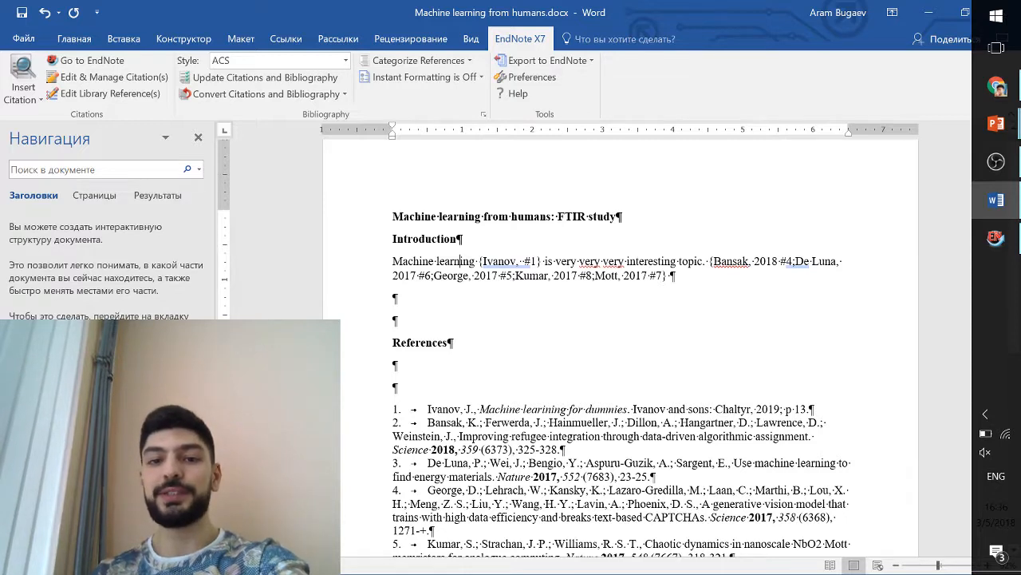
Step: Set the bibliography style to Author-Date, update the citations and bibliography, and review the in-text citations and reference list
double_click(588, 276)
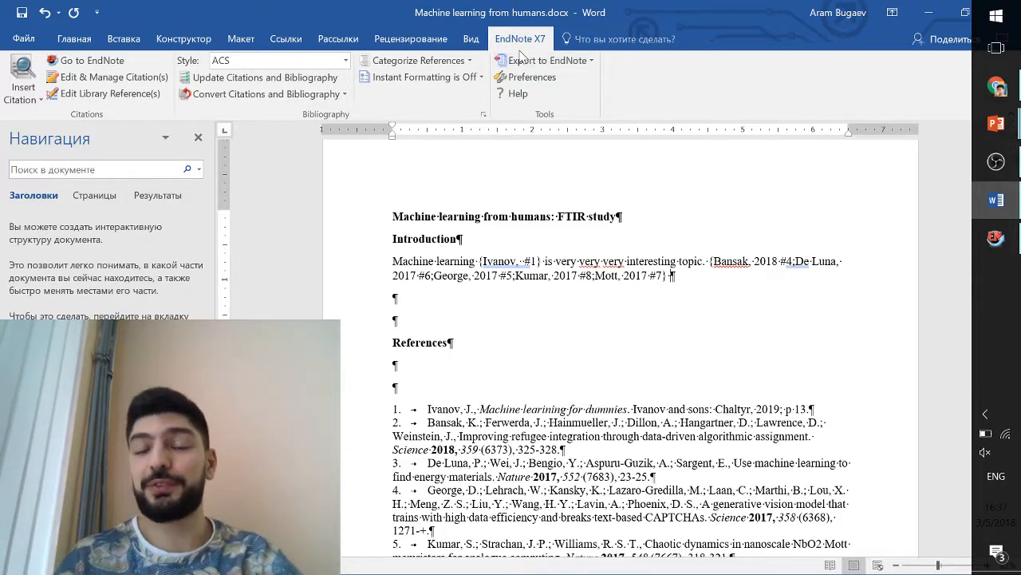
drag(671, 276, 356, 257)
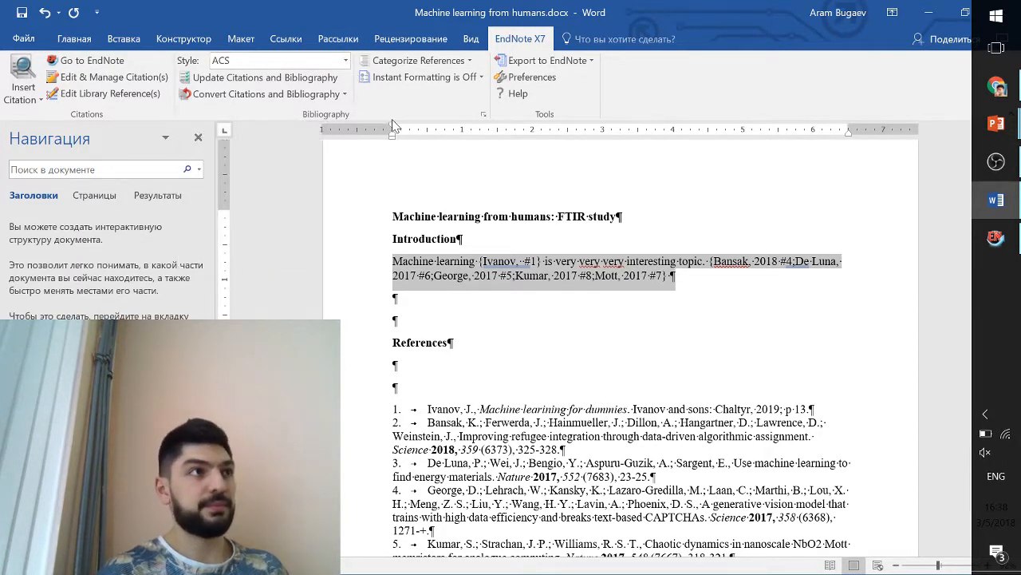
click(347, 61)
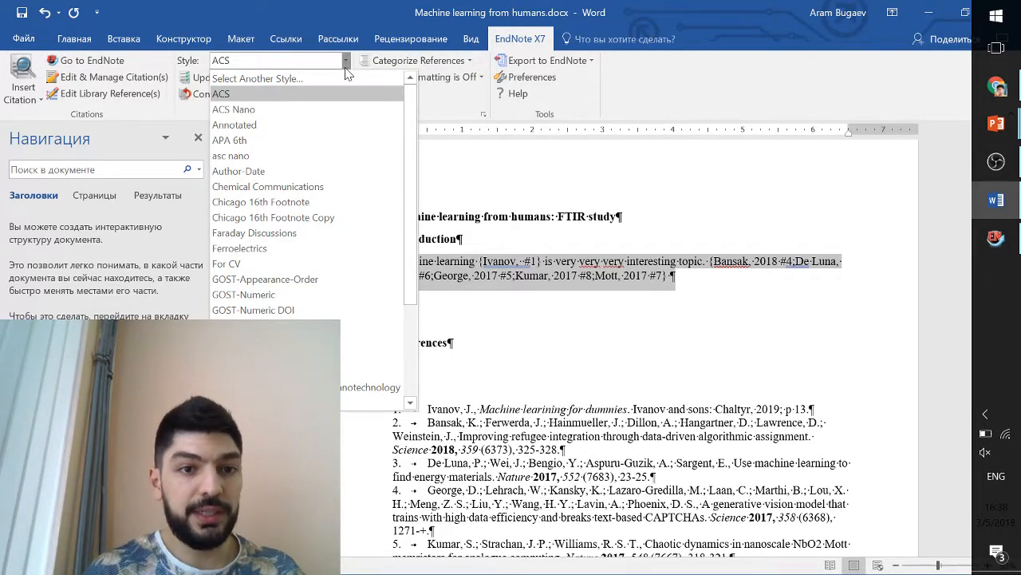
click(270, 171)
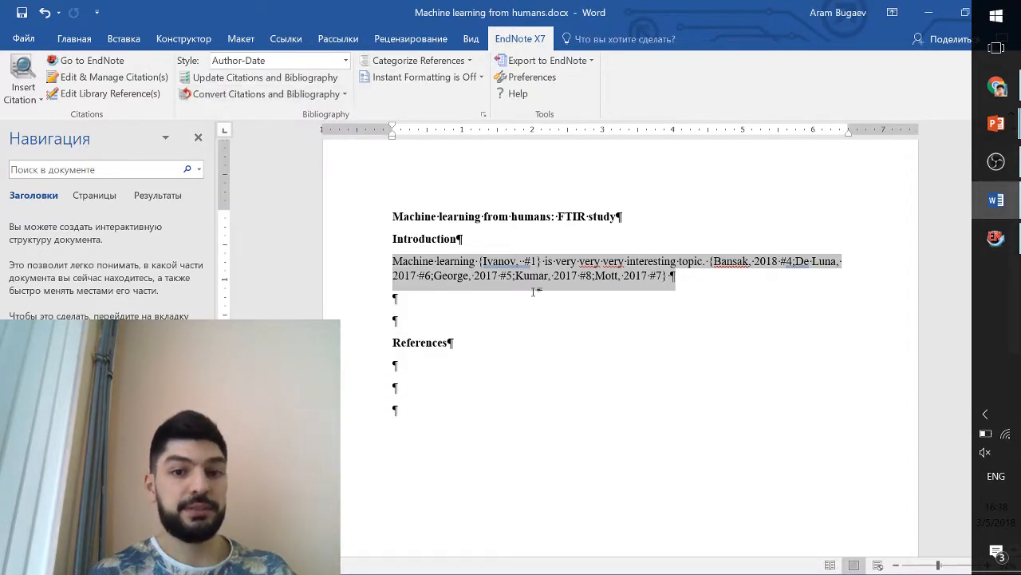
click(227, 76)
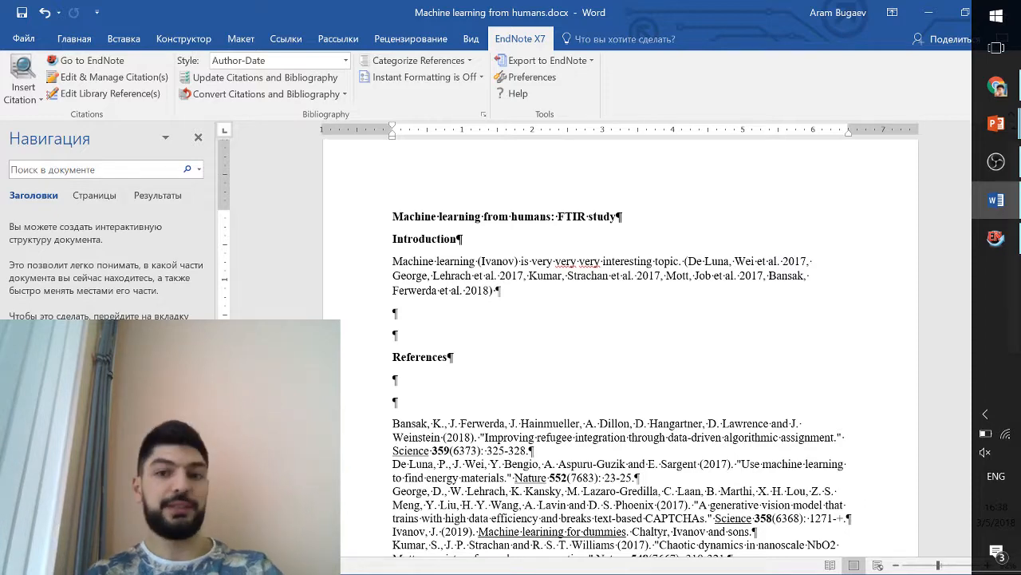
ctrl+click(754, 264)
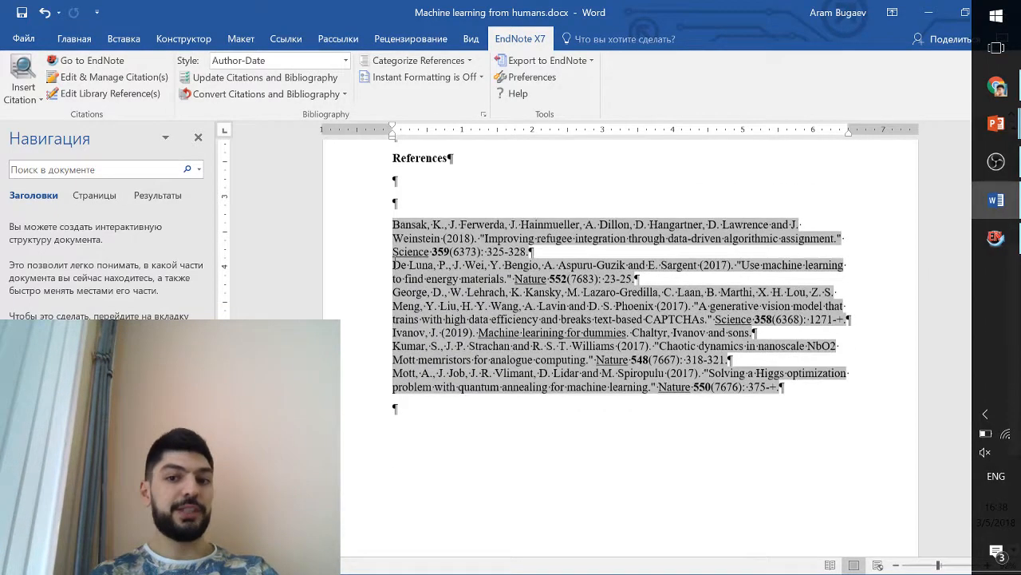
scroll(622, 351, up, 4)
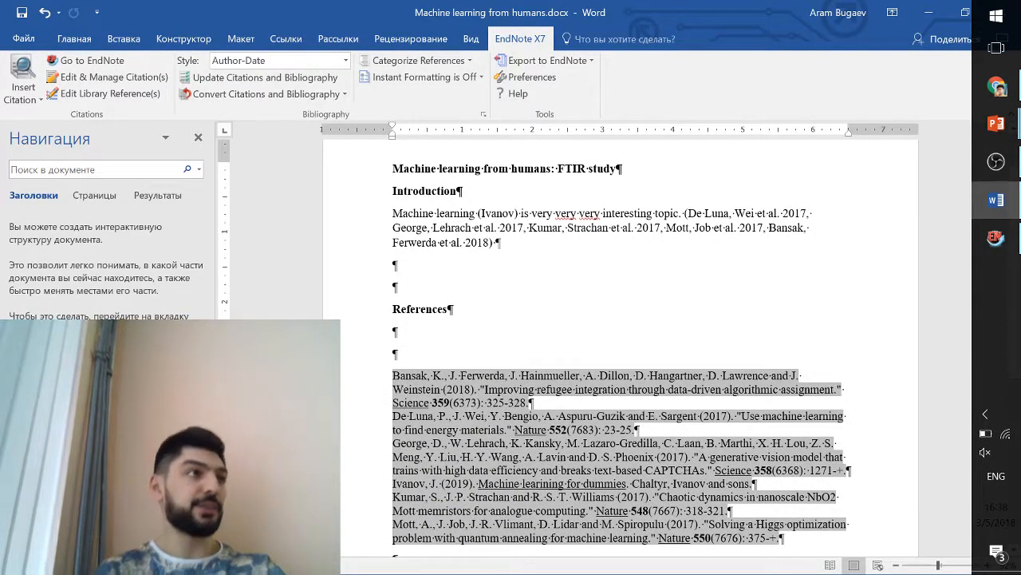
ctrl+click(785, 229)
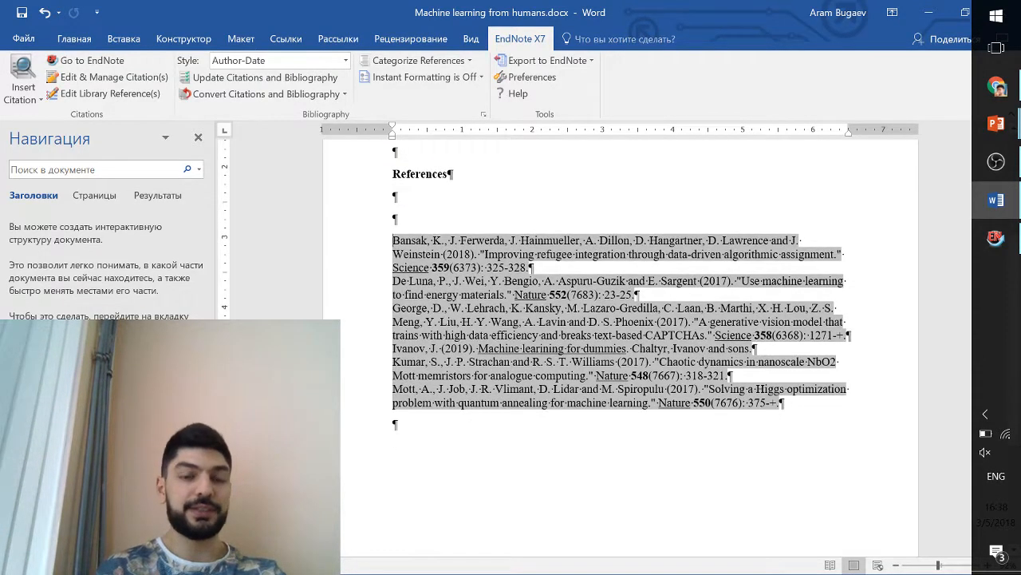
scroll(784, 229, up, 3)
scroll(623, 351, up, 1)
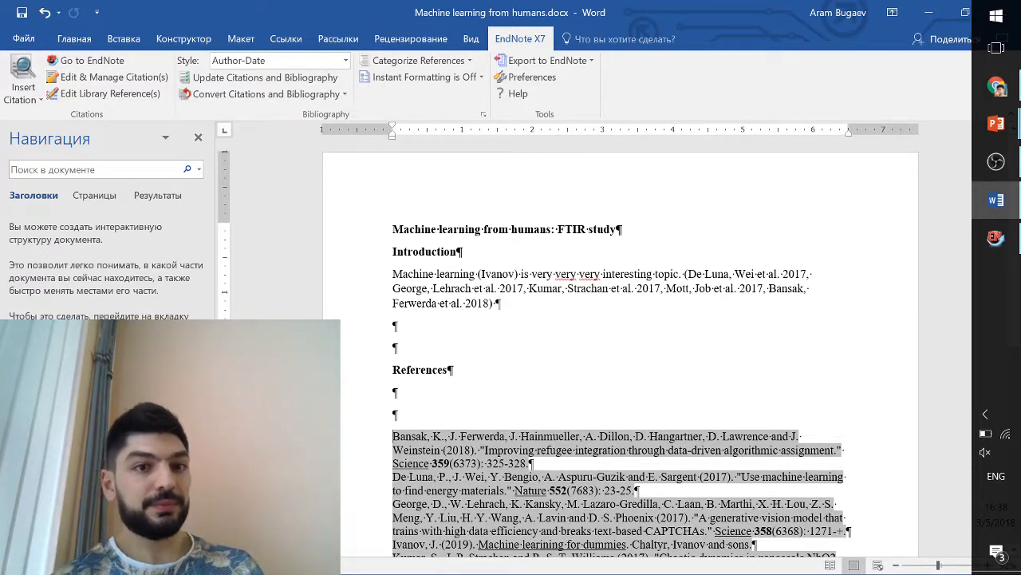
Step: Convert the citations and bibliography to plain text in a new copy of the document, and inspect its citations and references
click(343, 96)
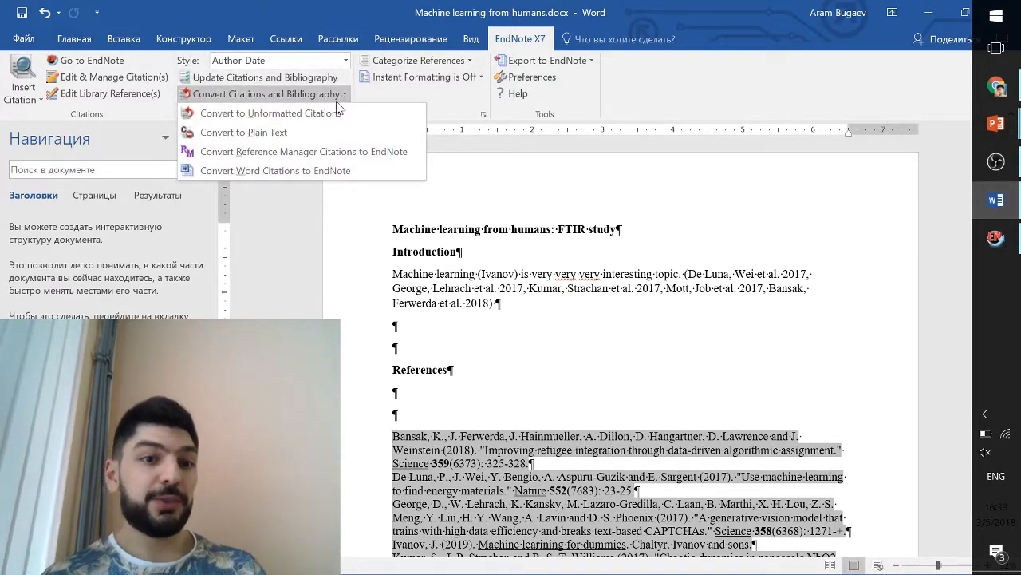
click(291, 133)
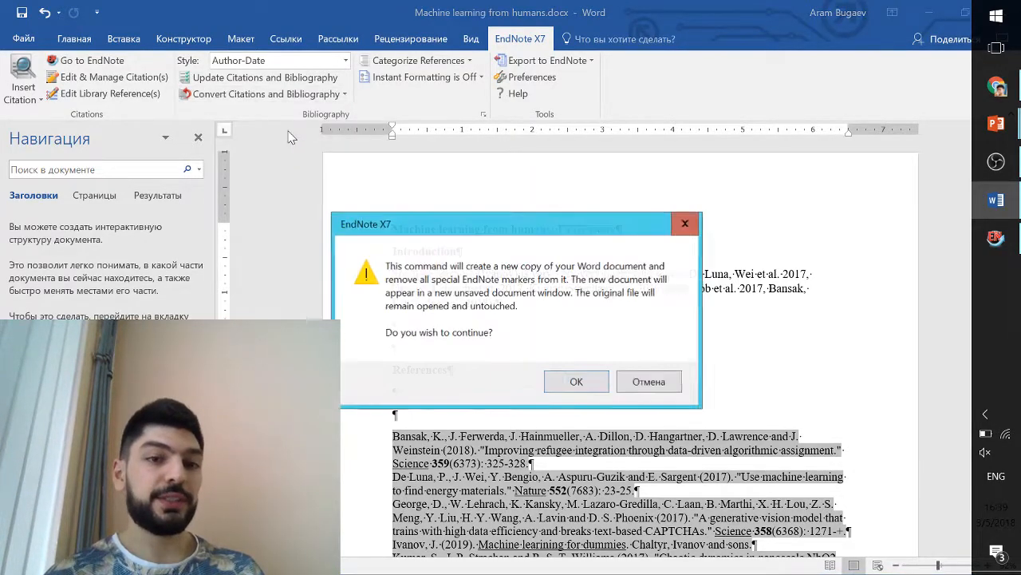
click(564, 378)
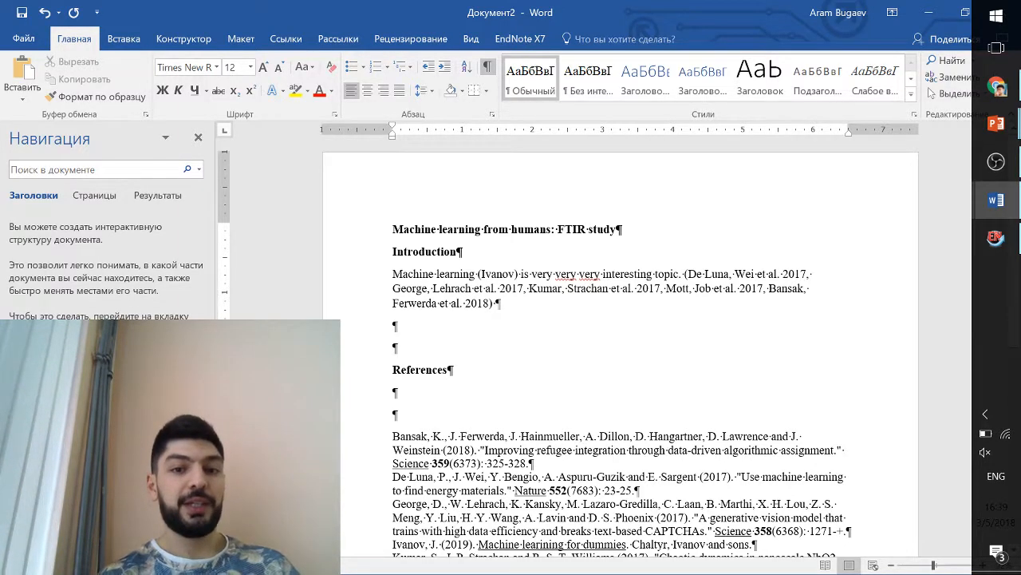
drag(481, 275, 500, 275)
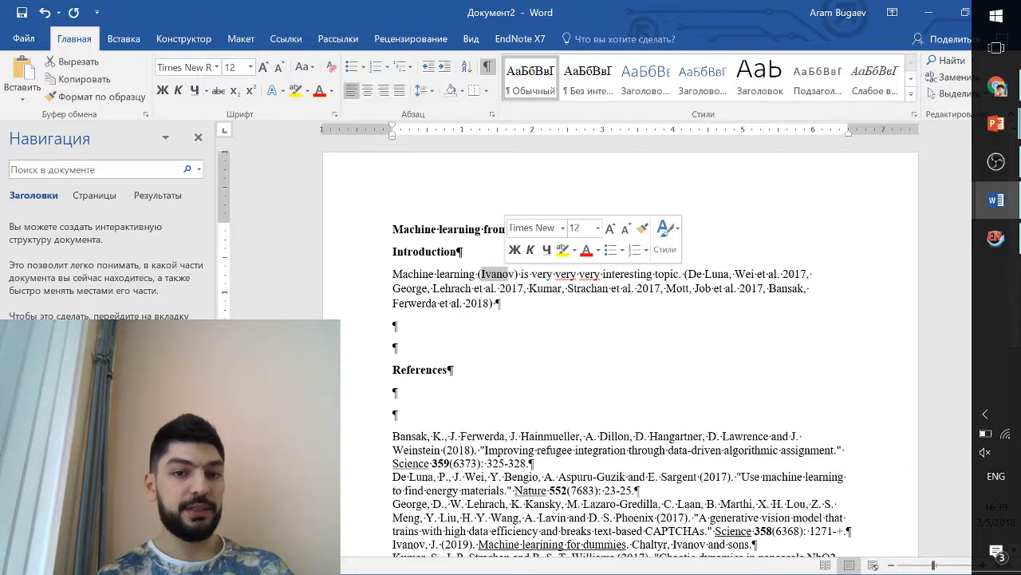
click(498, 275)
click(450, 436)
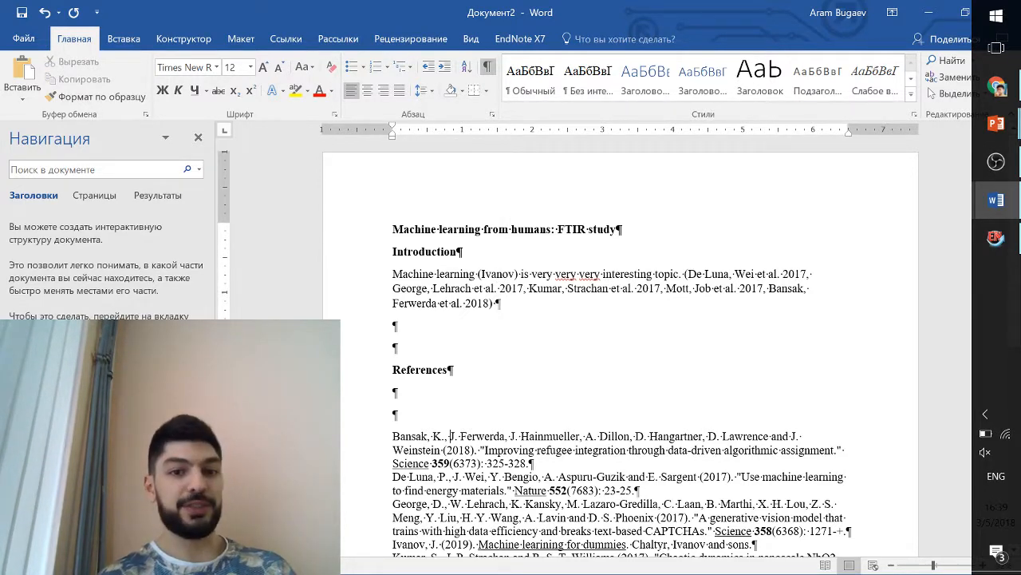
drag(436, 274, 511, 312)
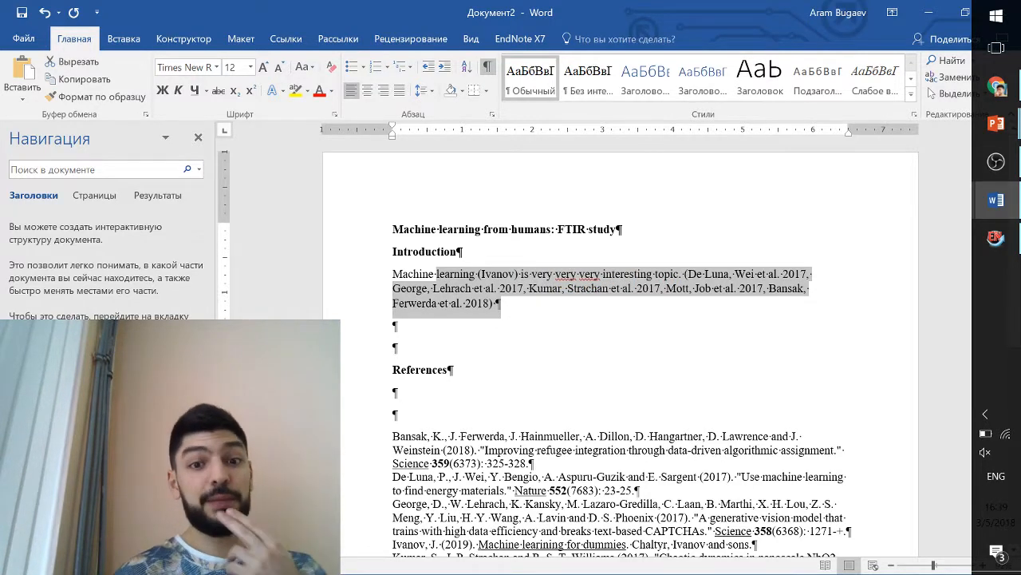
click(511, 314)
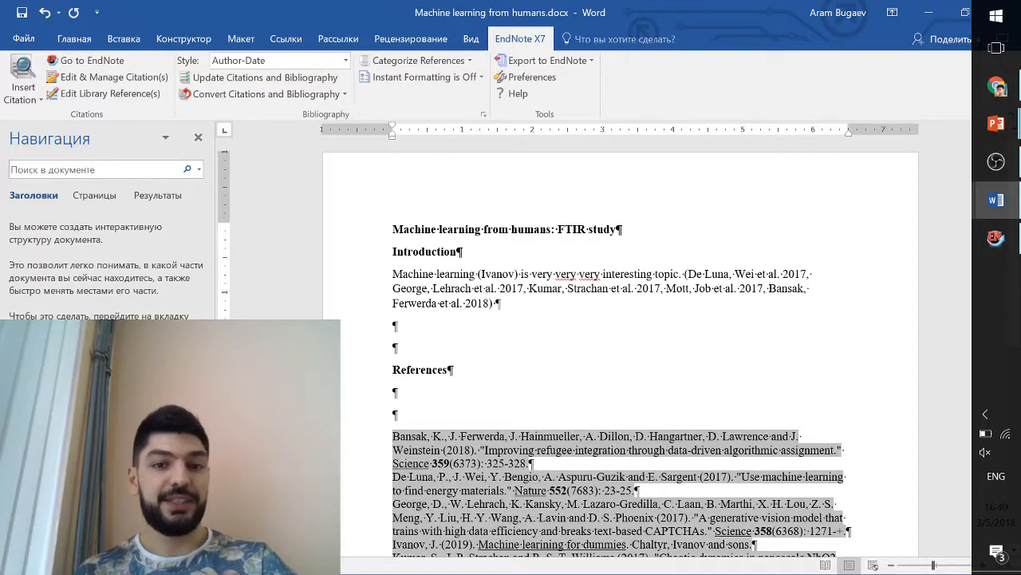
Step: Update the citations and bibliography in the original document "Machine learning from humans.docx" and select all of its content
click(497, 303)
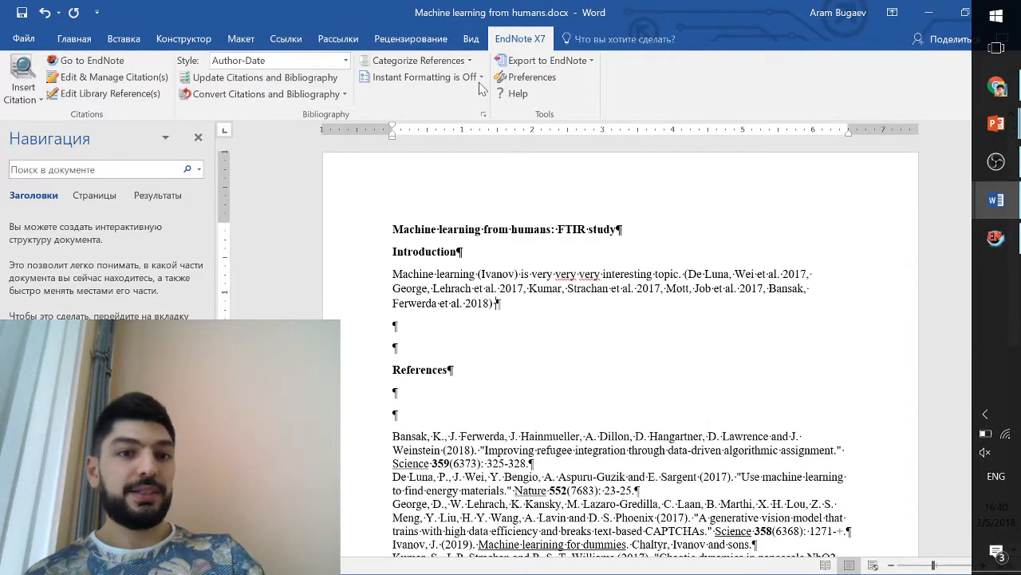
click(332, 77)
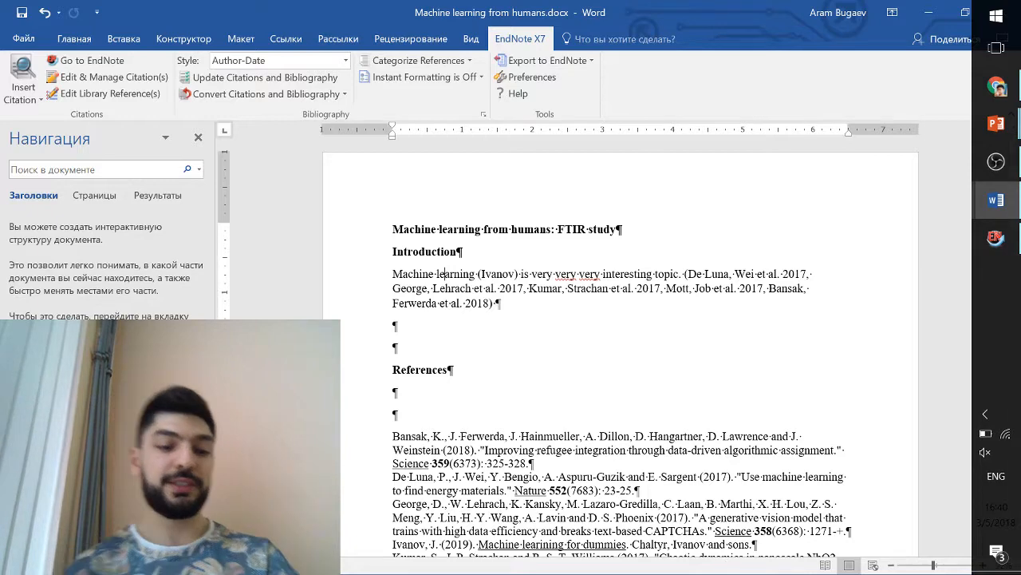
key(ctrl+a)
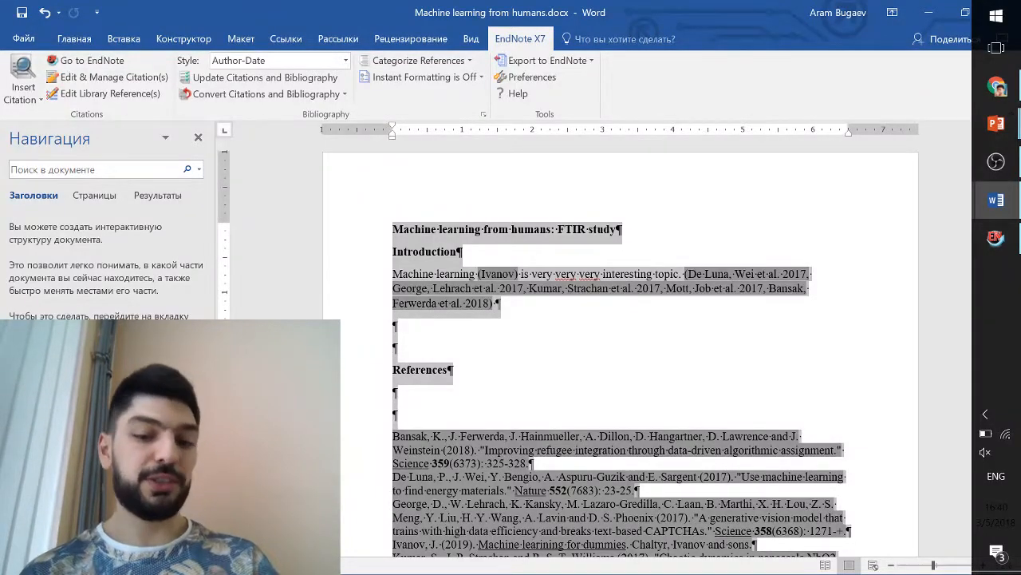
Step: Try unlinking all citation and bibliography fields in the selected document into static text, and undo it
key(ctrl+shift+F9)
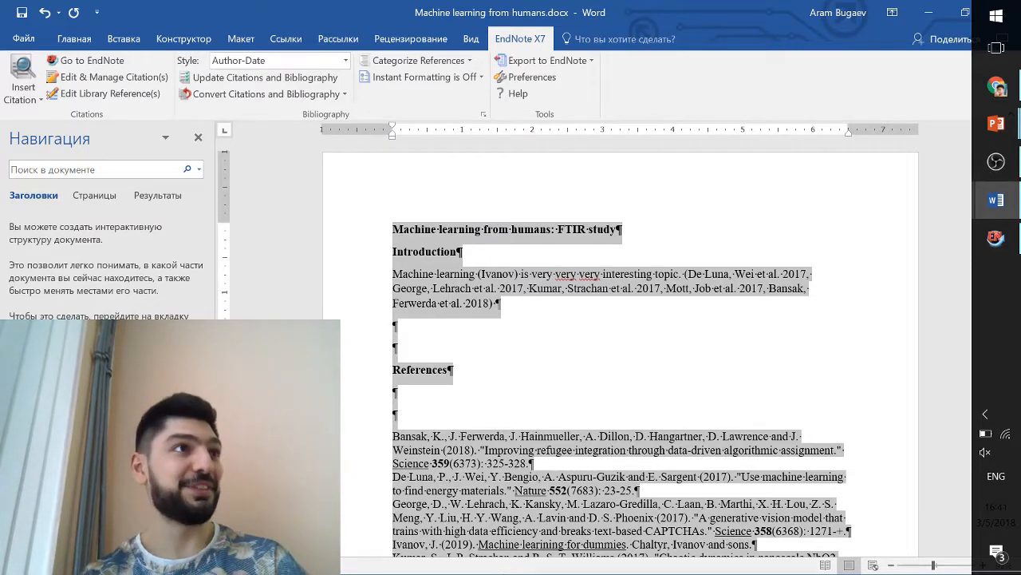
key(ctrl+z)
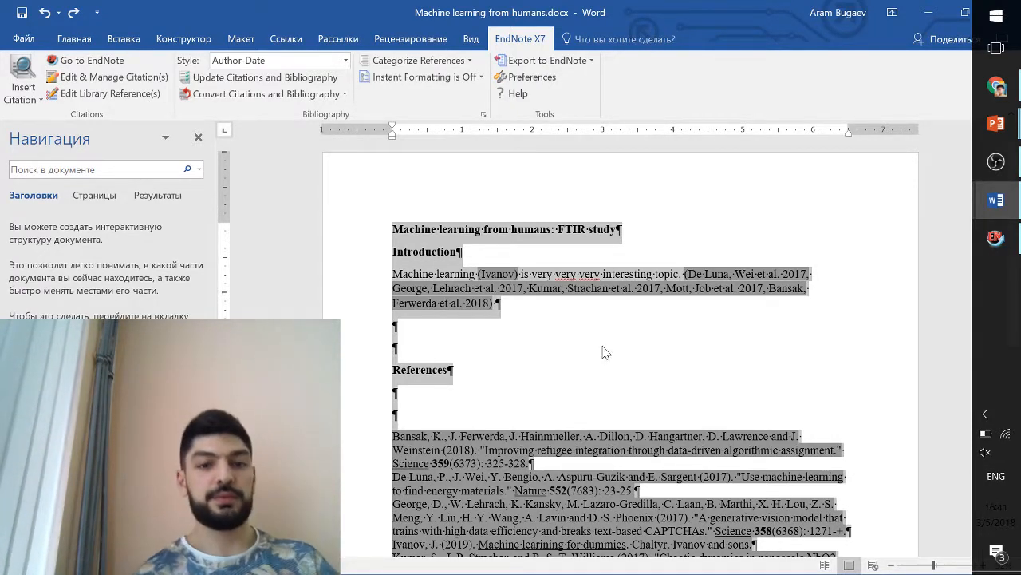
Step: Convert the document's citations to EndNote unformatted citations and deselect the text
click(340, 94)
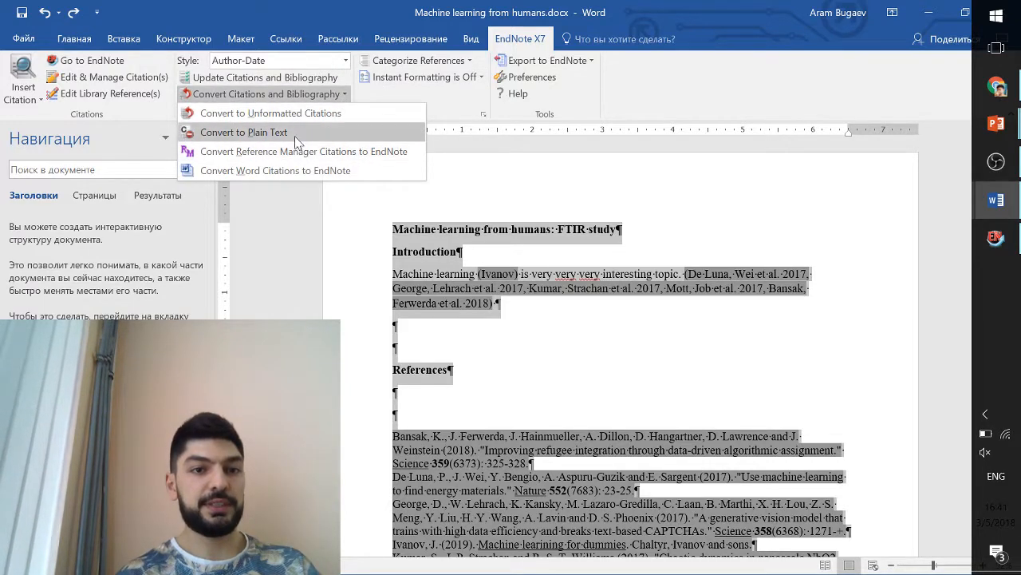
click(295, 114)
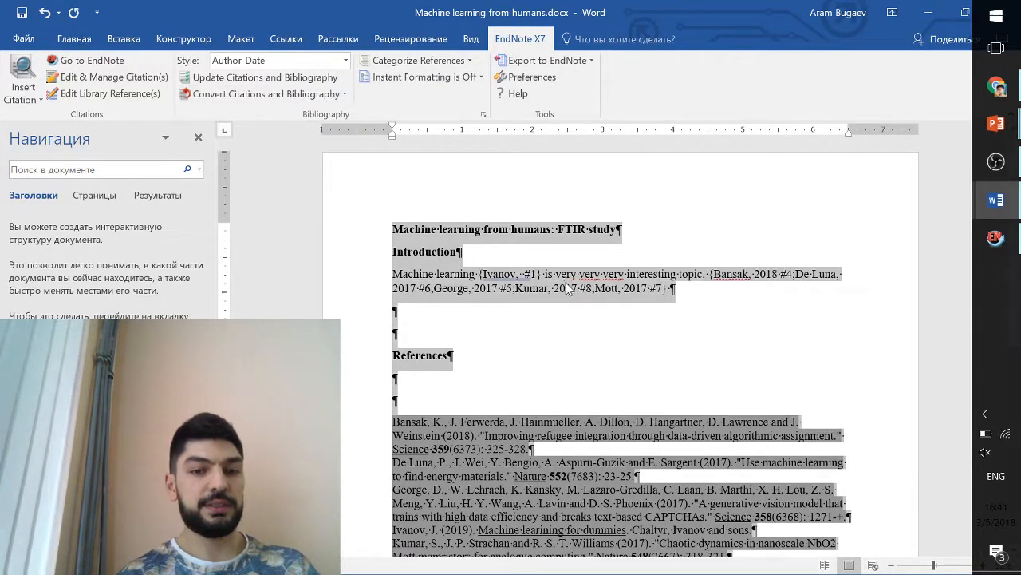
click(682, 311)
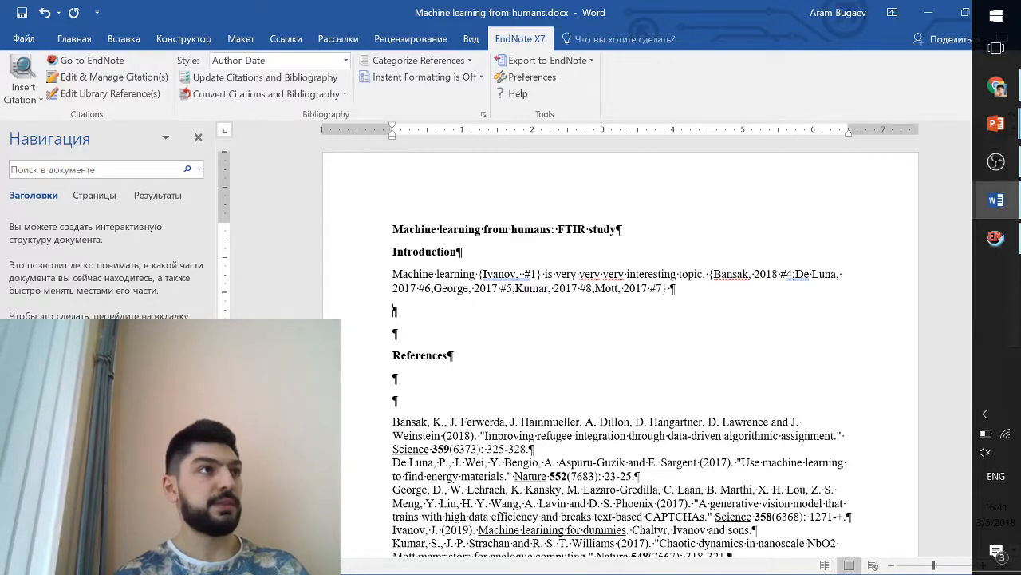
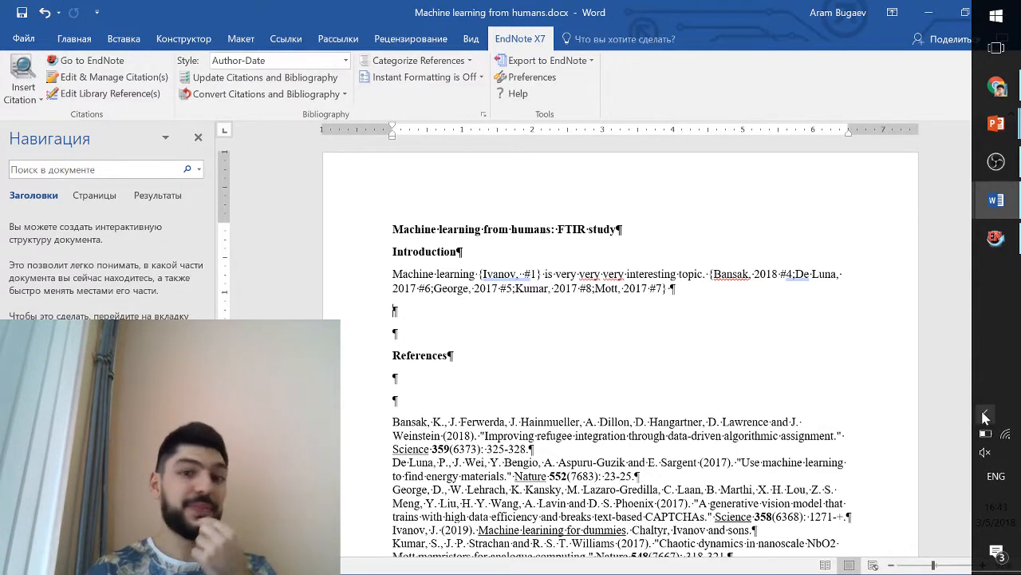
Step: Set the EndNote citation style to ACS and update the document's citations and bibliography
click(998, 237)
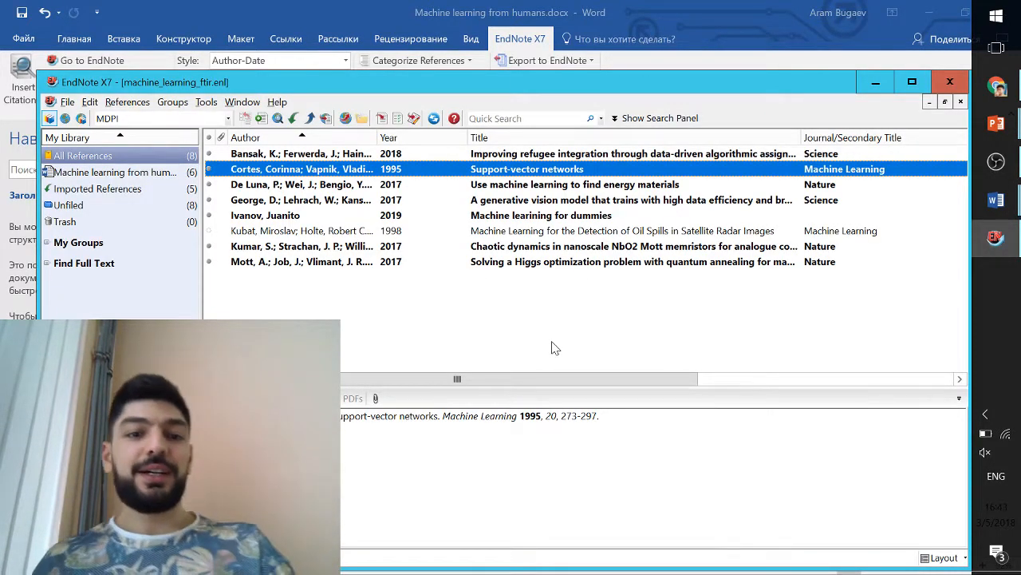
click(345, 63)
click(344, 63)
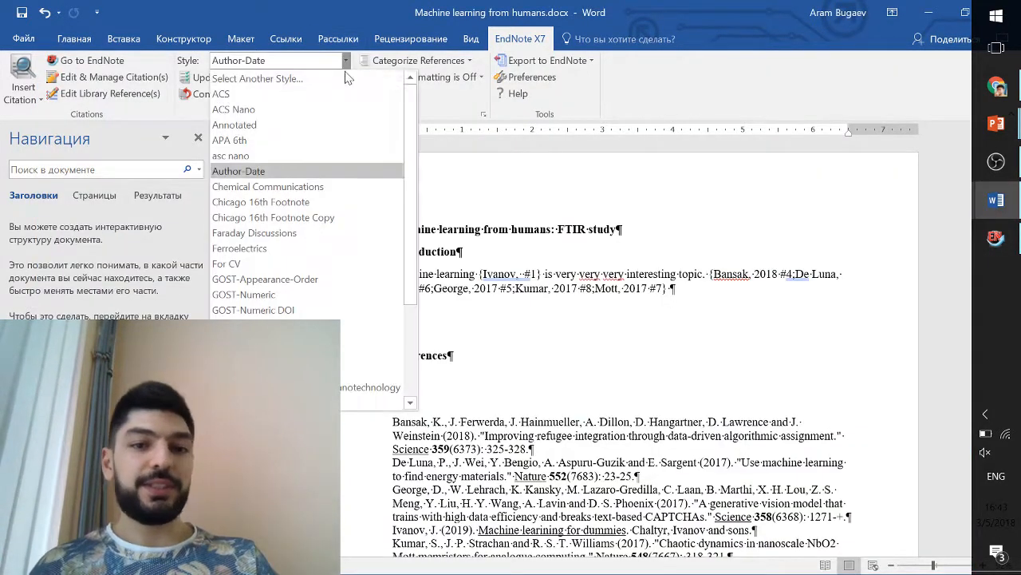
click(292, 94)
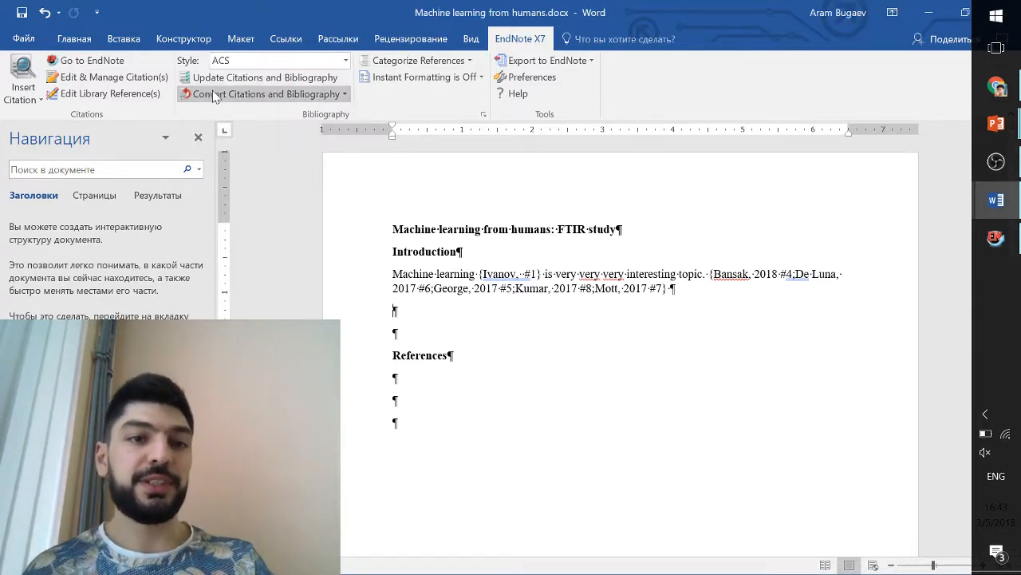
click(185, 76)
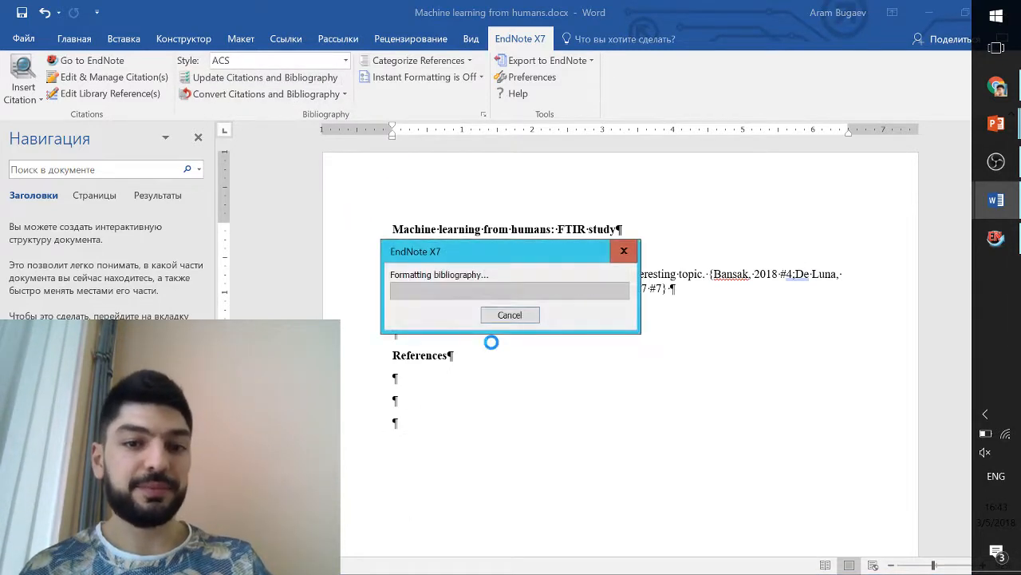
Step: Switch to EndNote and browse the available output styles in the Style Manager, closing it when done
key(alt+Tab)
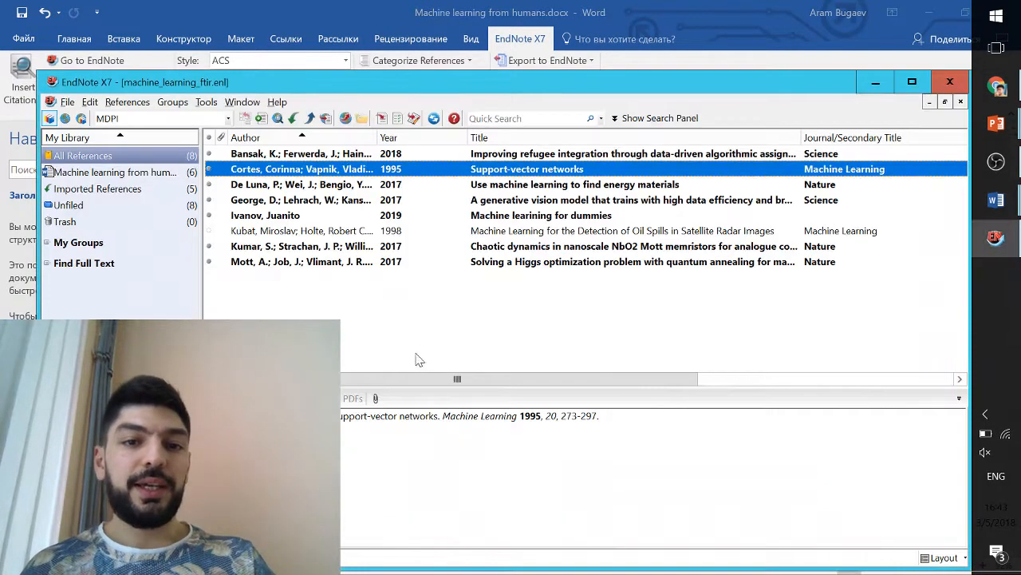
click(125, 103)
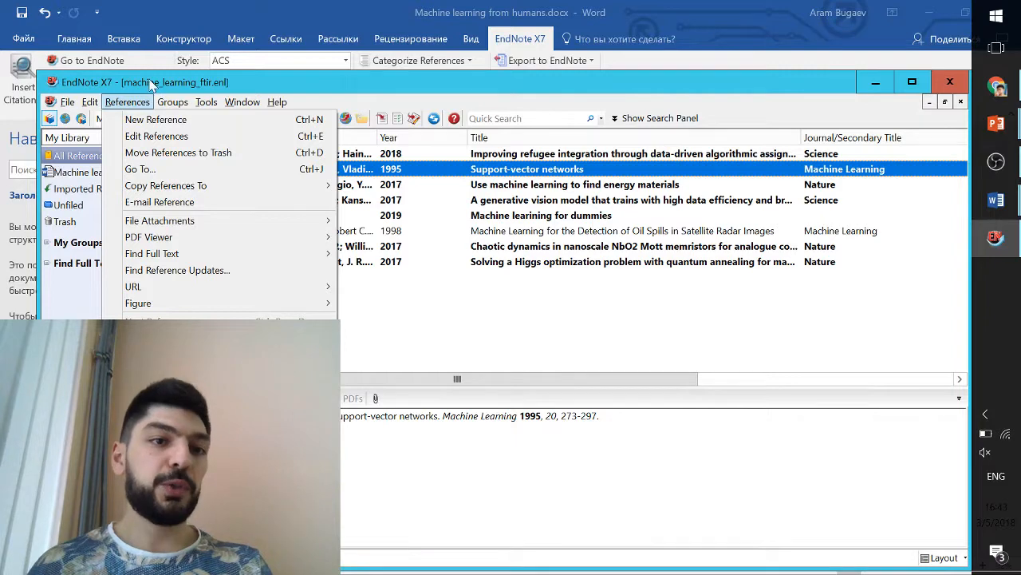
click(148, 101)
click(91, 103)
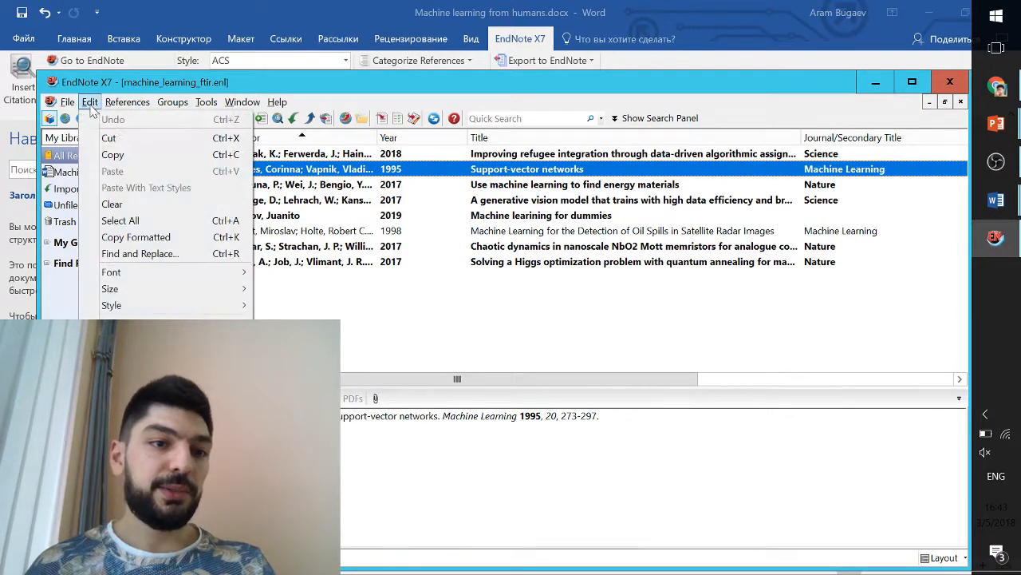
mouse_move(156, 309)
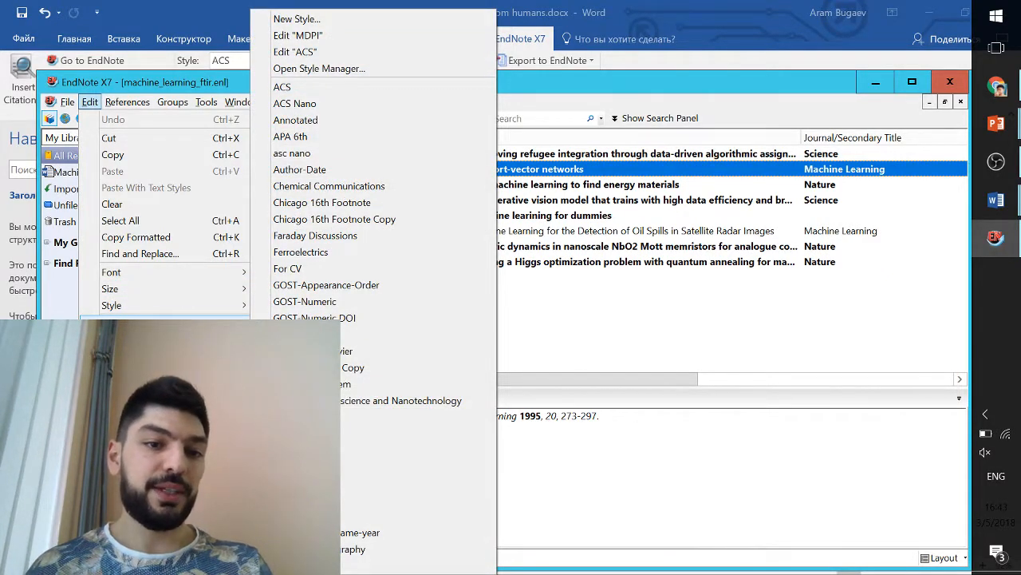
click(361, 69)
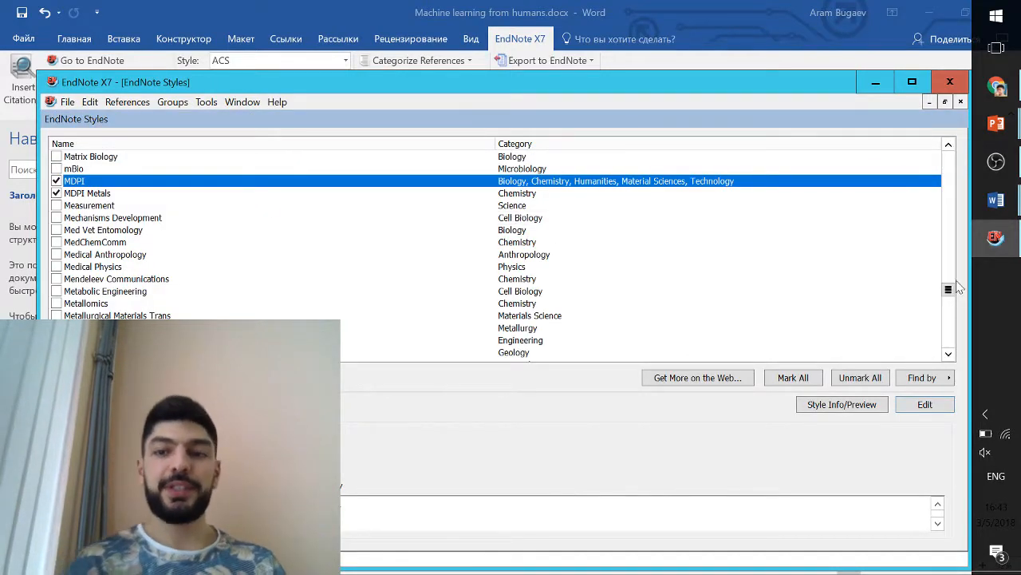
drag(958, 289, 963, 177)
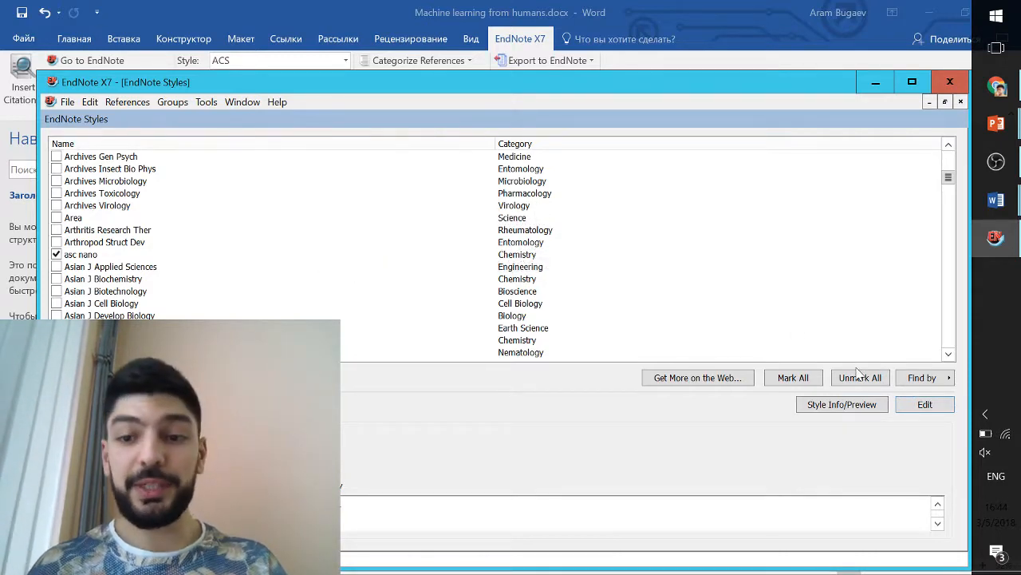
click(961, 101)
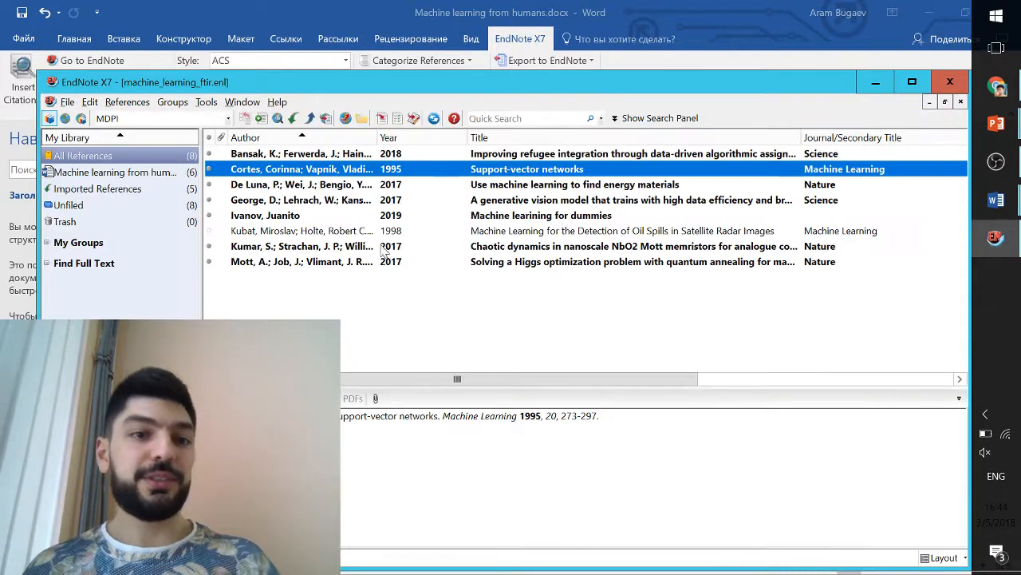
Step: Open the ACS output style for editing, look over its sections and show its bibliography templates
click(89, 102)
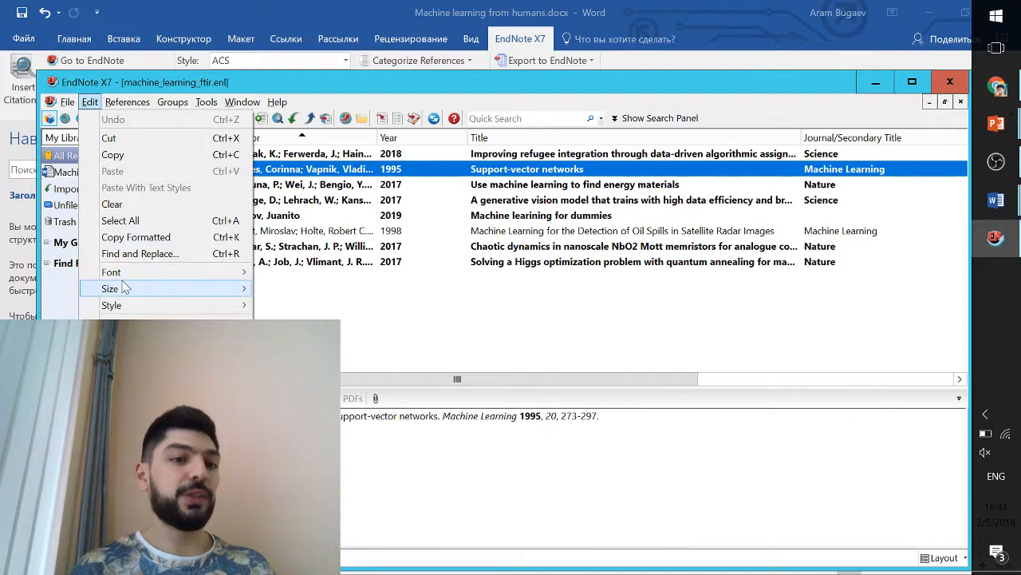
mouse_move(130, 290)
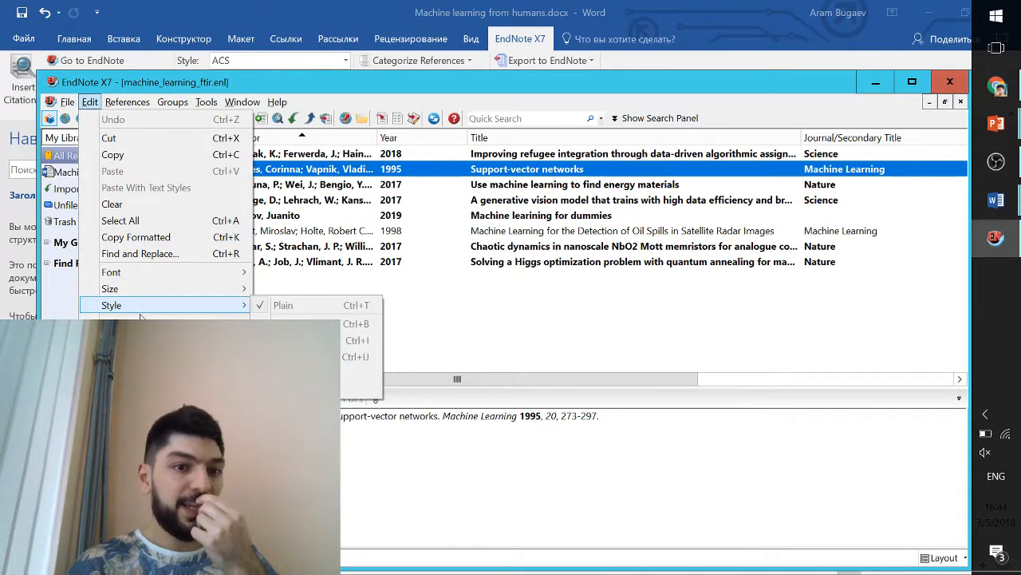
mouse_move(144, 322)
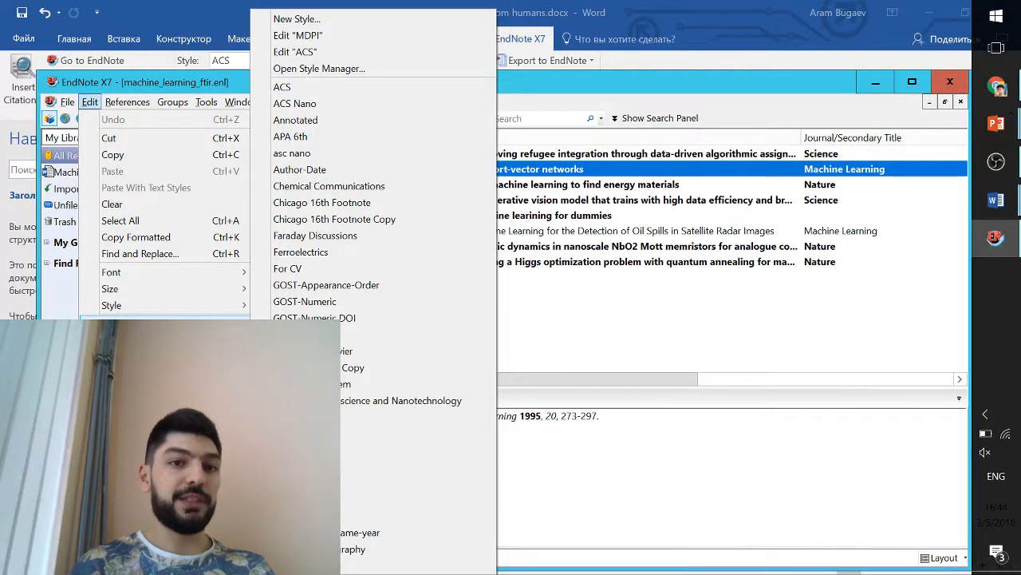
click(313, 53)
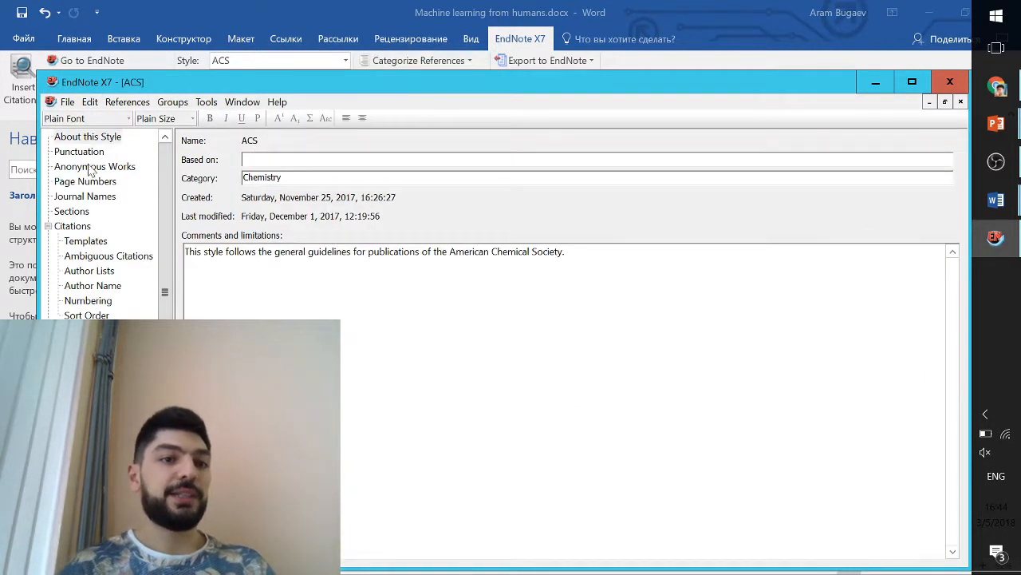
drag(243, 80, 238, 26)
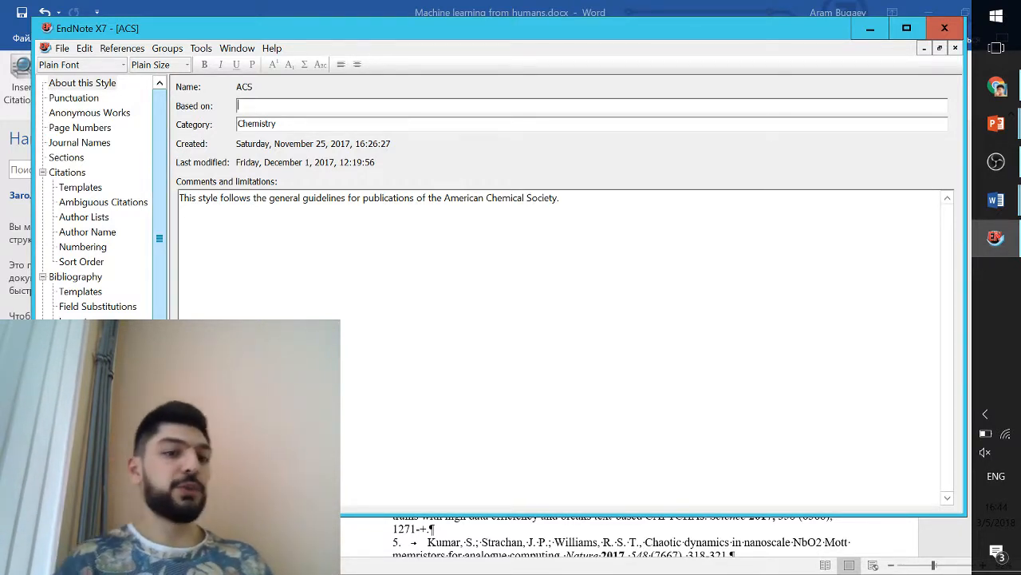
scroll(95, 200, down, 3)
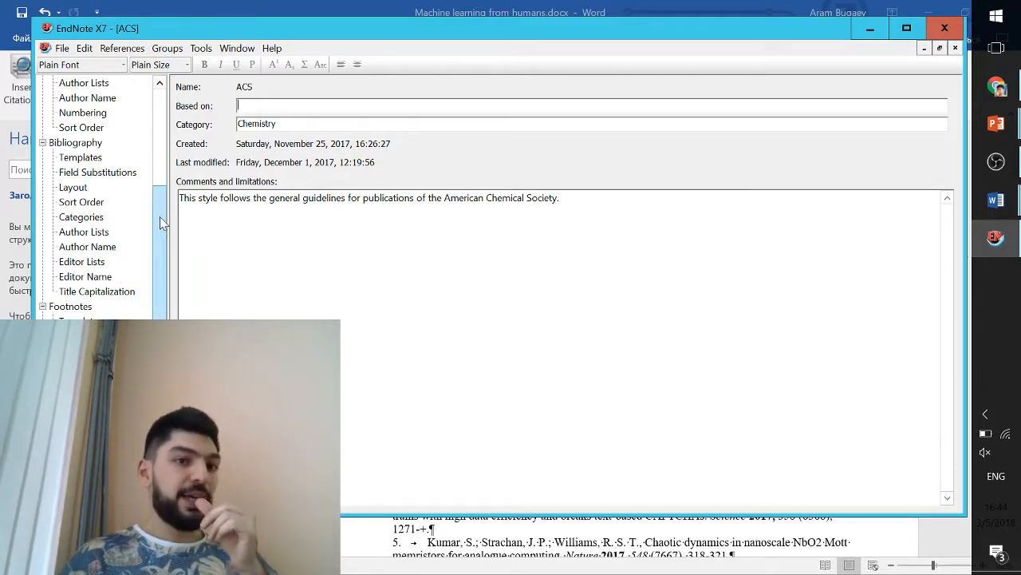
drag(163, 221, 175, 129)
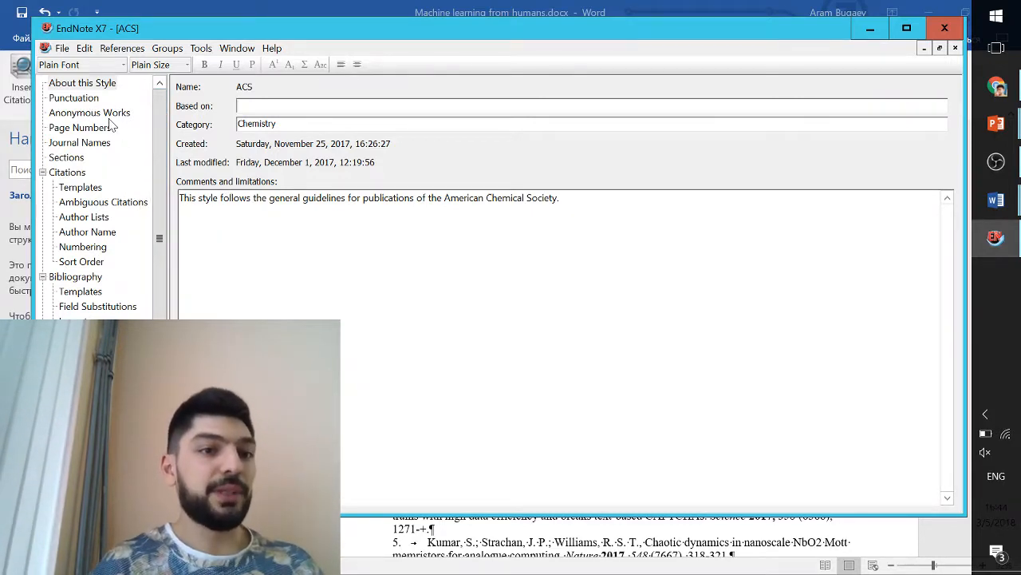
click(84, 293)
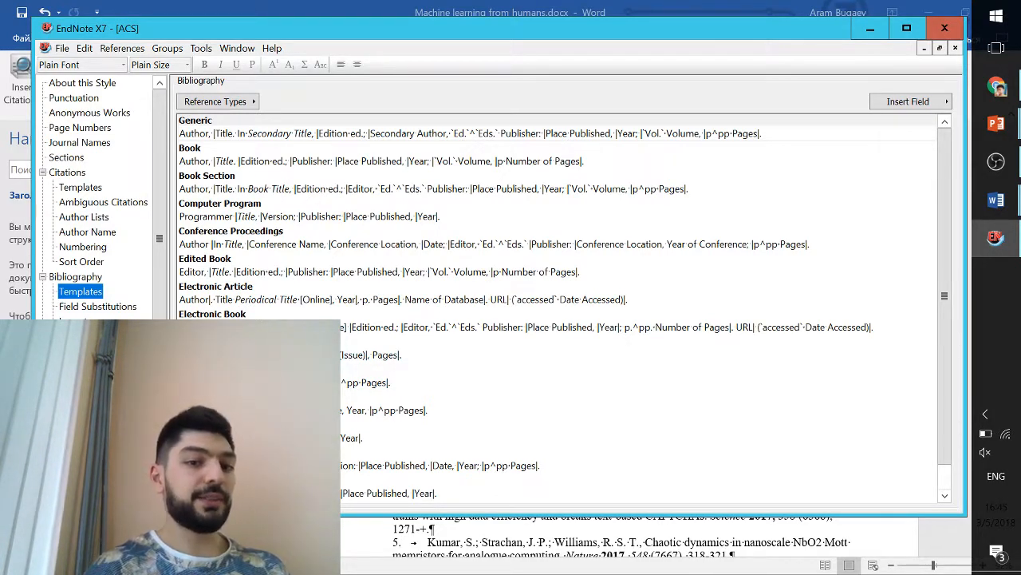
Step: Toggle bold off and back on for a field in the ACS journal article bibliography template
click(291, 356)
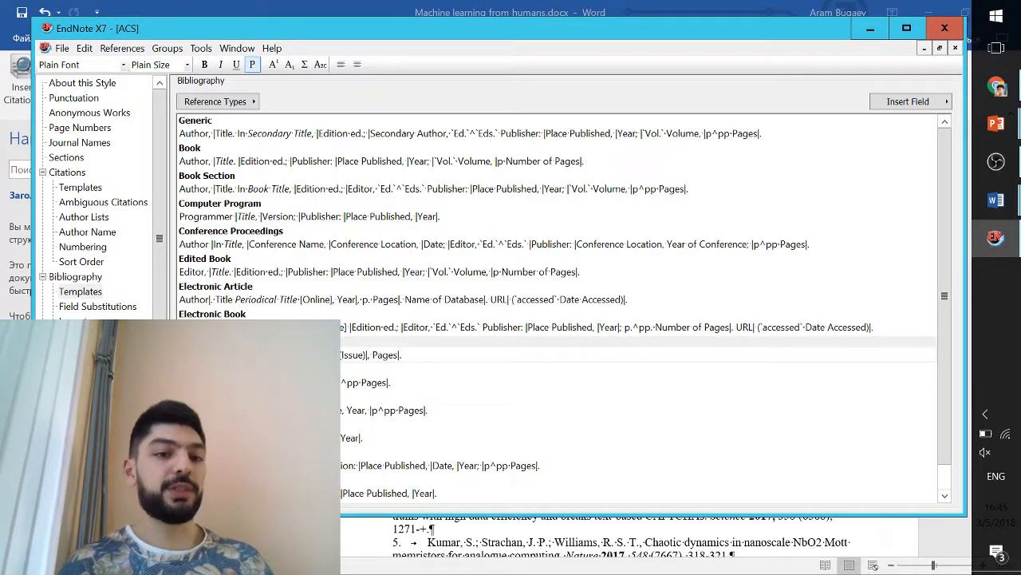
double_click(284, 355)
key(ctrl+b)
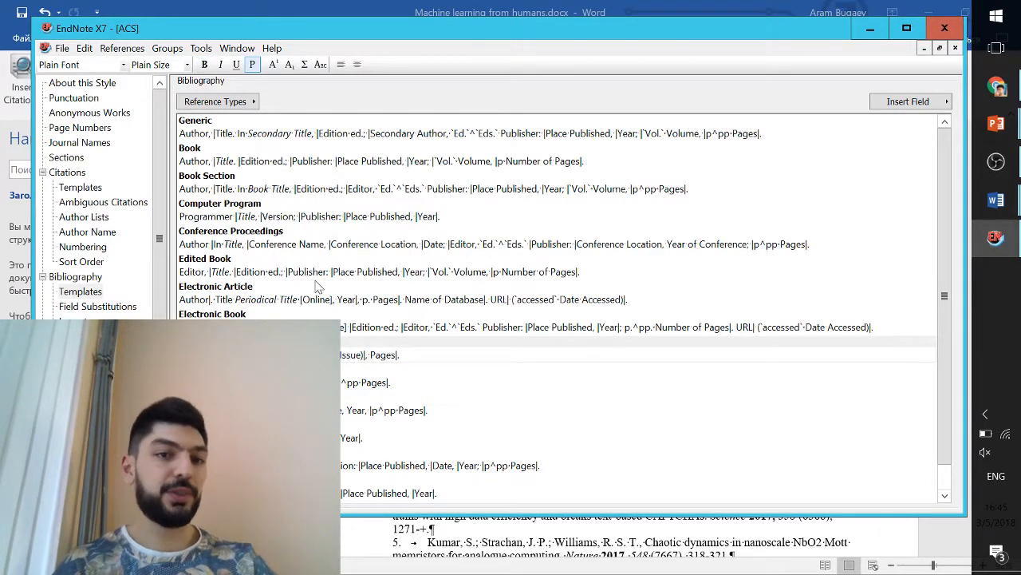
click(205, 65)
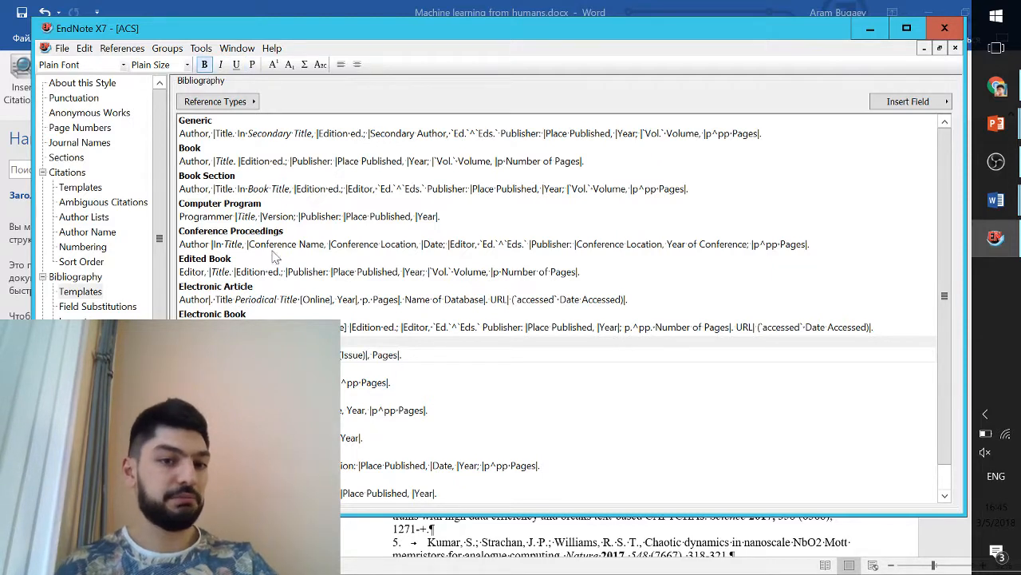
Step: Append the DOI field after Pages at the end of the journal article bibliography template
click(410, 357)
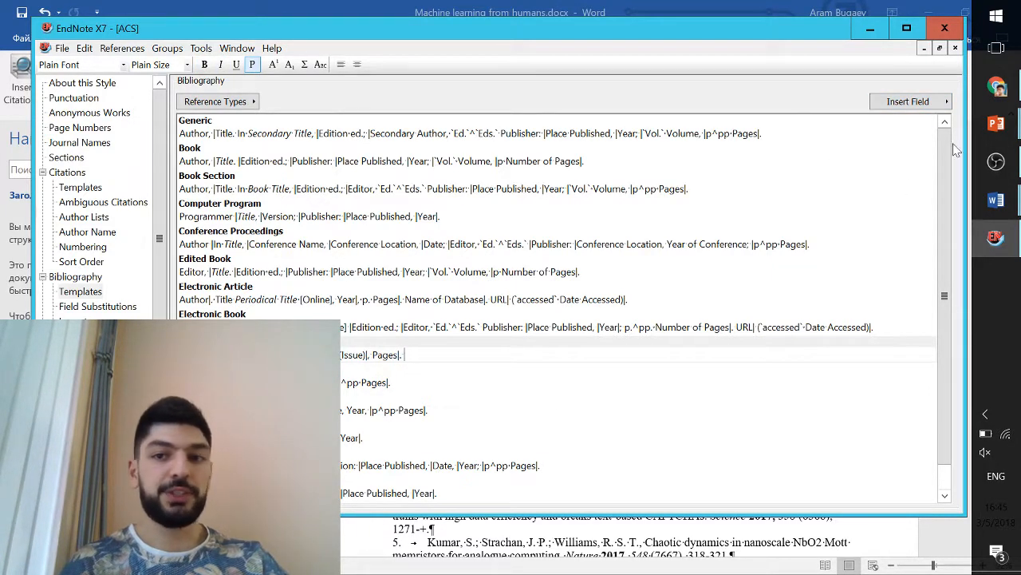
click(932, 101)
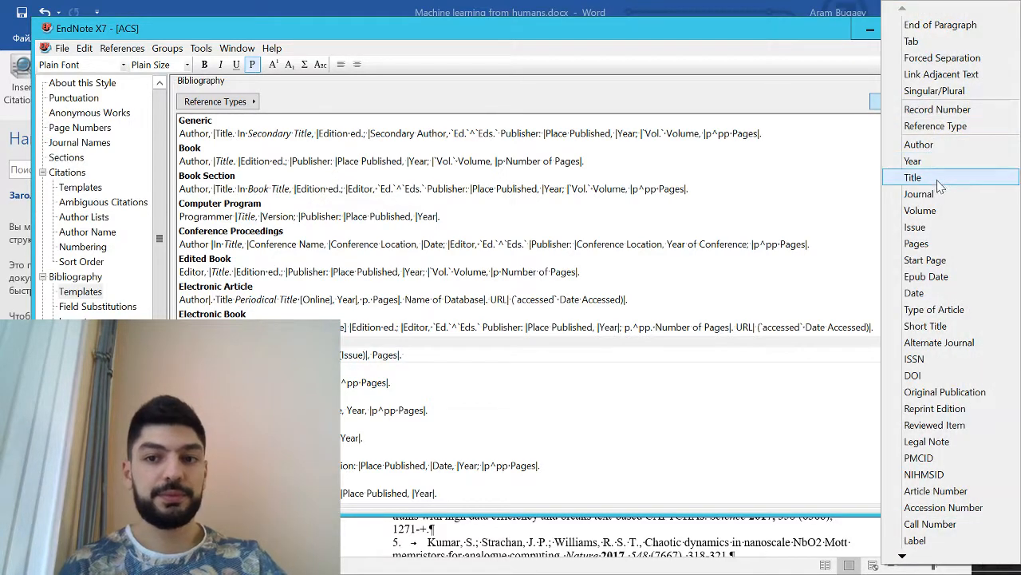
click(931, 382)
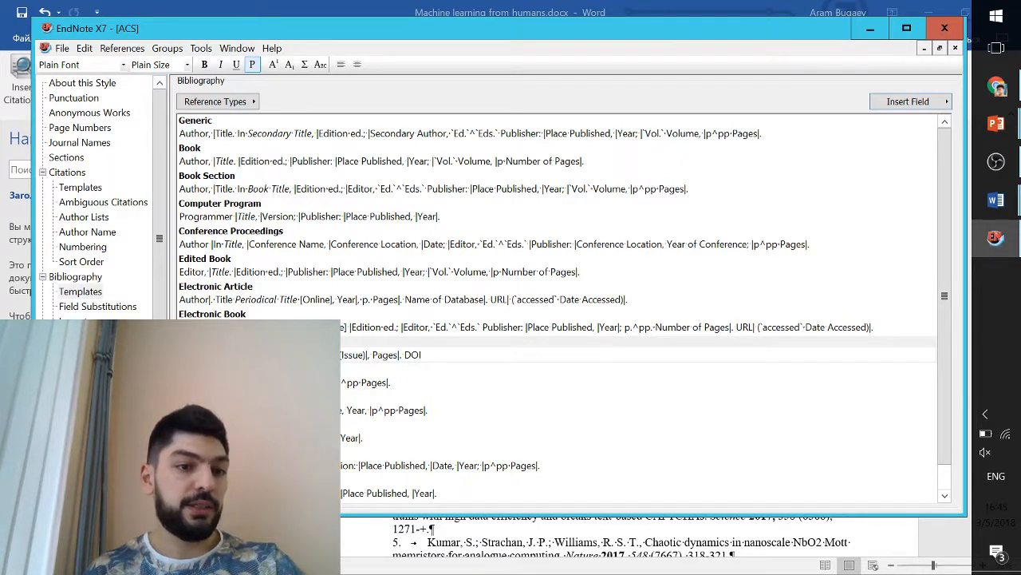
Step: In the bibliography author lists, try abbreviating 3 or more authors to the first 1 with ", et al.", and restore listing all author names
click(84, 367)
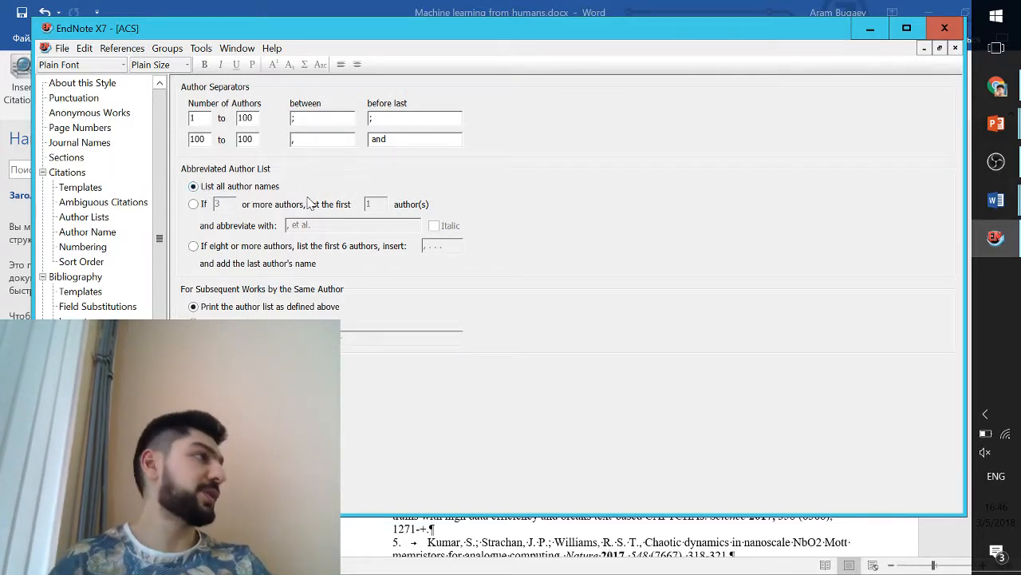
click(194, 205)
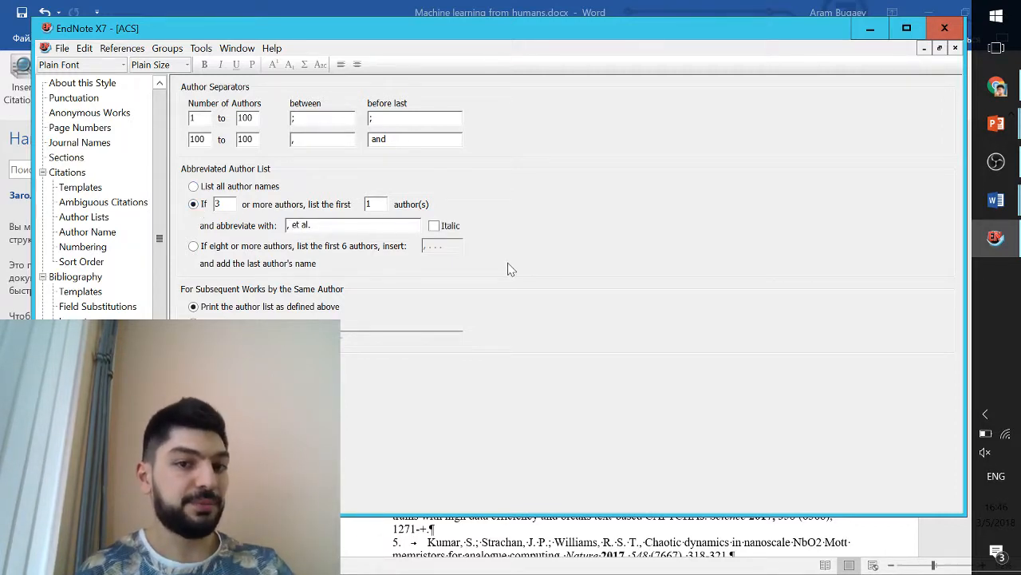
click(227, 187)
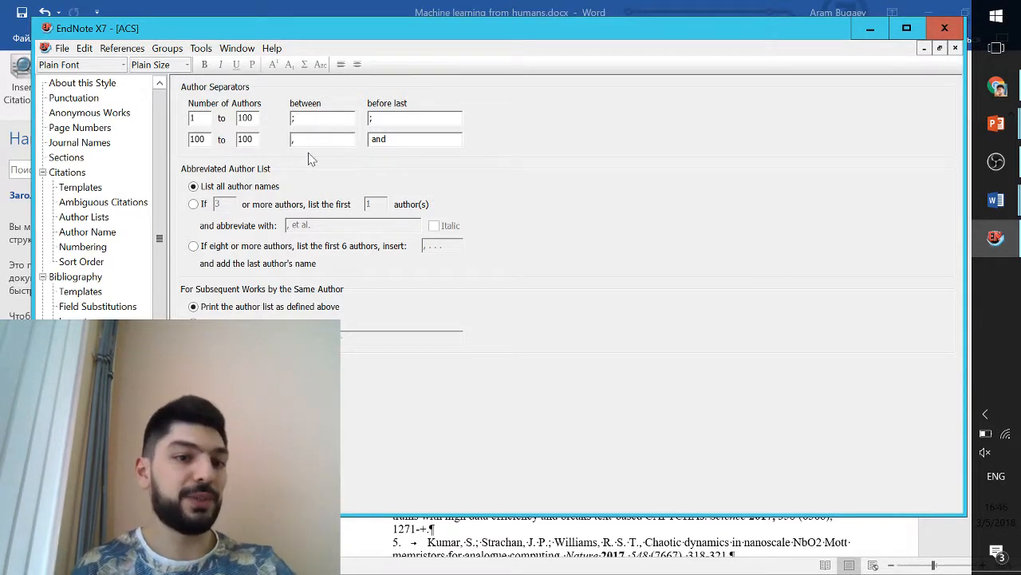
Step: Show the author name format settings for the ACS style's bibliography
click(87, 381)
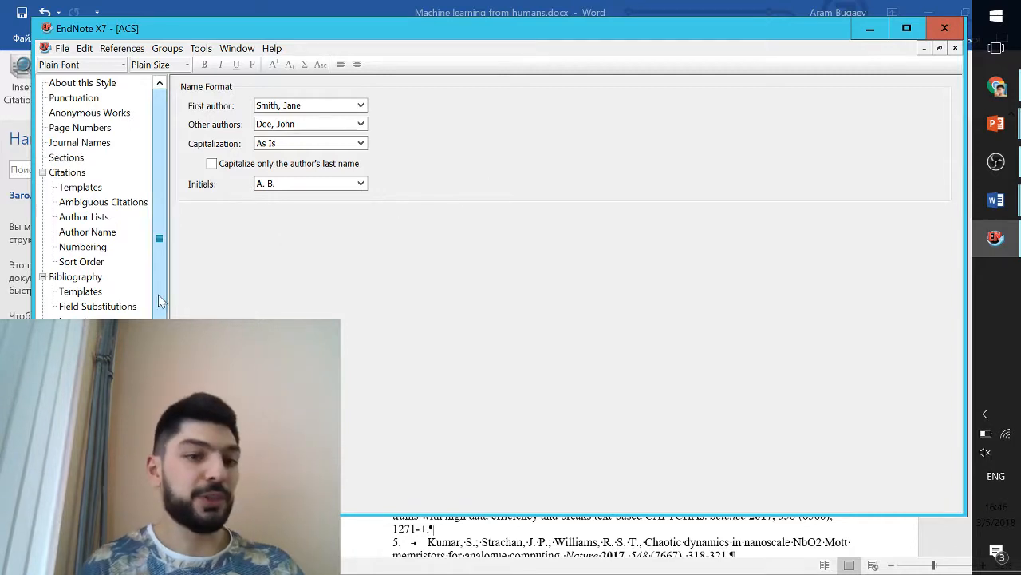
Step: Show the journal name format settings of the ACS style and close the style without saving its changes
drag(159, 334, 192, 276)
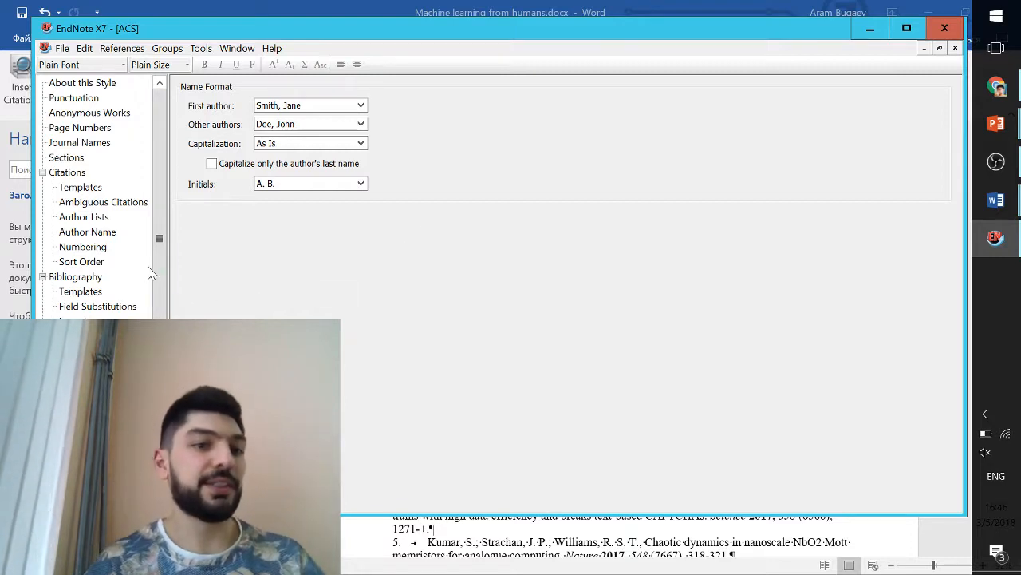
drag(162, 287, 173, 264)
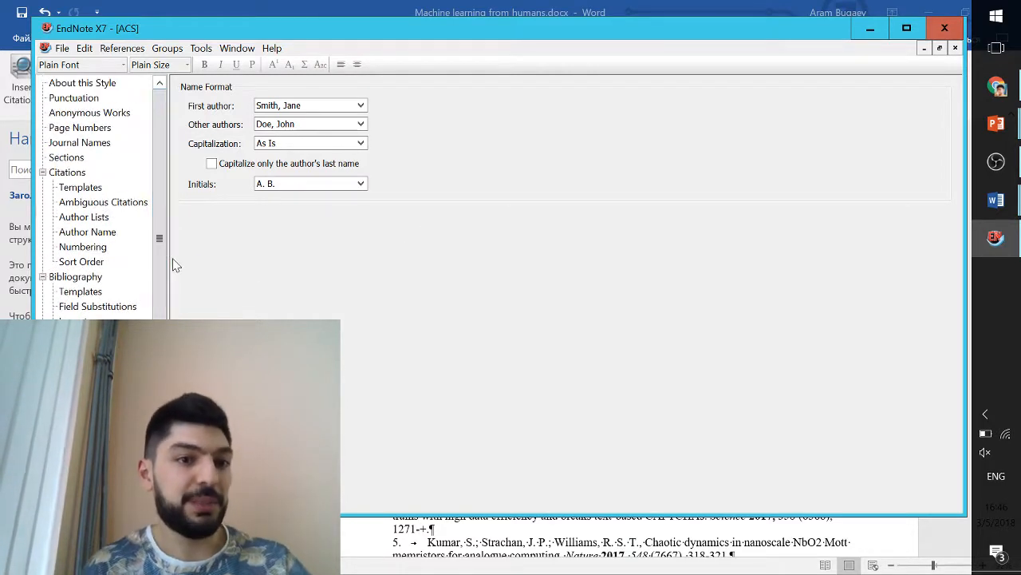
click(98, 144)
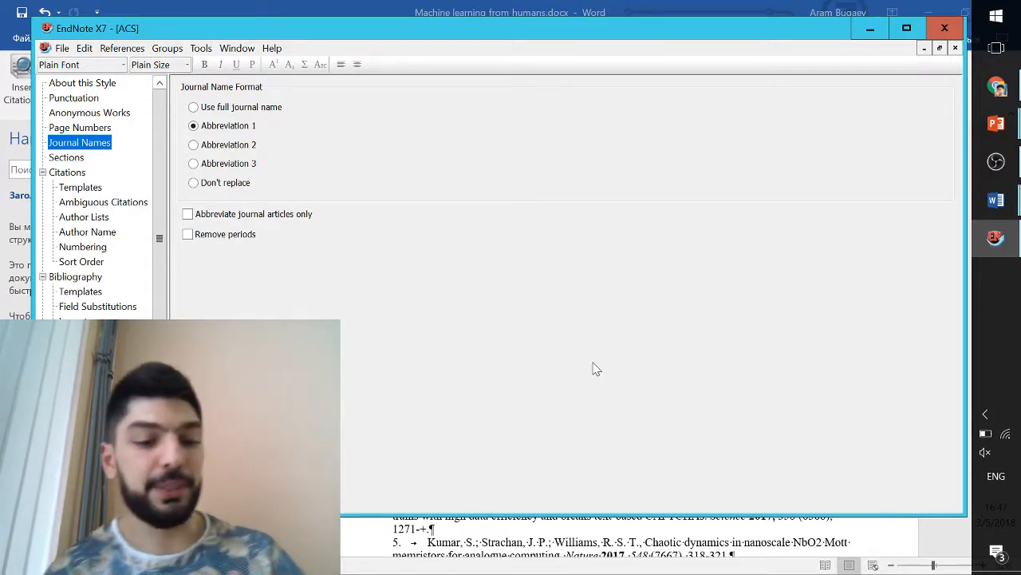
key(ctrl+w)
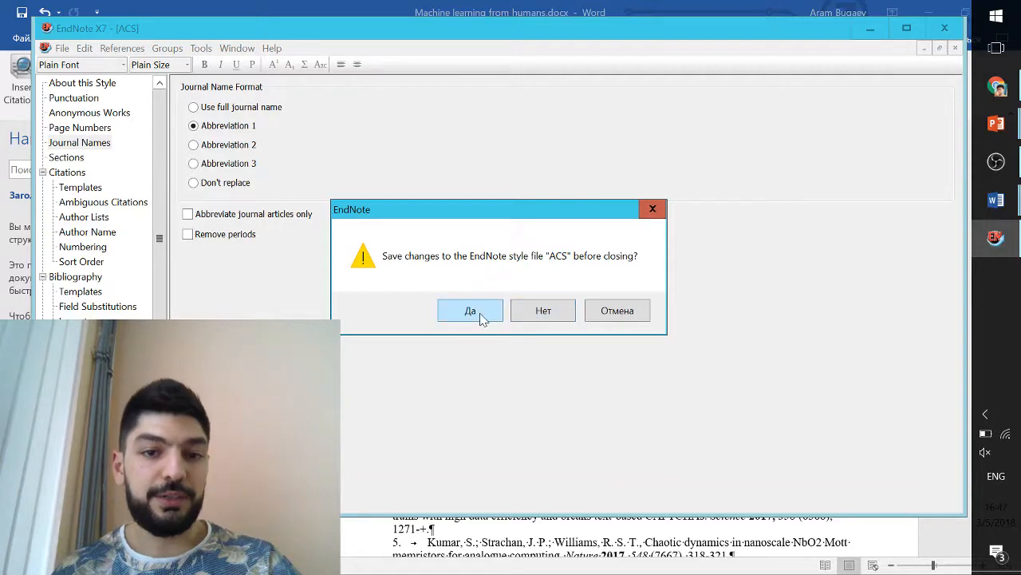
click(535, 314)
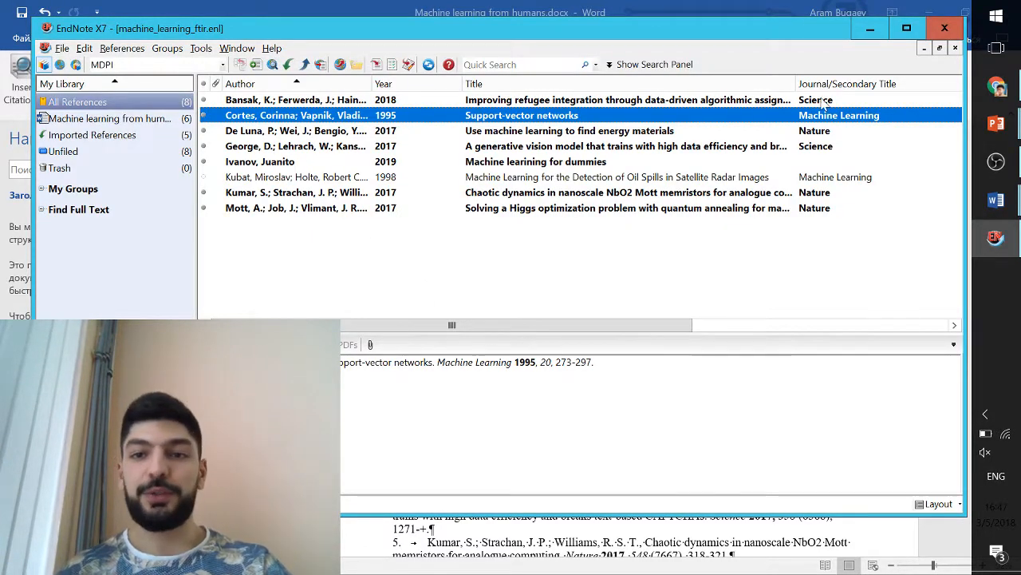
Step: Open the recent library English_Thesis.enl alongside the machine_learning_ftir library
click(823, 104)
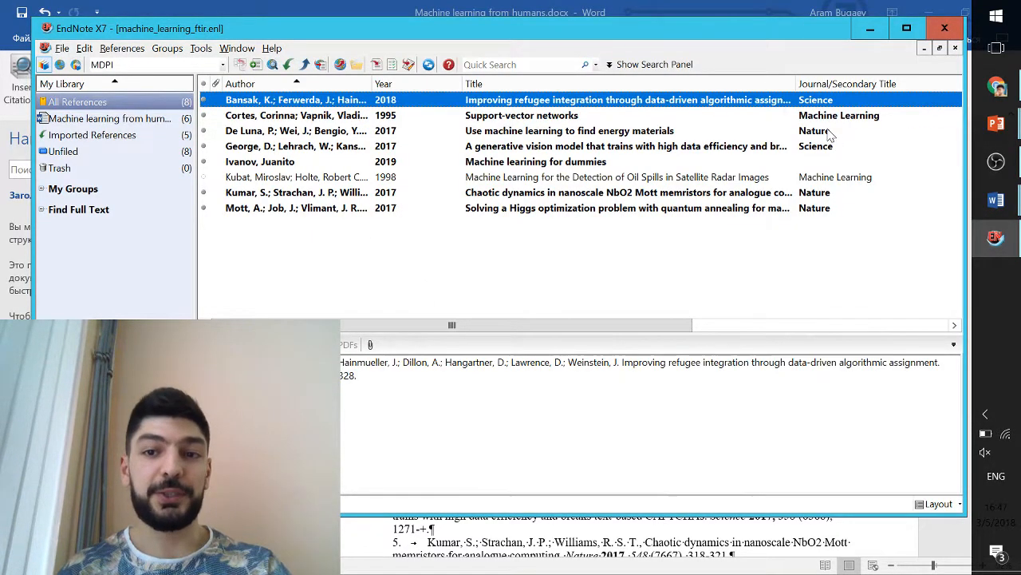
click(826, 130)
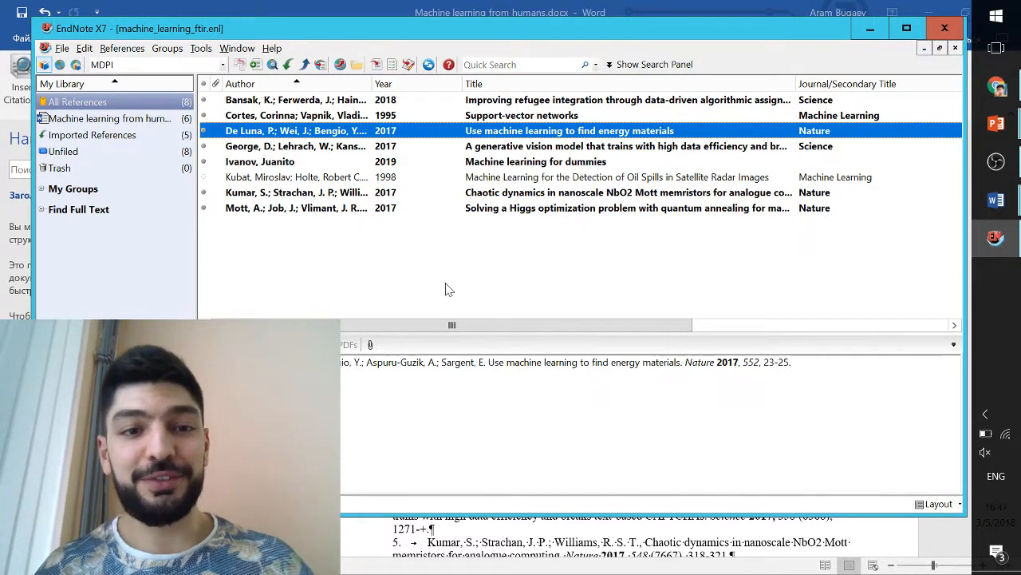
click(62, 50)
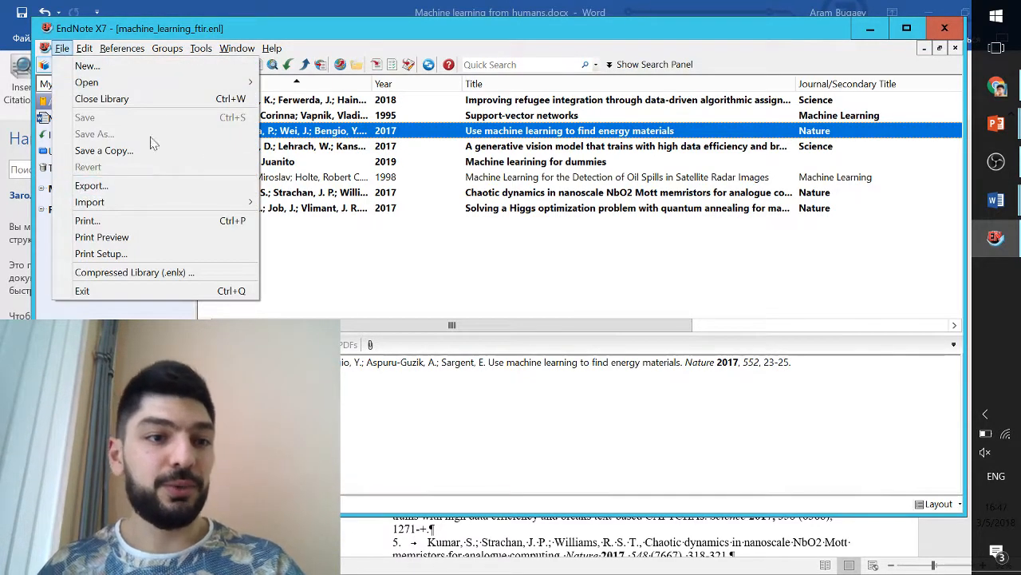
mouse_move(87, 83)
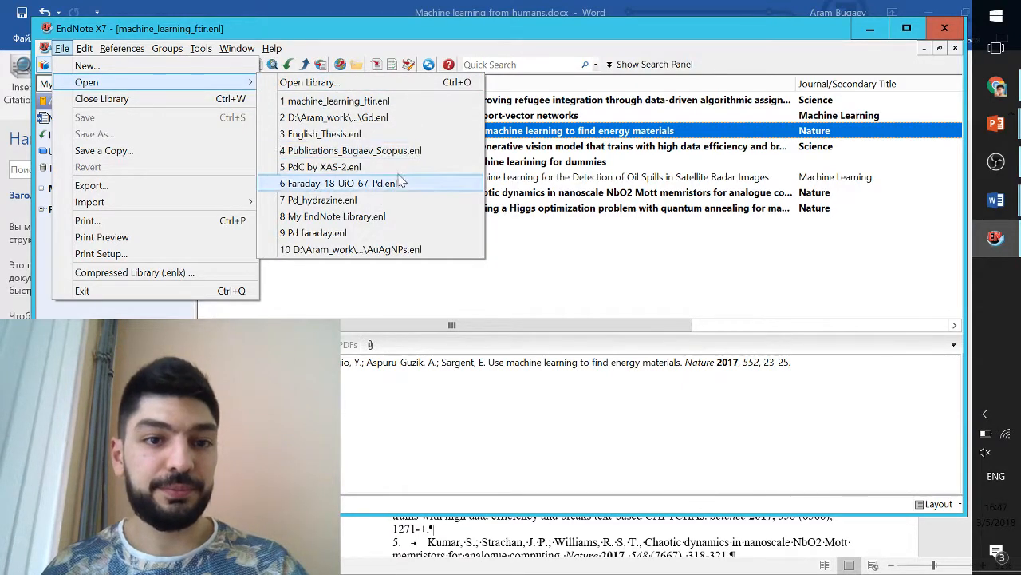
click(393, 138)
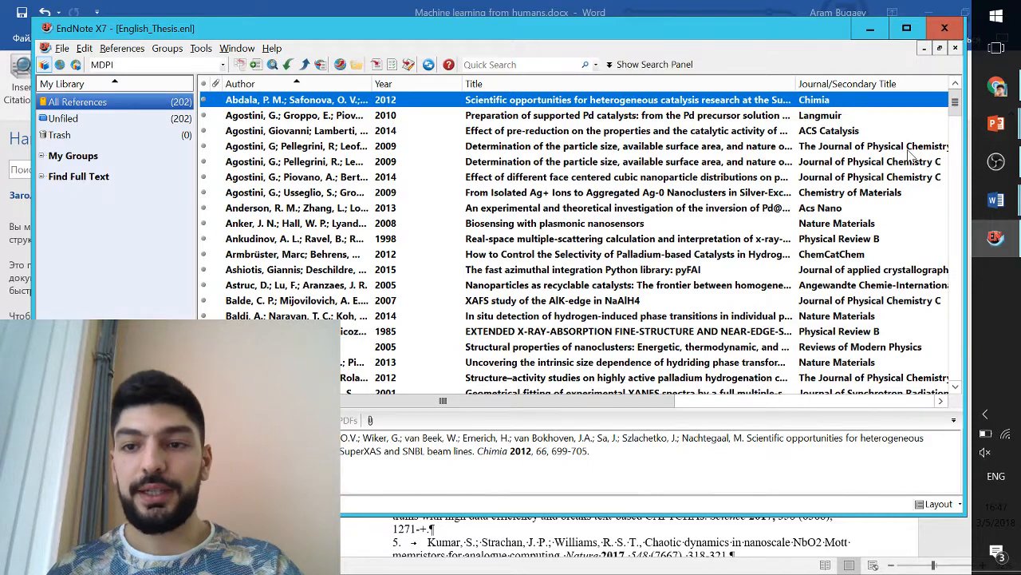
Step: Copy the 2014 ACS Catalysis, both 2009 Journal of Physical Chemistry C, 1998 Physical Review B and 2005 Reviews of Modern Physics references into machine_learning_ftir.enl
click(888, 163)
ctrl+click(891, 147)
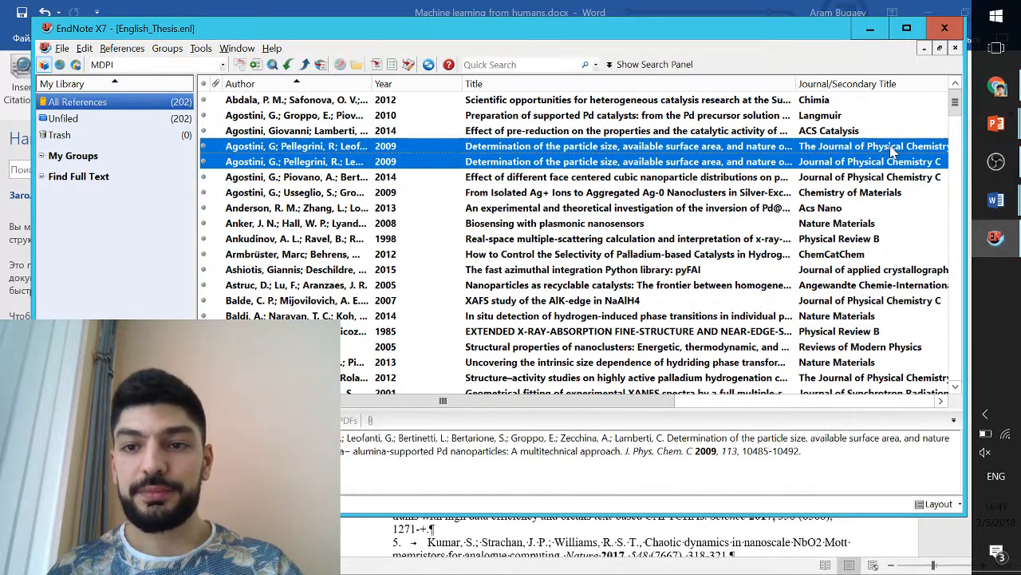
ctrl+click(832, 132)
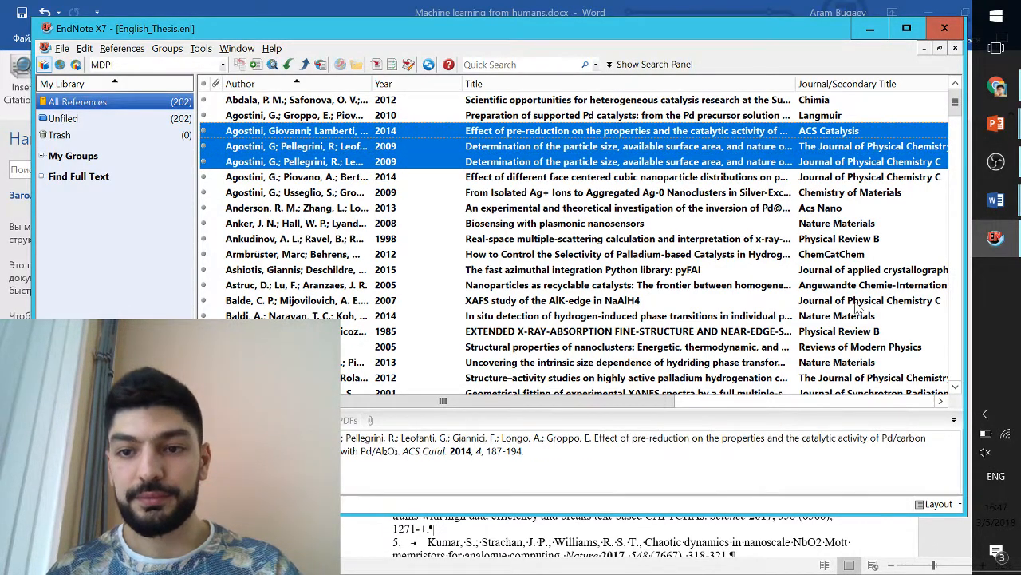
ctrl+click(855, 241)
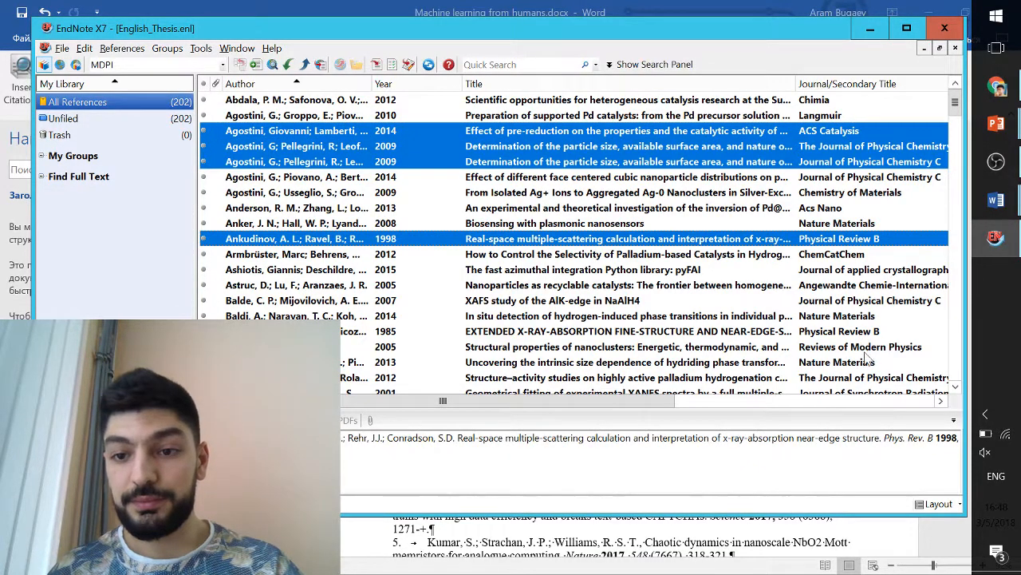
scroll(916, 357, down, 1)
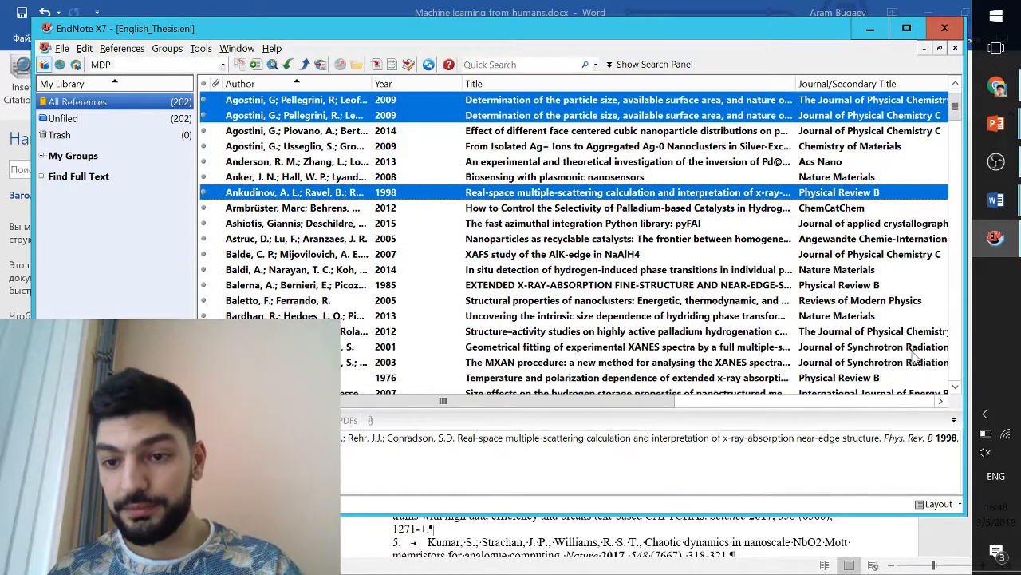
ctrl+click(881, 303)
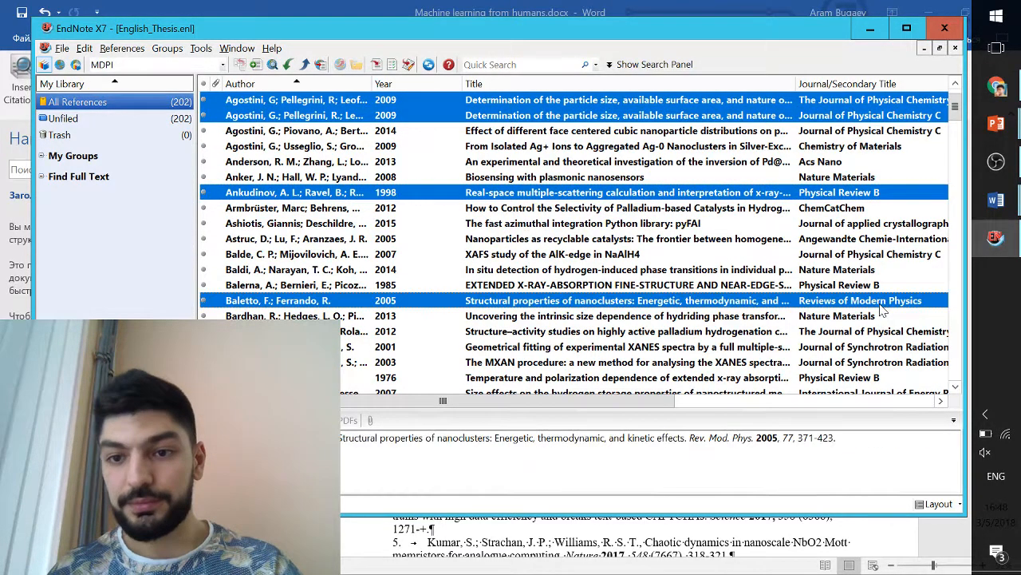
key(ctrl+Tab)
click(339, 245)
key(ctrl+v)
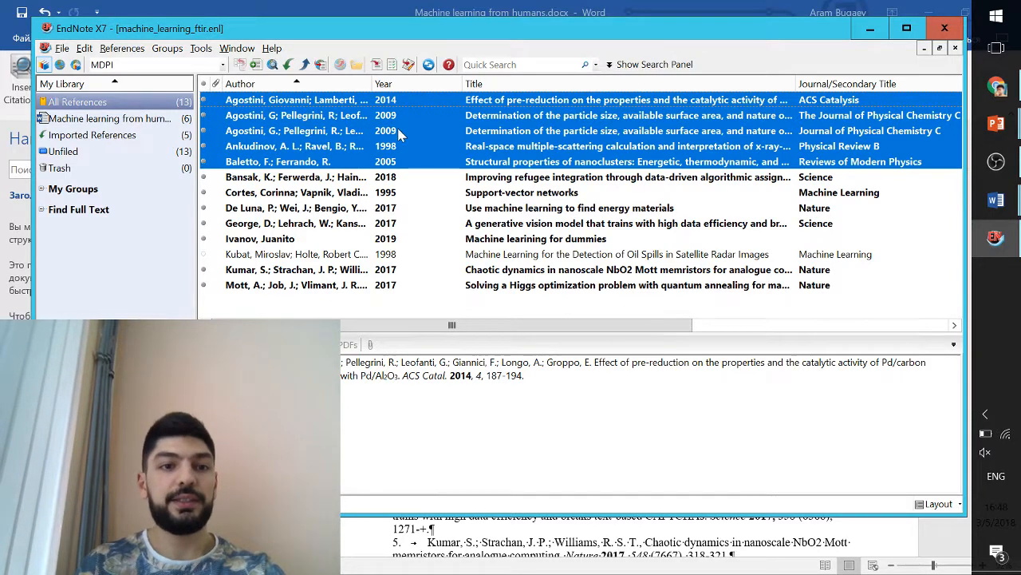
Step: Insert the five pasted references as a citation at the end of the Introduction sentence in the Word document
key(alt+Tab)
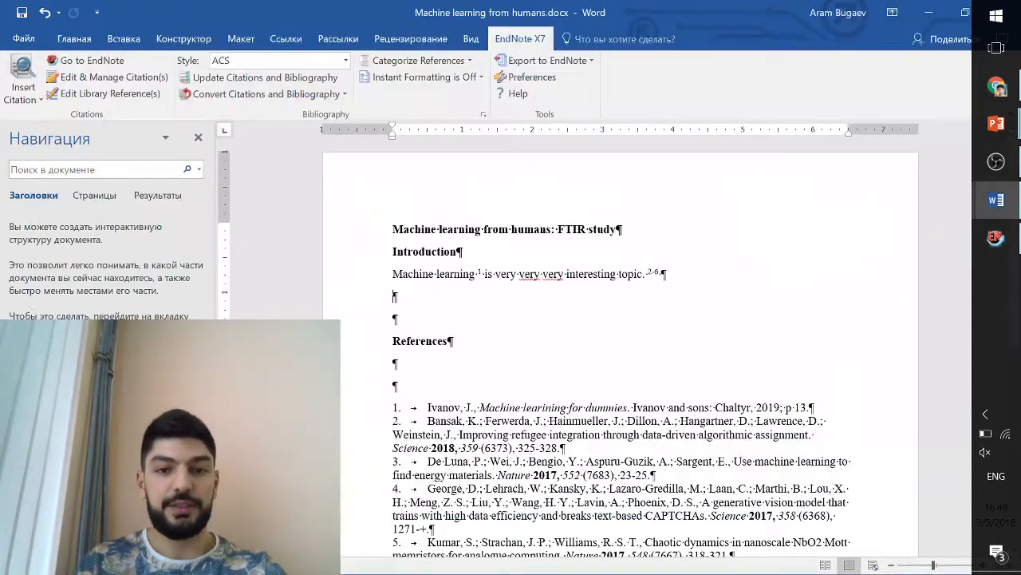
key(alt+Tab)
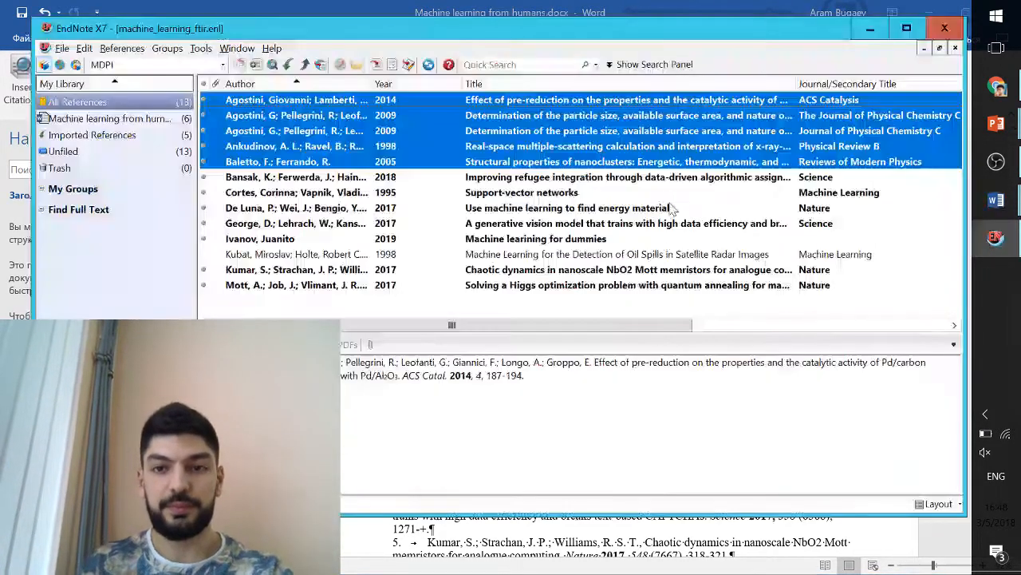
key(alt+2)
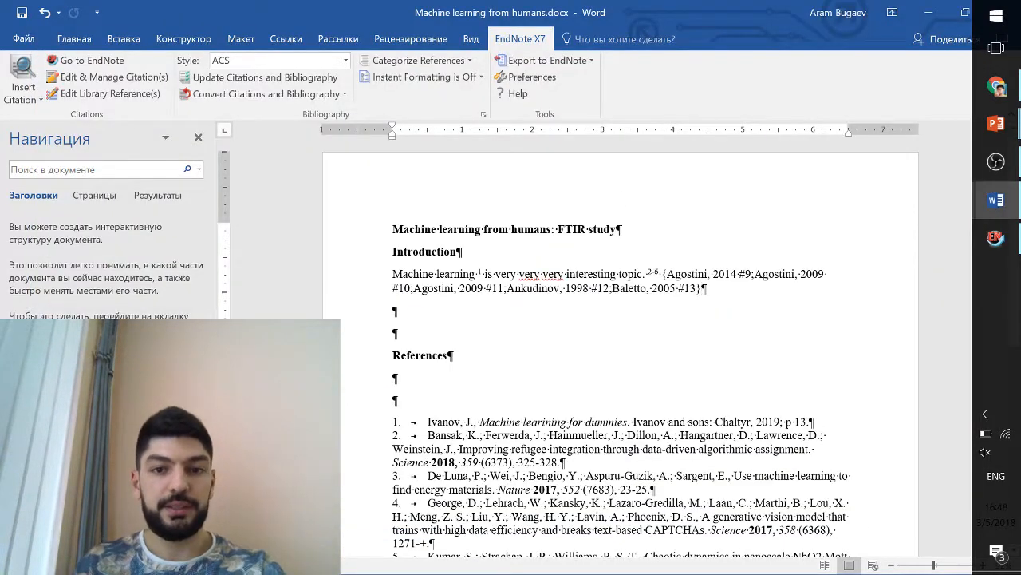
Step: Update the document's citations and bibliography in ACS style and review how journal names are abbreviated in the reference list
click(223, 78)
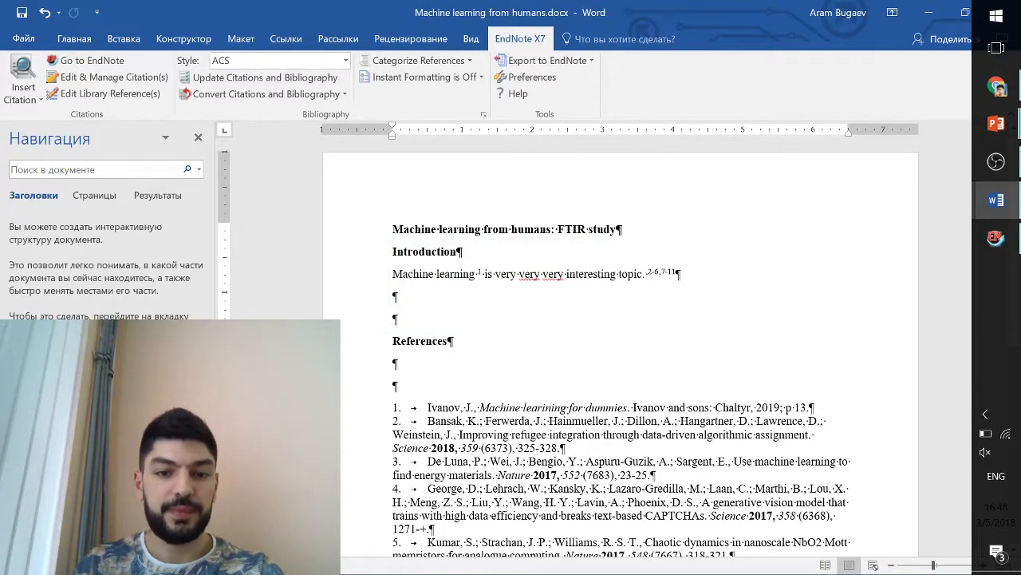
scroll(621, 348, down, 3)
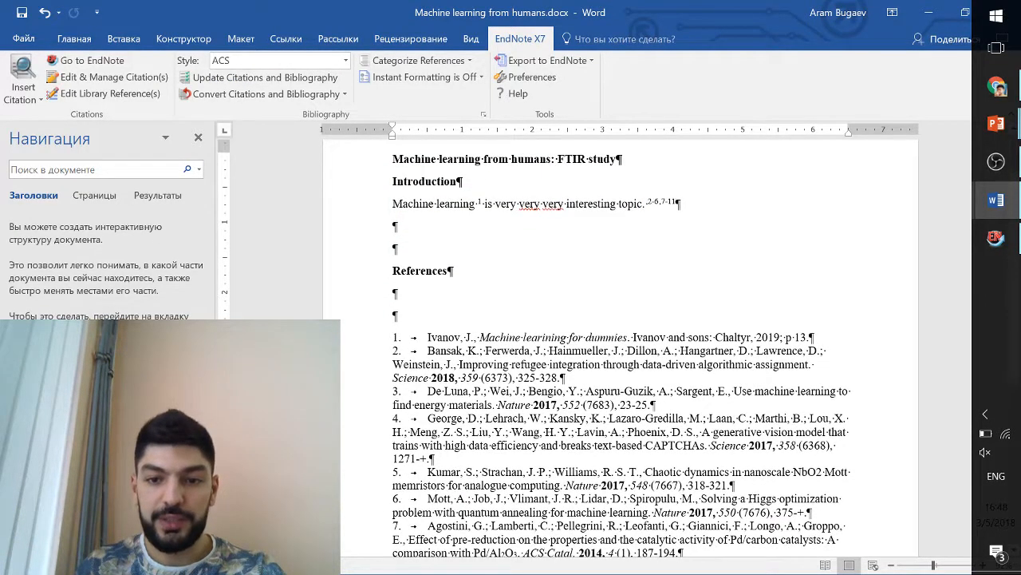
scroll(621, 349, down, 3)
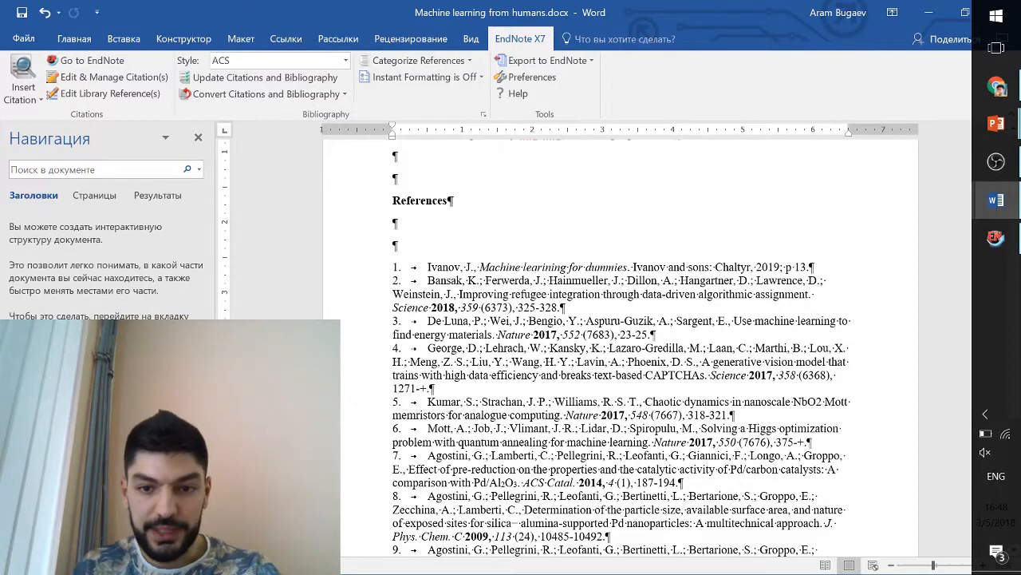
scroll(735, 447, down, 3)
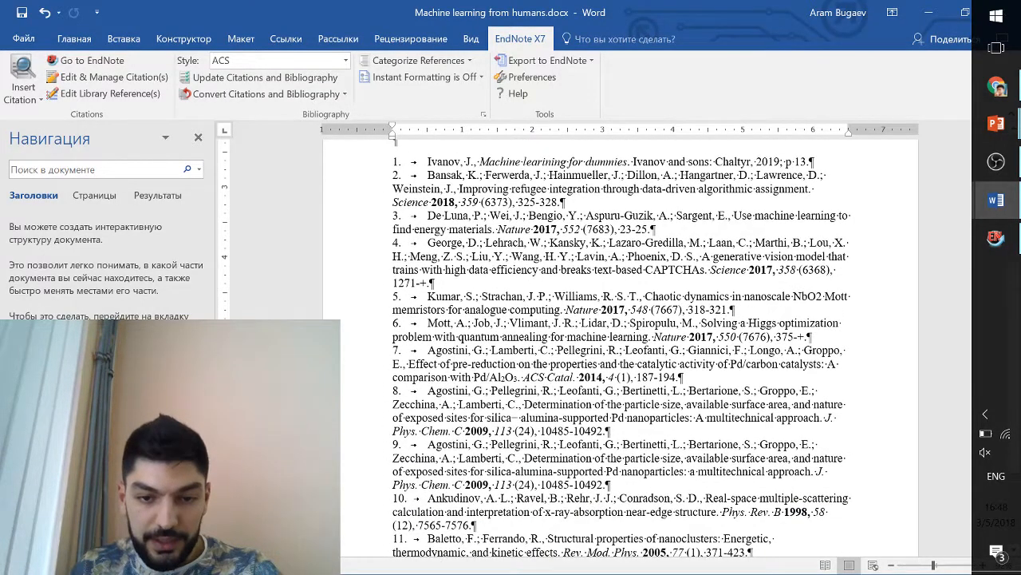
scroll(622, 348, down, 1)
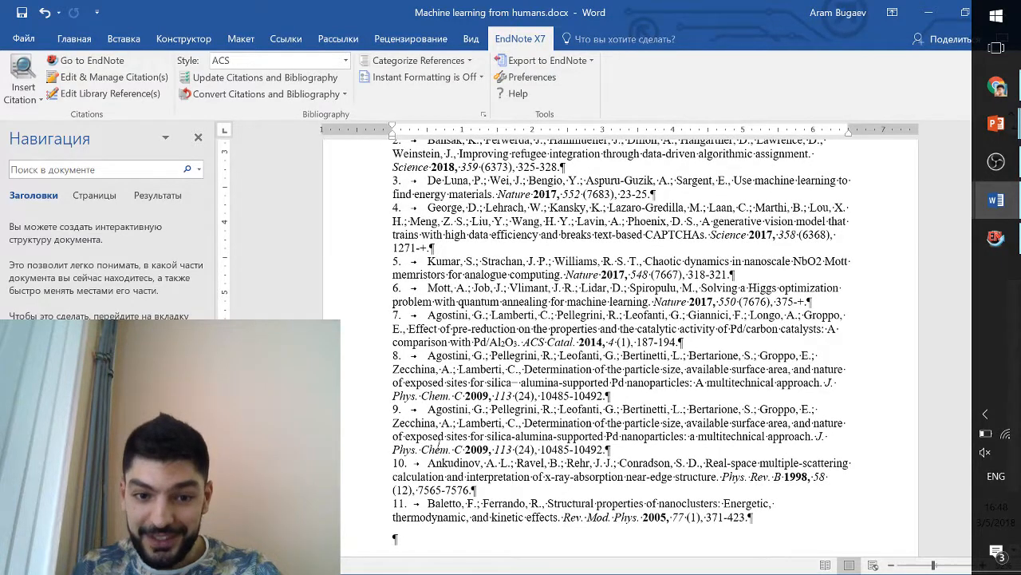
Step: In the EndNote library, inspect the fields of the 2009 reference from The Journal of Physical Chemistry C, and close the record
key(ctrl+a)
key(alt+Tab)
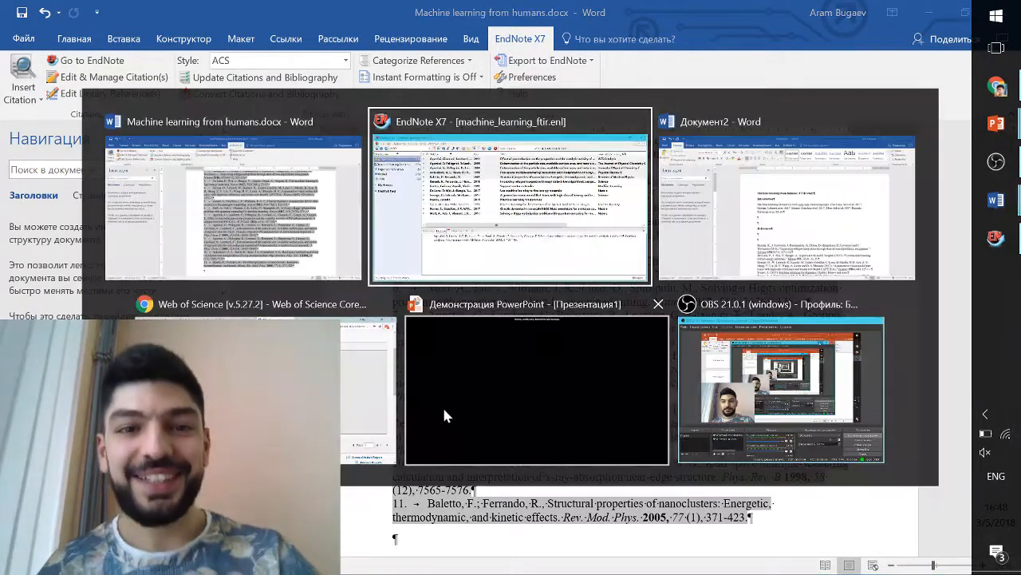
click(838, 106)
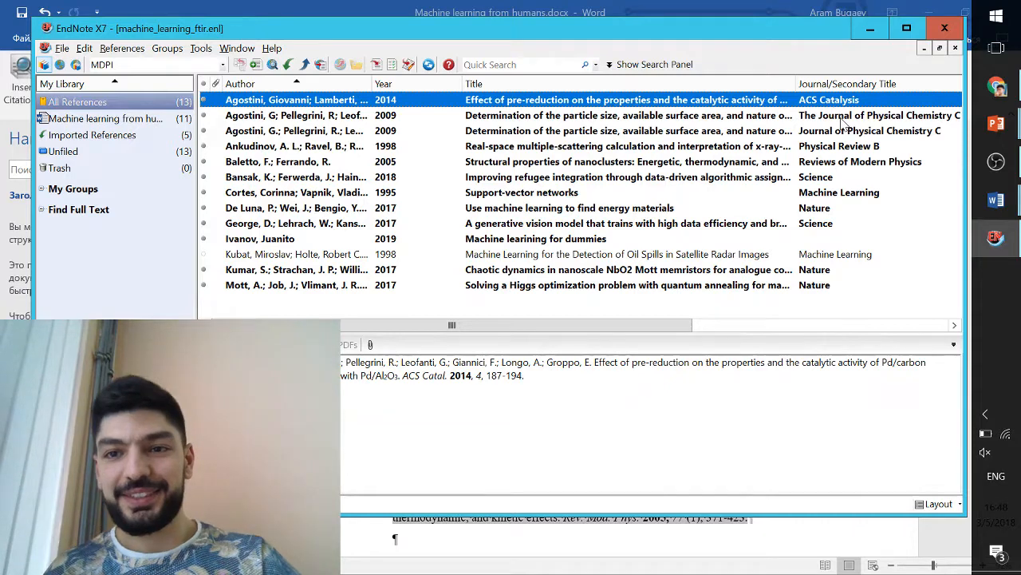
click(841, 118)
double_click(841, 121)
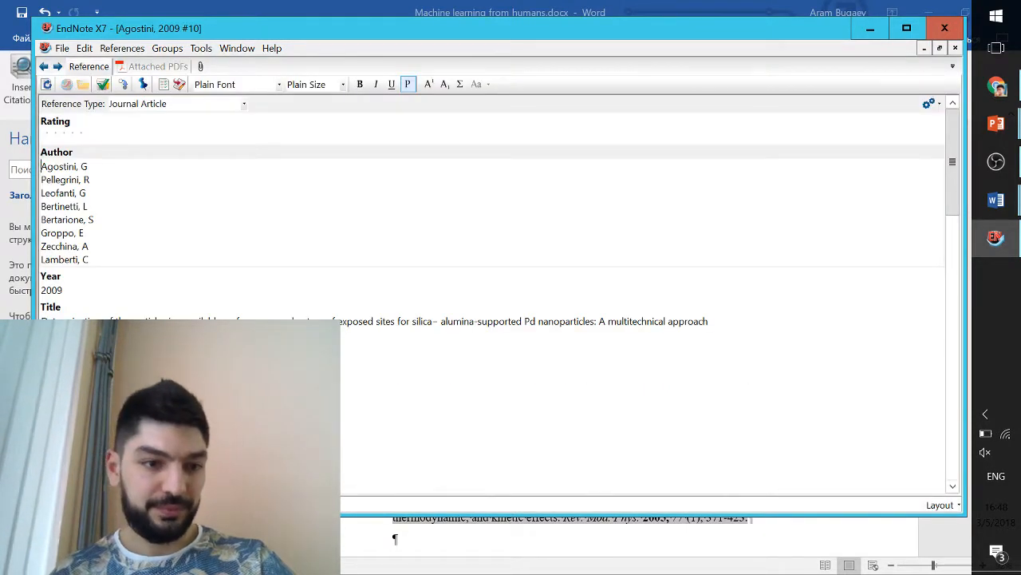
scroll(843, 123, down, 1)
scroll(495, 207, down, 4)
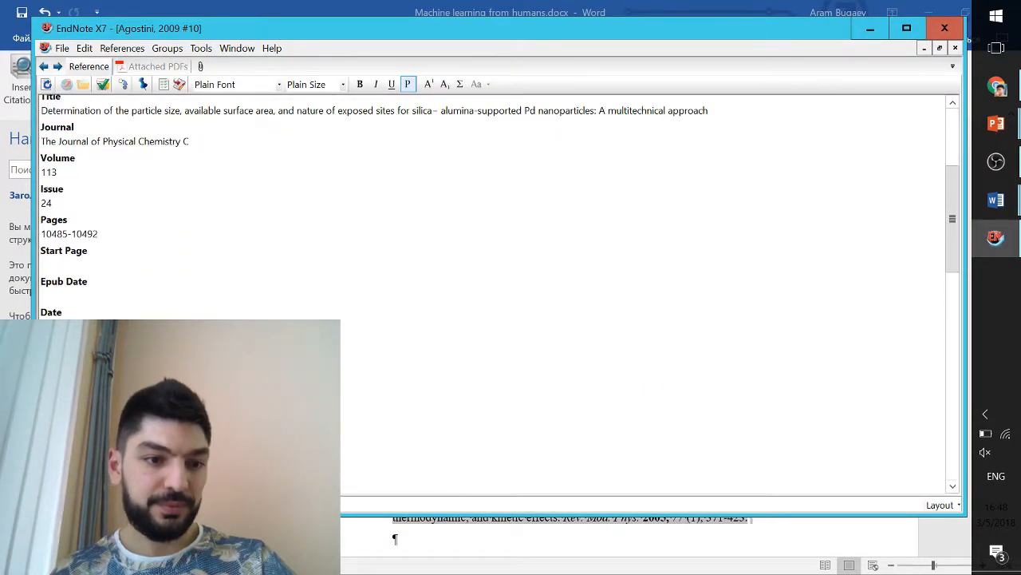
scroll(495, 208, up, 2)
scroll(495, 207, up, 3)
scroll(495, 208, down, 5)
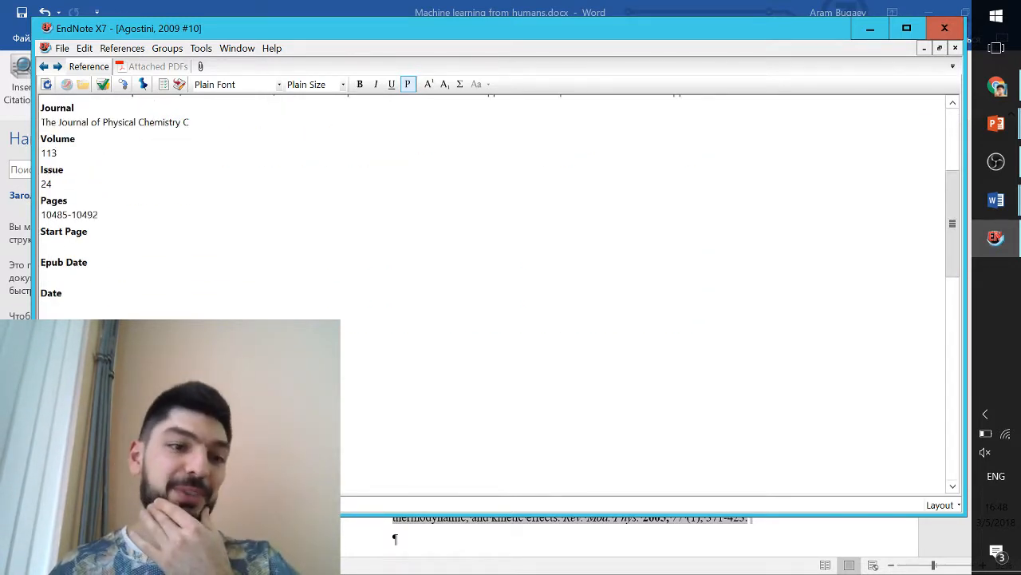
scroll(494, 208, up, 3)
scroll(495, 207, up, 3)
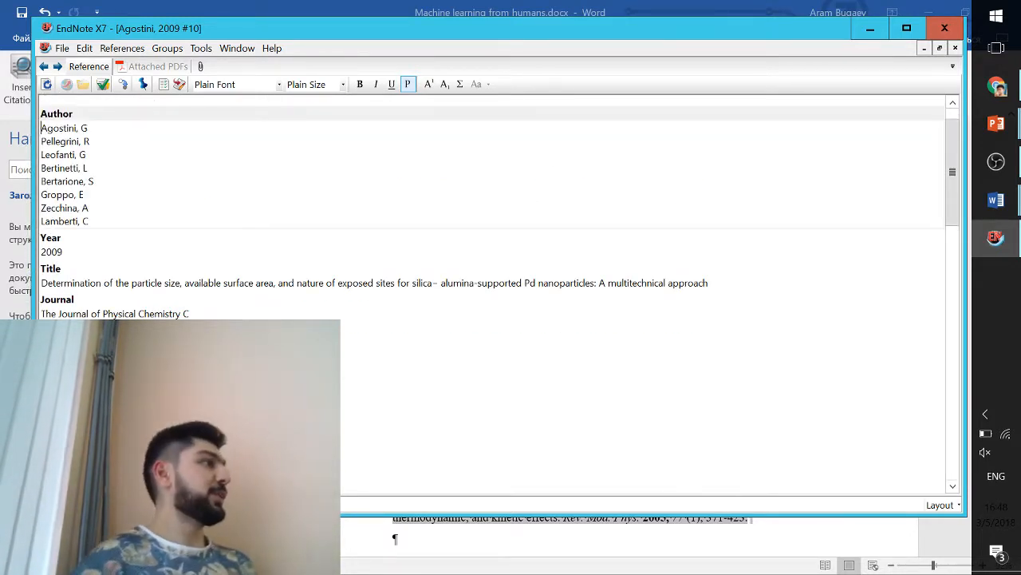
scroll(495, 207, up, 2)
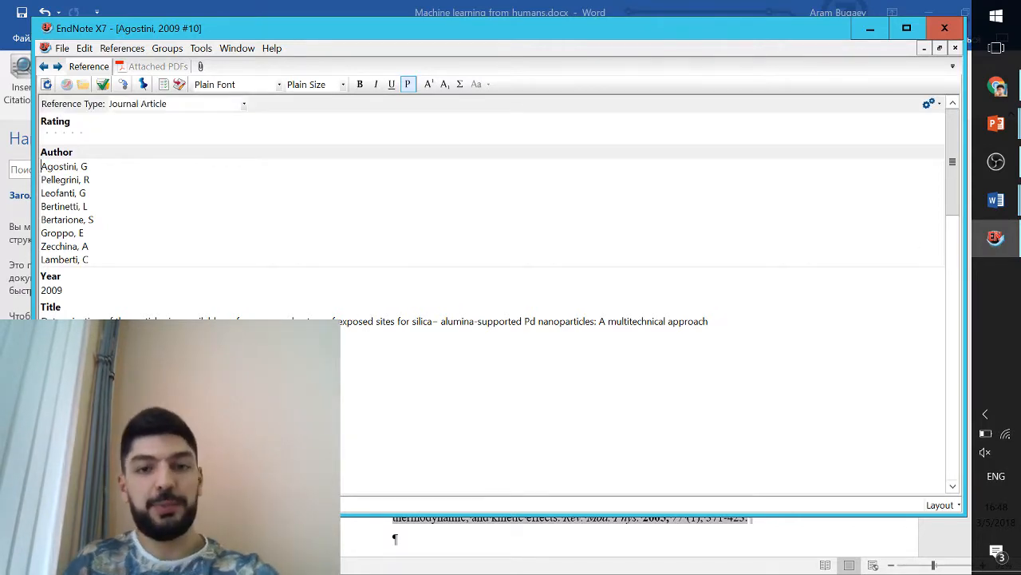
key(ctrl+w)
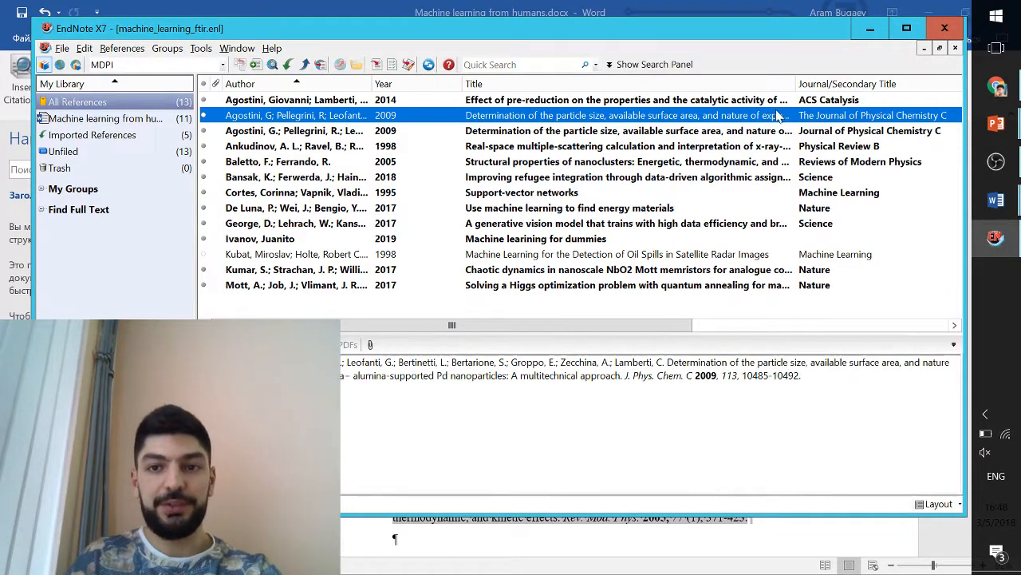
Step: Open the 2017 Science reference about text-based CAPTCHAs and select its journal name
double_click(771, 226)
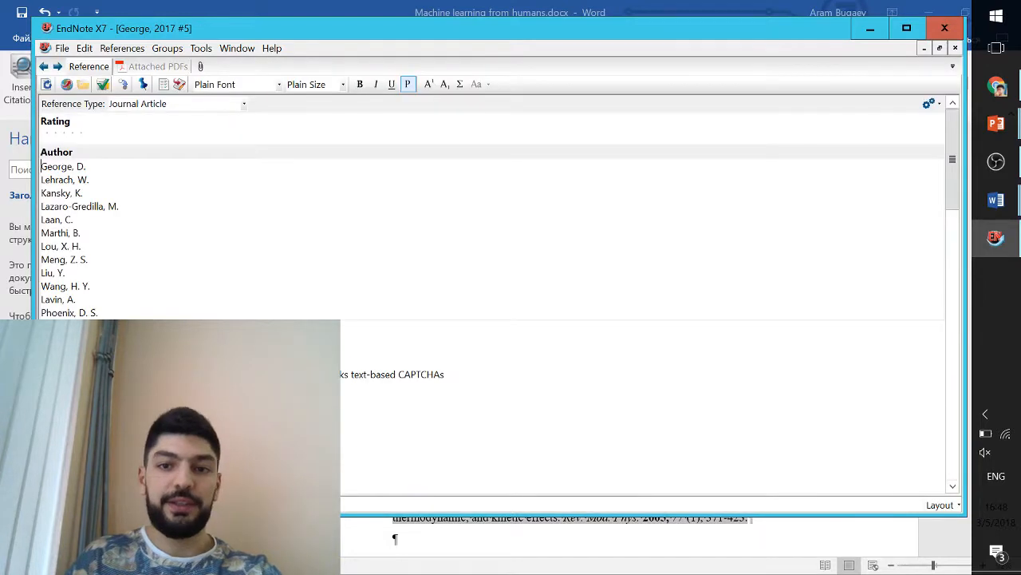
scroll(495, 208, down, 6)
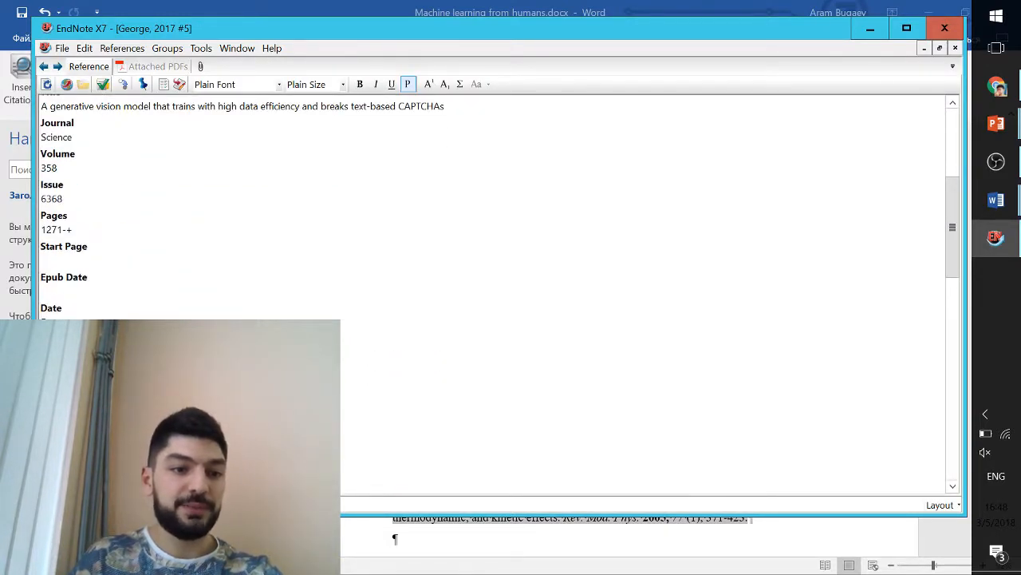
scroll(88, 274, up, 3)
double_click(57, 290)
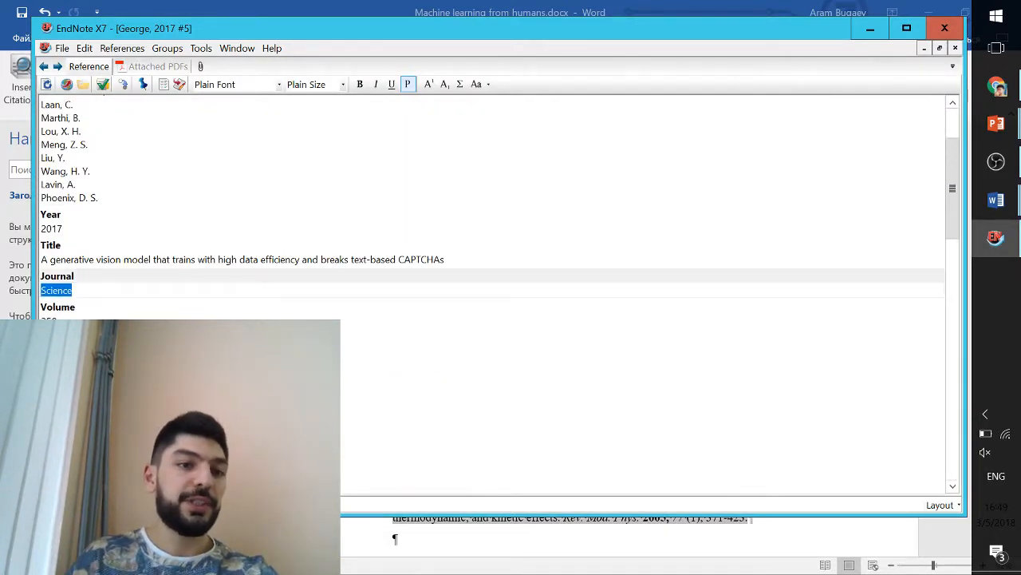
Step: Review the journal, volume, issue, pages and further fields of the 2017 Science reference, and close the record
scroll(495, 207, down, 3)
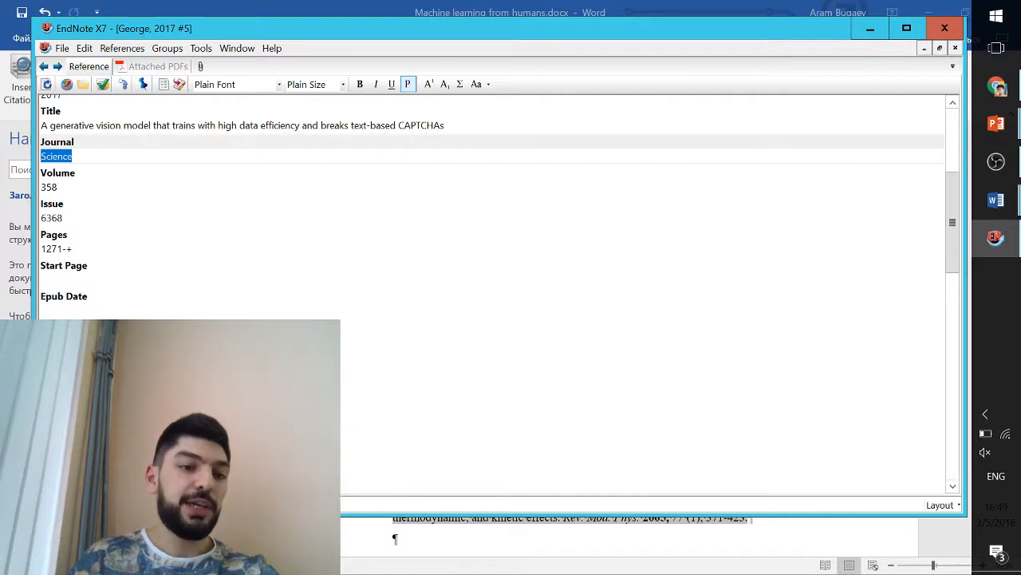
click(88, 434)
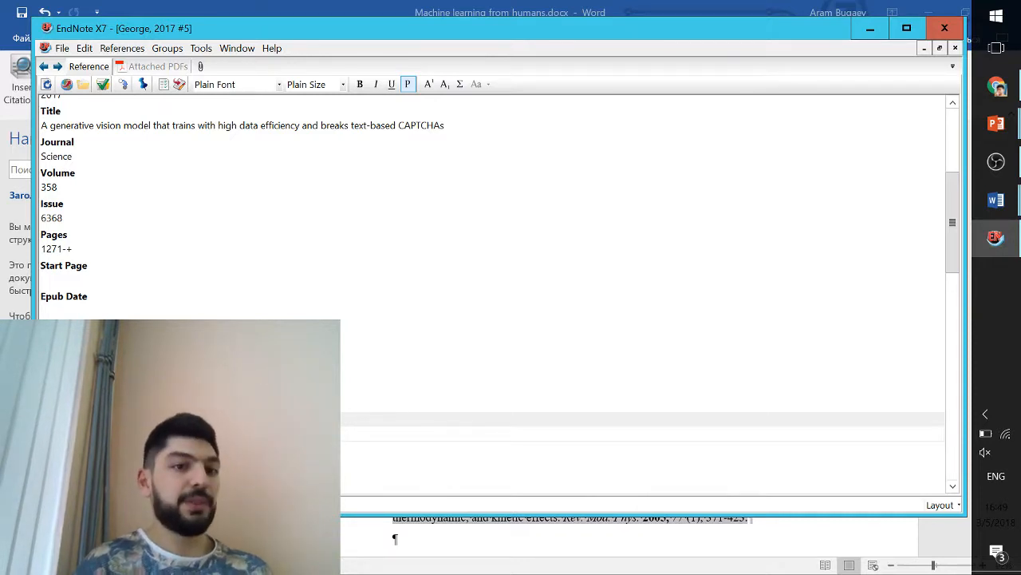
scroll(495, 207, up, 2)
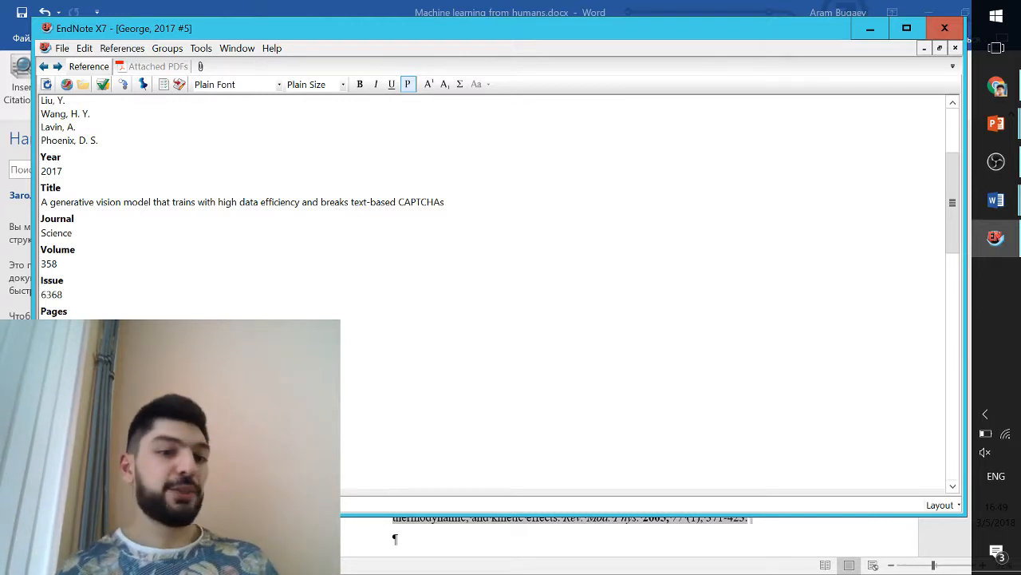
scroll(427, 154, down, 2)
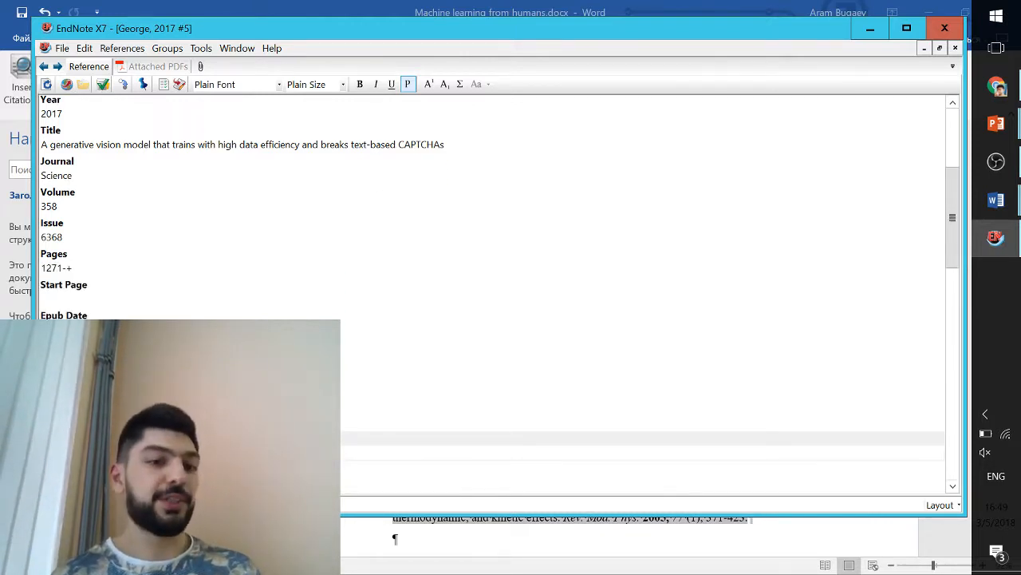
key(ctrl+w)
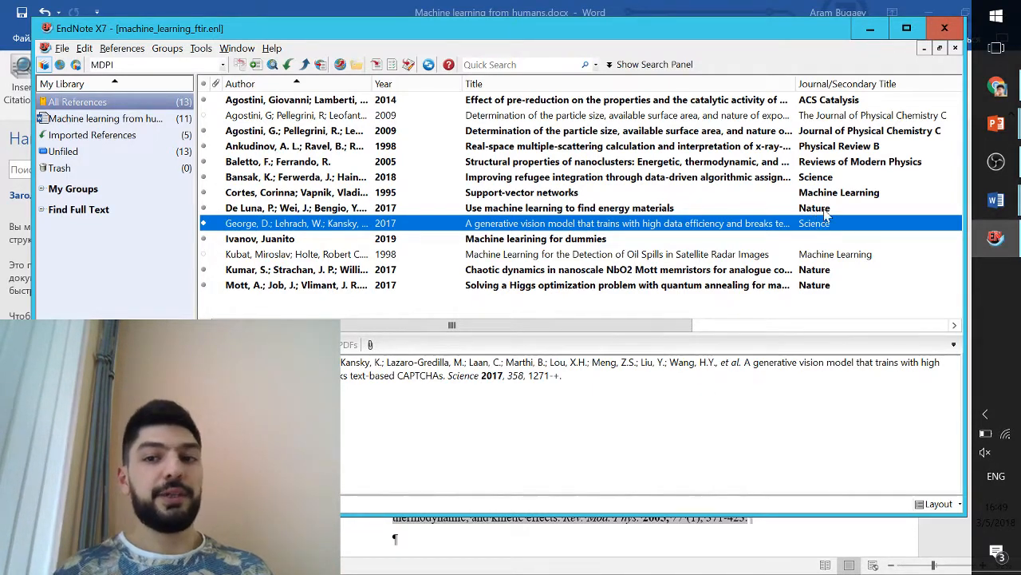
Step: Select the ACS Catalysis reference, then reopen the 2017 Science reference, recheck its journal name and remaining fields, and close it
click(841, 104)
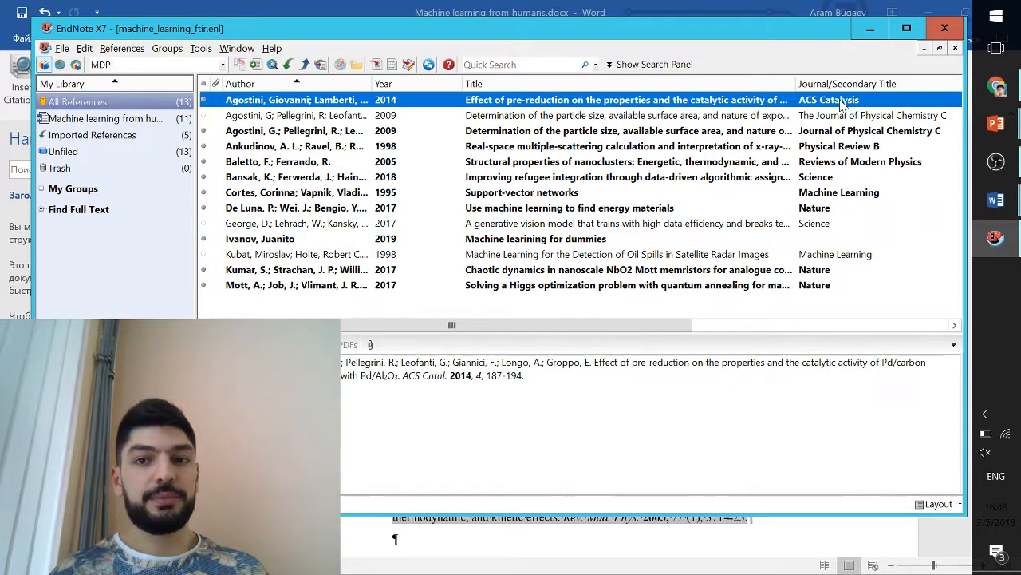
double_click(817, 225)
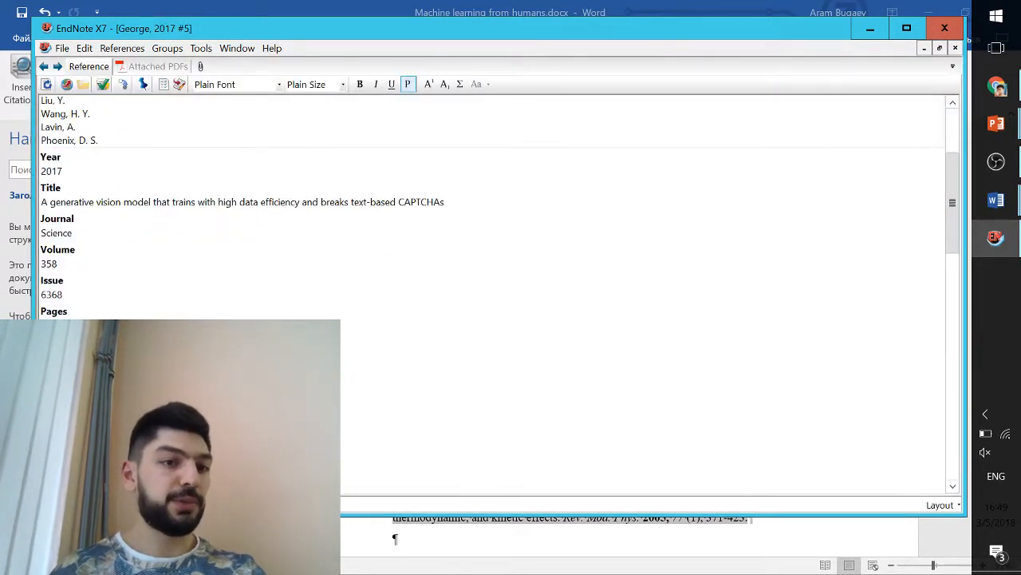
drag(74, 234, 9, 267)
scroll(80, 344, down, 3)
click(120, 451)
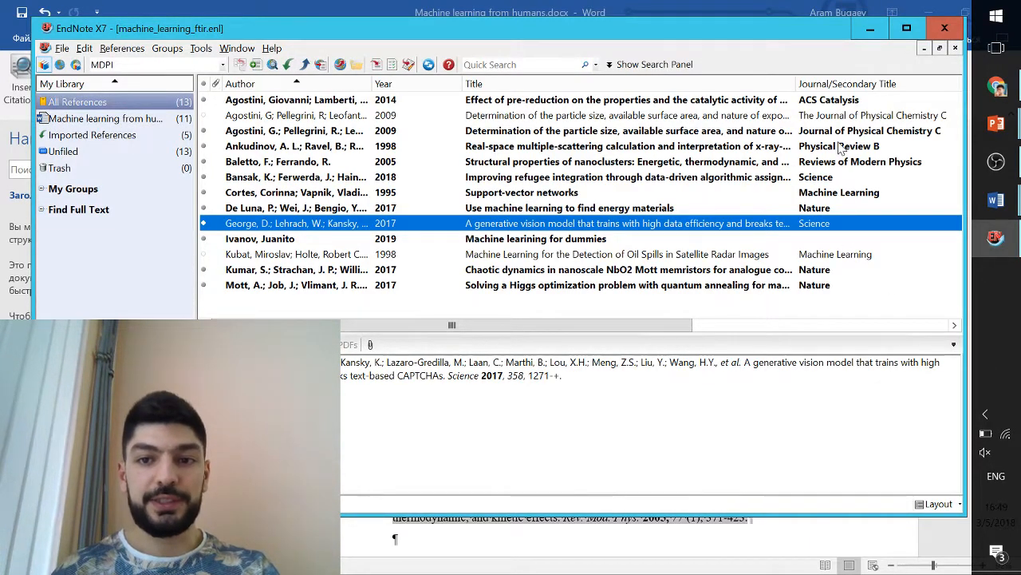
Step: Open the 2009 Journal of Physical Chemistry C reference, check its journal fields, and close the record
double_click(841, 130)
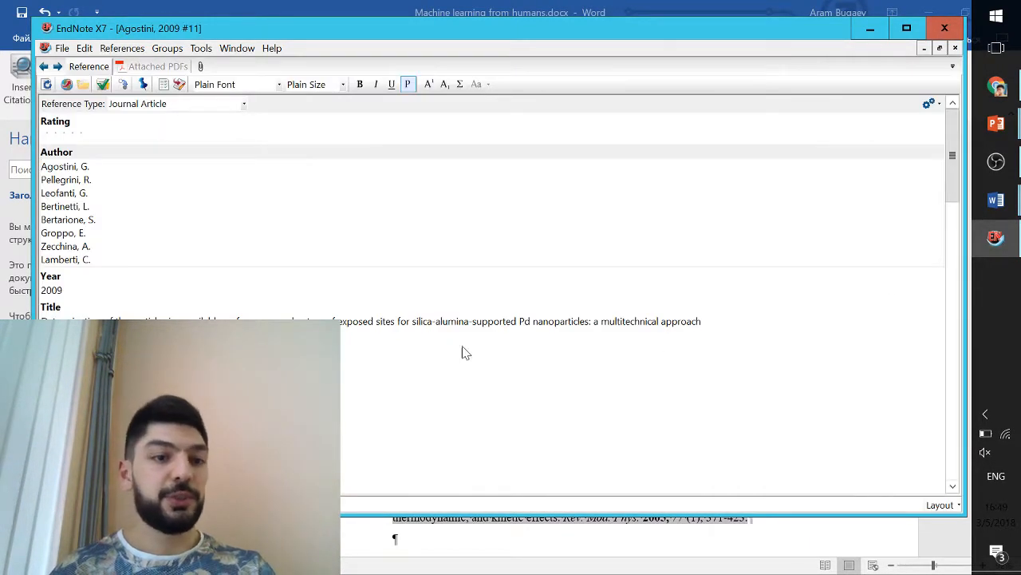
scroll(466, 353, down, 5)
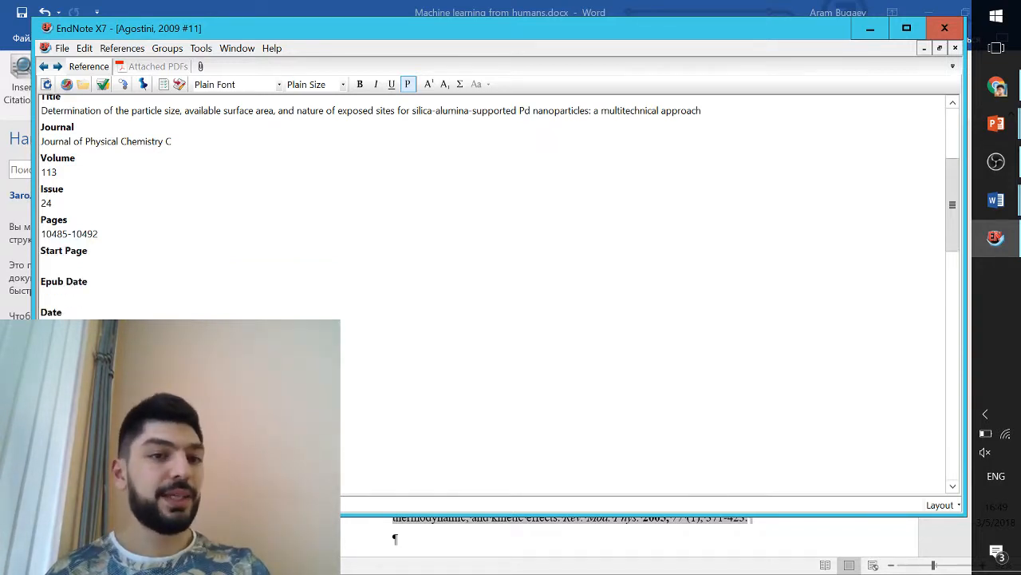
key(ctrl+w)
Step: Open the ACS output style for editing and display its bibliography templates
click(84, 48)
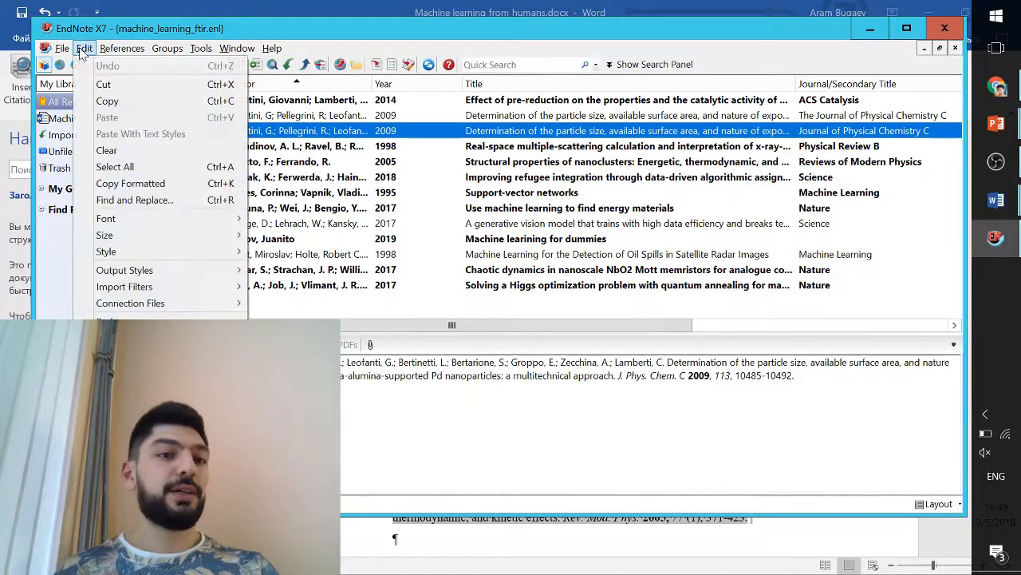
mouse_move(128, 271)
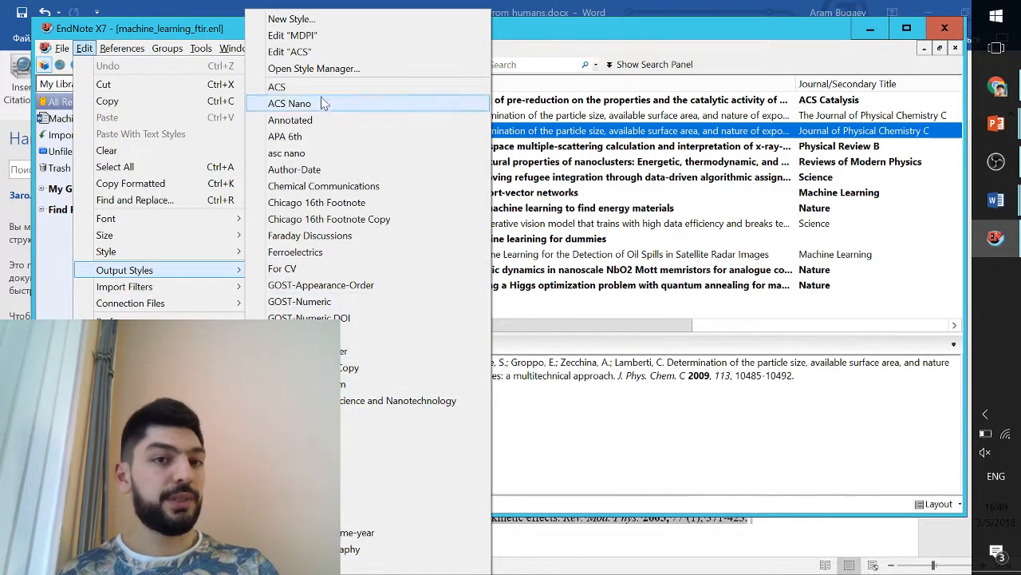
click(304, 51)
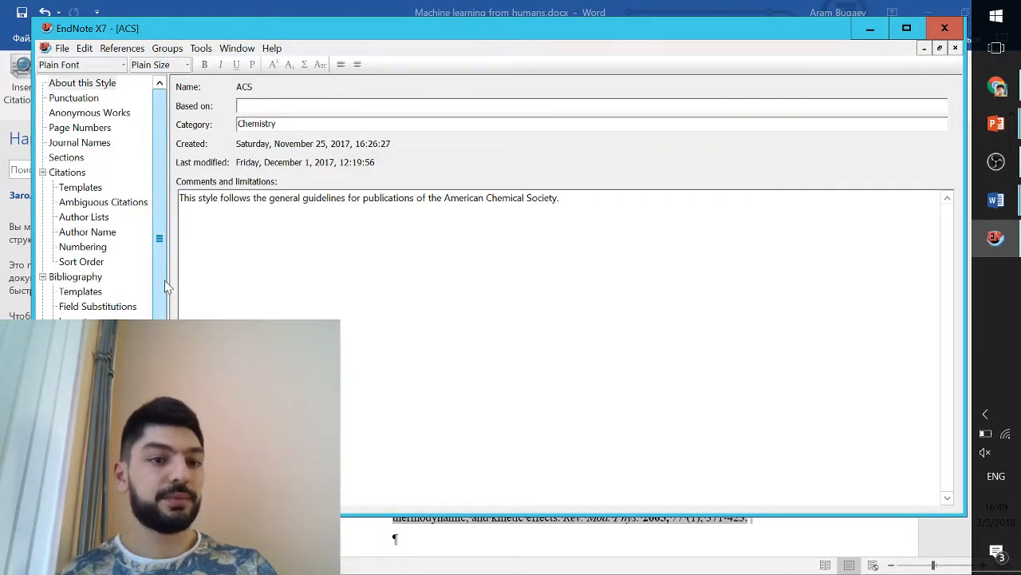
drag(162, 331, 162, 428)
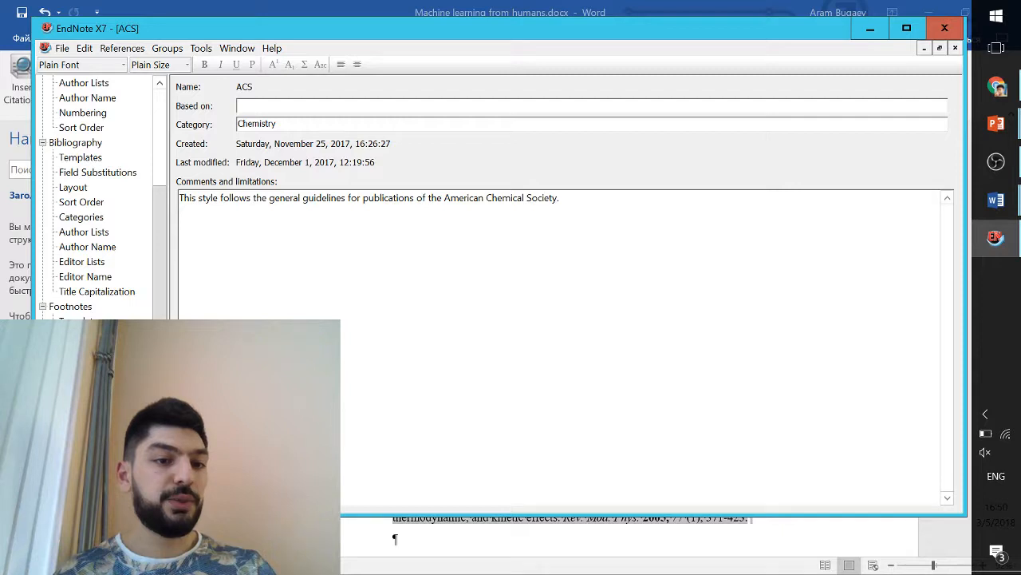
click(92, 320)
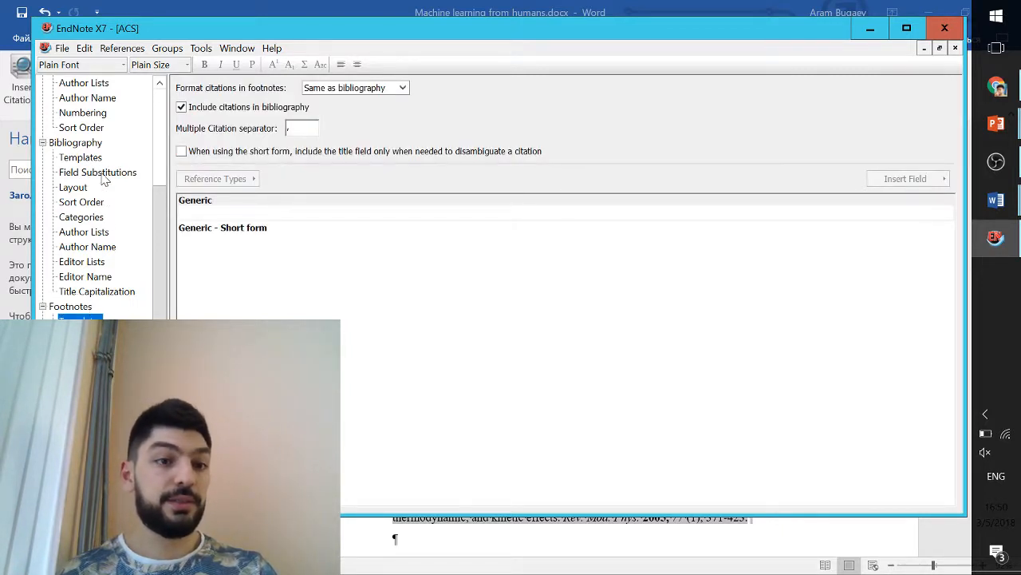
click(80, 158)
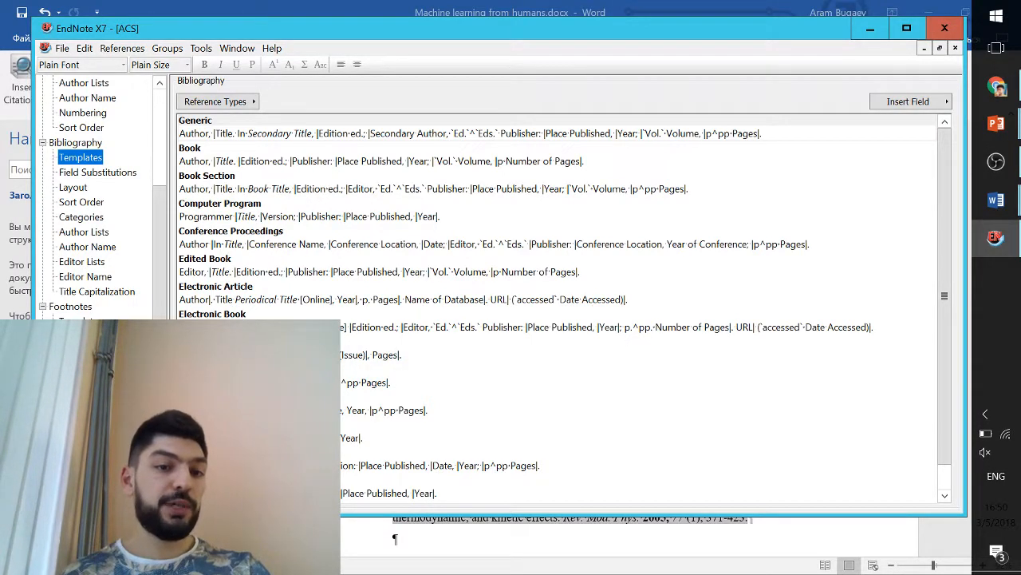
Step: Try inserting the Alternate Journal field into the journal article template of the ACS bibliography, keeping the style open
click(307, 355)
click(907, 101)
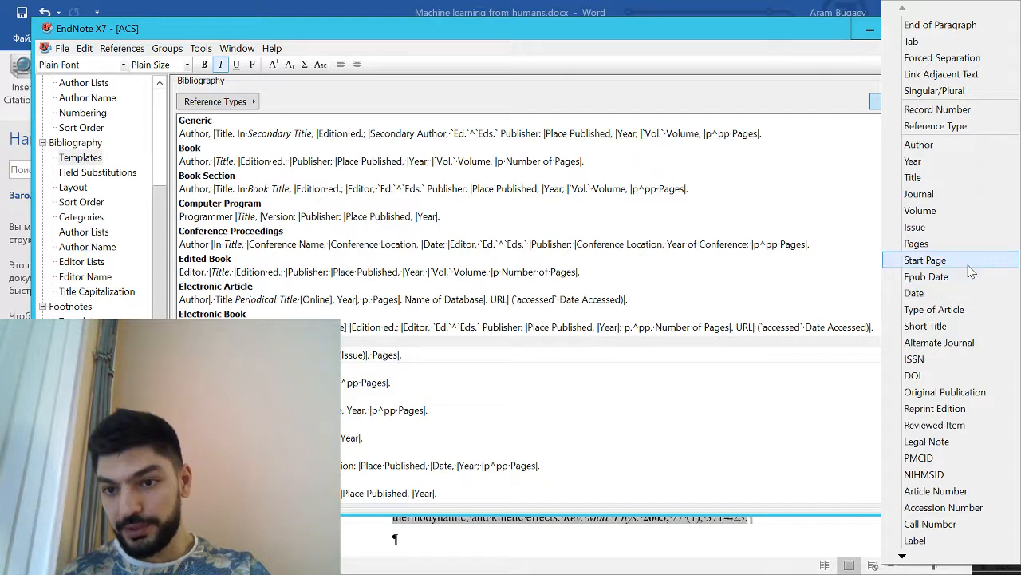
click(955, 344)
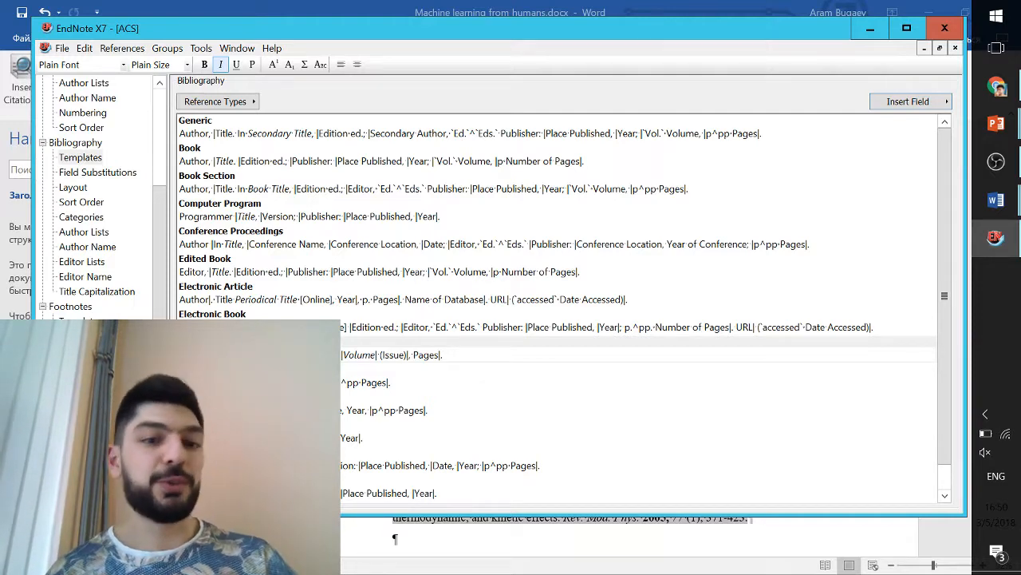
key(ctrl+w)
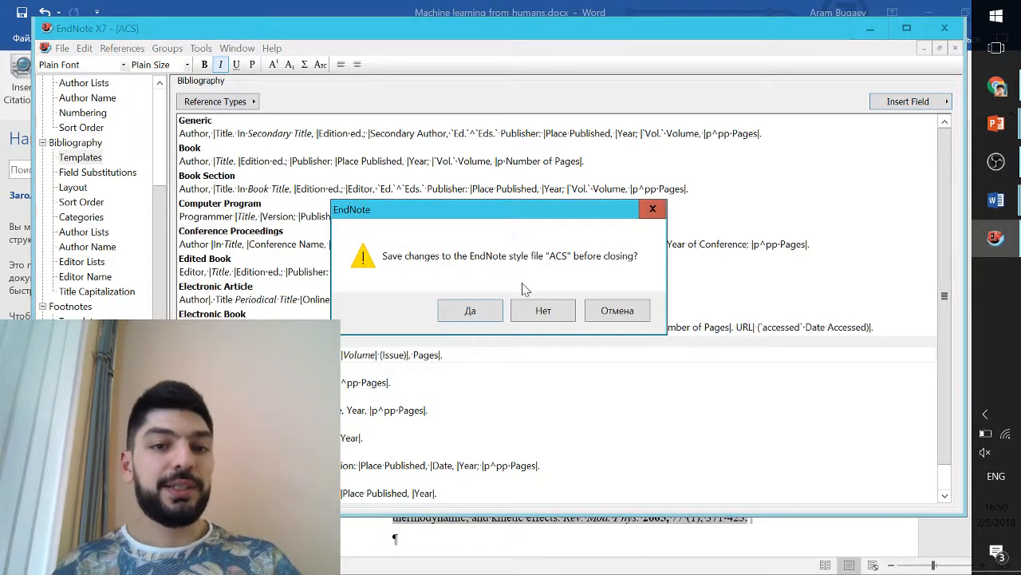
click(616, 312)
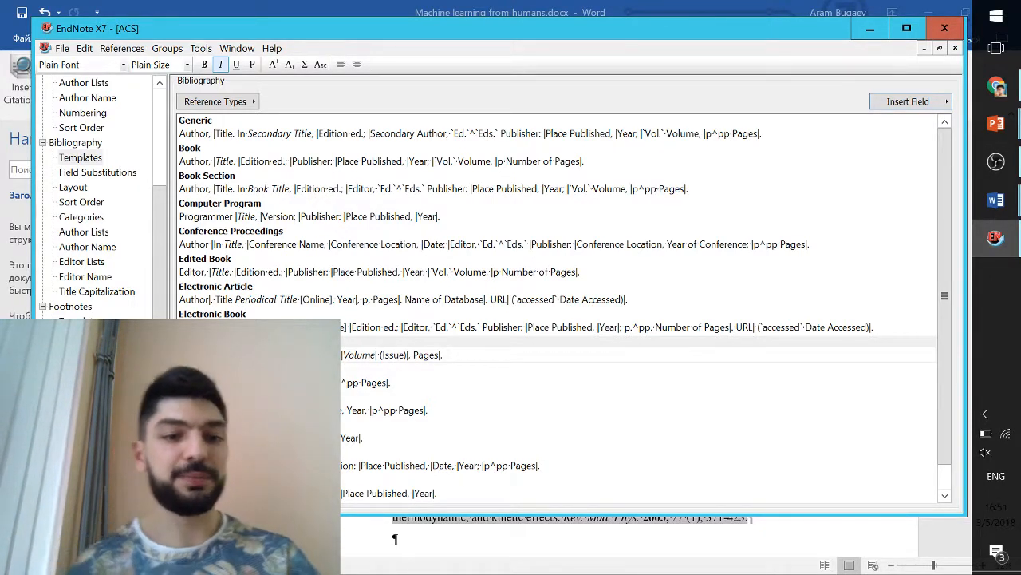
Step: Review the ACS style's journal name format options and close the style without saving its changes
scroll(169, 142, up, 3)
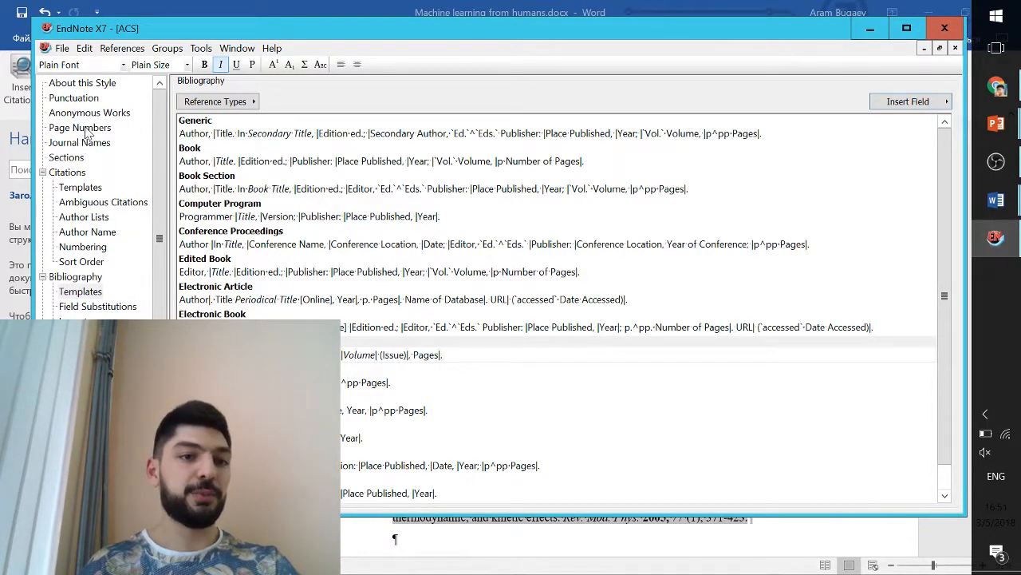
click(87, 129)
click(92, 115)
click(88, 146)
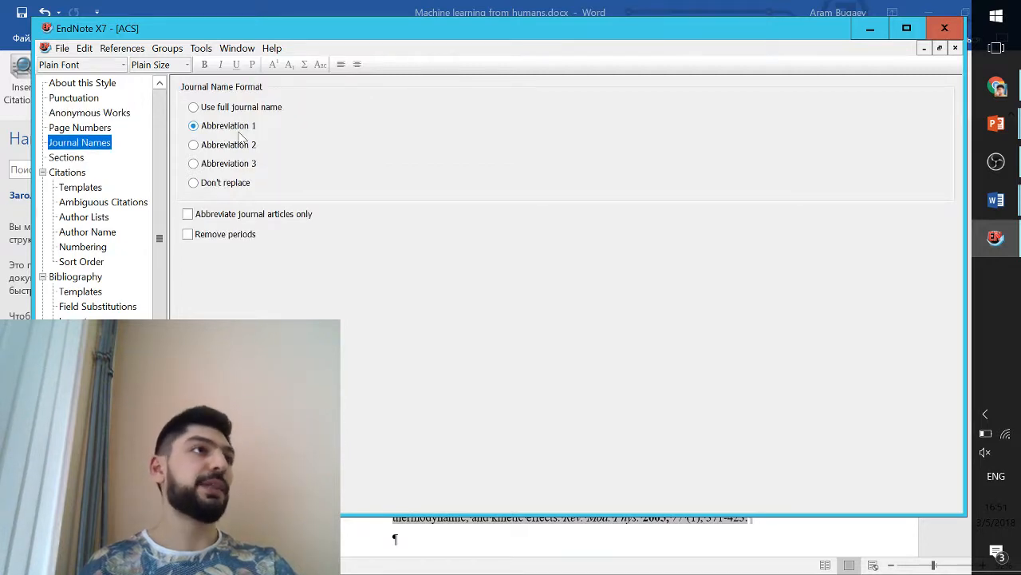
click(955, 48)
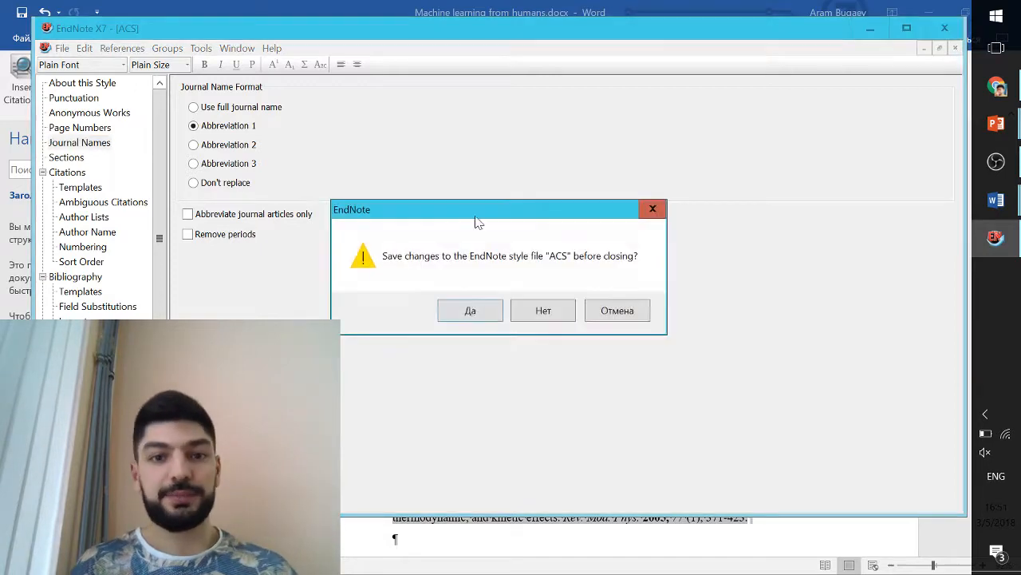
click(541, 314)
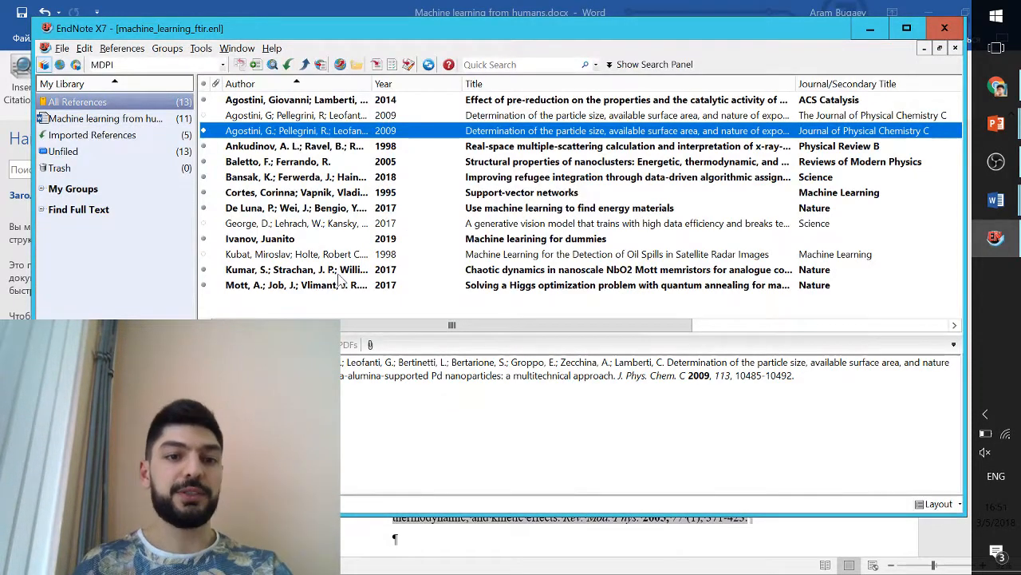
Step: Open the library's Journals term list, enlarge its window, and widen the Full Journal column to show complete names
click(339, 283)
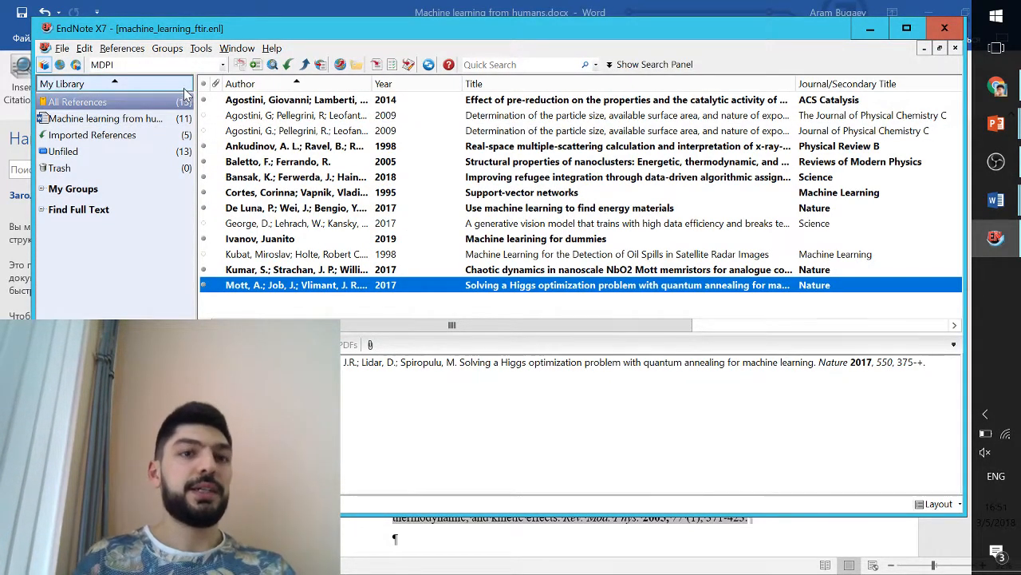
drag(198, 35, 210, 37)
click(213, 50)
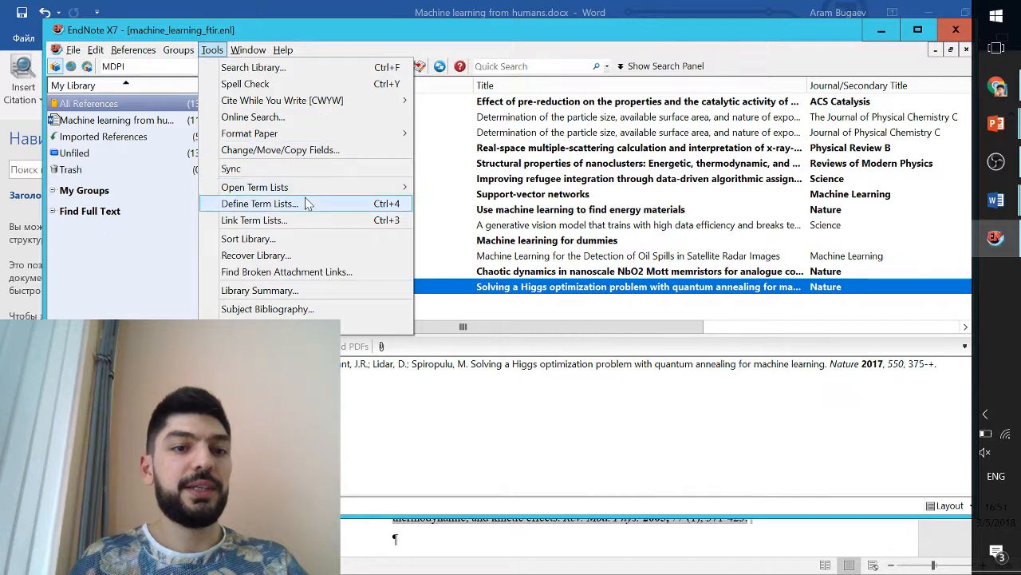
mouse_move(312, 188)
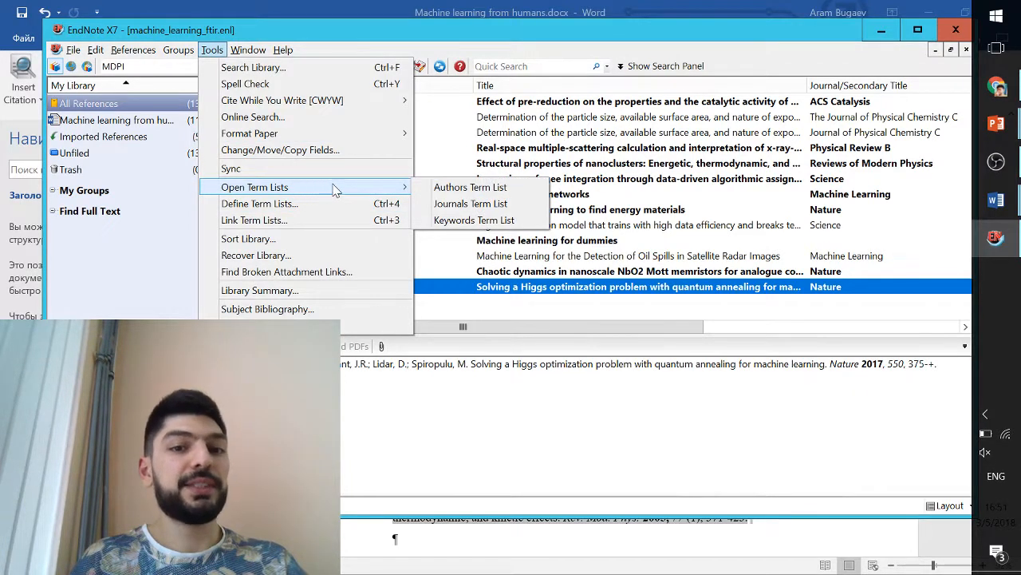
click(466, 204)
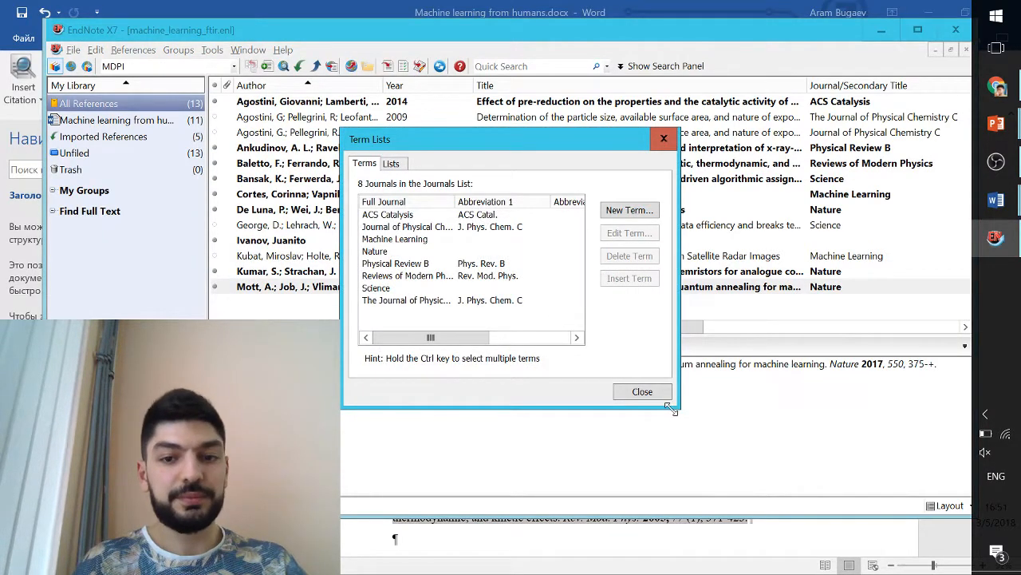
drag(673, 409, 897, 531)
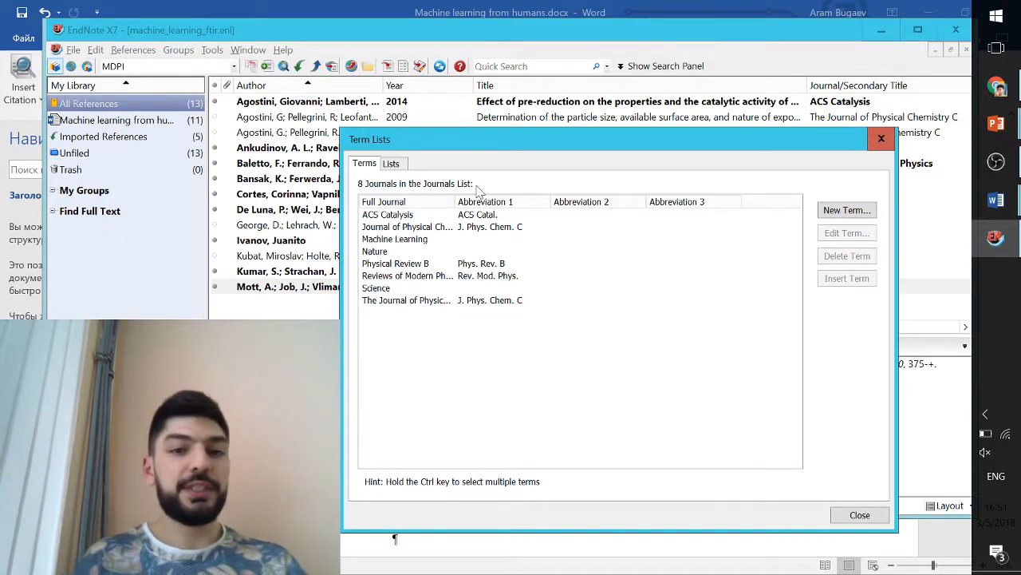
drag(456, 202, 557, 214)
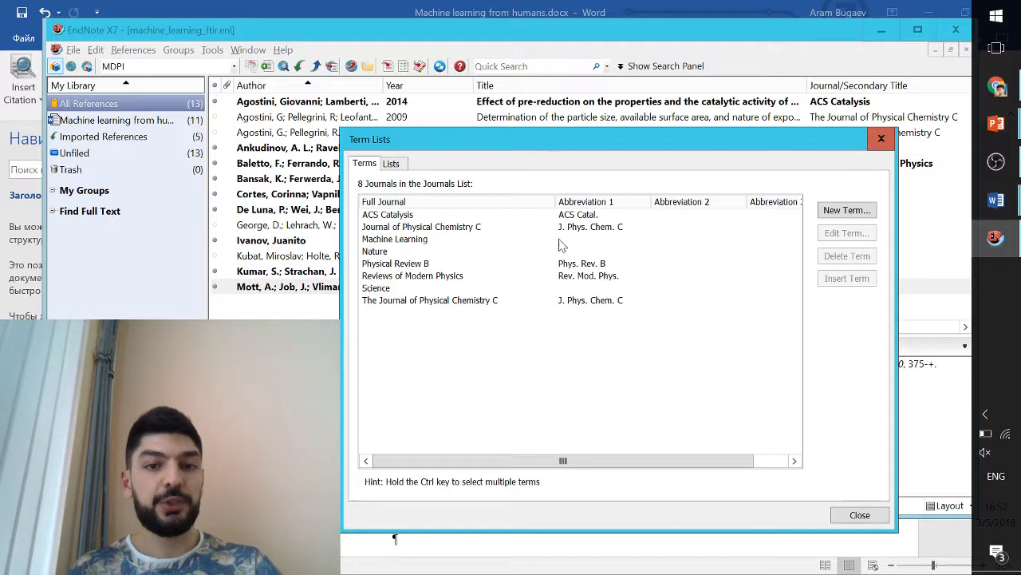
Step: Delete all journals from the Journals term list, from ACS Catalysis through The Journal of Physical Chemistry C
click(388, 252)
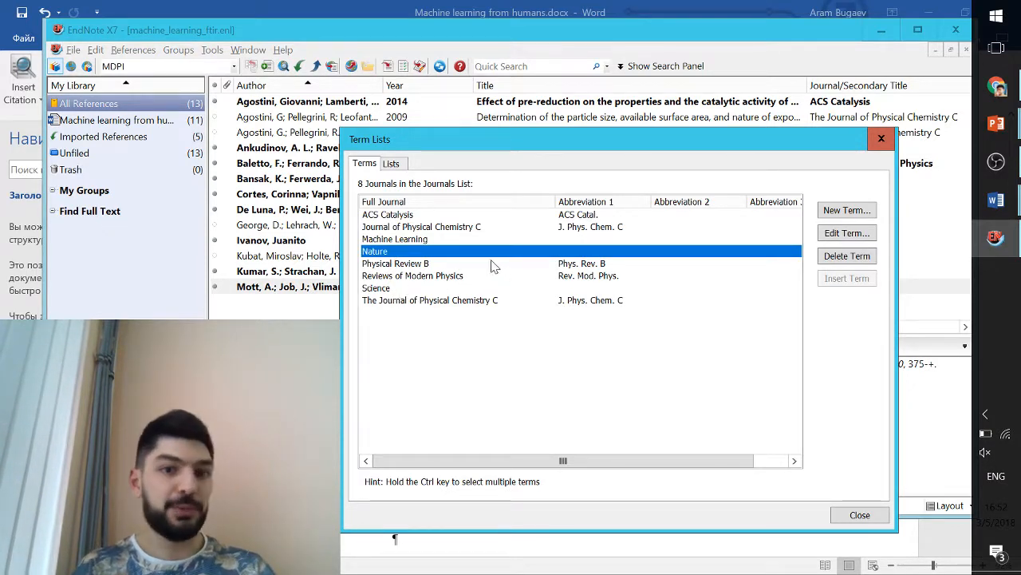
key(Up)
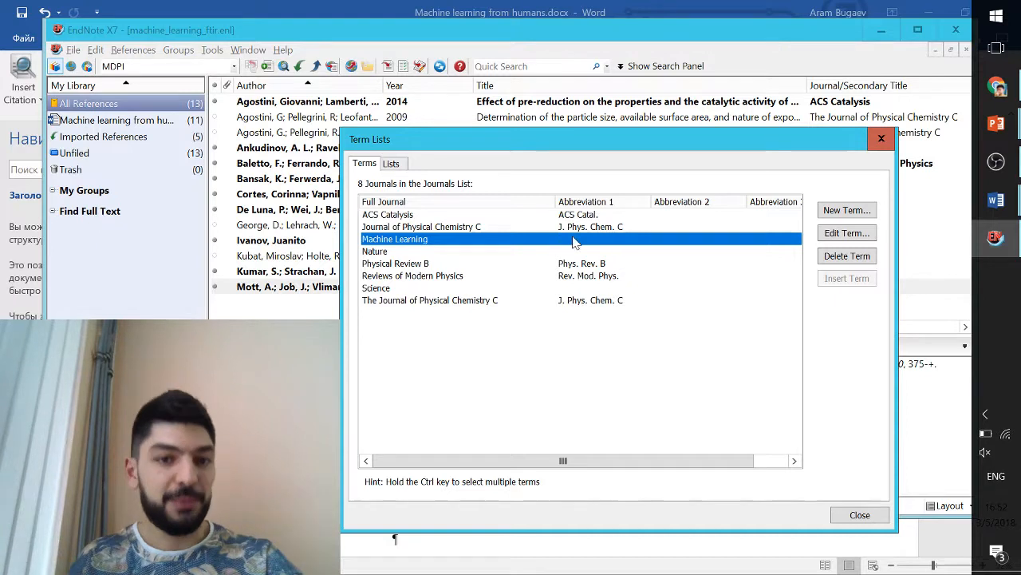
click(590, 301)
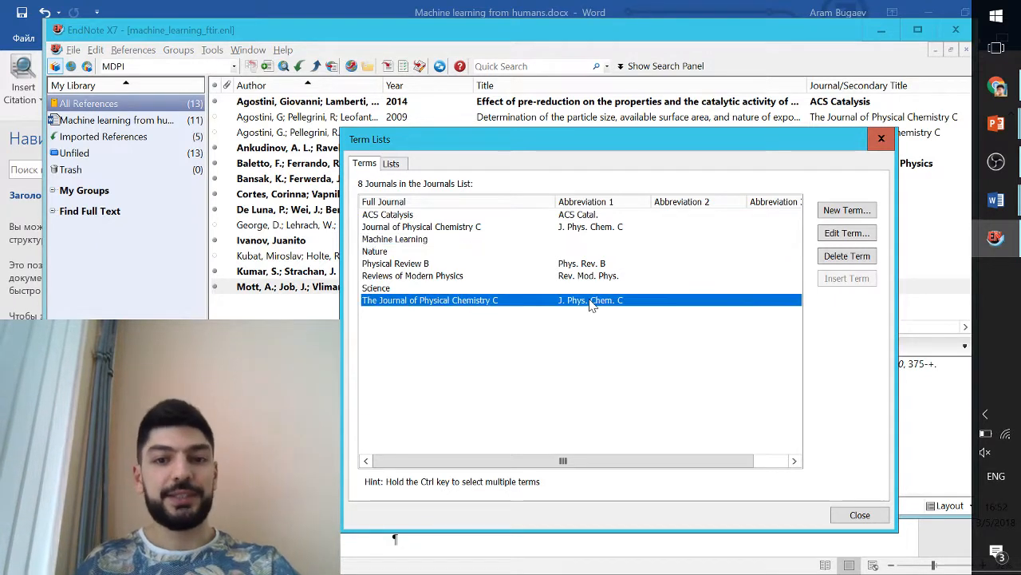
shift+click(572, 215)
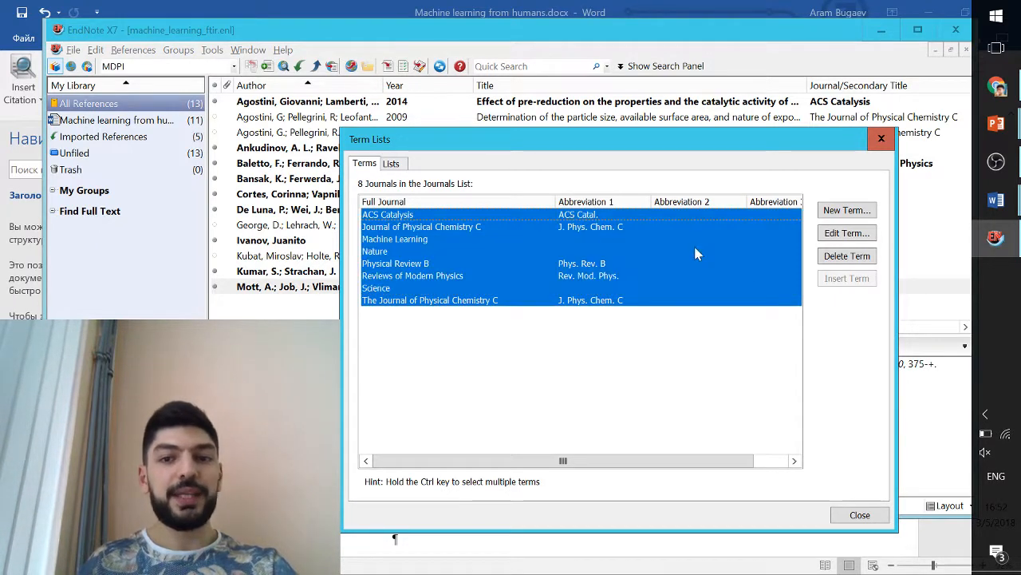
click(851, 256)
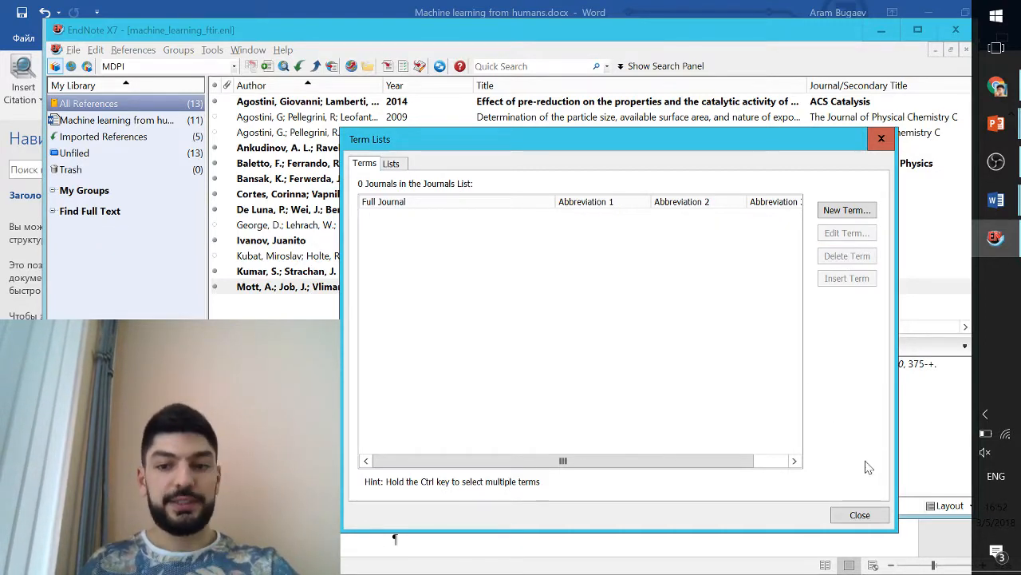
Step: Close the term lists, switch to Word, update the citations and bibliography, and highlight the full journal name in reference 8
click(871, 521)
key(alt+Tab)
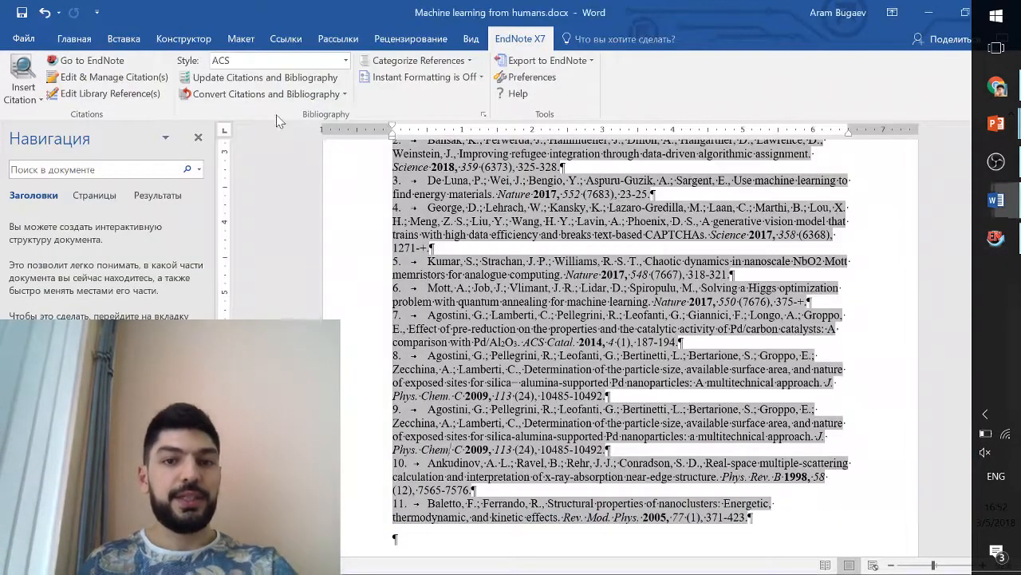
click(248, 80)
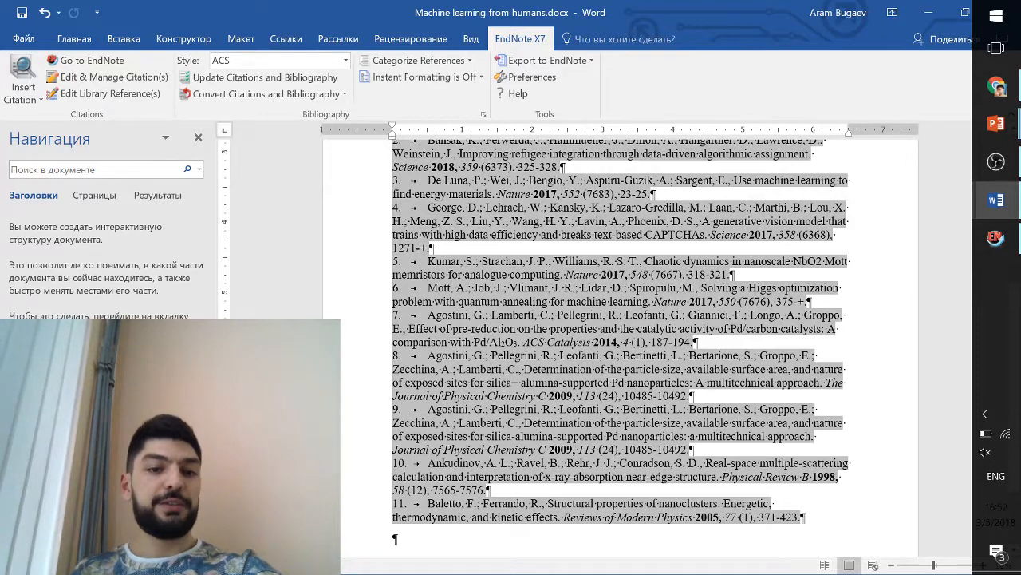
drag(393, 396, 549, 396)
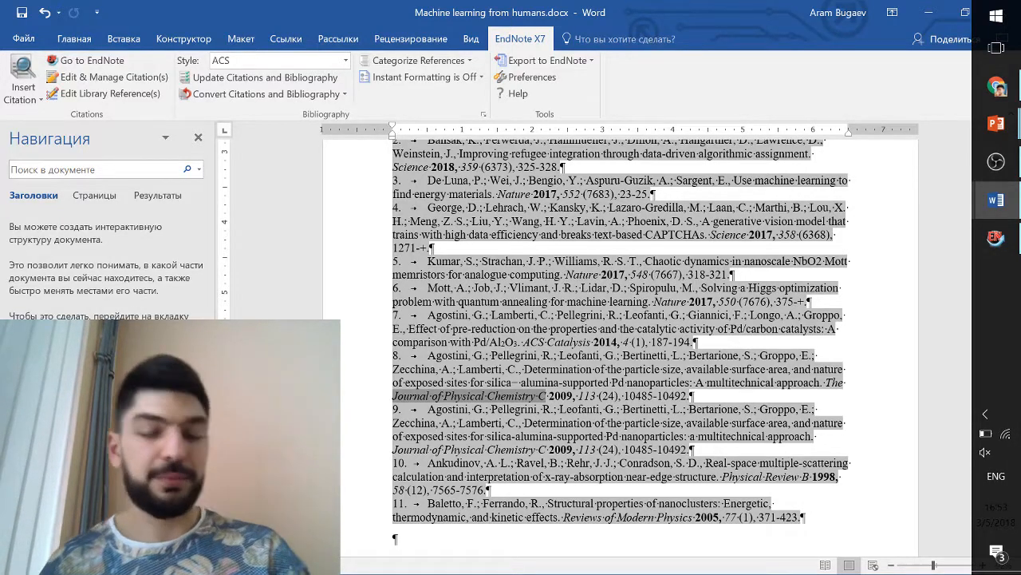
Step: Switch to EndNote and import the Physics.txt term list into the library's Journals term list
key(alt+Tab)
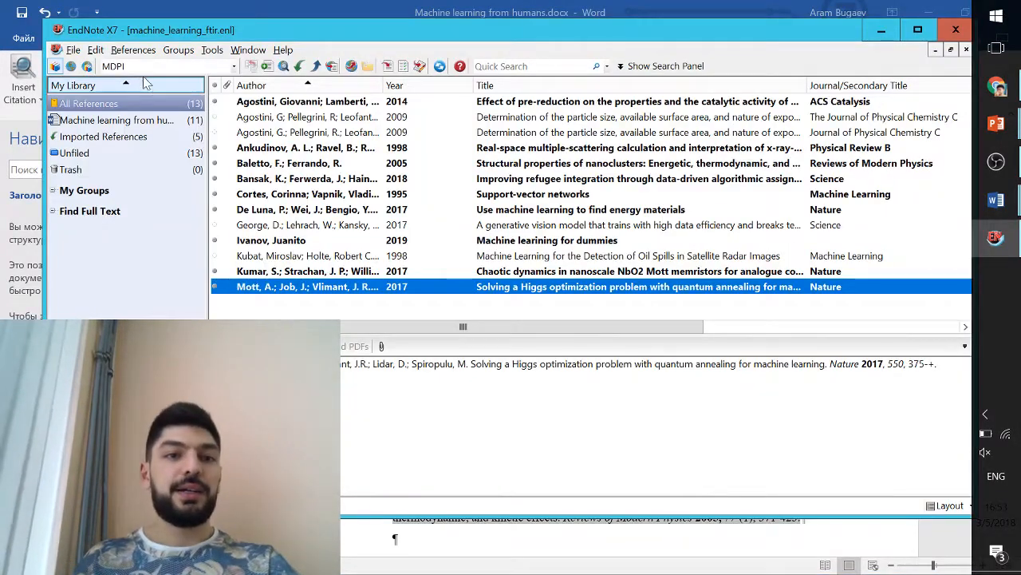
click(212, 49)
mouse_move(295, 191)
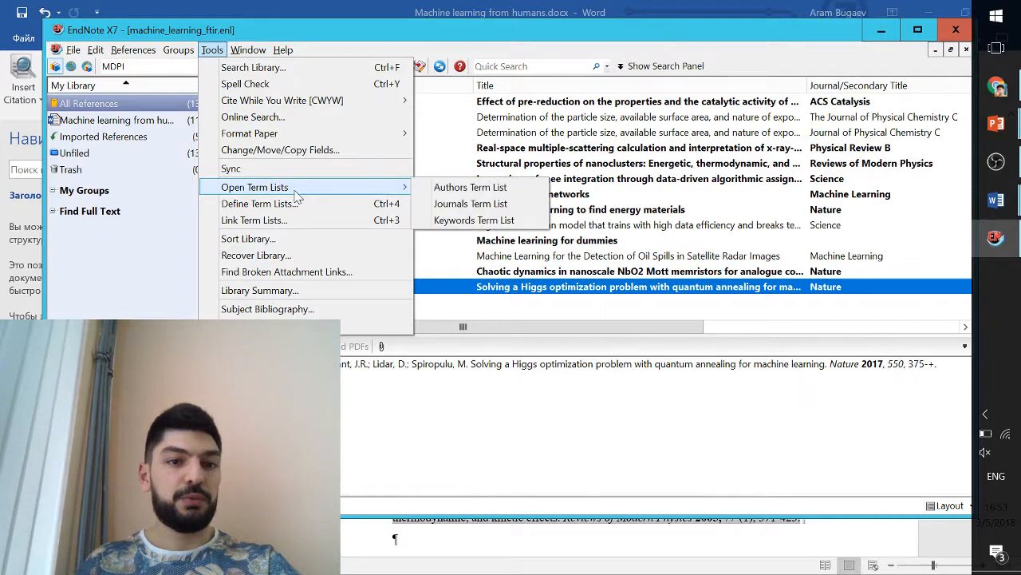
click(492, 209)
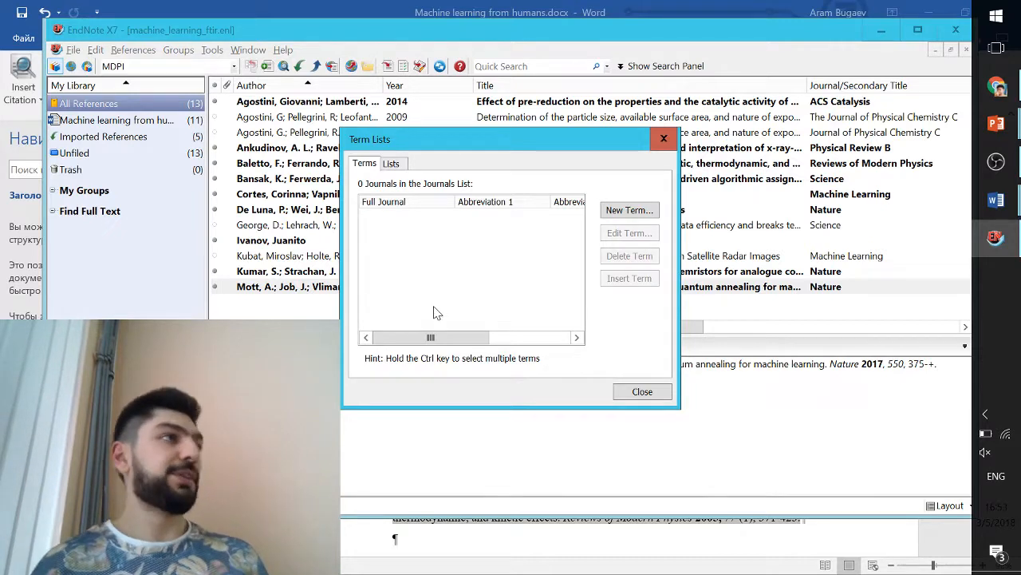
click(392, 164)
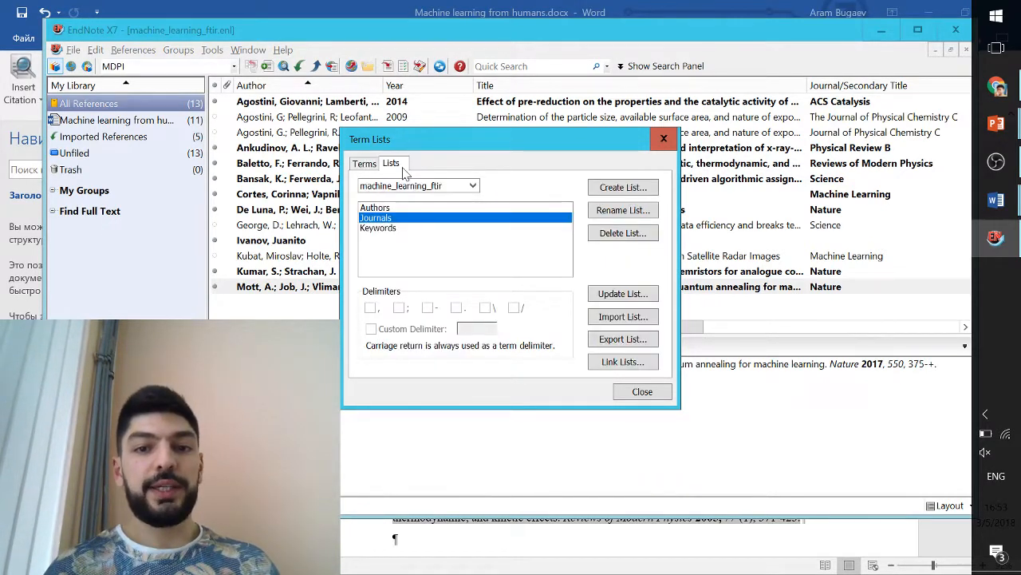
click(624, 317)
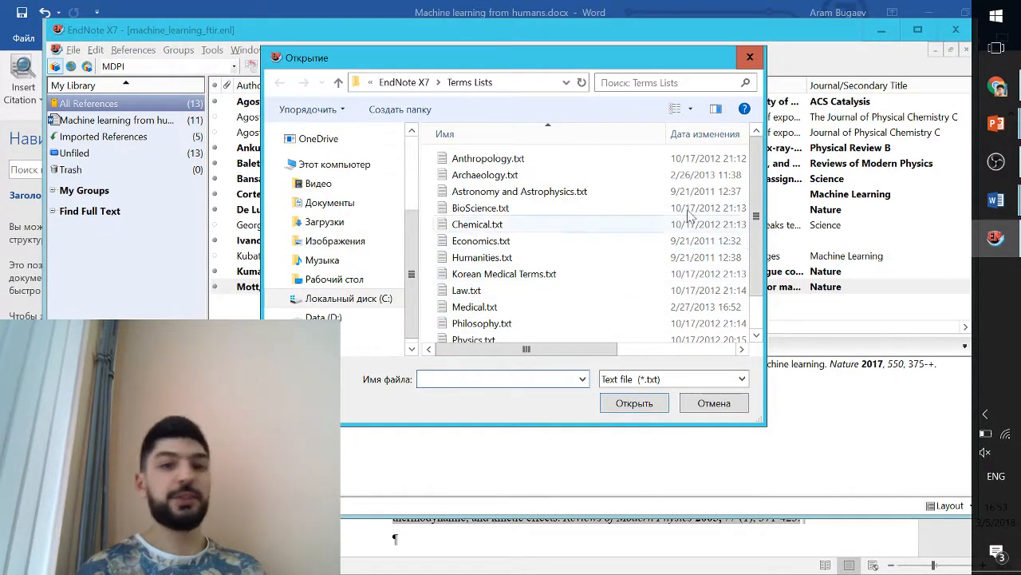
drag(756, 172, 772, 212)
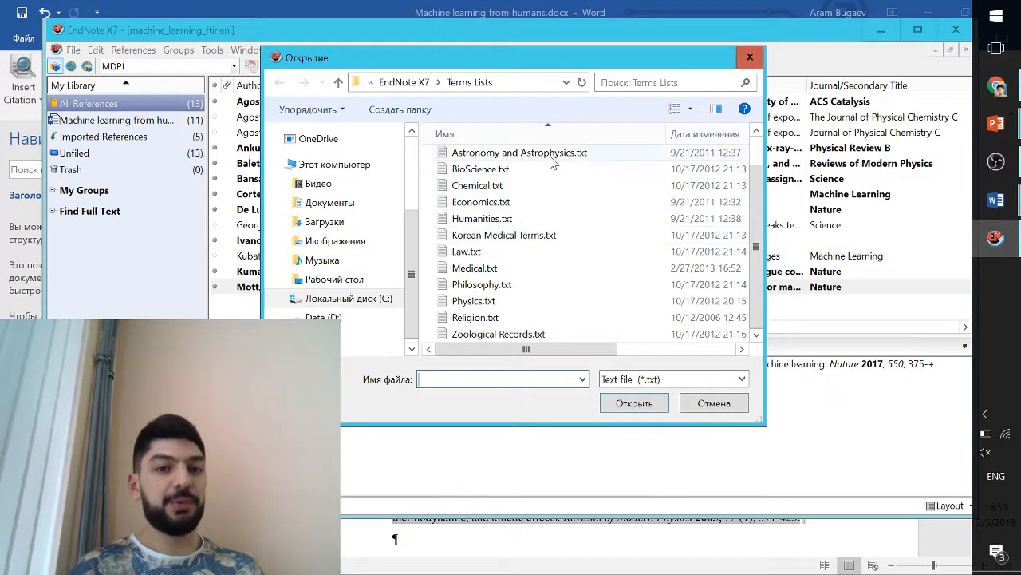
scroll(527, 259, up, 1)
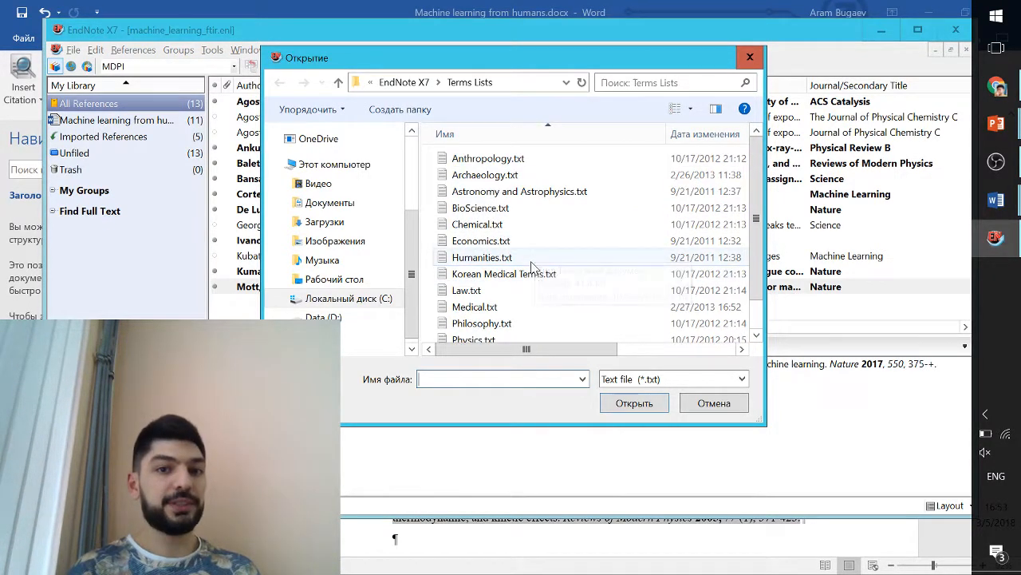
scroll(531, 267, down, 1)
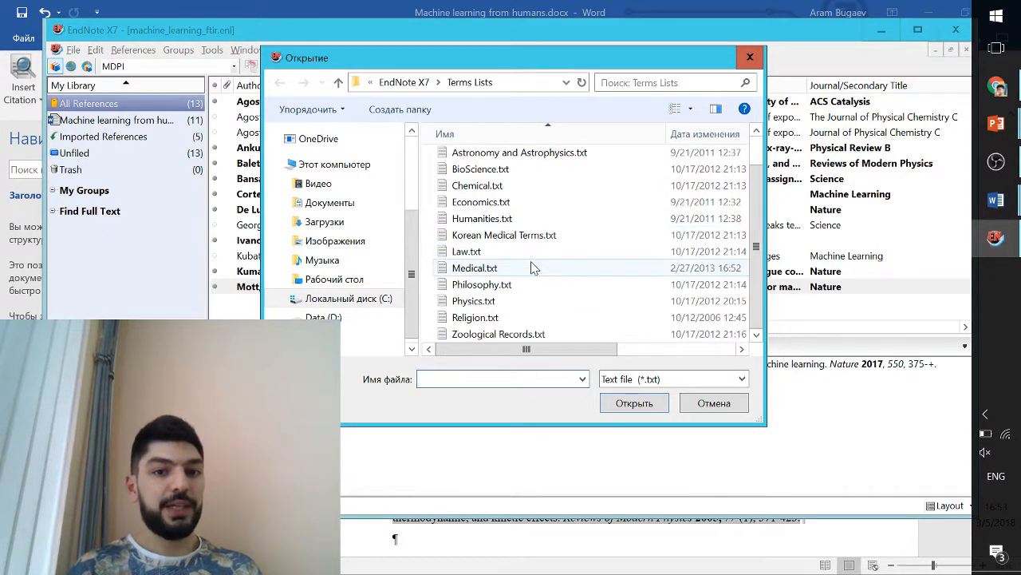
double_click(484, 300)
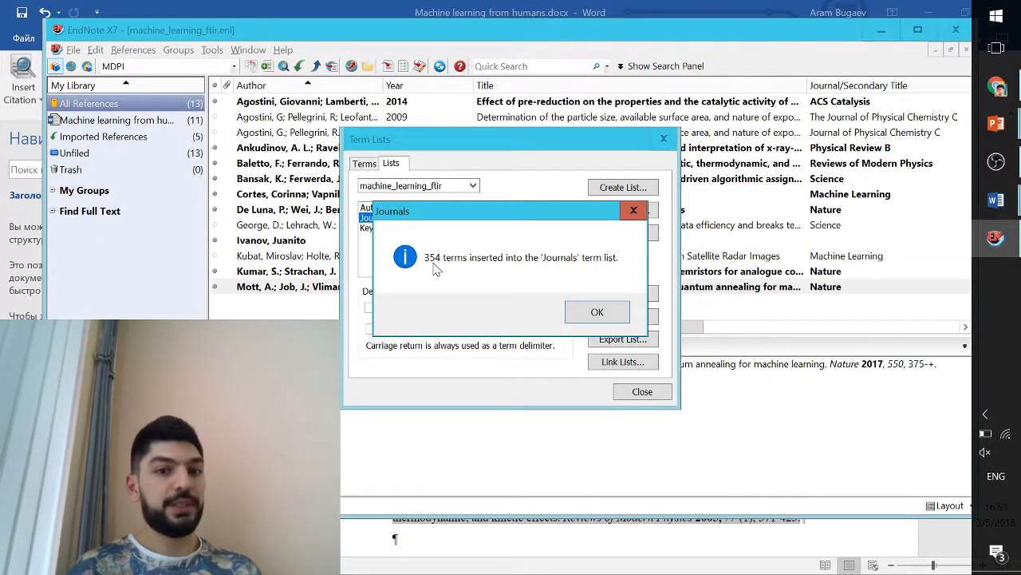
click(597, 311)
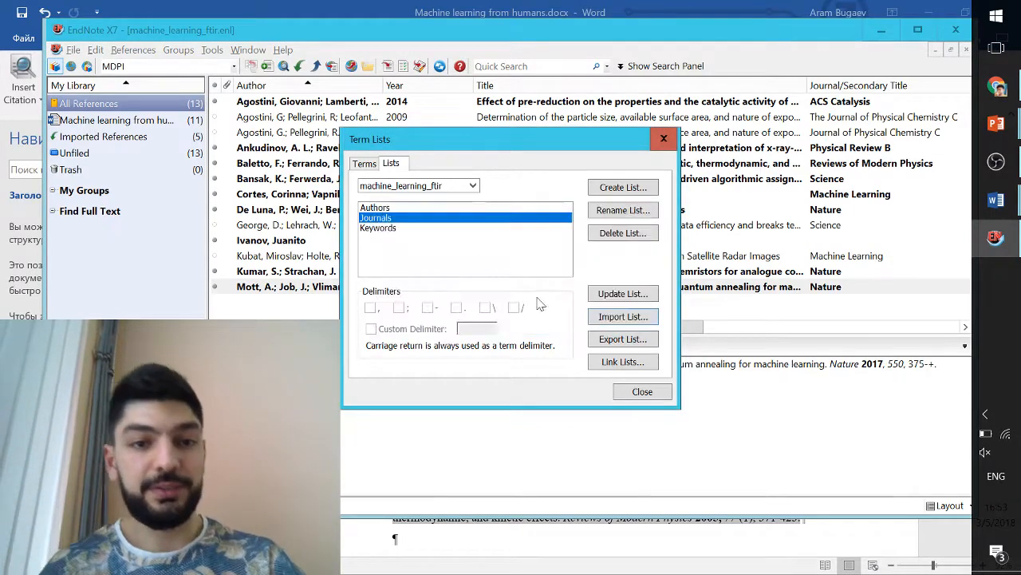
Step: Enlarge the term list window, widen the Full Journal column, and look through the imported physics journals and their abbreviations
click(366, 165)
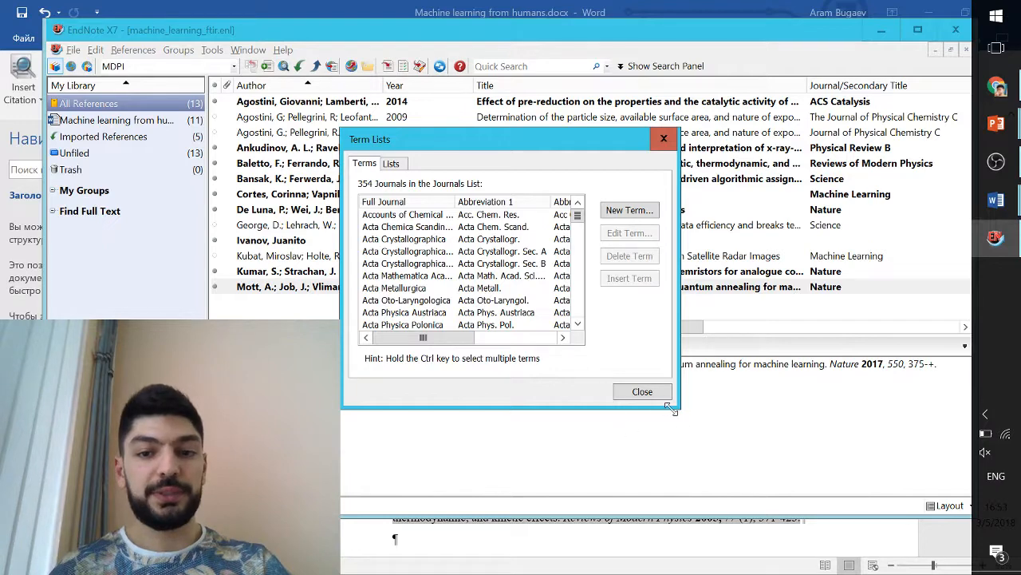
drag(677, 406, 911, 547)
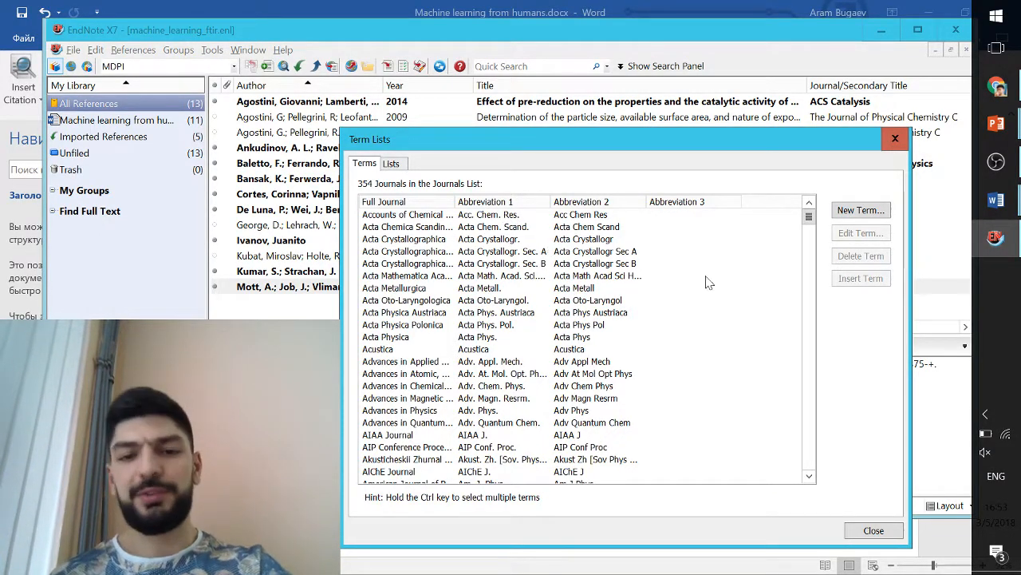
drag(807, 214, 859, 130)
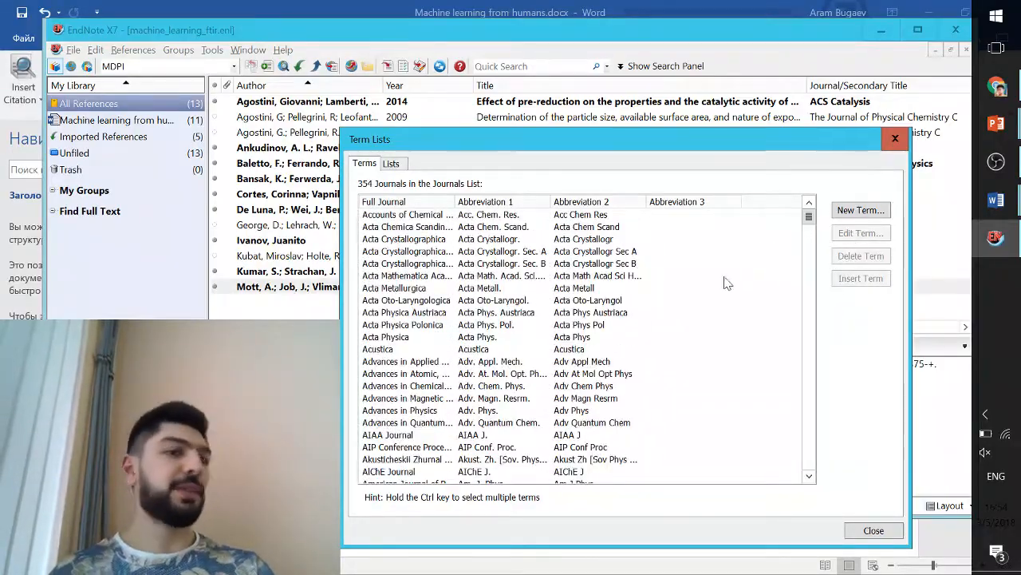
scroll(437, 254, down, 2)
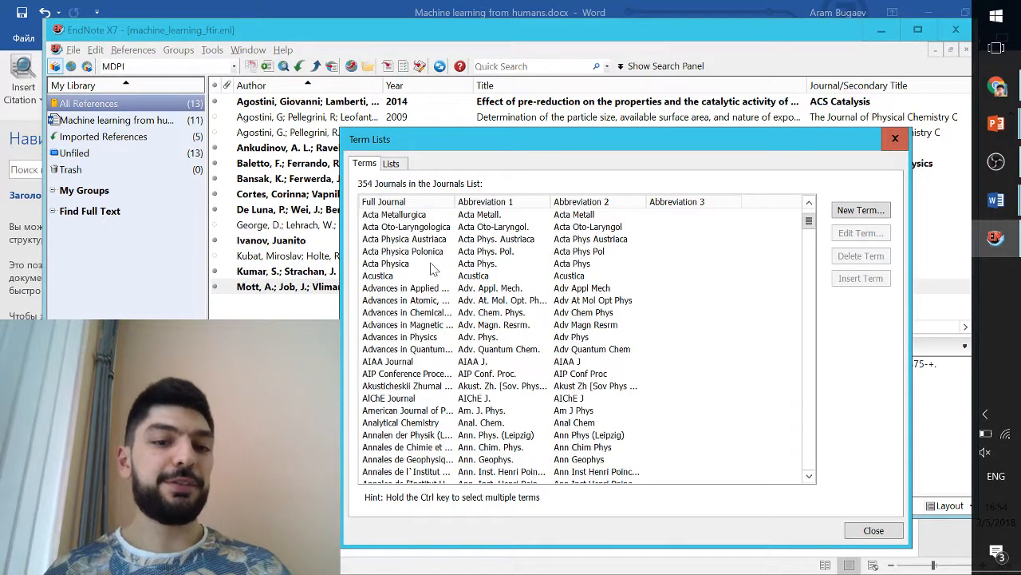
drag(455, 201, 572, 200)
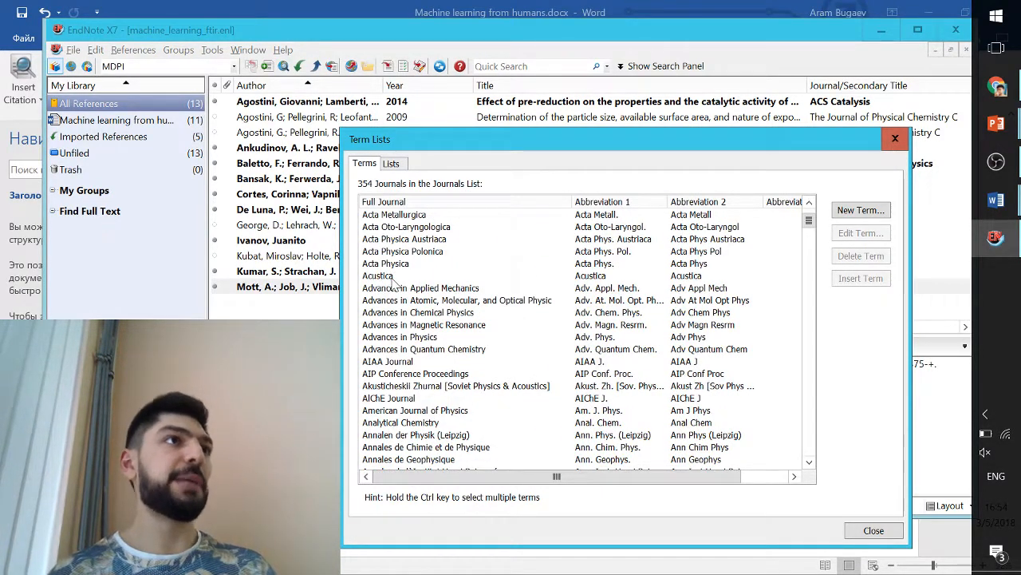
scroll(423, 359, down, 20)
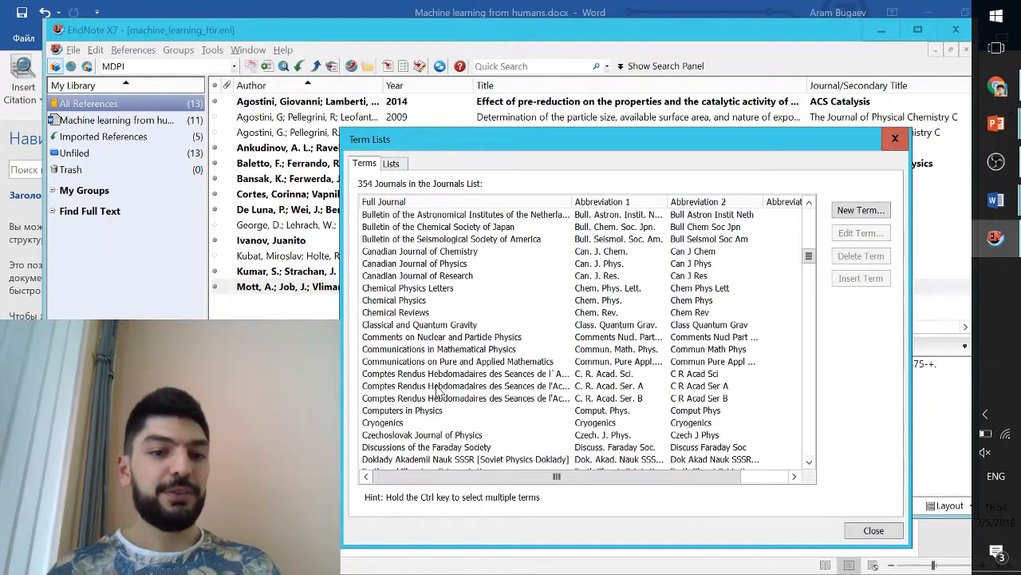
scroll(435, 395, down, 10)
scroll(455, 389, up, 3)
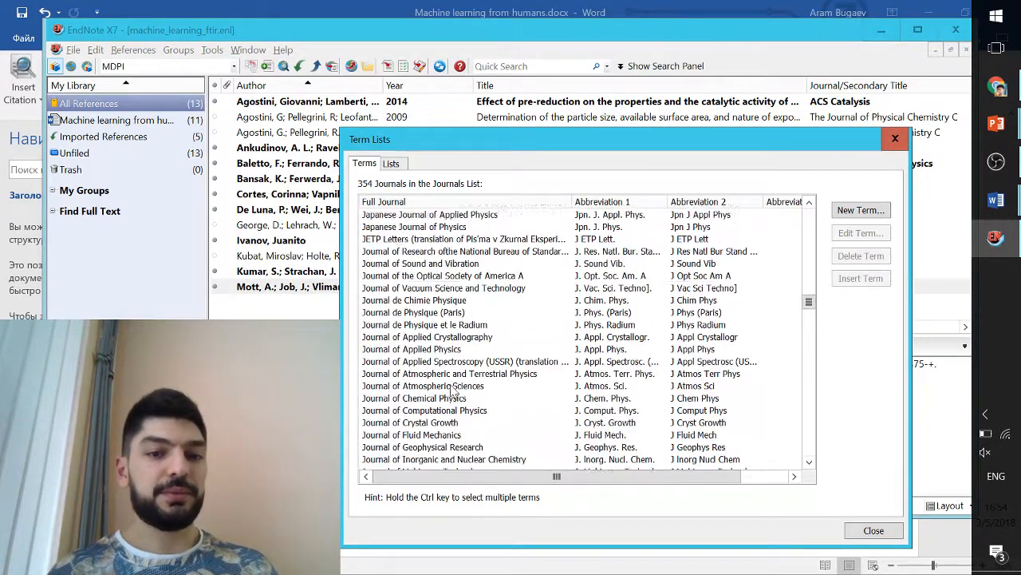
scroll(454, 383, down, 10)
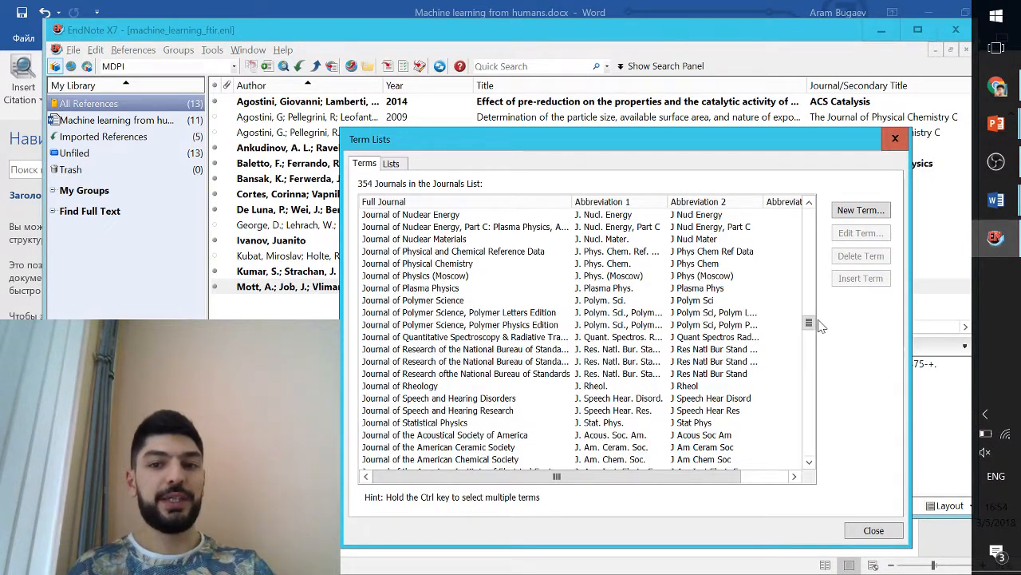
drag(805, 329, 835, 443)
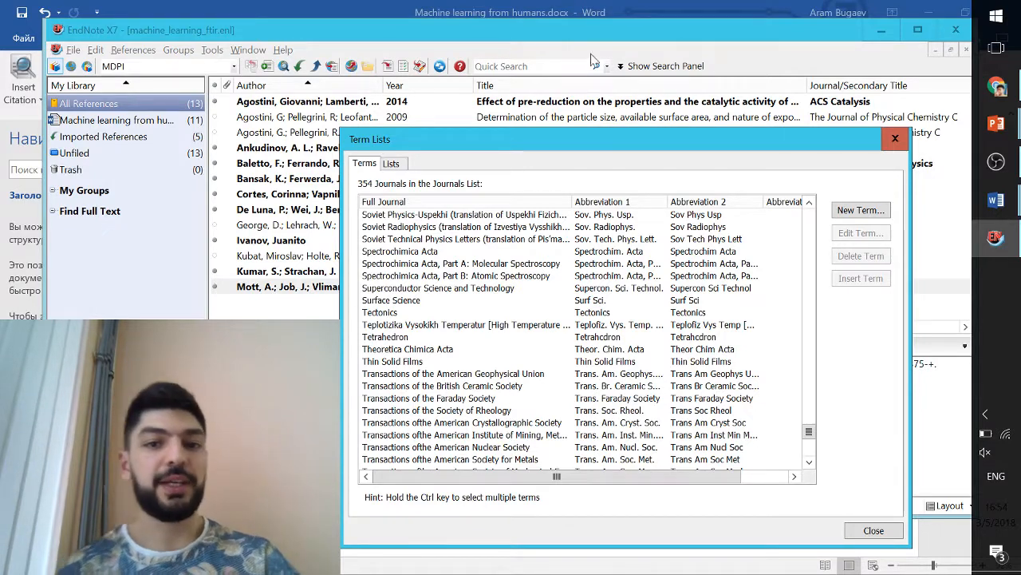
click(511, 300)
key(ctrl+a)
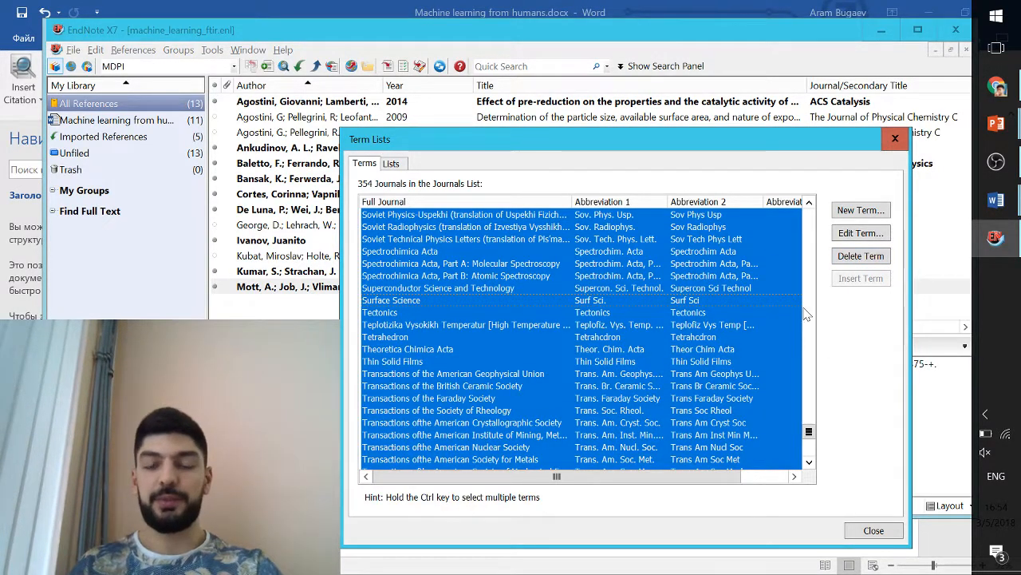
Step: Import the Chemical.txt term list into the Journals list as well and display the combined terms
click(391, 163)
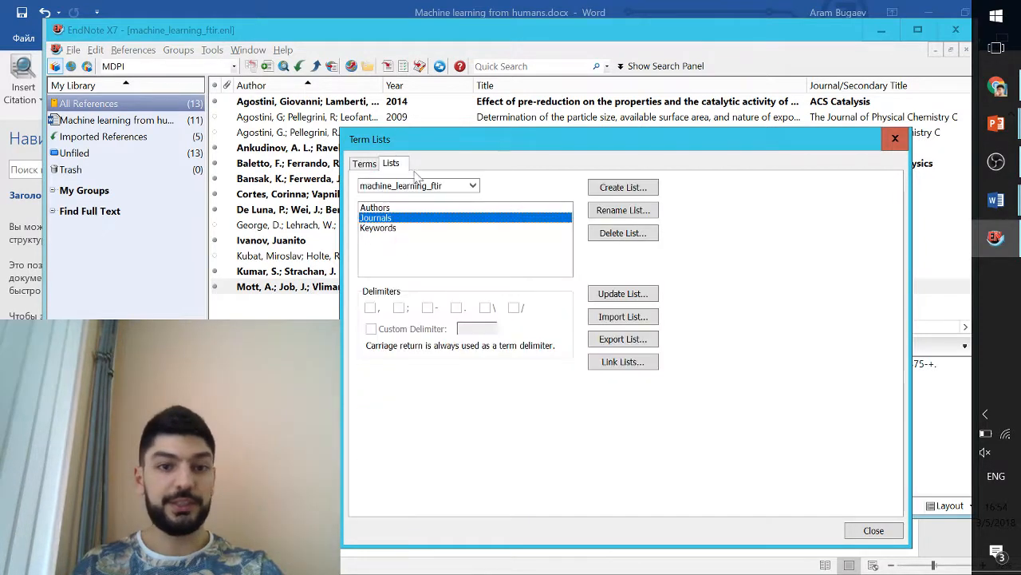
click(631, 320)
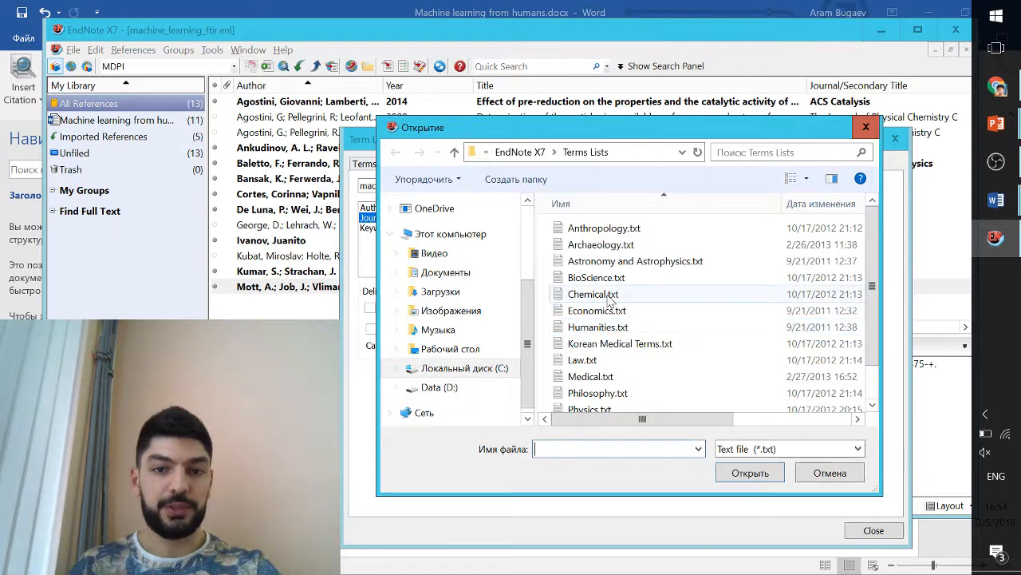
double_click(608, 294)
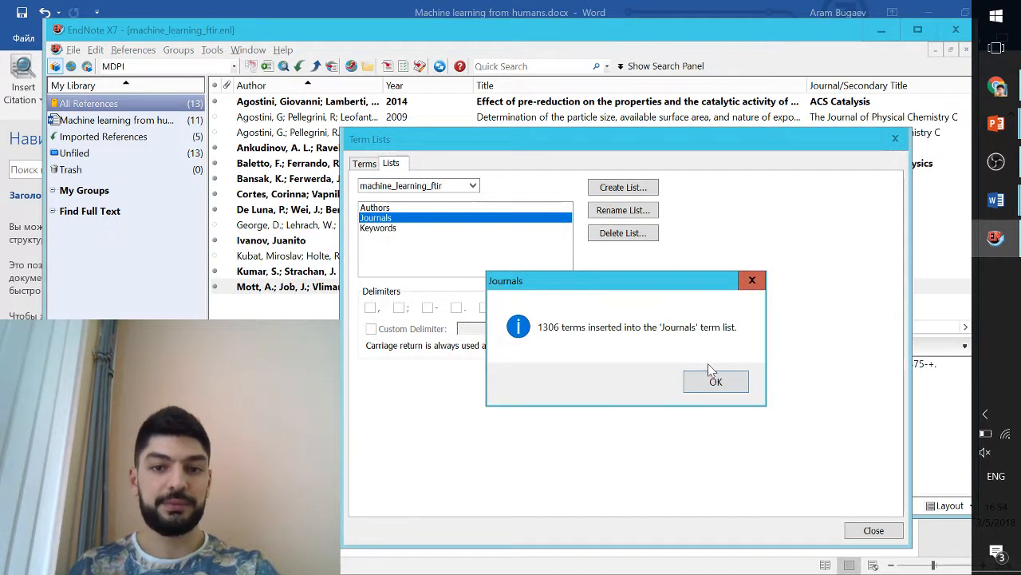
click(715, 380)
click(364, 162)
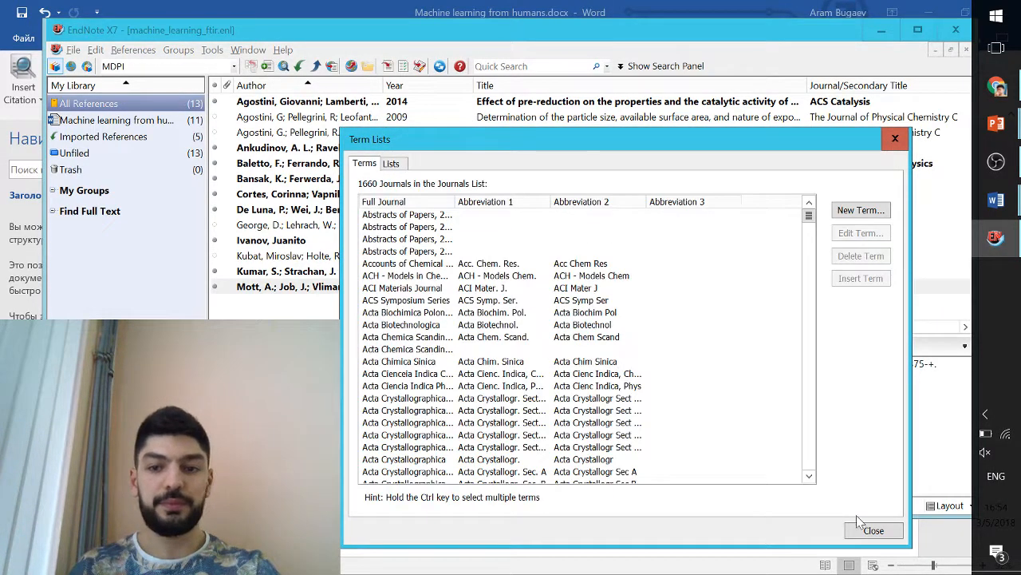
Step: Close the term lists, switch back to Word, and update the citations and bibliography with the imported journal abbreviations
click(876, 530)
key(alt+Tab)
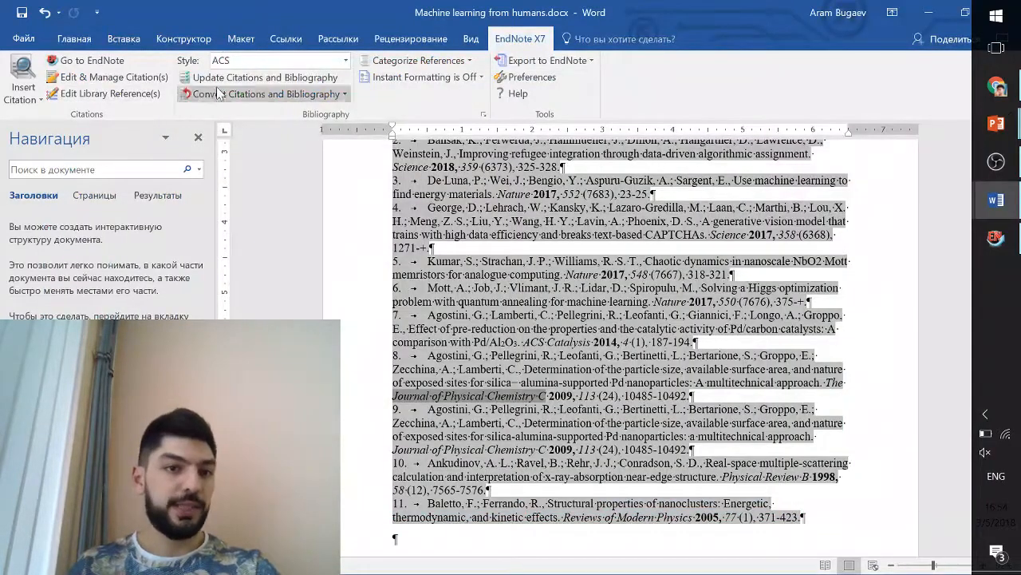
click(222, 79)
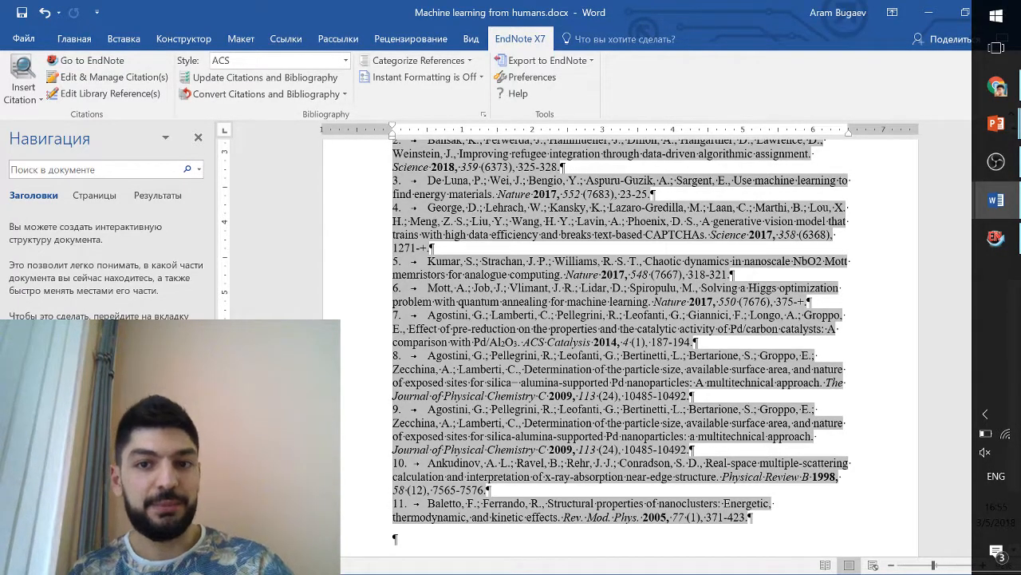
Step: Return to EndNote, delete every journal from the Journals term list, and show the list management options
key(alt+Tab)
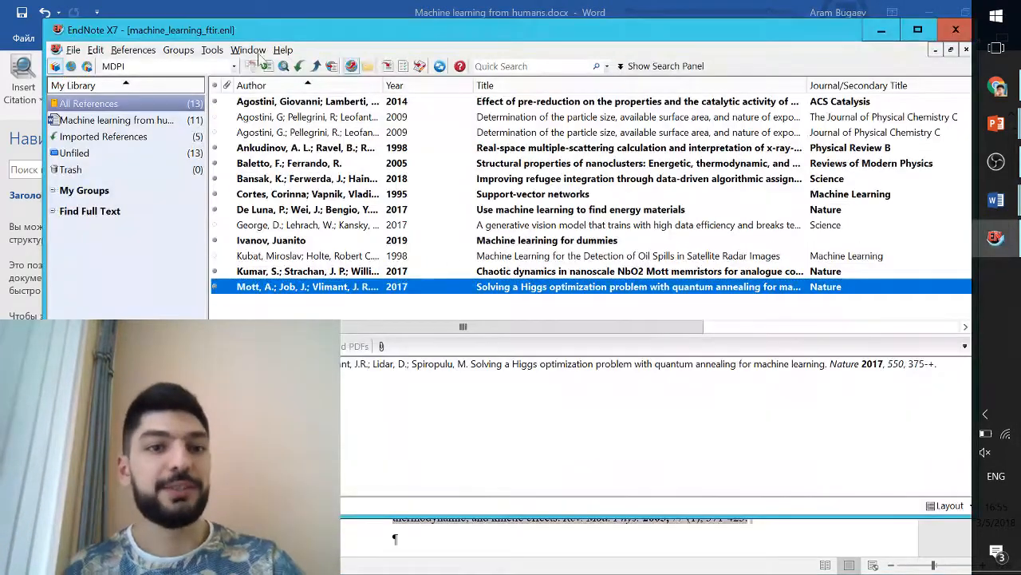
click(212, 51)
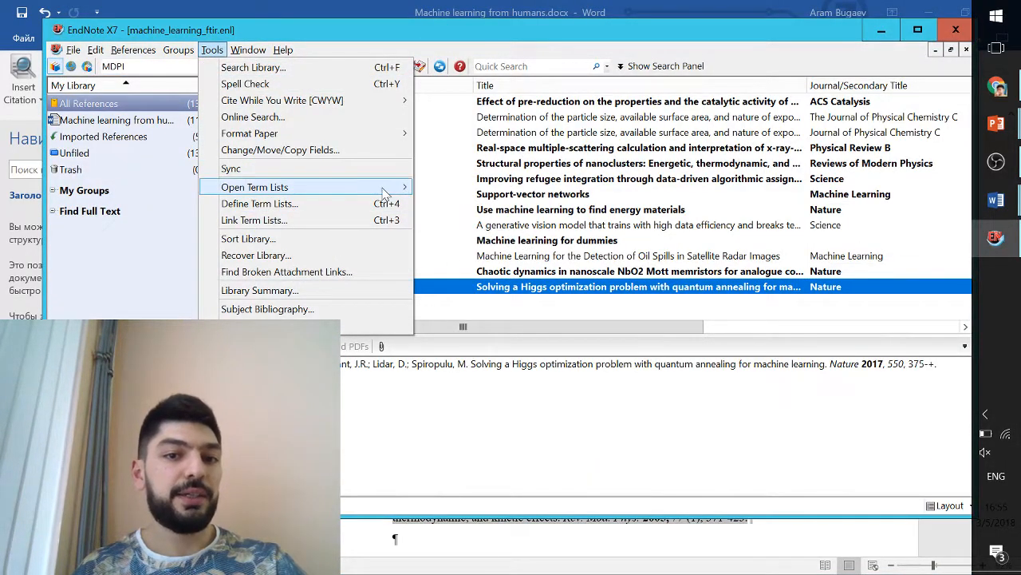
click(471, 206)
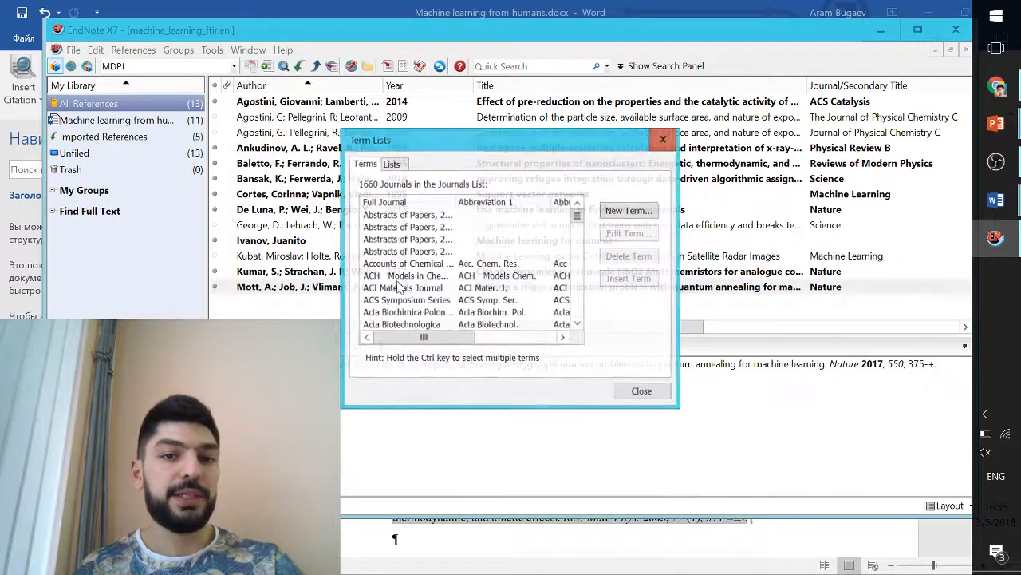
key(ctrl+a)
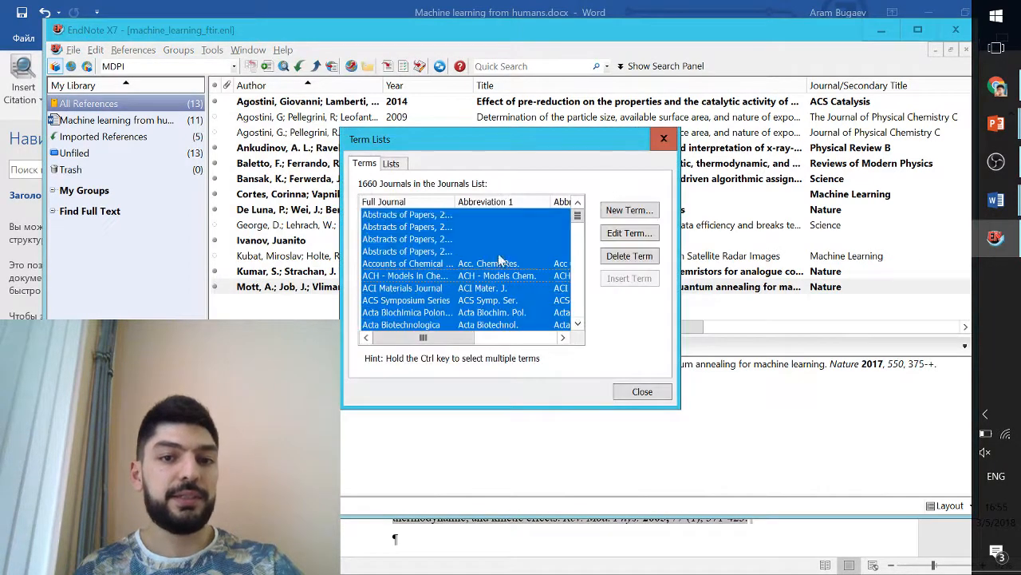
click(651, 264)
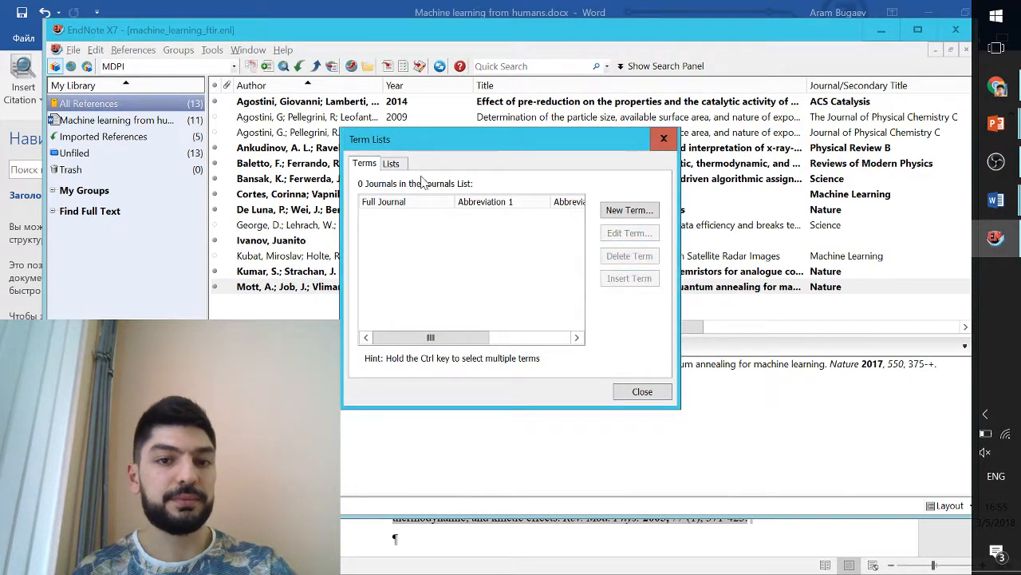
click(391, 163)
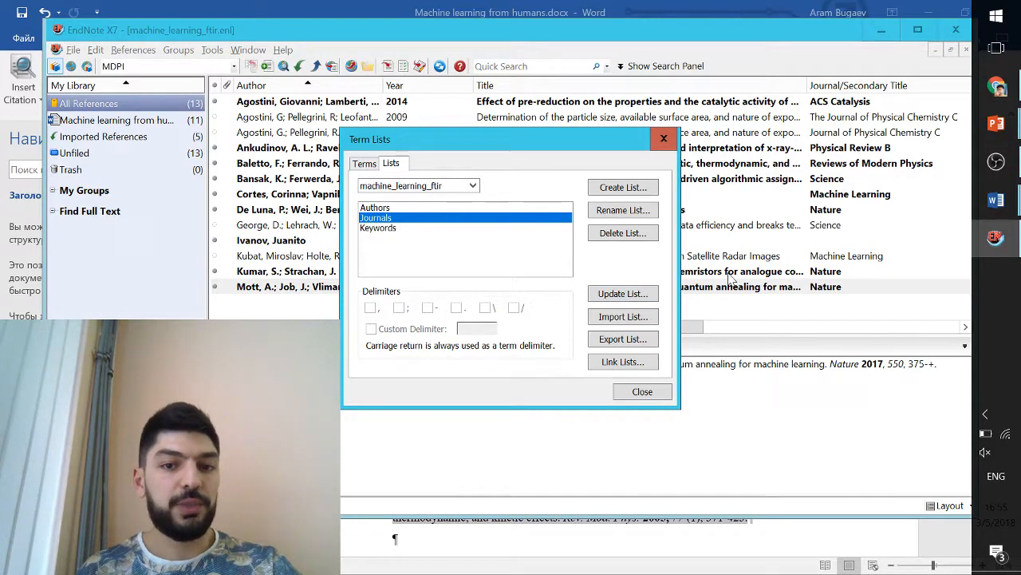
Step: Update the Journals list from the library, using Journal for full names and Alternate Journal for Abbreviation 1, and display its terms
click(622, 294)
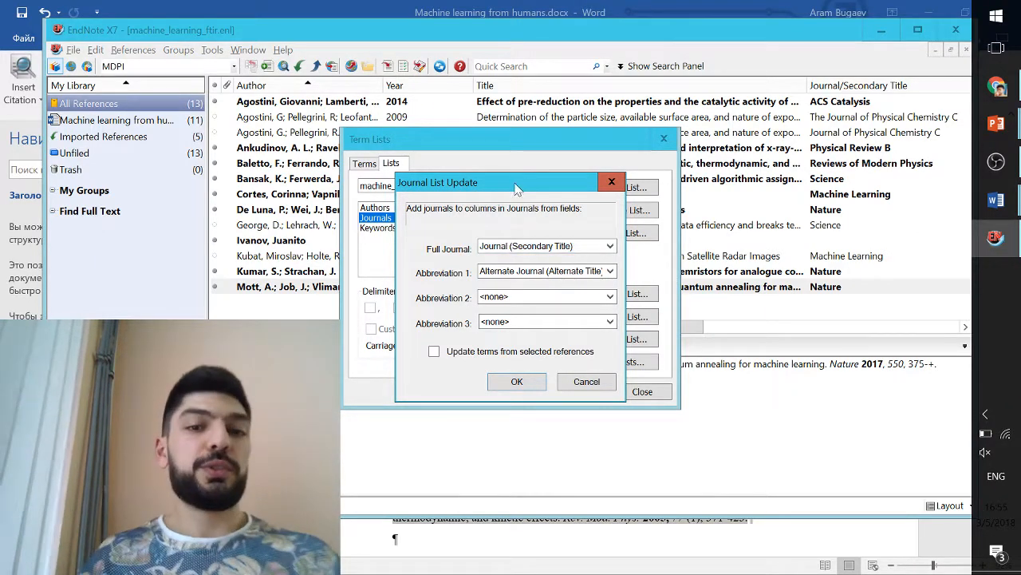
drag(515, 187, 472, 144)
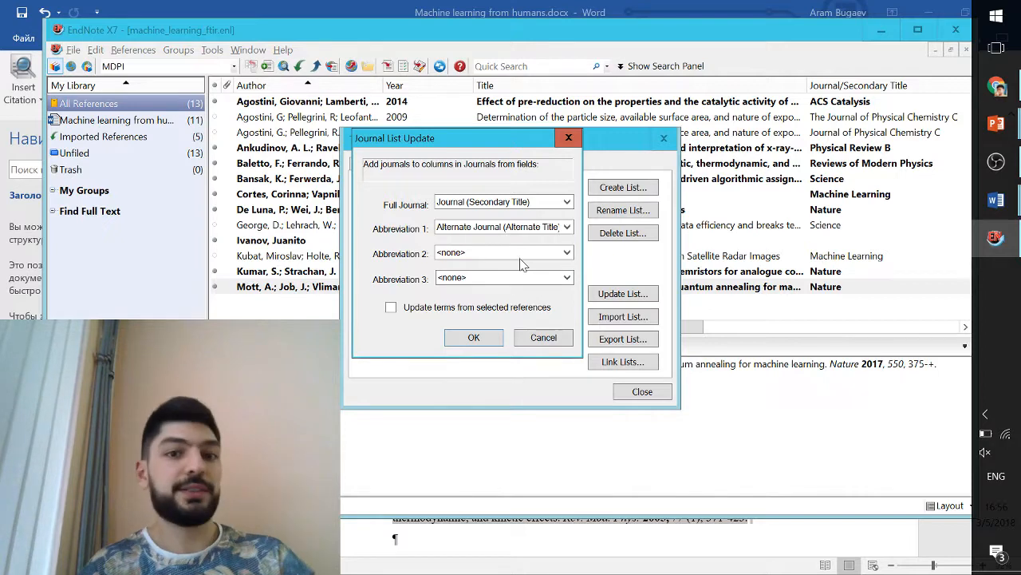
click(474, 338)
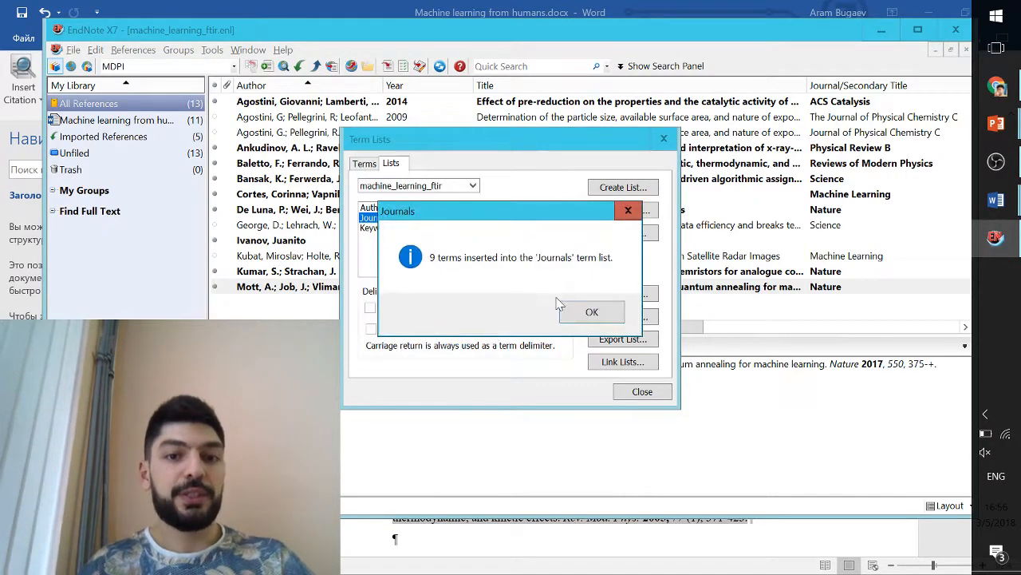
click(600, 311)
click(369, 164)
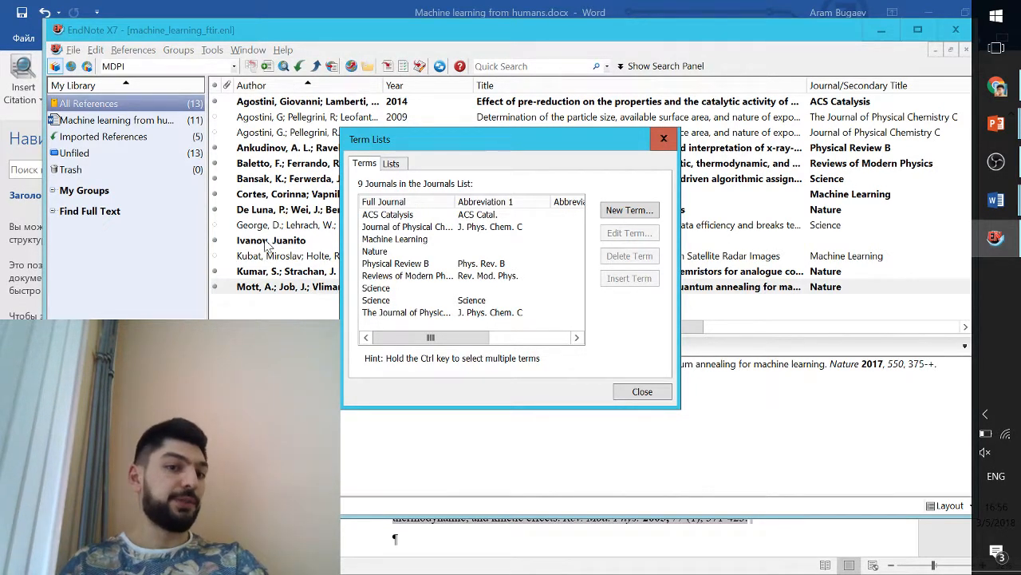
Step: Reopen the Journals term list and set Abbreviation 1 of the Machine Learning journal to "Mach. L."
click(403, 242)
key(Escape)
click(179, 50)
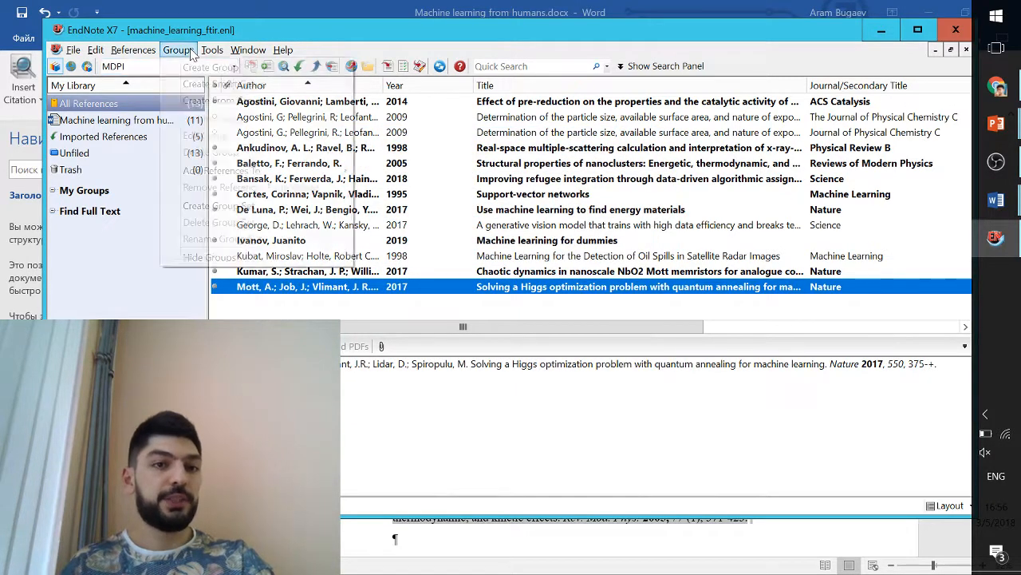
mouse_move(217, 51)
mouse_move(264, 187)
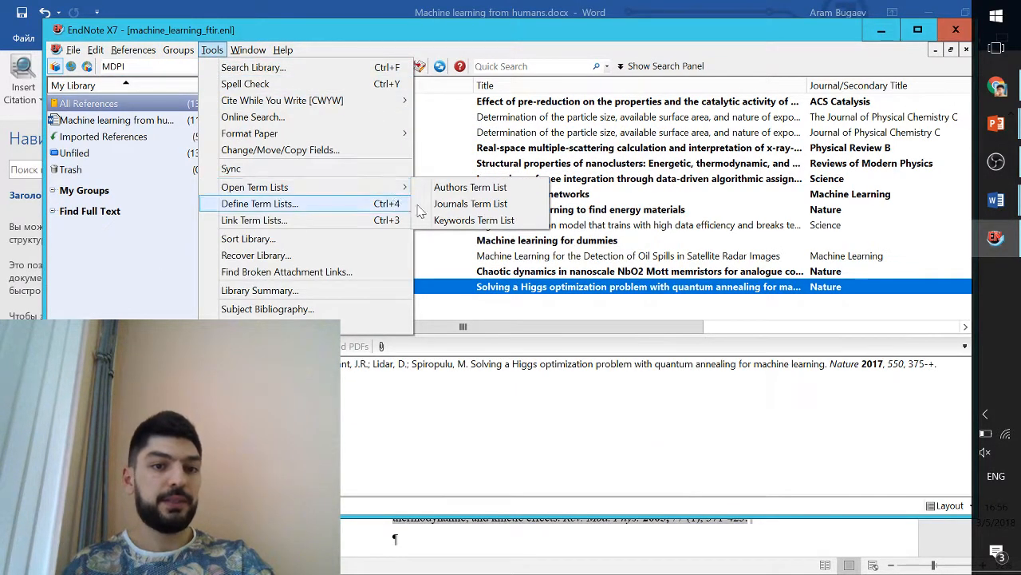
click(451, 201)
click(397, 227)
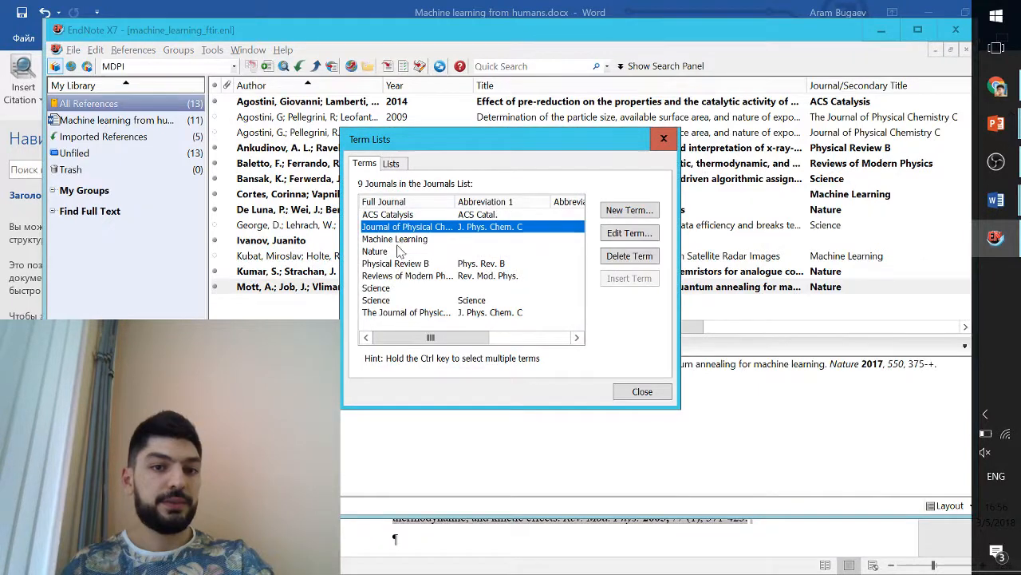
click(414, 240)
click(631, 232)
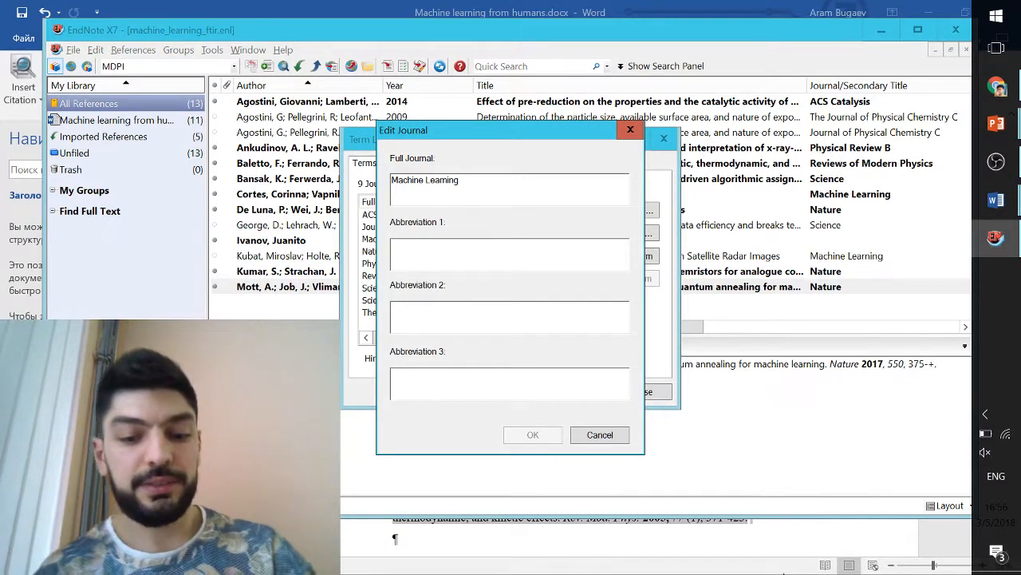
text(Mach.)
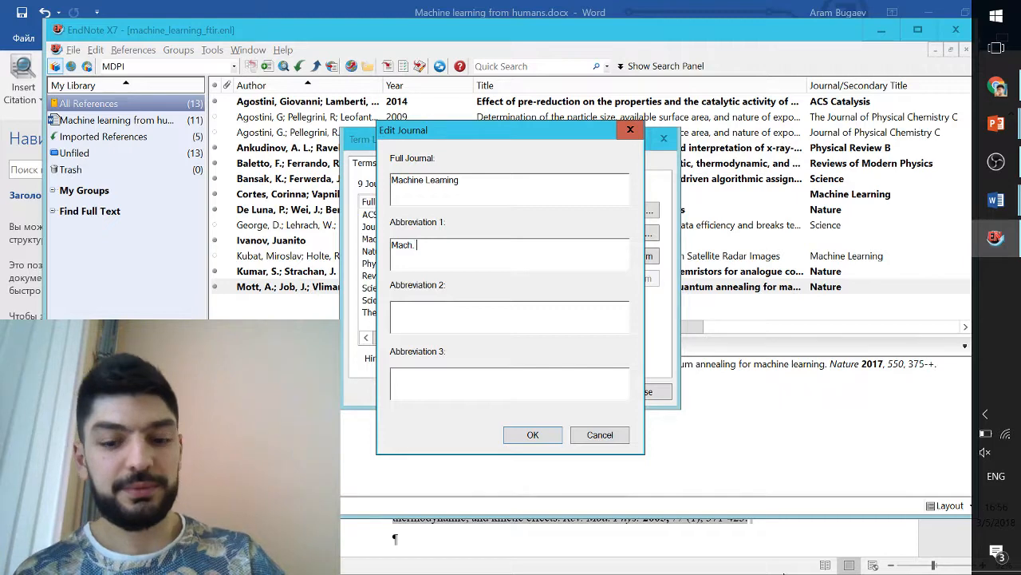
text( L.)
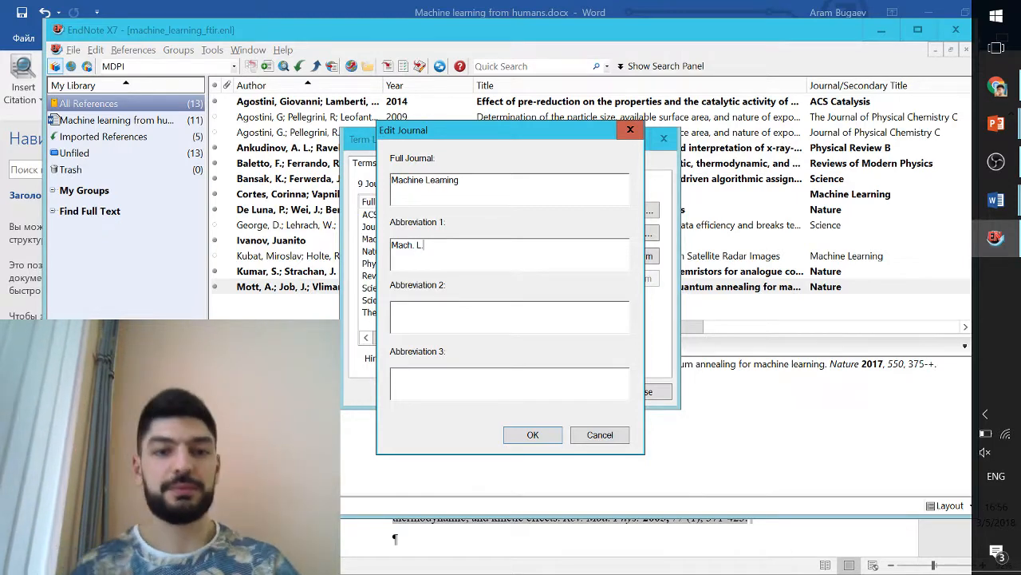
click(533, 435)
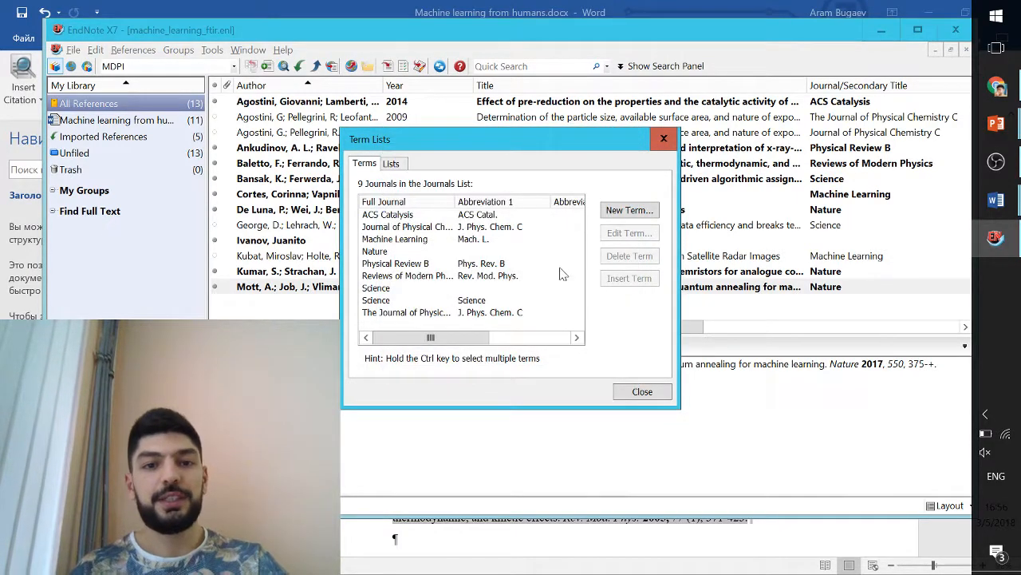
Step: Close the term lists, switch to Word, and update the citations and bibliography with the rebuilt journal abbreviations
click(663, 140)
key(alt+Tab)
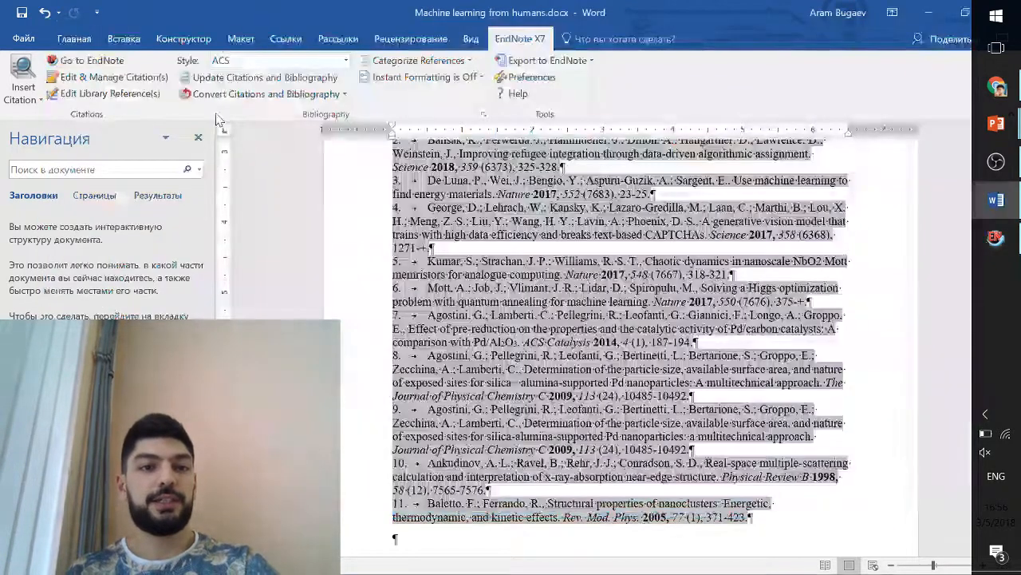
click(217, 79)
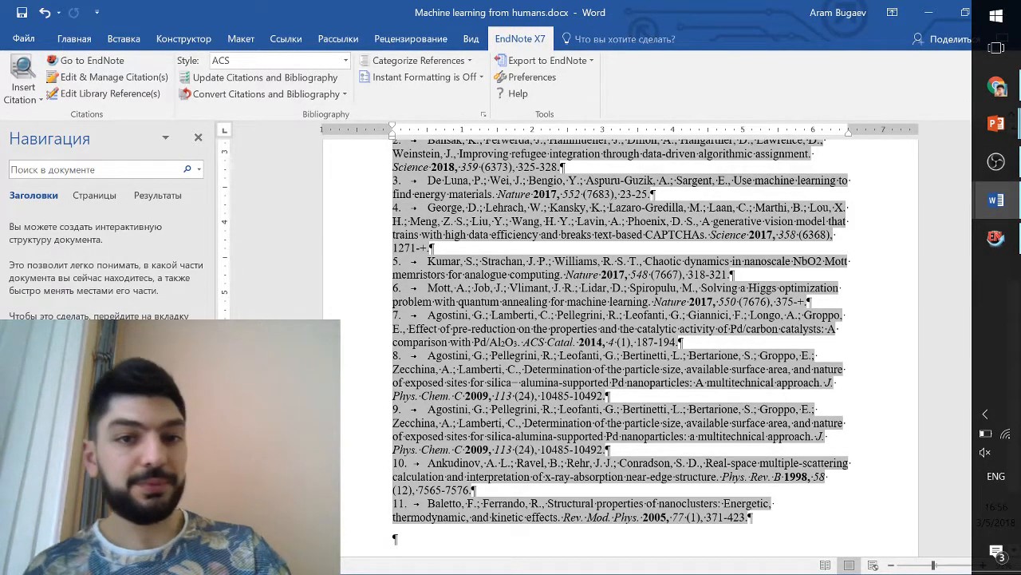
Step: Return to EndNote, reopen the Journals term list, and look at its export file options before closing it
key(alt+Tab)
click(214, 49)
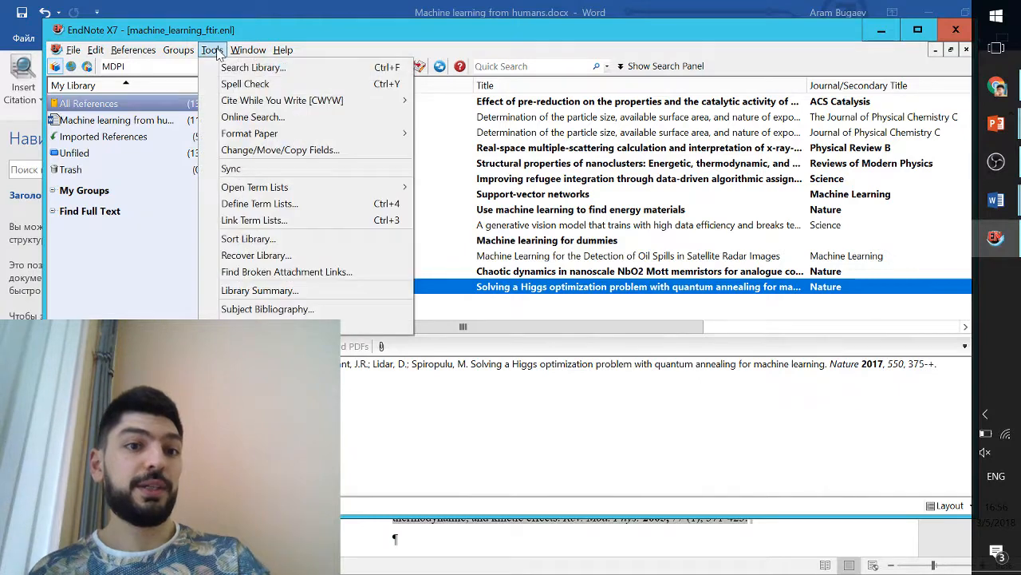
mouse_move(197, 51)
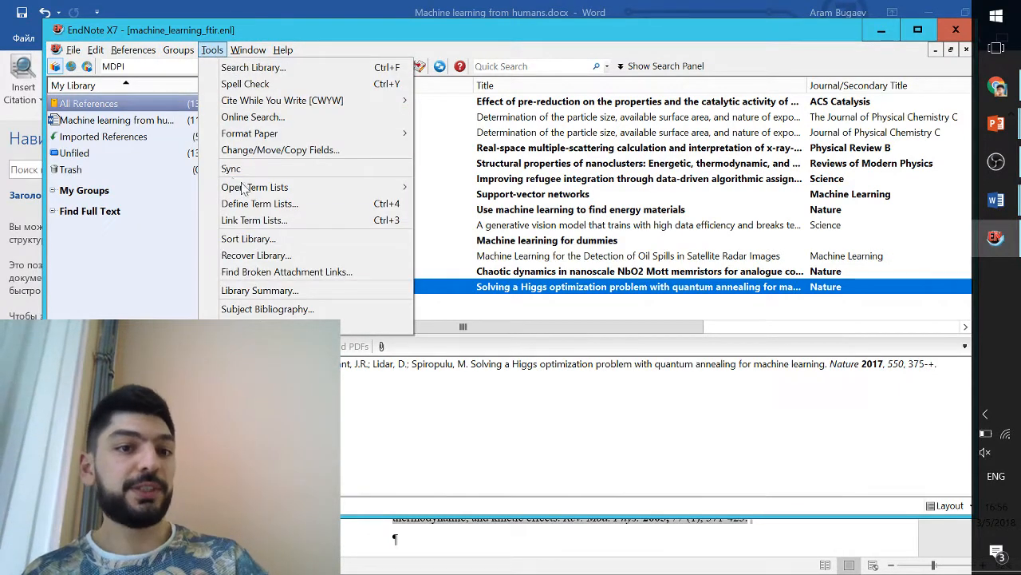
mouse_move(303, 188)
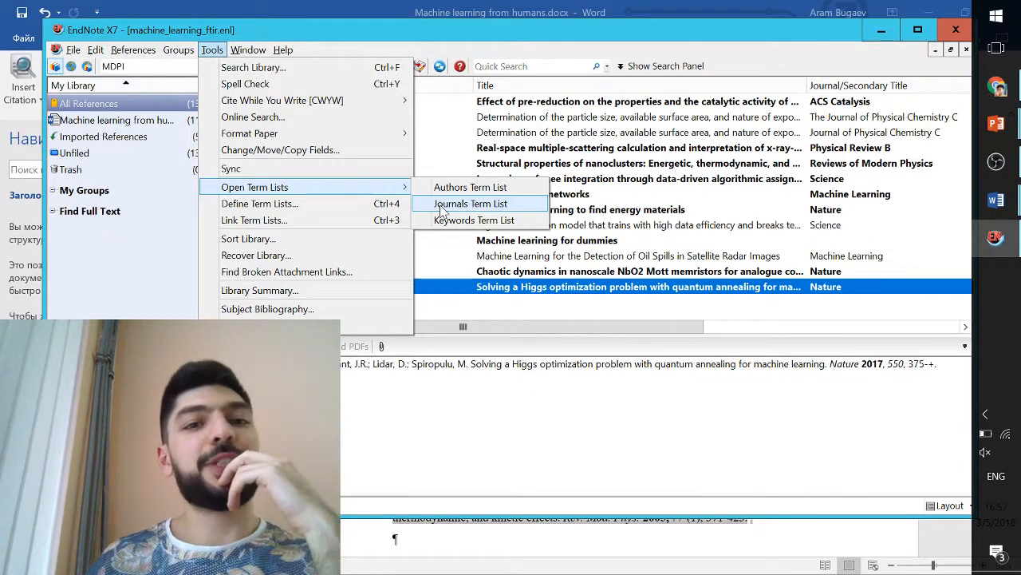
click(470, 203)
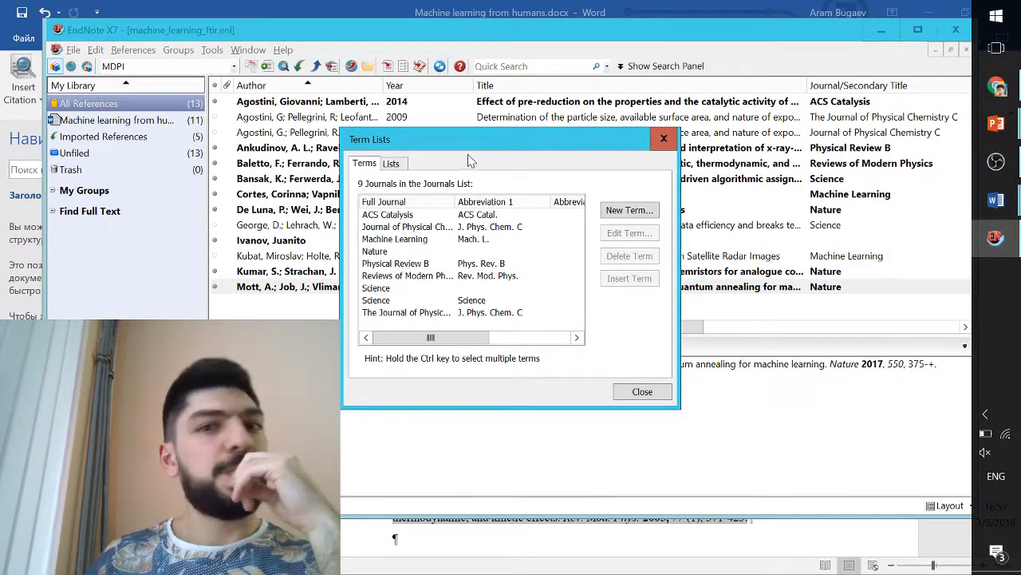
drag(475, 149, 386, 126)
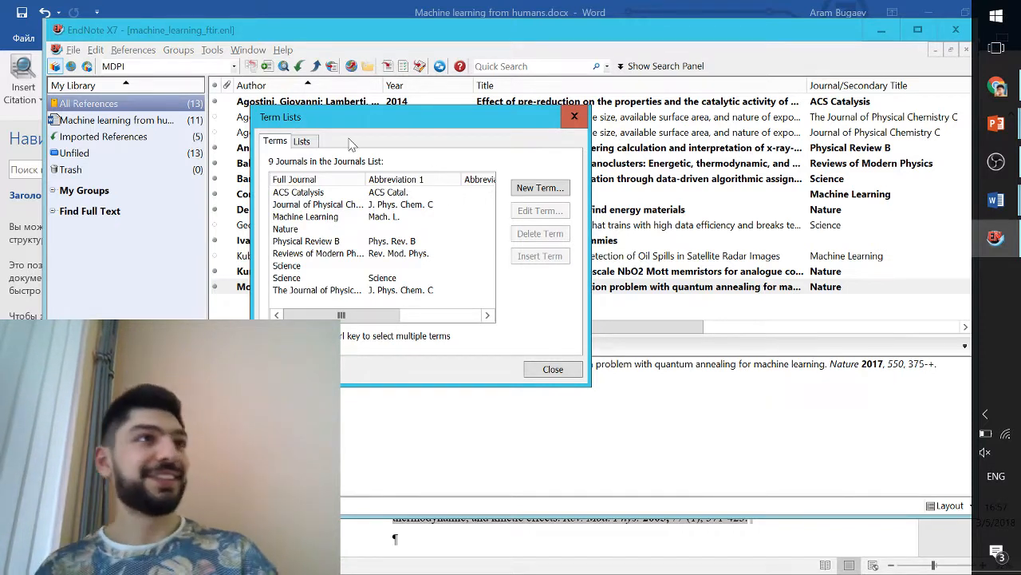
click(304, 141)
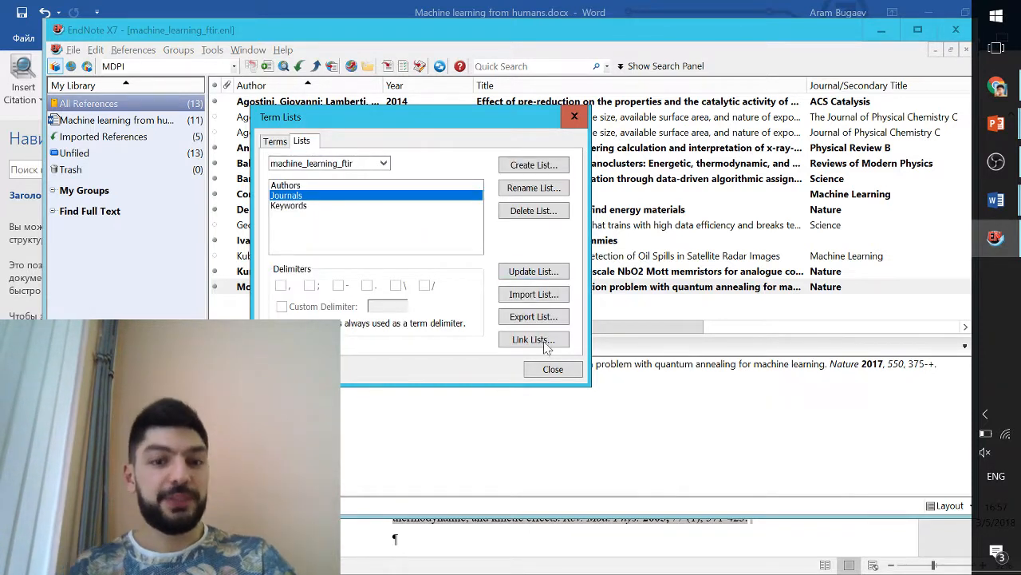
click(533, 316)
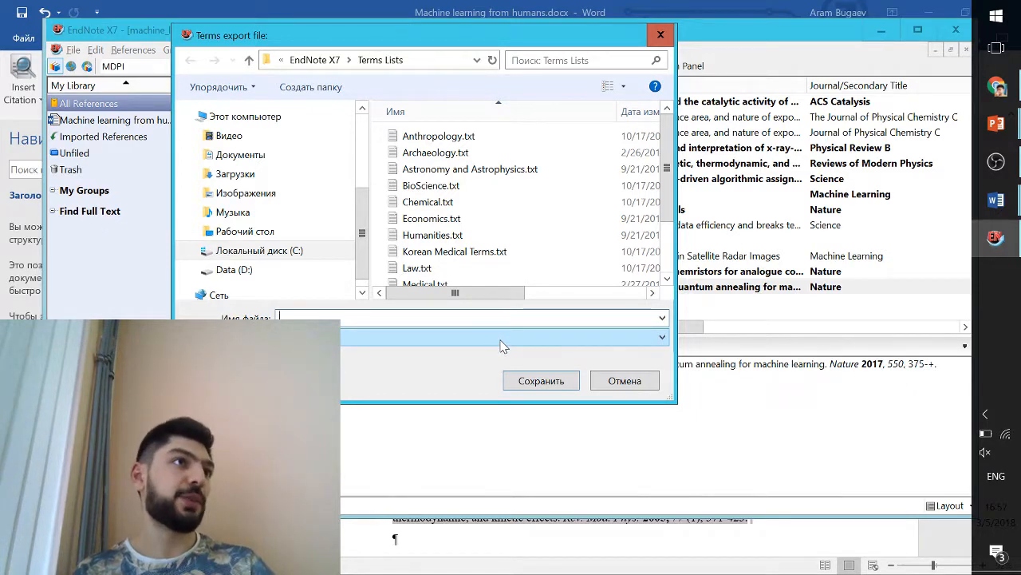
click(660, 35)
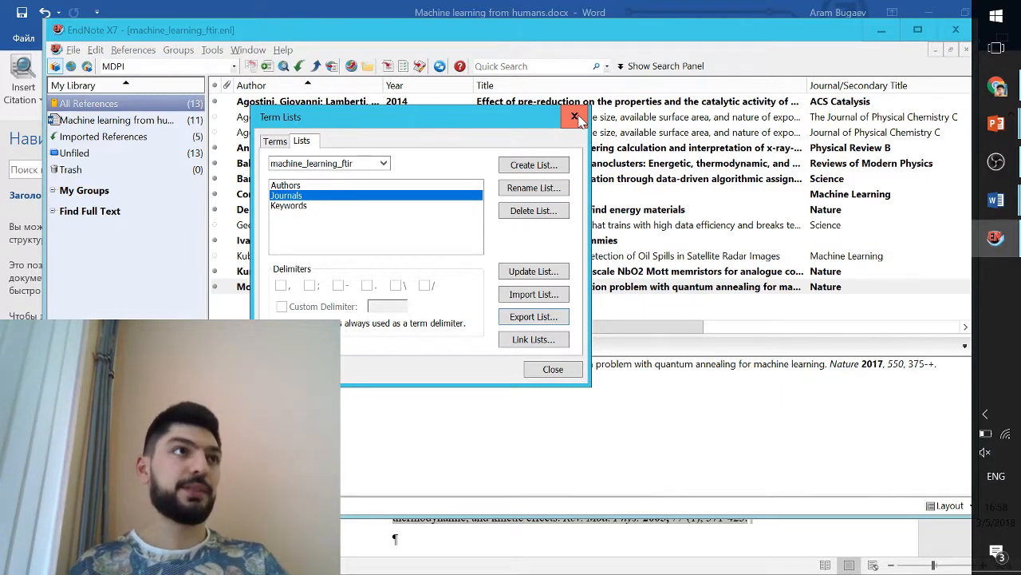
click(575, 117)
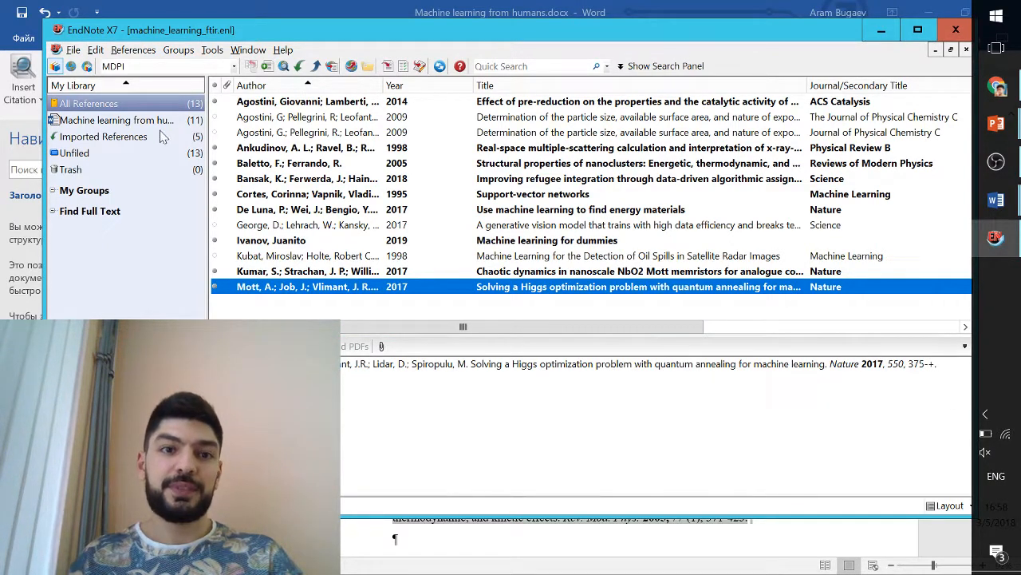
Step: Examine the journal name format settings of the ACS output style, close it, and check the alternate journal titles in the library
click(95, 50)
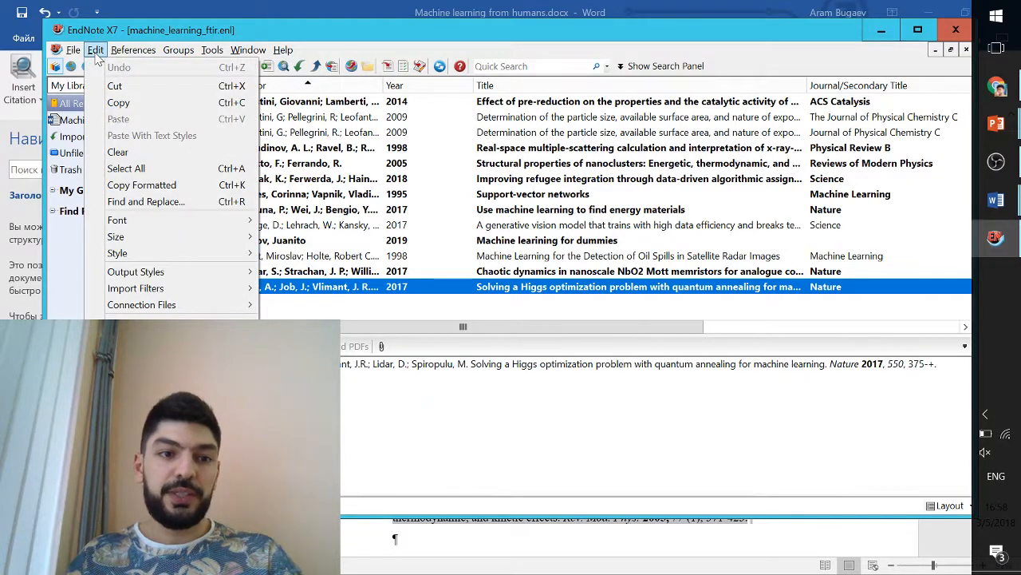
mouse_move(168, 273)
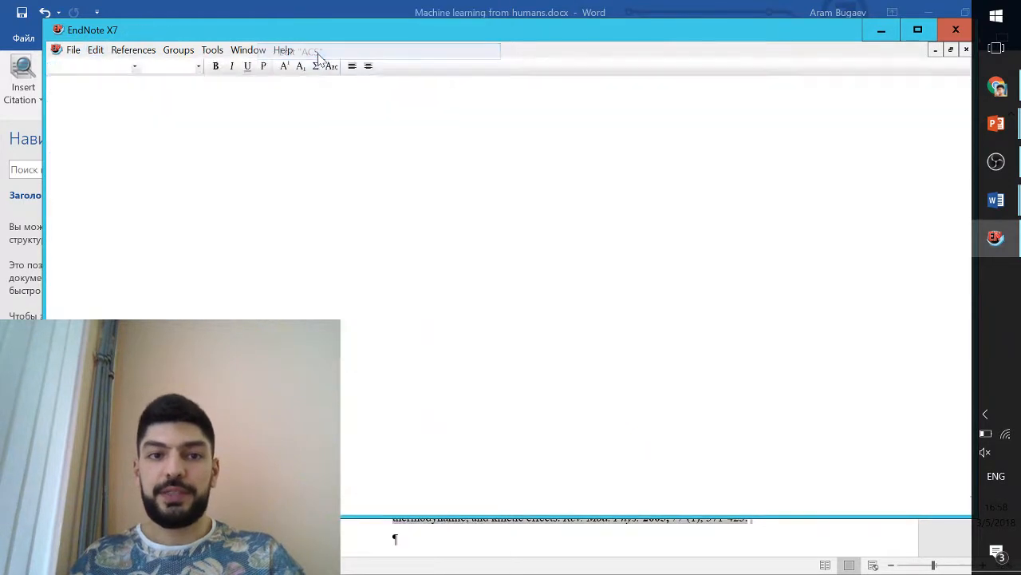
click(318, 52)
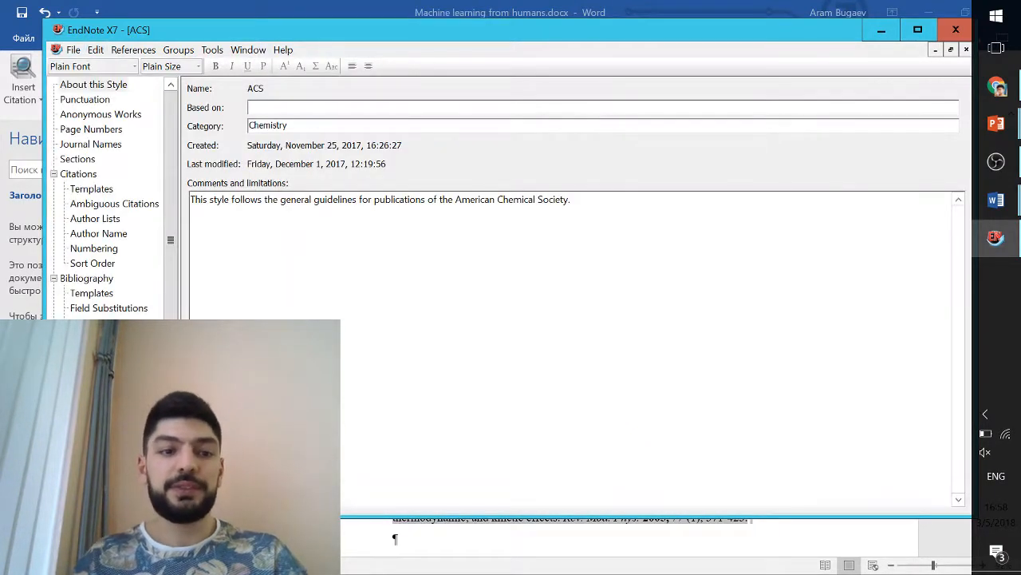
click(103, 145)
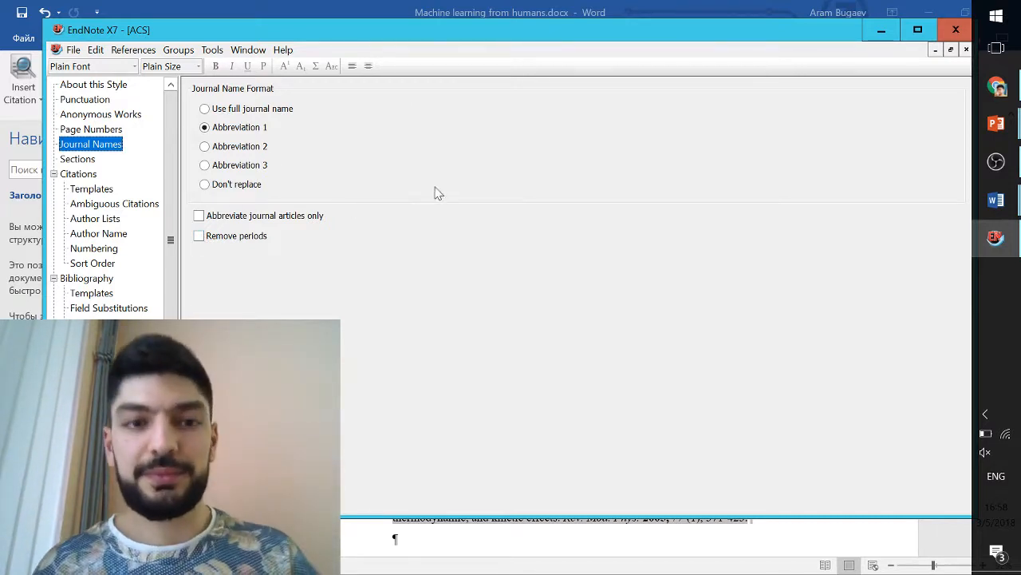
key(ctrl+w)
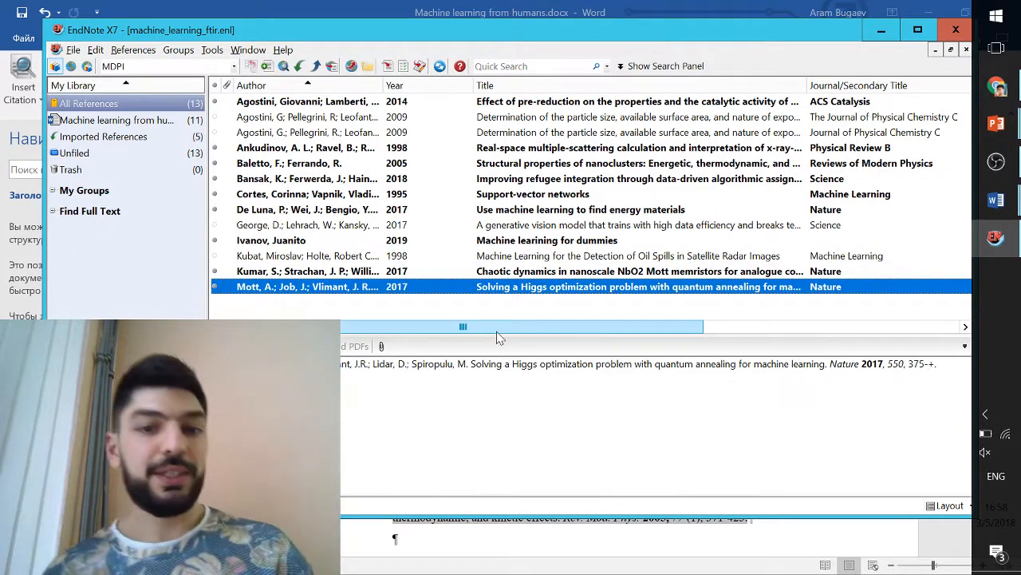
drag(497, 328, 609, 332)
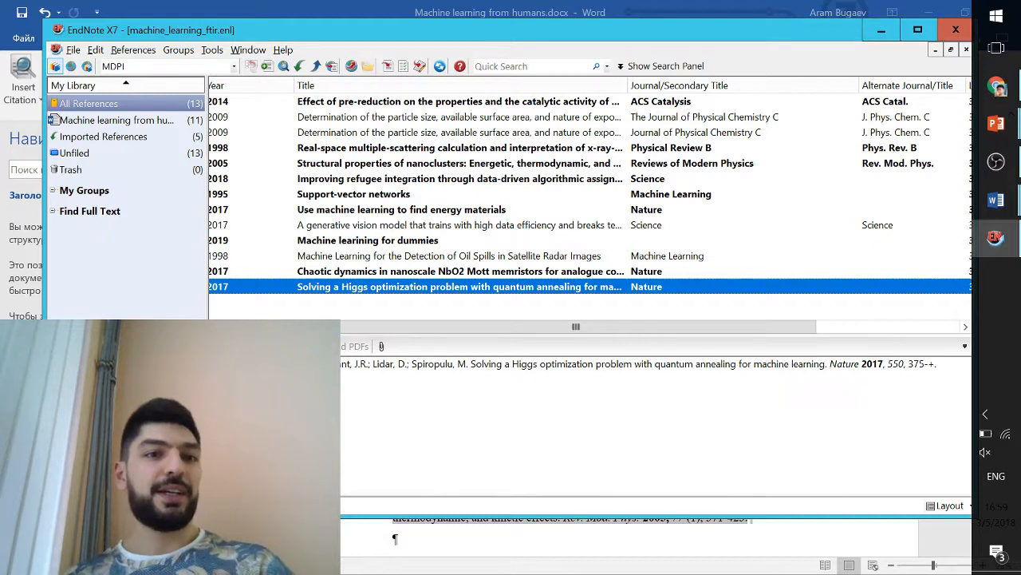
Step: Switch to Word, reformat the citations and bibliography in the GOST-Appearance-Order style, and show the beginning of the document
click(234, 66)
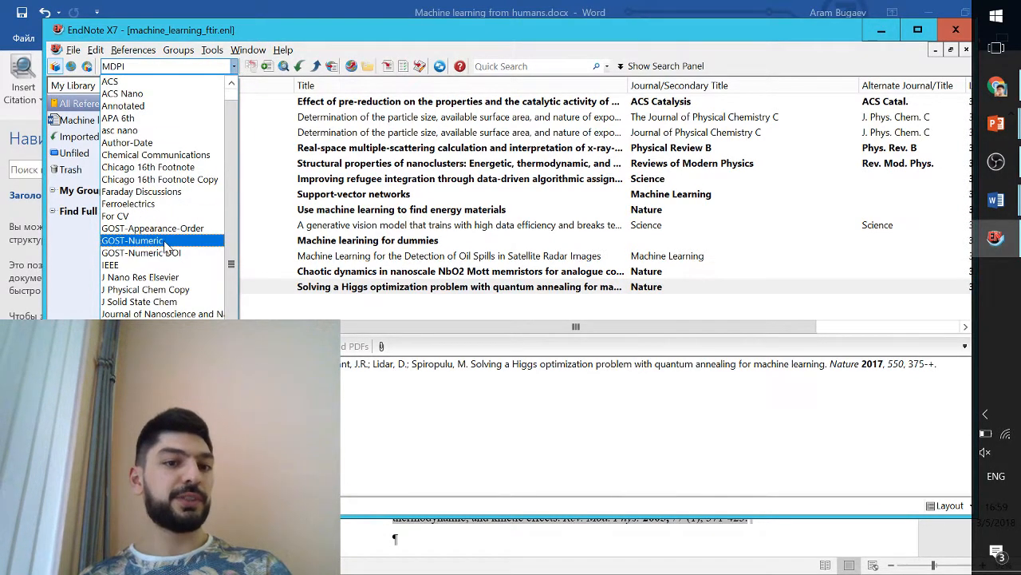
key(alt+Tab)
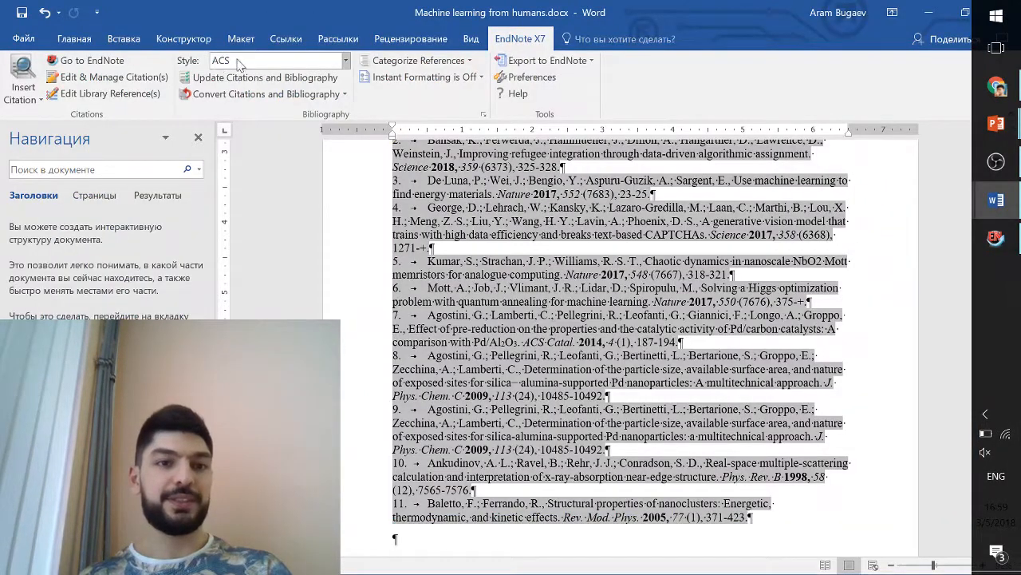
click(239, 60)
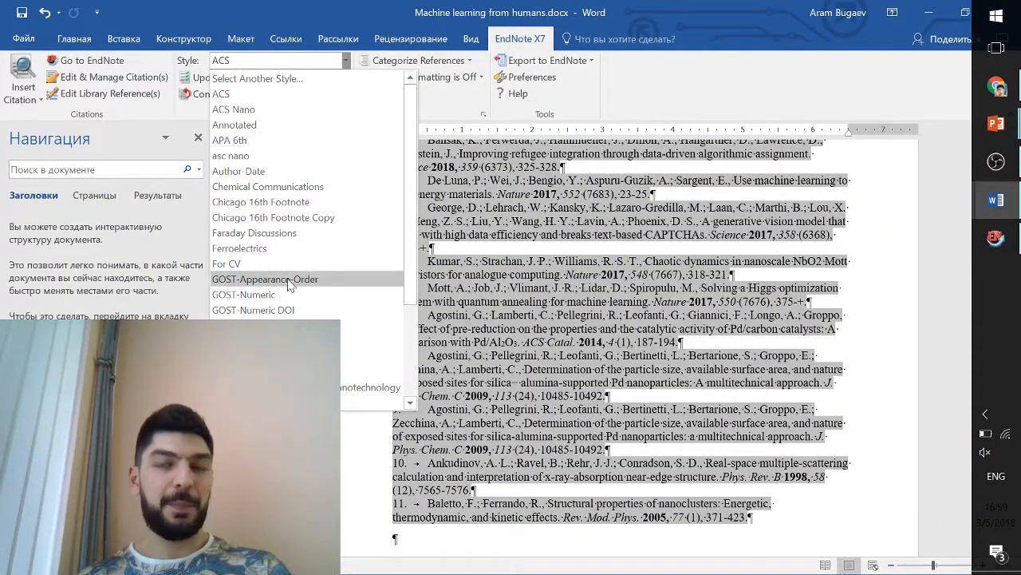
click(288, 279)
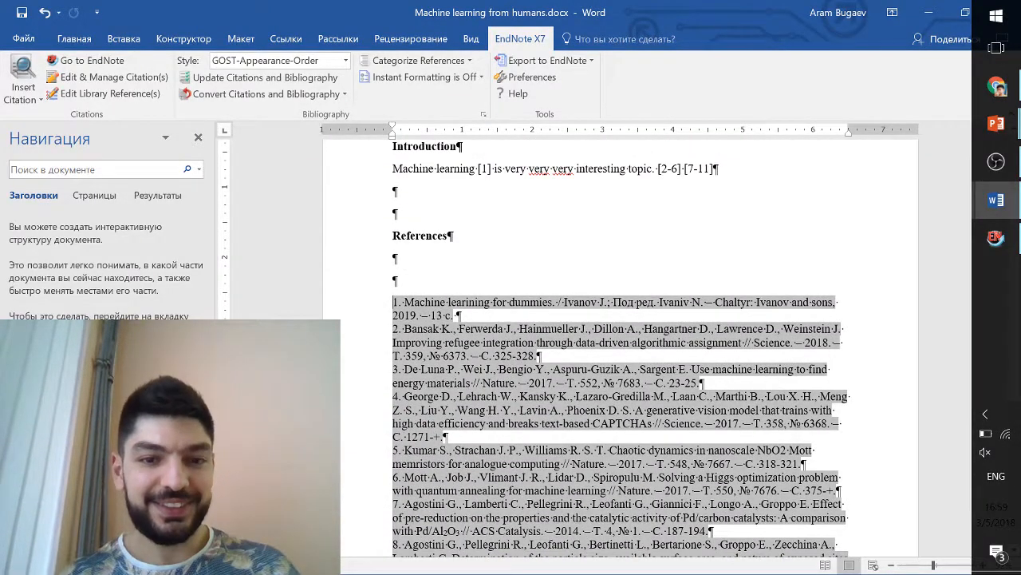
click(581, 265)
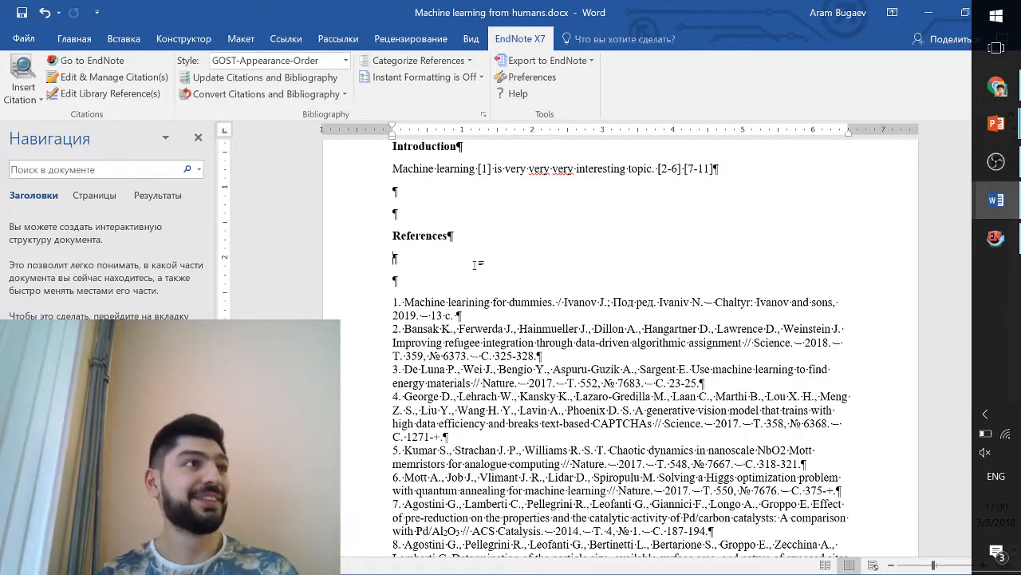
scroll(620, 349, up, 2)
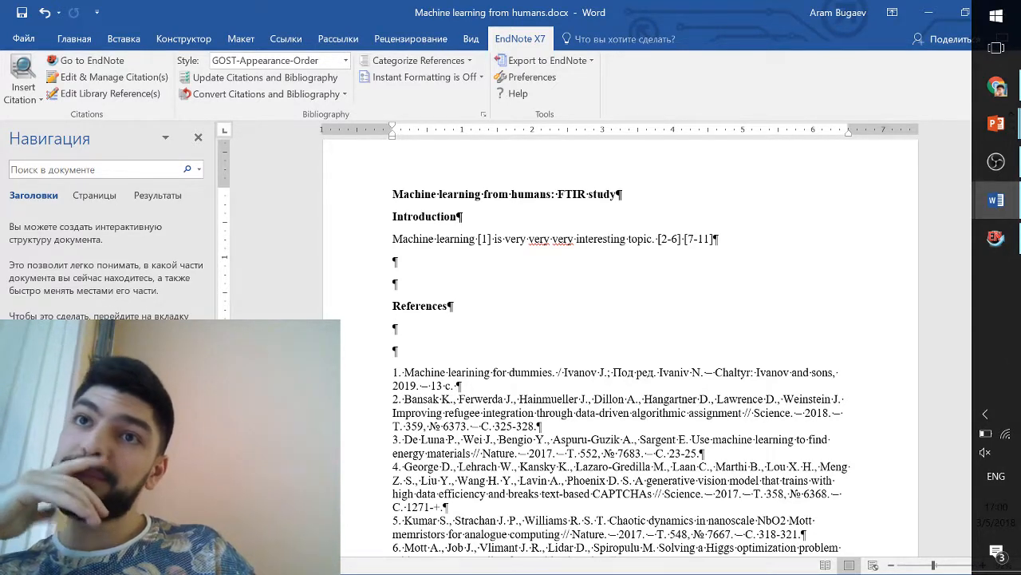
key(alt)
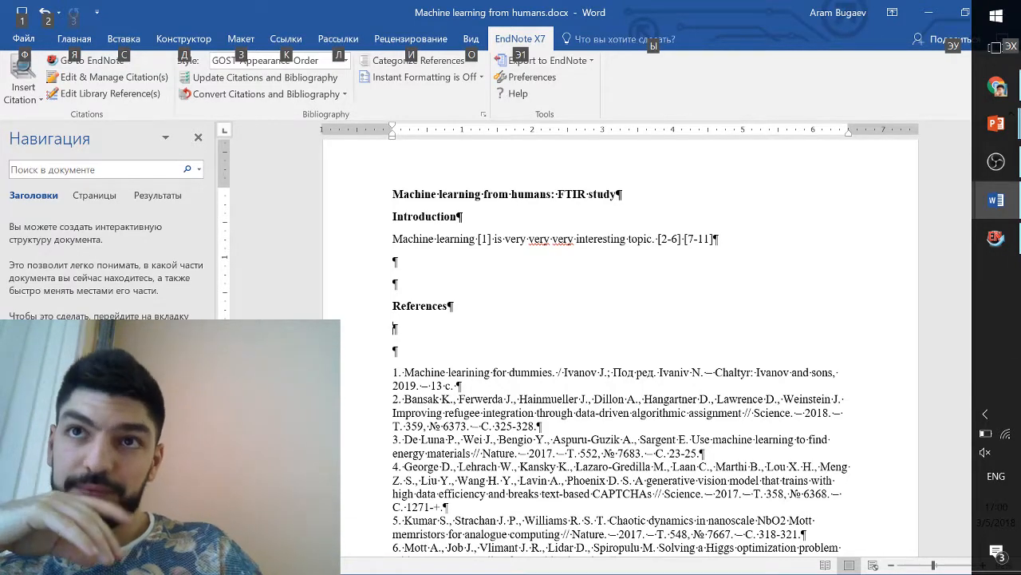
Step: Switch to EndNote and look at the file attachment options for the Higgs optimization problem reference
key(alt+Tab)
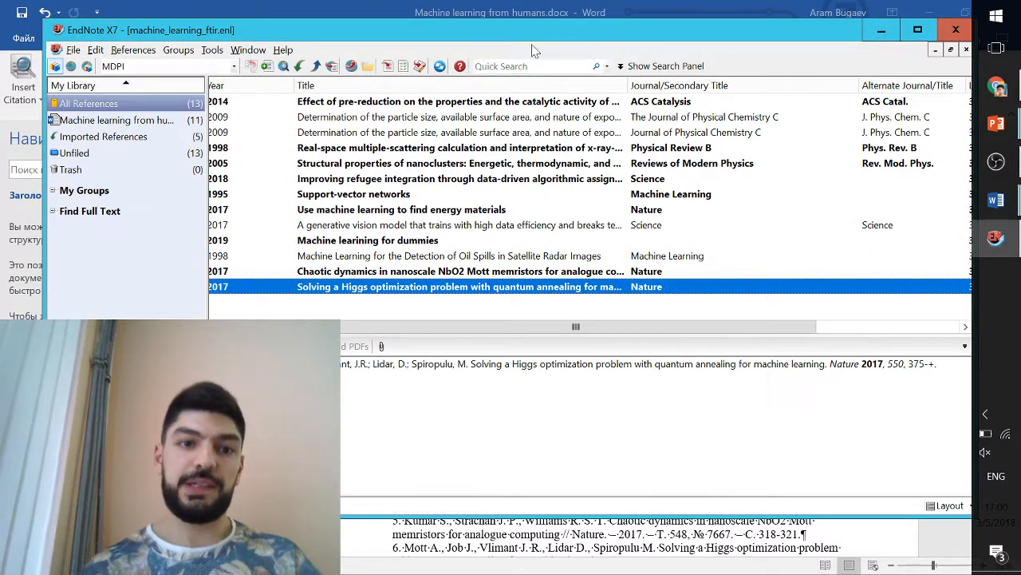
drag(465, 327, 344, 323)
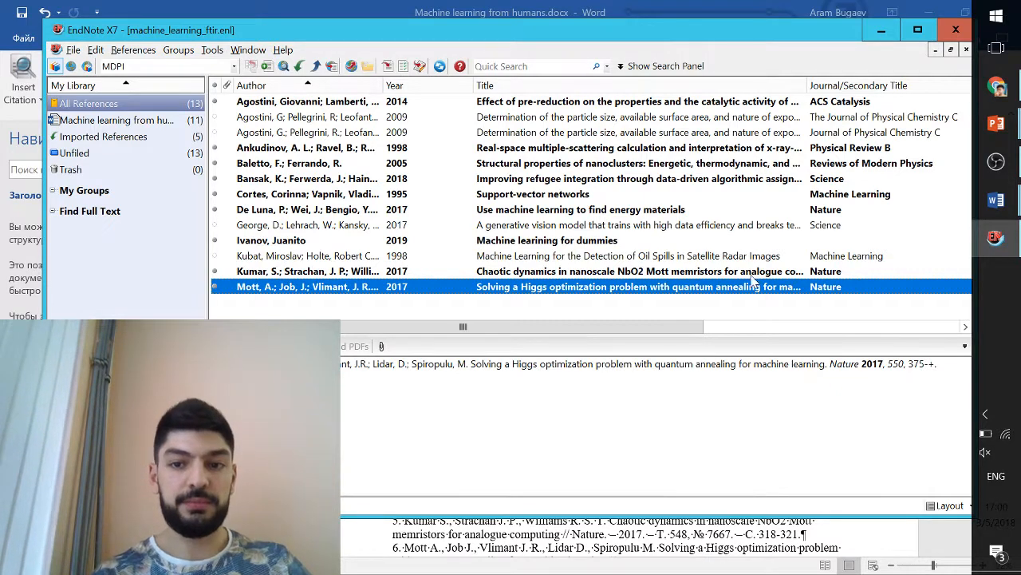
right_click(684, 289)
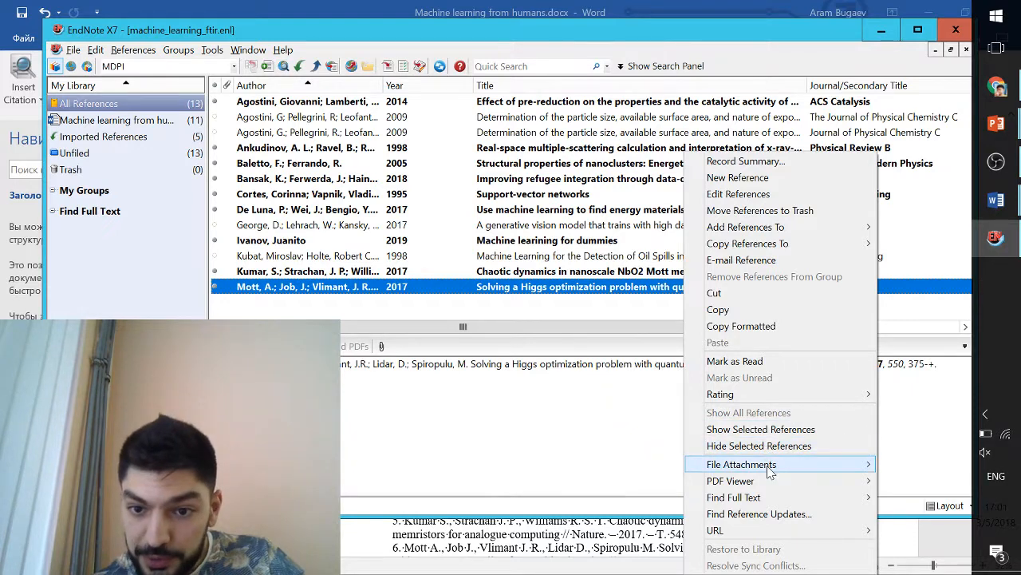
mouse_move(742, 464)
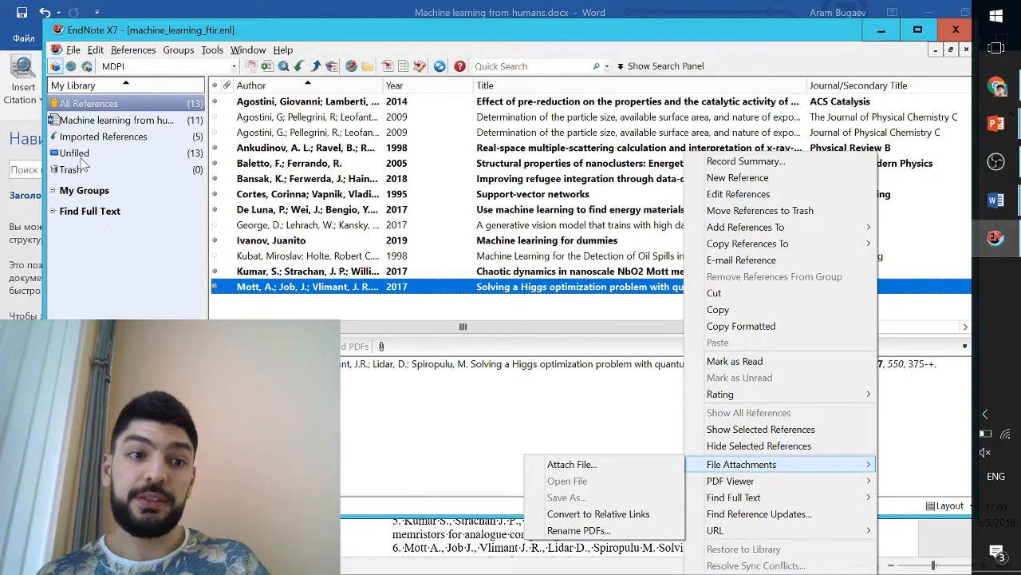
click(111, 107)
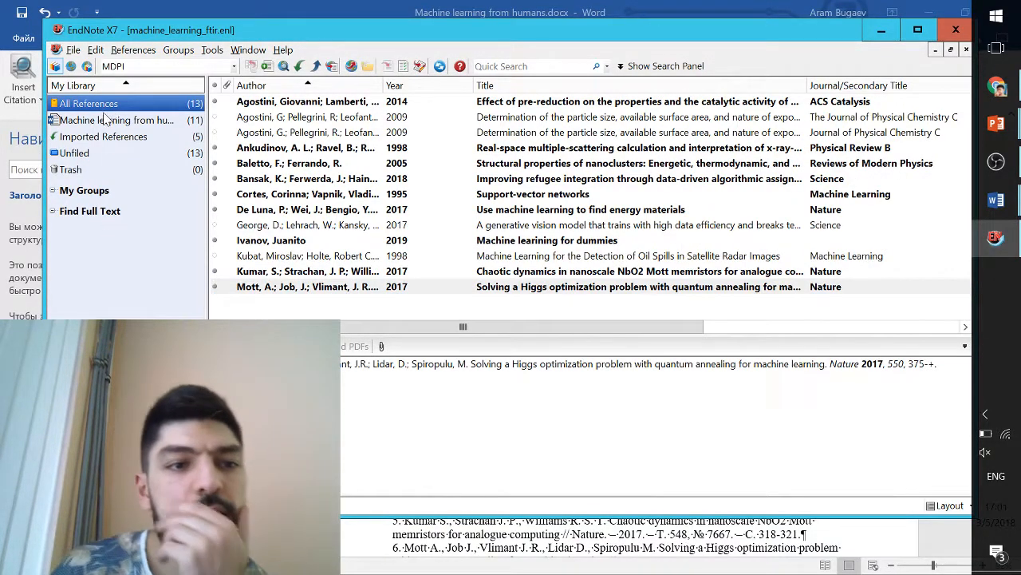
Step: Try to open the recently used Scopus publications library
click(72, 49)
mouse_move(132, 84)
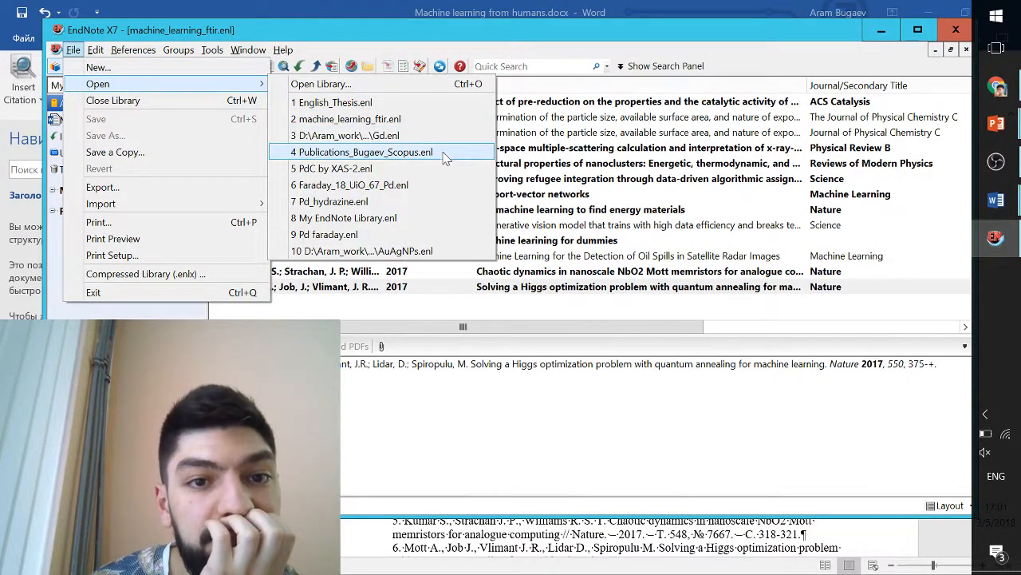
click(360, 152)
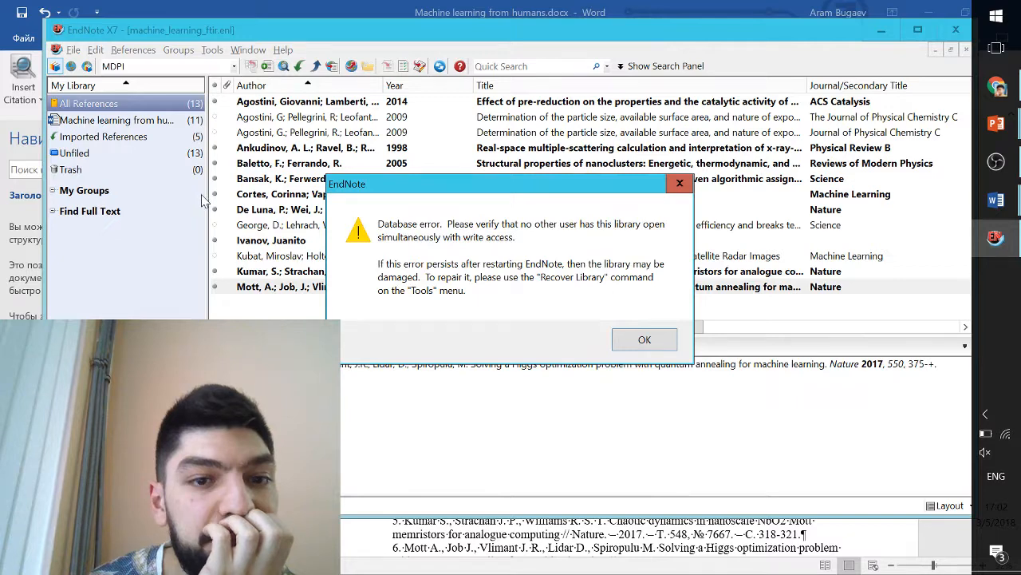
click(645, 340)
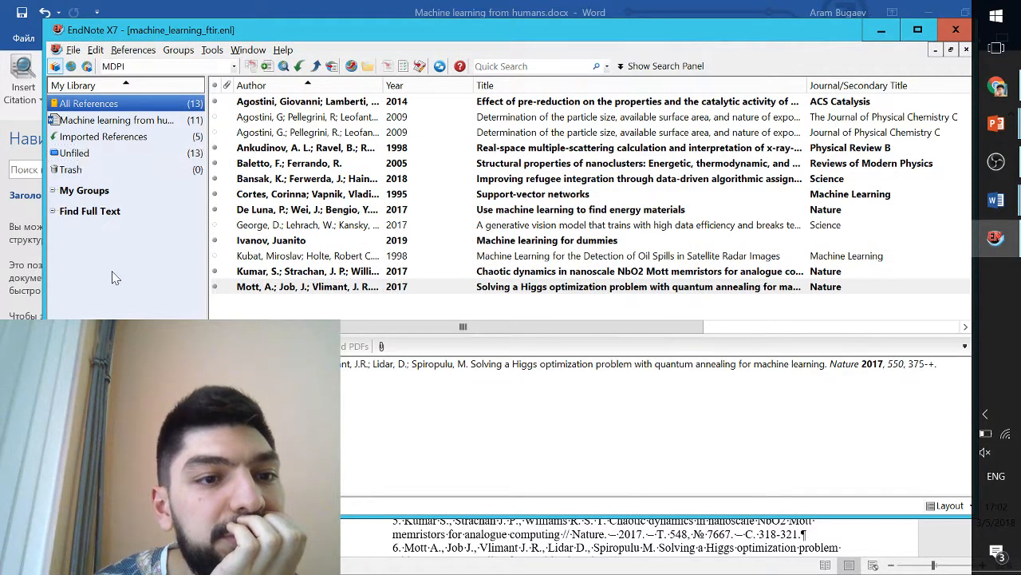
Step: Create a reference group with the default name under My Groups and view its contents
click(95, 49)
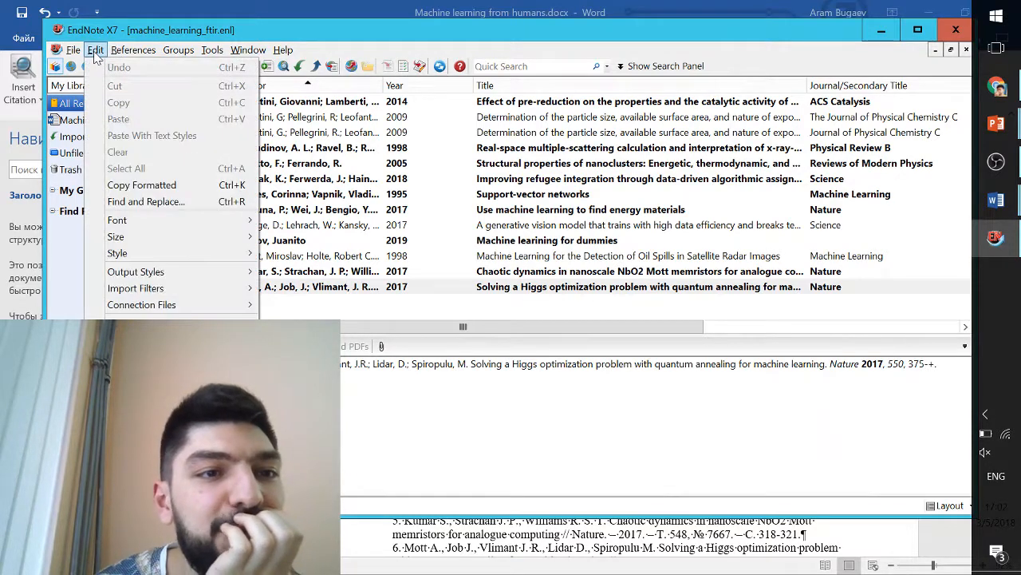
mouse_move(91, 56)
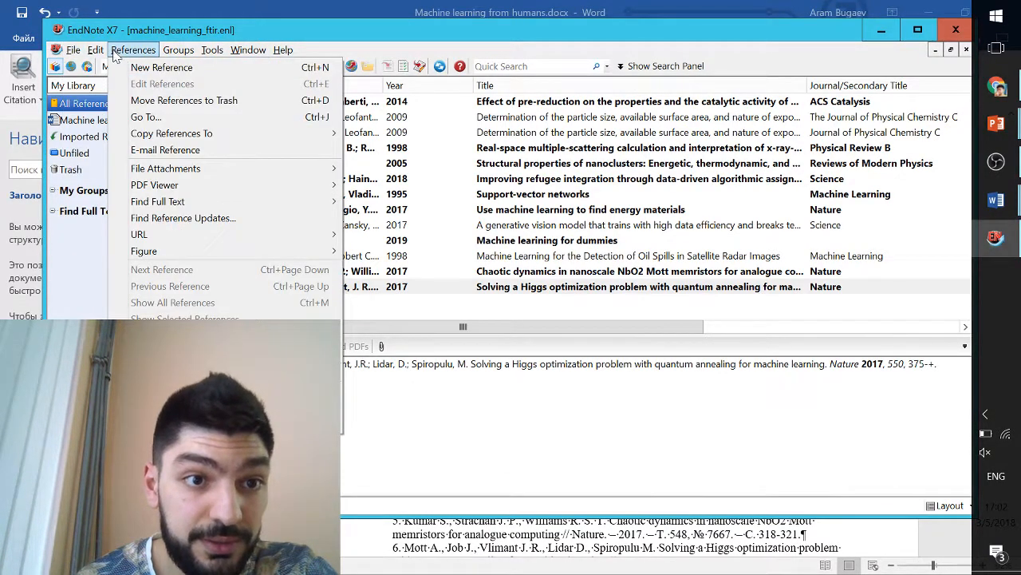
mouse_move(136, 85)
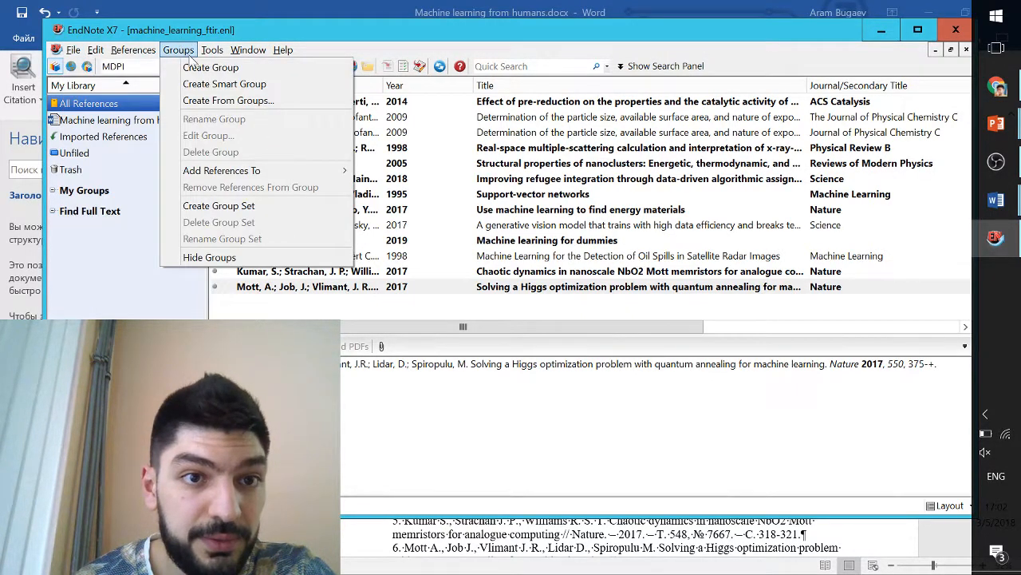
click(200, 67)
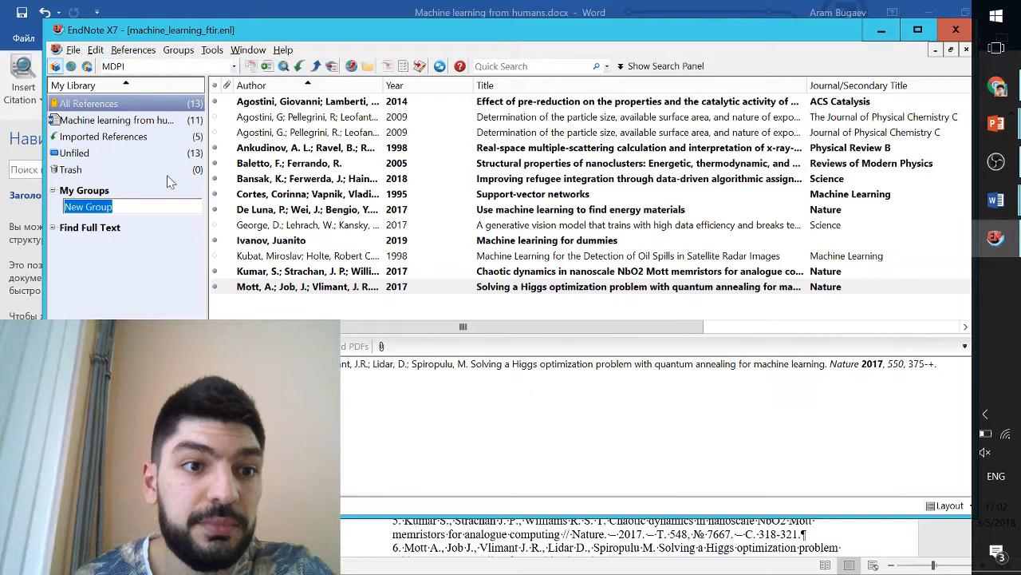
click(123, 267)
click(120, 207)
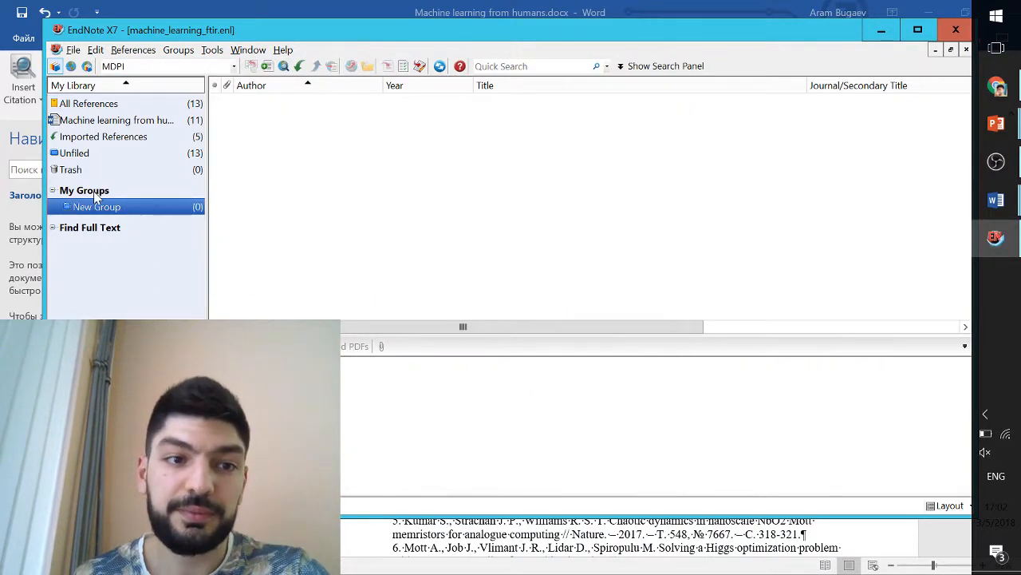
click(94, 191)
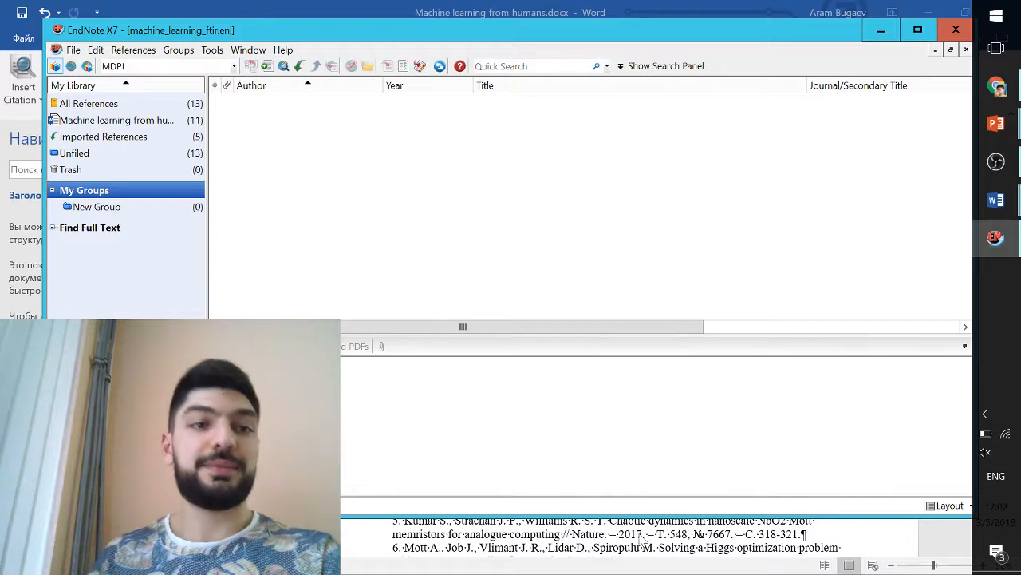
Step: Switch to File Explorer and locate the library file machine_learning_ftir.enl in the Documents folder
drag(235, 35, 248, 67)
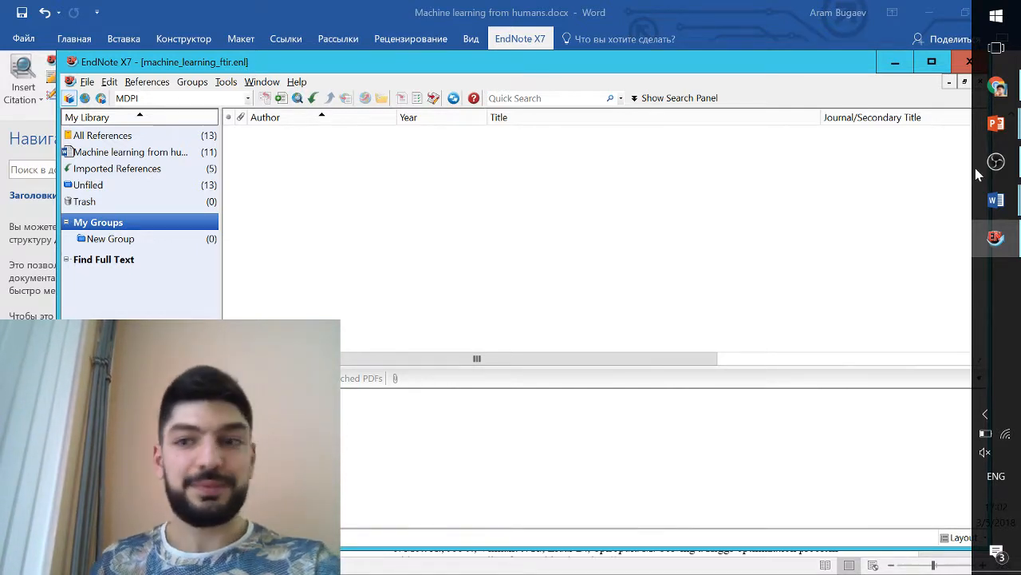
key(super+e)
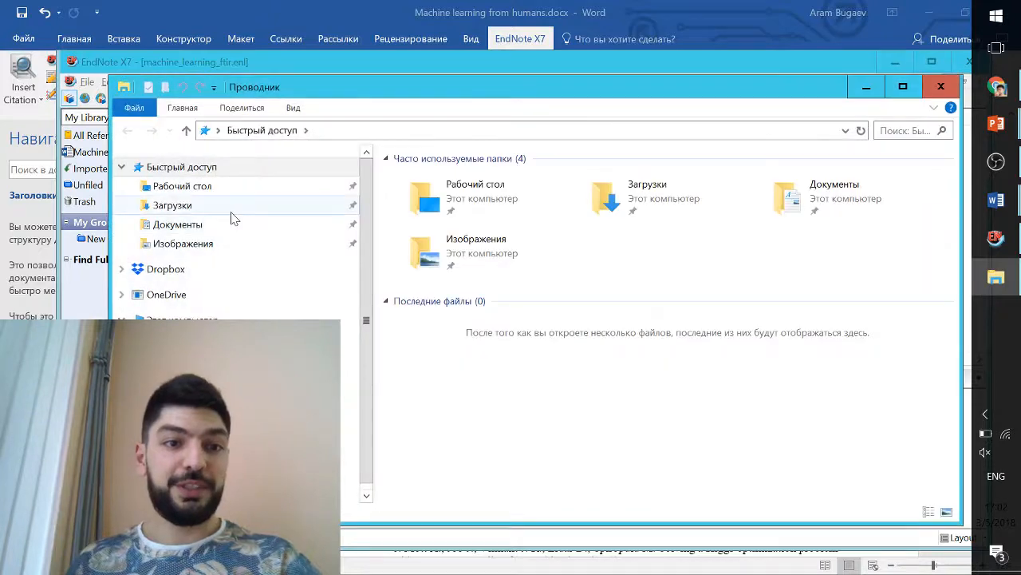
click(232, 224)
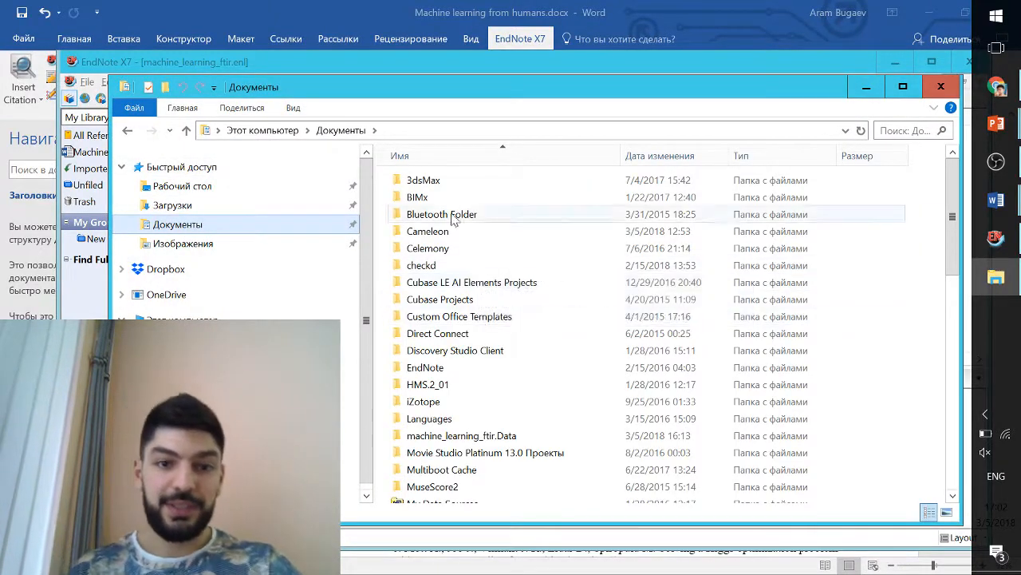
scroll(453, 219, down, 12)
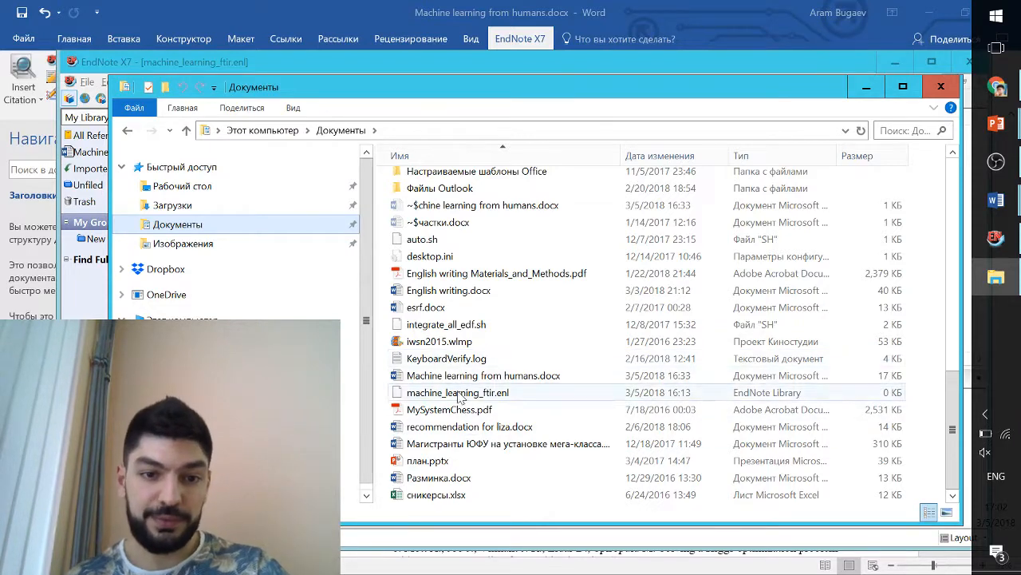
click(480, 399)
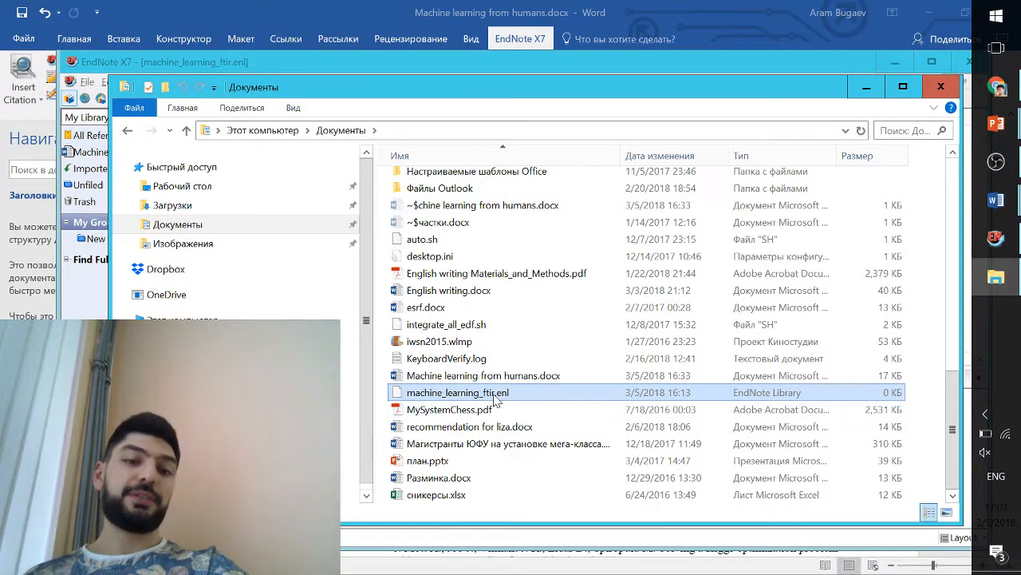
Step: Locate the library's accompanying machine_learning_ftir.Data folder in Documents and select it
scroll(491, 375, up, 5)
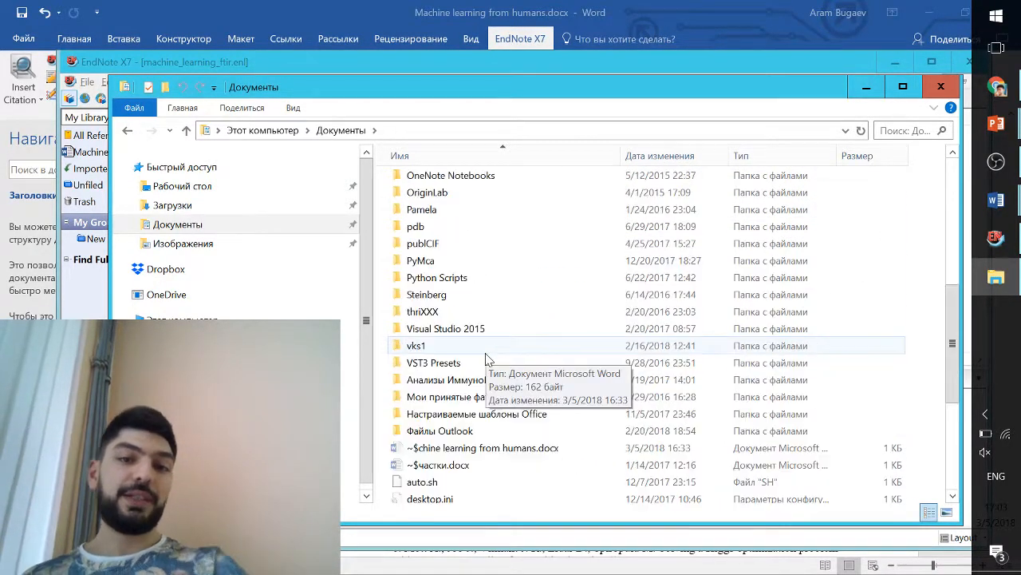
scroll(487, 351, up, 2)
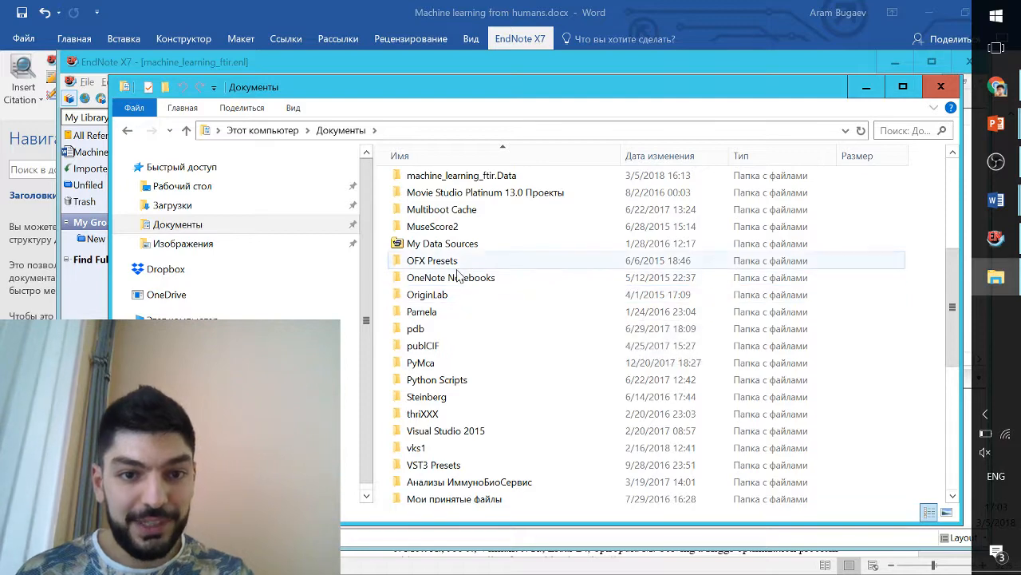
scroll(459, 275, up, 1)
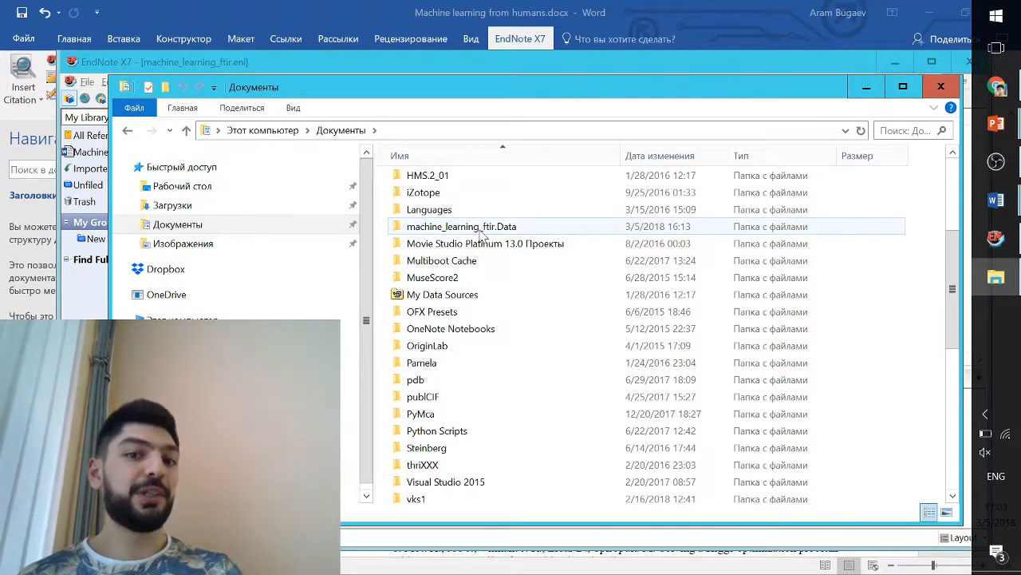
click(494, 231)
click(495, 228)
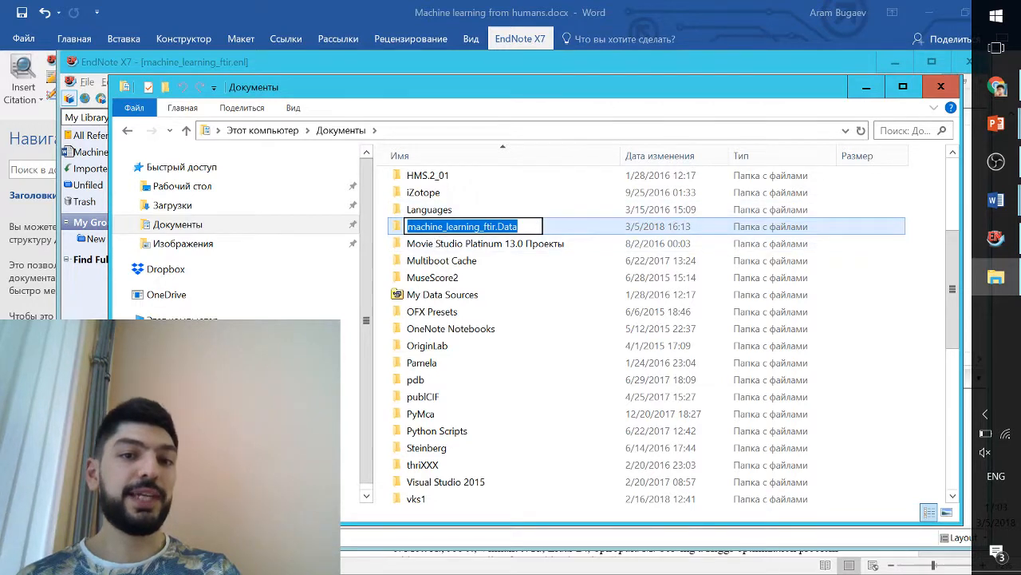
click(400, 230)
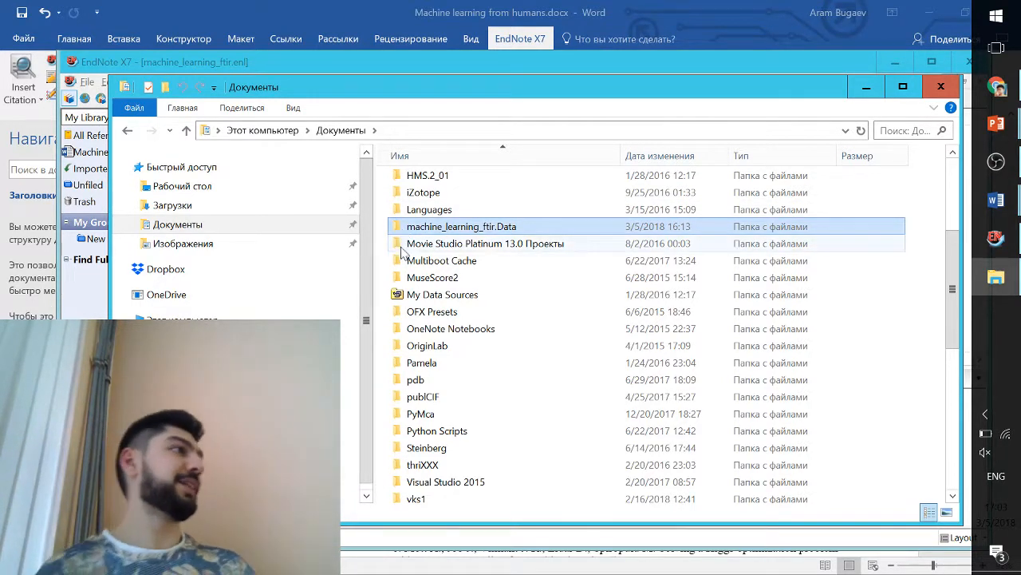
Step: Examine the tdb and rdb subfolders inside the machine_learning_ftir.Data folder
double_click(470, 231)
double_click(423, 199)
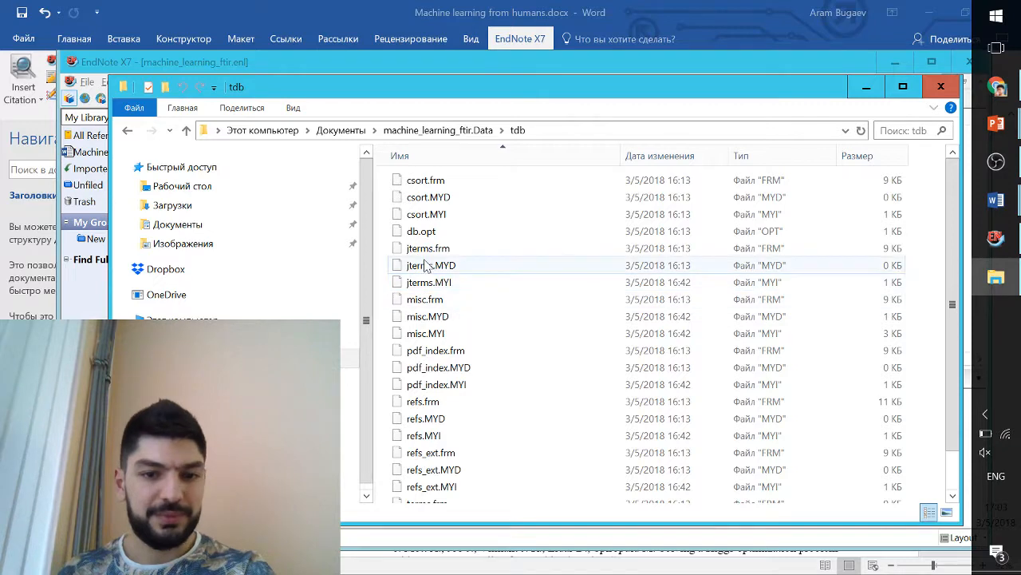
key(BackSpace)
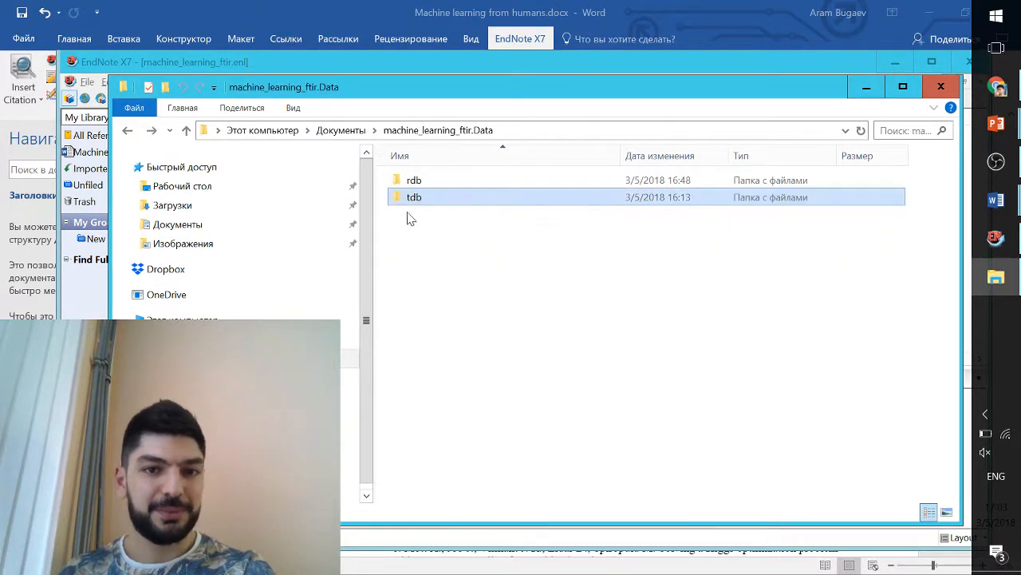
click(414, 184)
double_click(414, 183)
key(BackSpace)
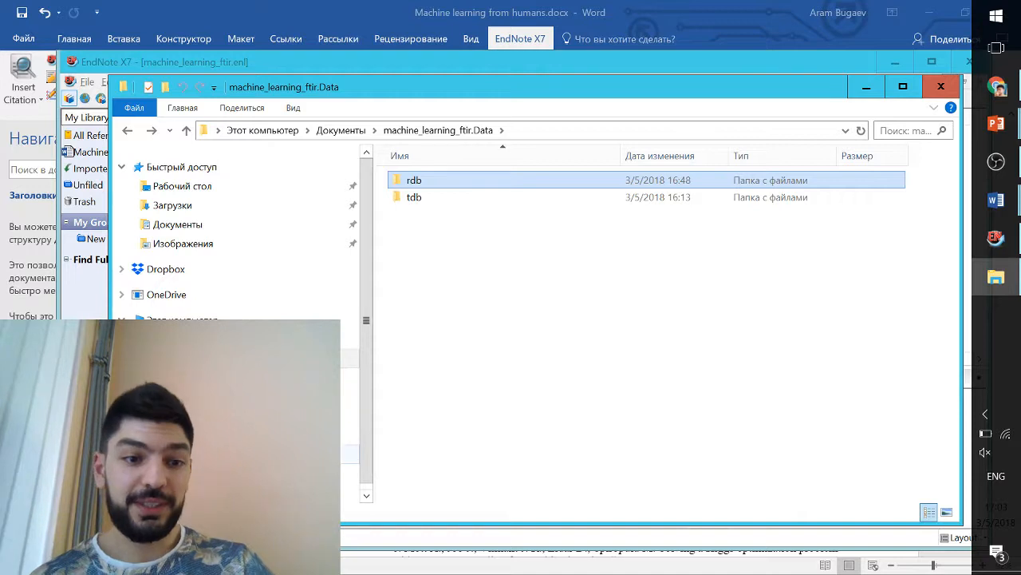
Step: Open the Data (D:) drive and look inside the PalladiumProject folder for article files
click(182, 473)
click(451, 218)
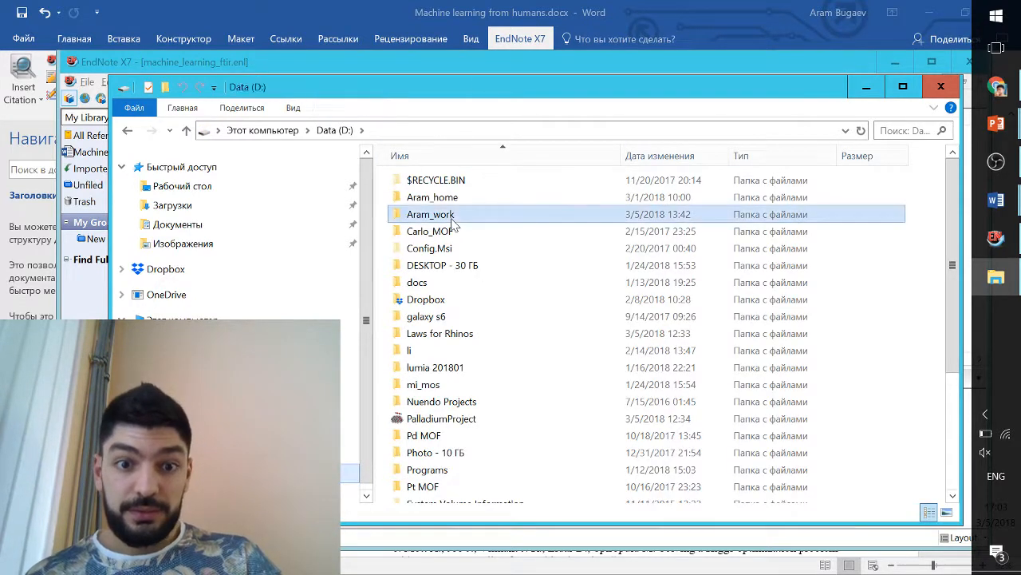
double_click(427, 421)
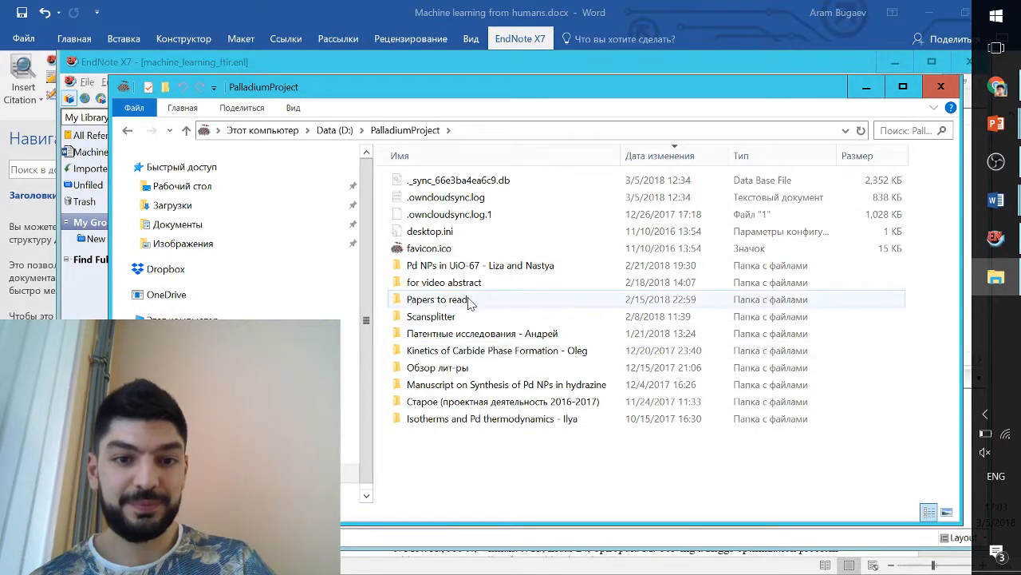
key(BackSpace)
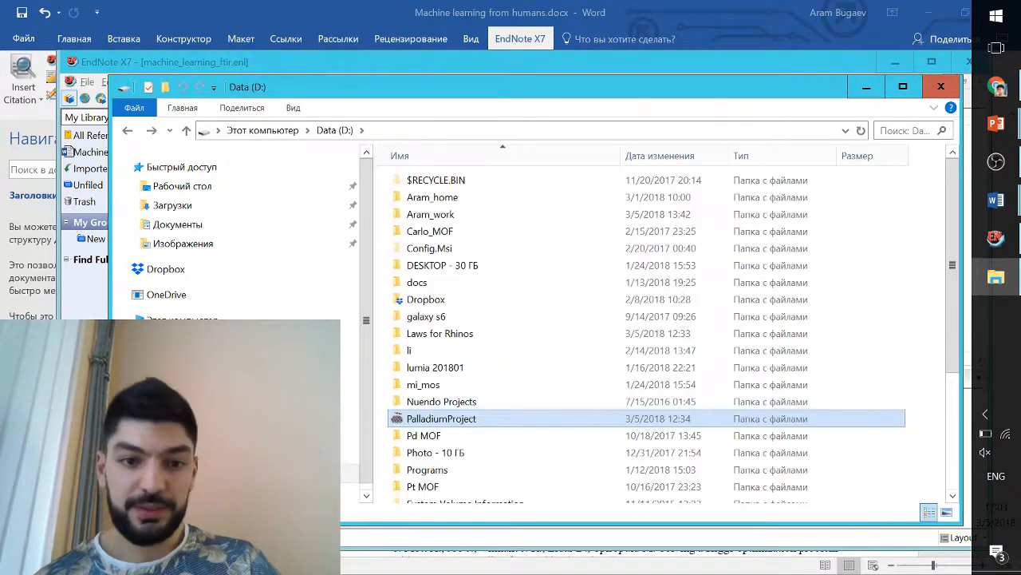
Step: Open the author's subfolder of the Dropbox papers folder and select the 2017 Pd Core-Shell PDF
double_click(424, 299)
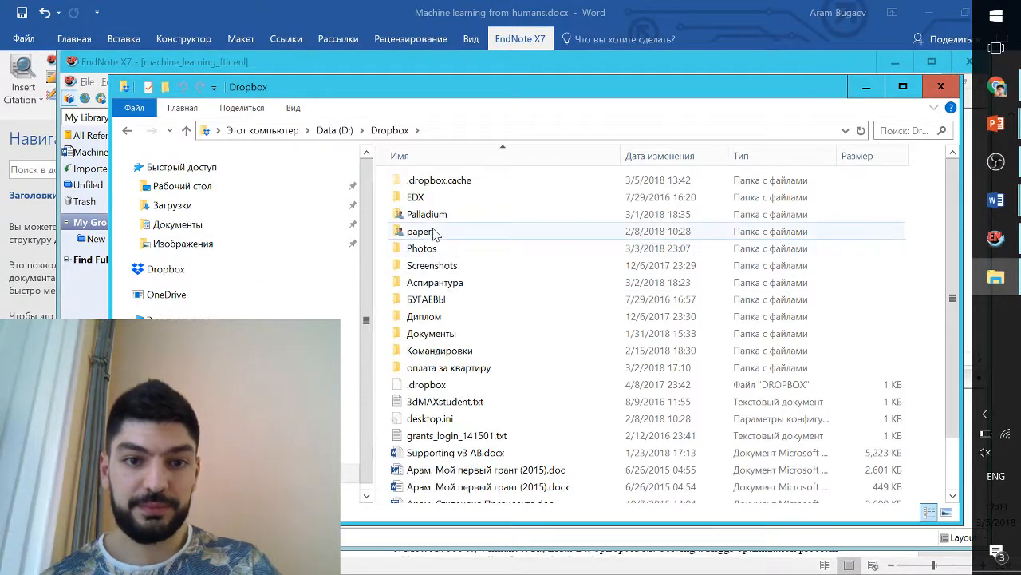
double_click(421, 231)
double_click(456, 188)
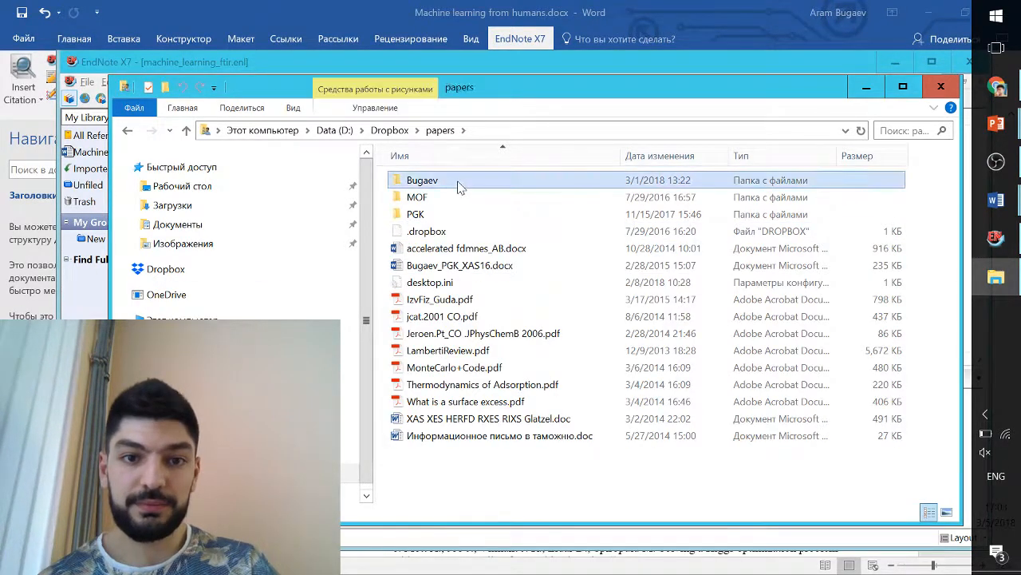
scroll(518, 399, down, 7)
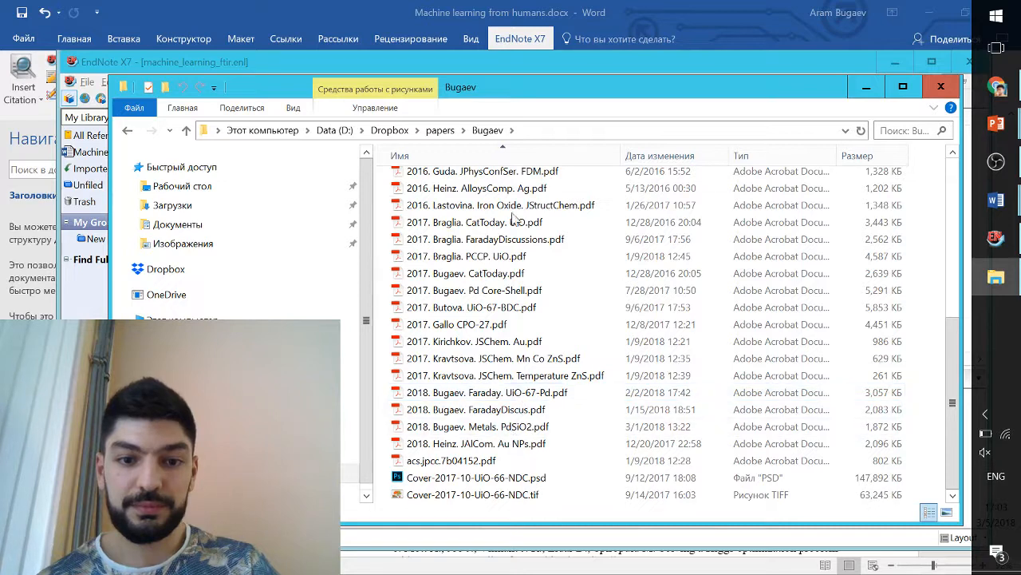
click(496, 275)
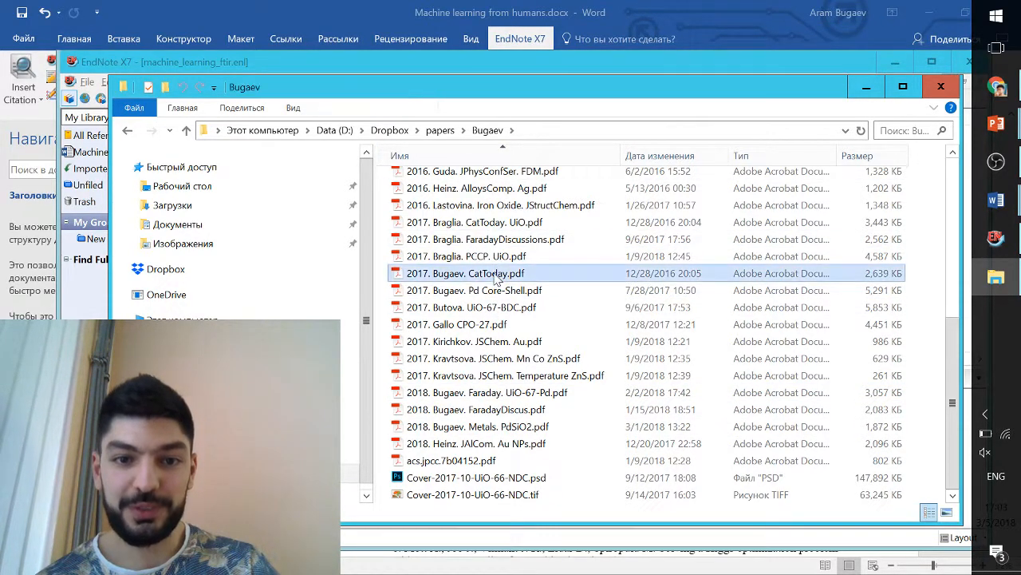
click(501, 289)
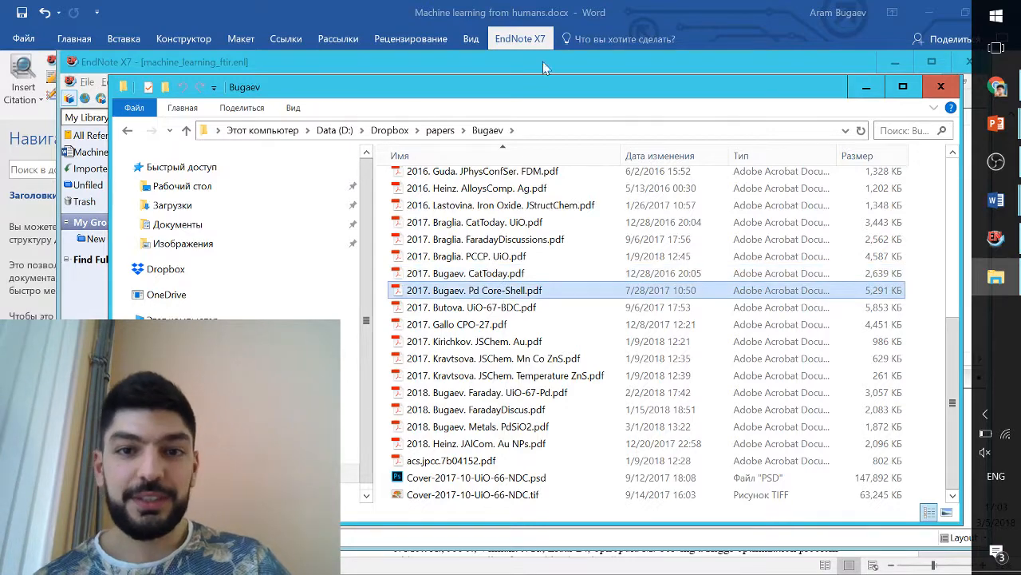
Step: Rearrange the file window so the EndNote reference list and the folder's PDF list are both in view
key(alt+Tab)
key(alt+Tab)
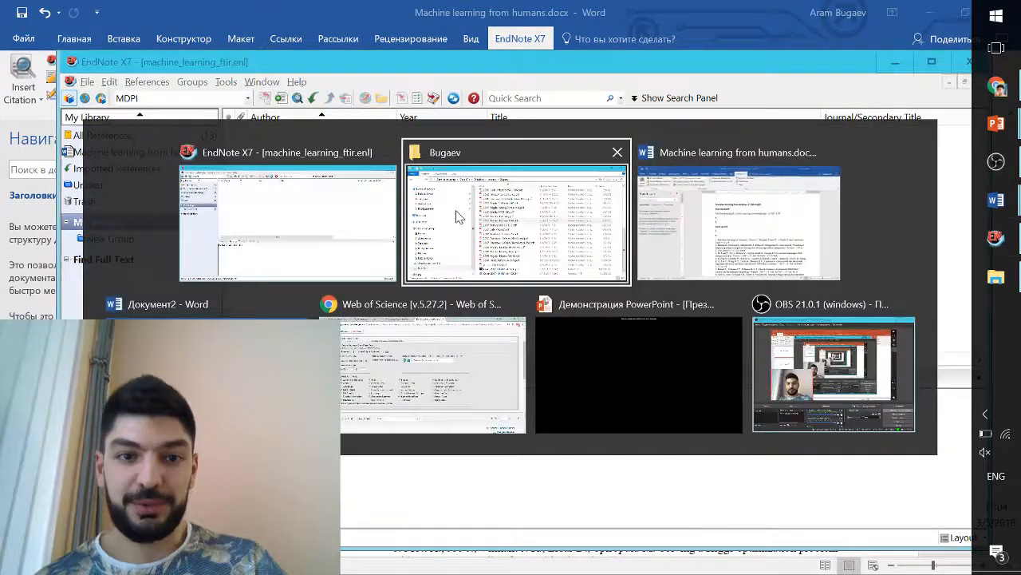
drag(454, 88, 284, 332)
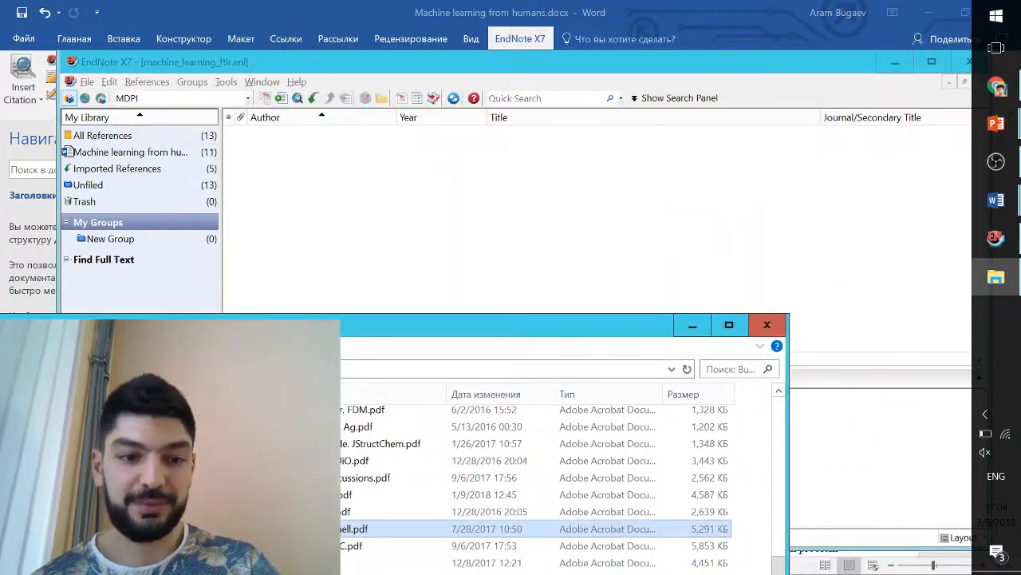
drag(446, 199, 480, 182)
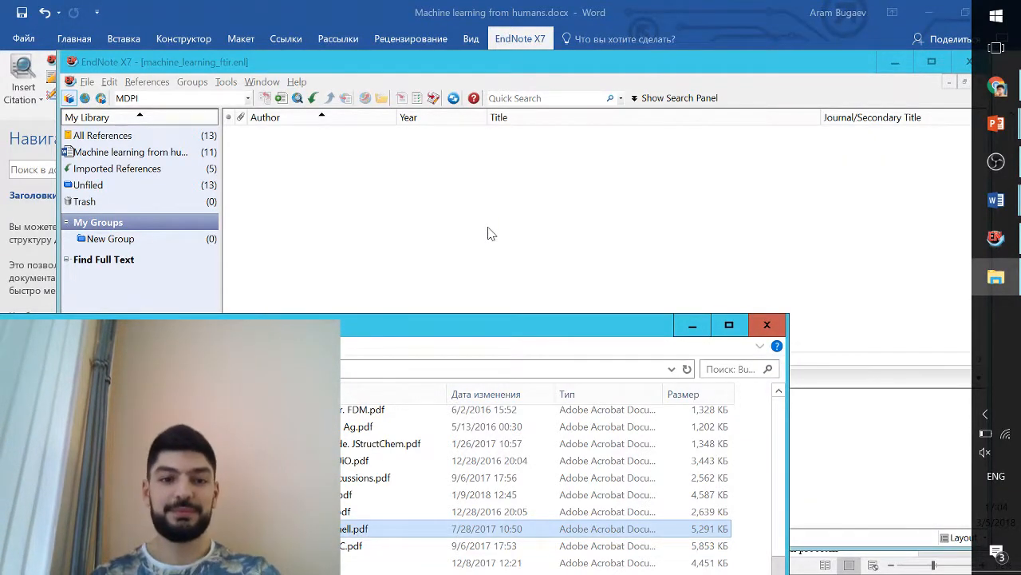
click(522, 68)
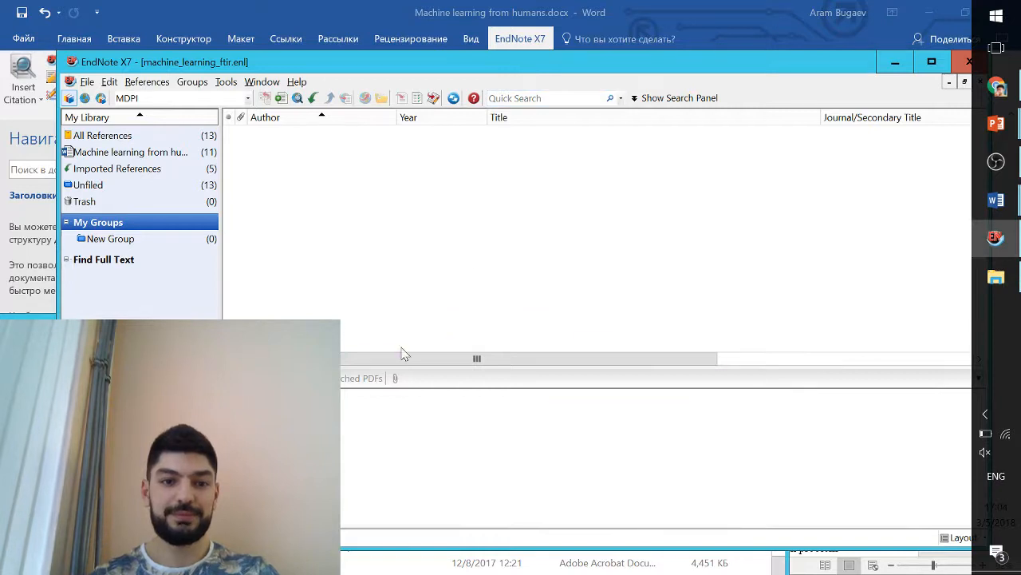
key(alt+Tab)
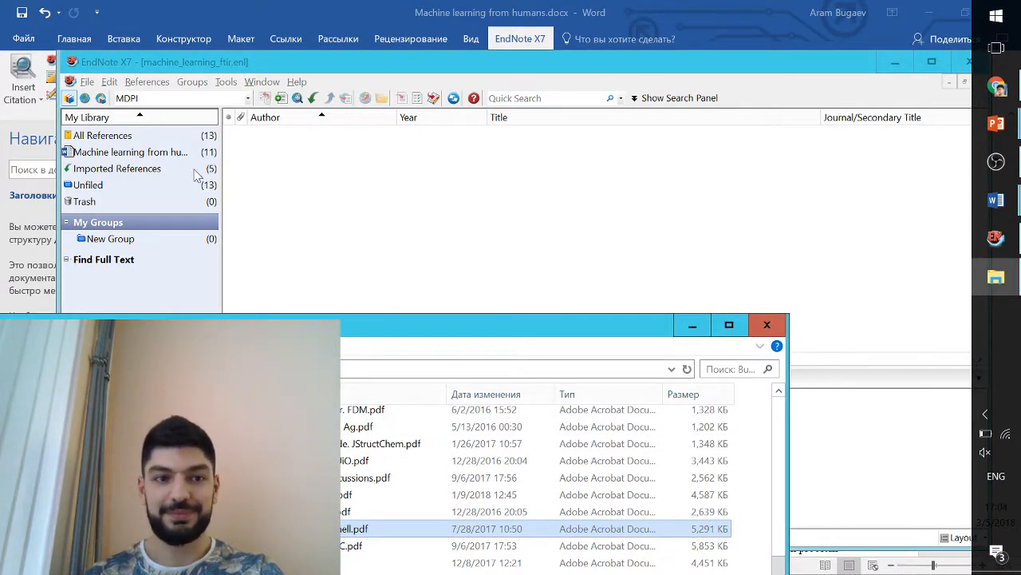
Step: Start a file import in EndNote and browse to the author's subfolder of D:\Dropbox\papers for the import file
click(87, 81)
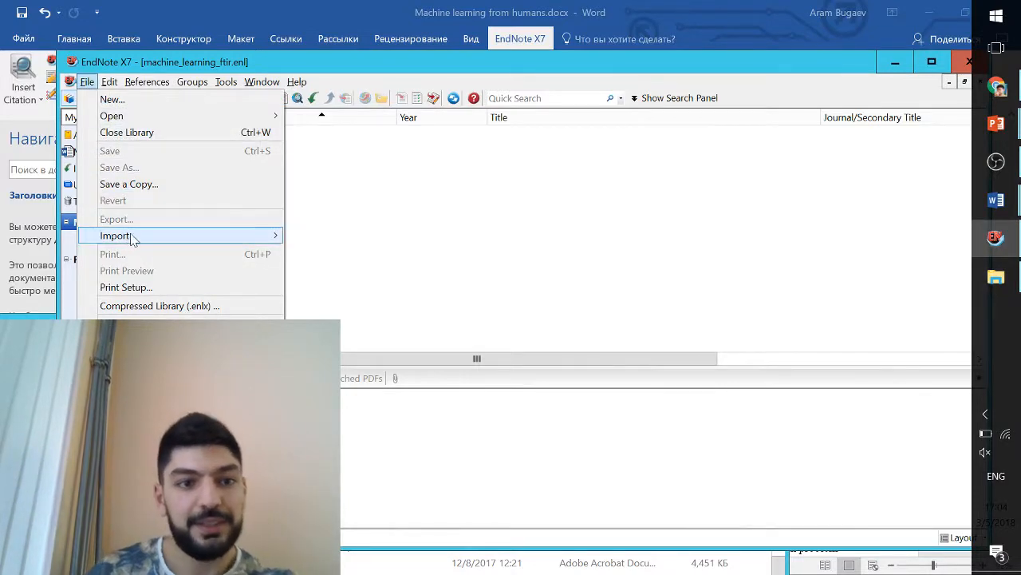
mouse_move(132, 239)
click(315, 237)
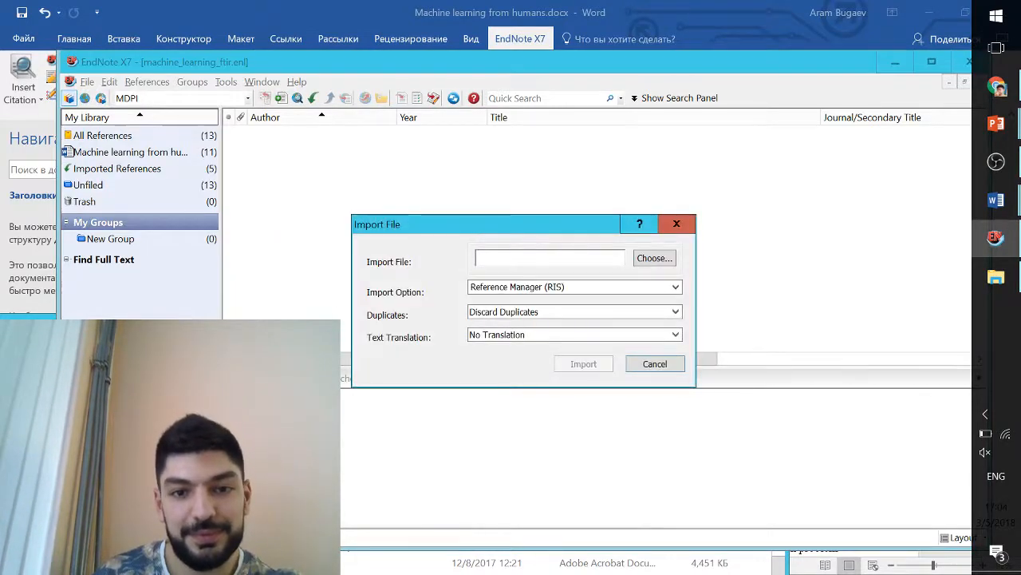
click(654, 258)
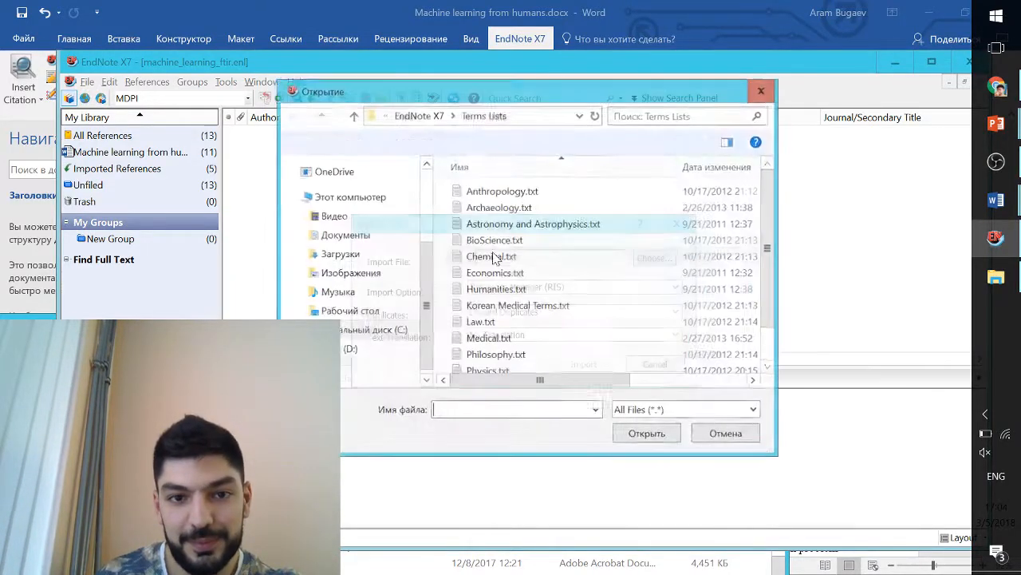
key(alt+Tab)
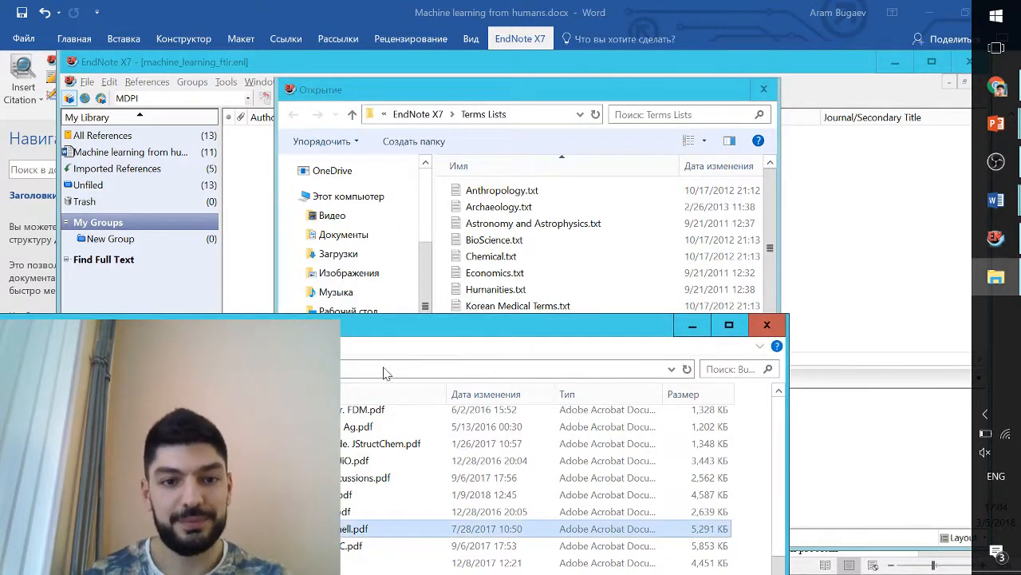
click(514, 114)
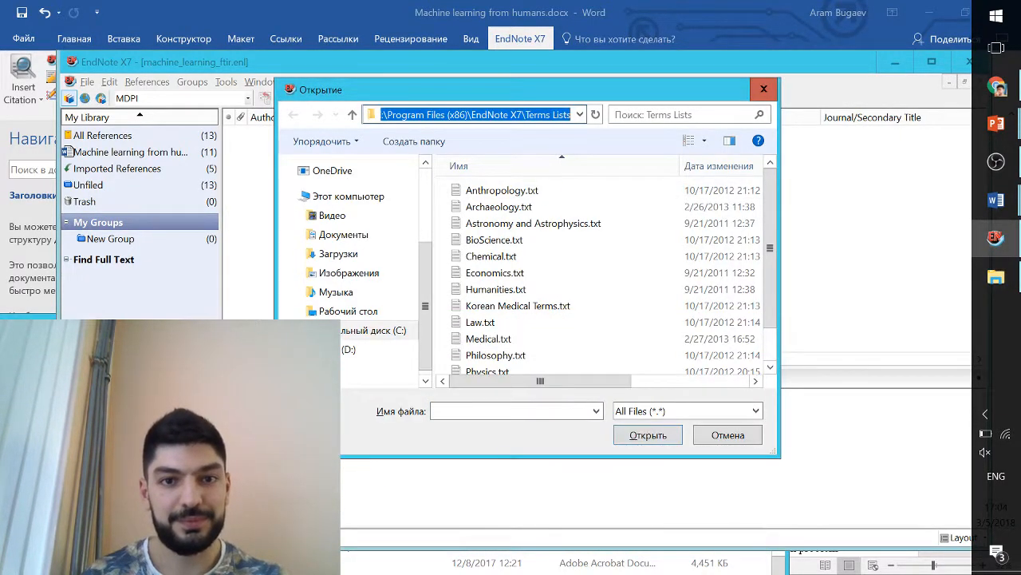
text(D:\Dropbox\papers\Bugaev)
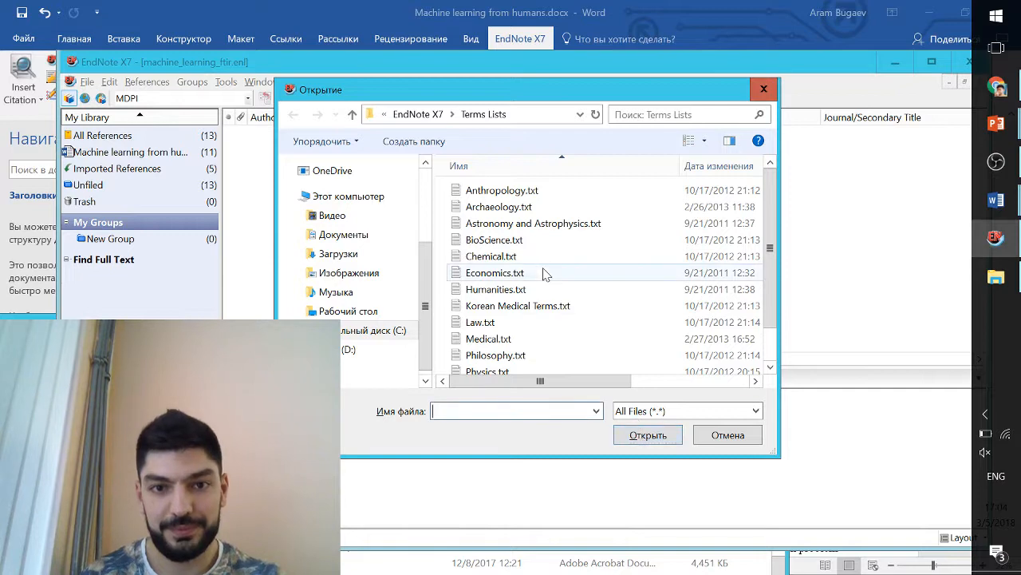
click(527, 120)
text(D:\Dropbox\papers\Bugaev)
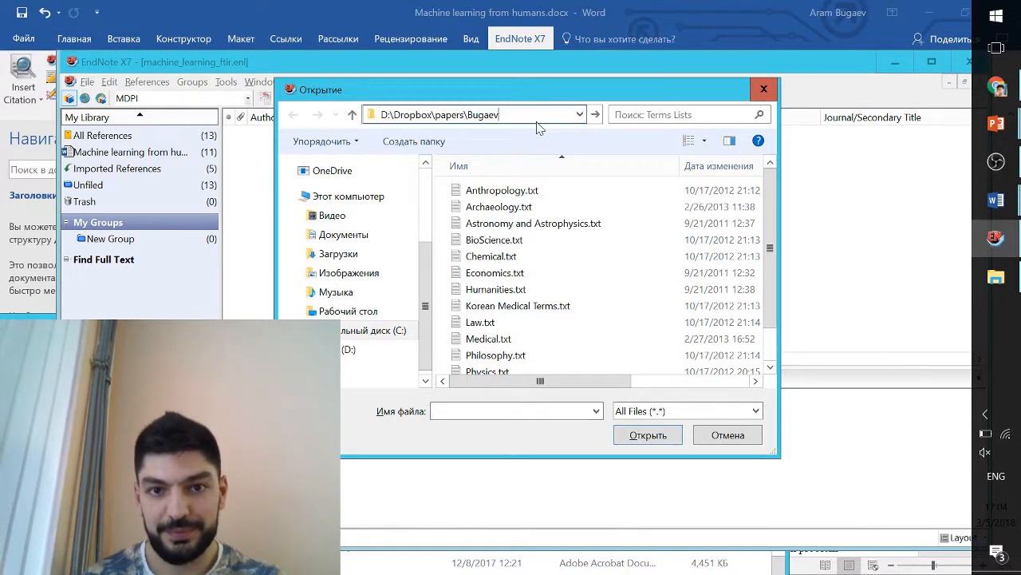
key(Return)
Step: Choose the 2017 Pd Core-Shell PDF as the file to import
scroll(743, 239, down, 10)
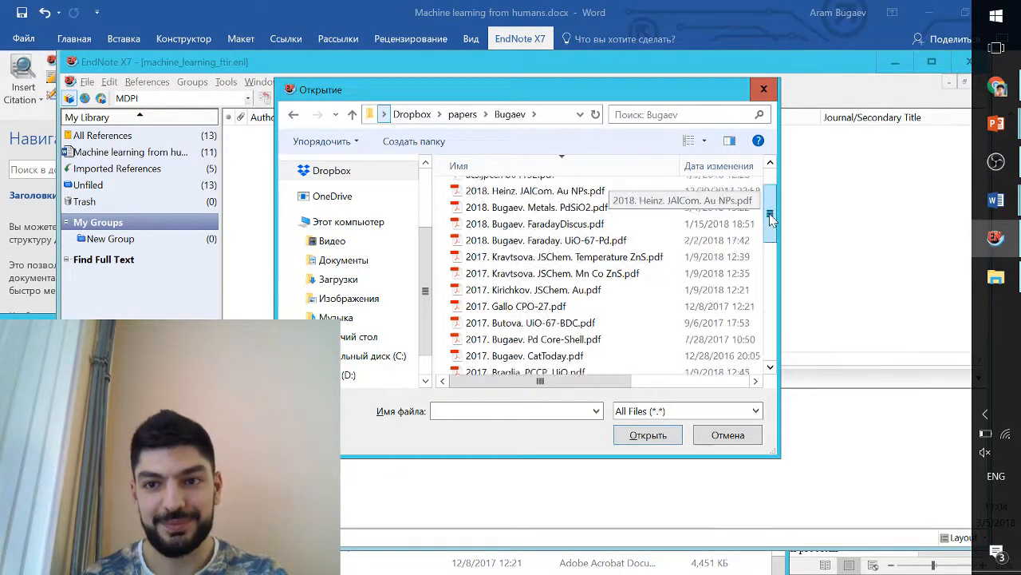
drag(769, 332, 771, 198)
scroll(611, 318, down, 2)
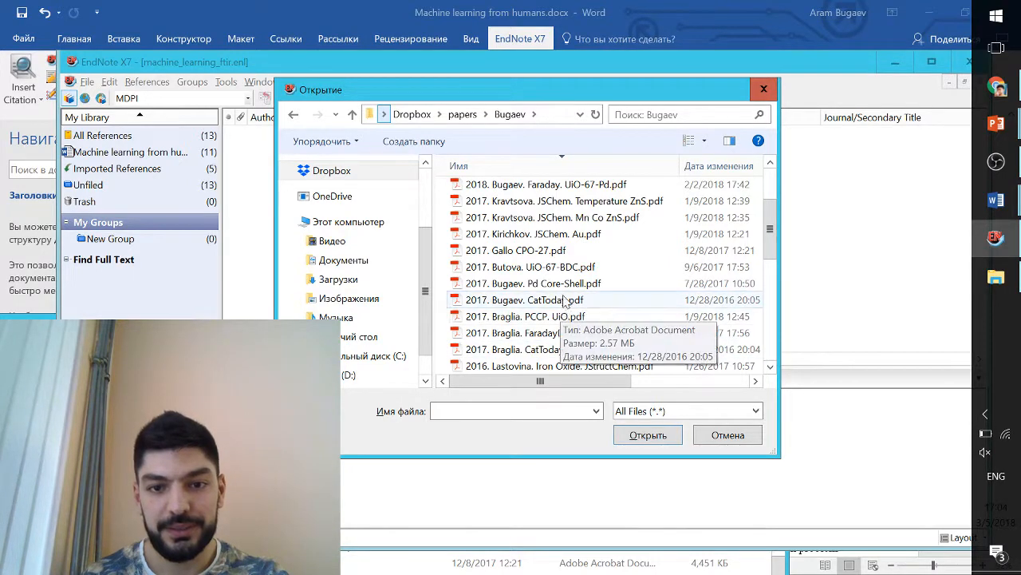
double_click(567, 289)
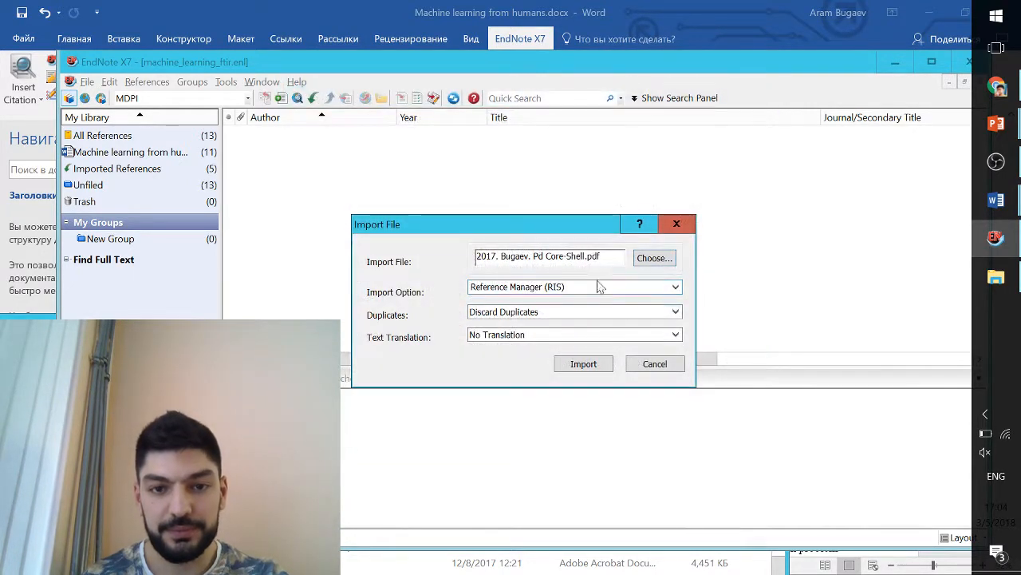
Step: Set the import option to PDF and import the article into the library
click(646, 289)
scroll(645, 320, up, 1)
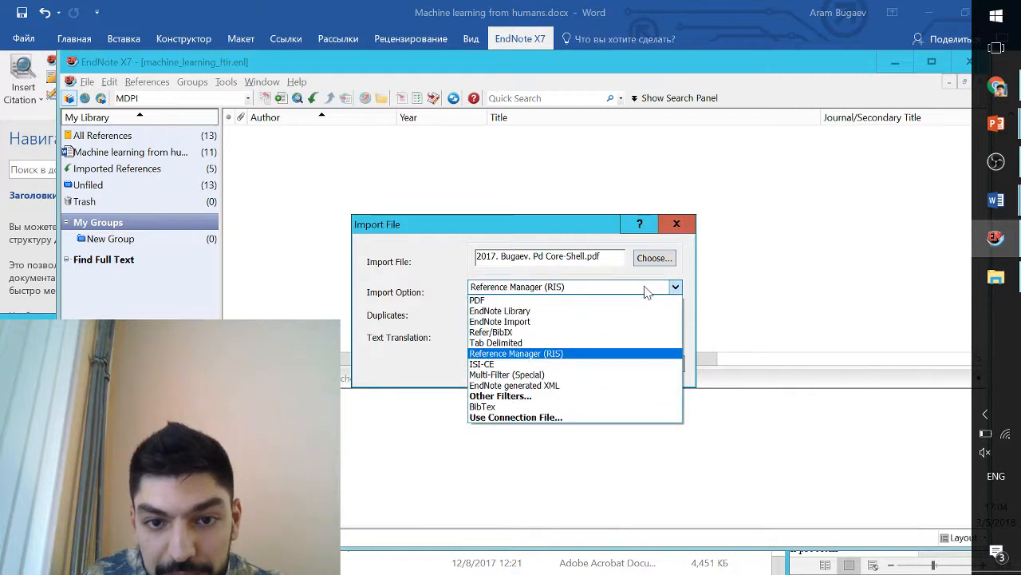
click(495, 297)
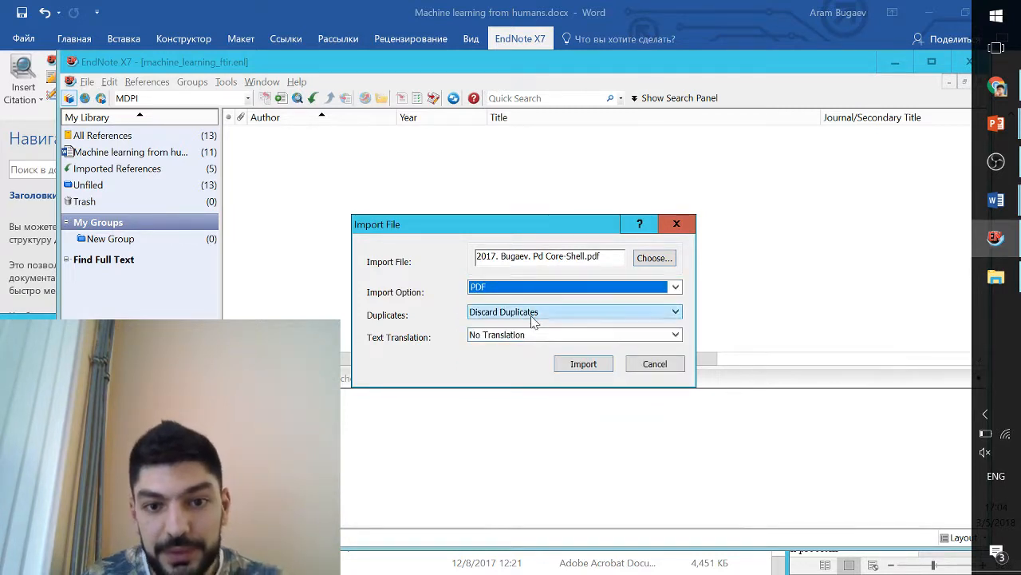
click(582, 361)
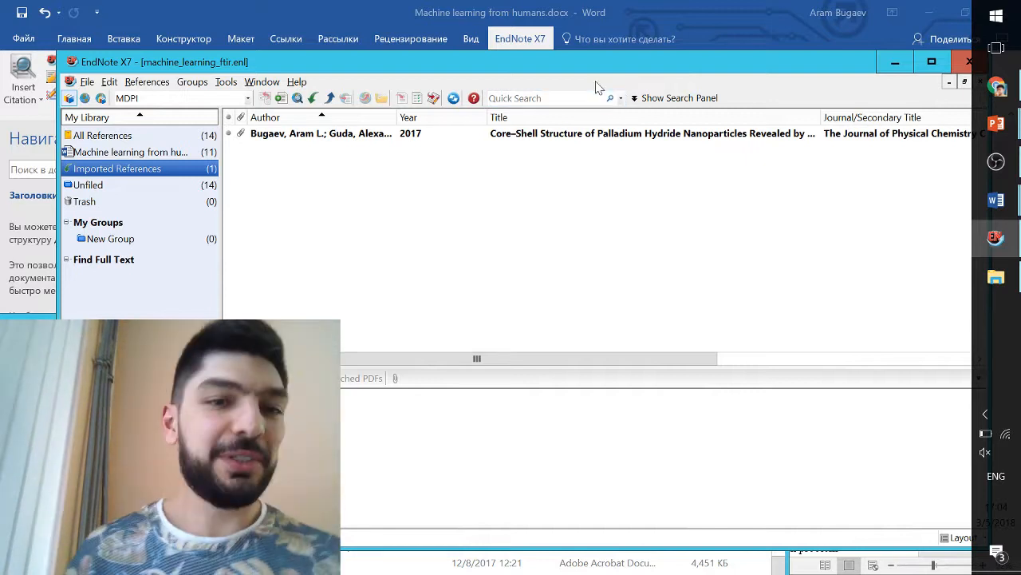
Step: Open the imported 2017 reference, examine its bibliographic fields from authors to abstract, and close the record
double_click(588, 136)
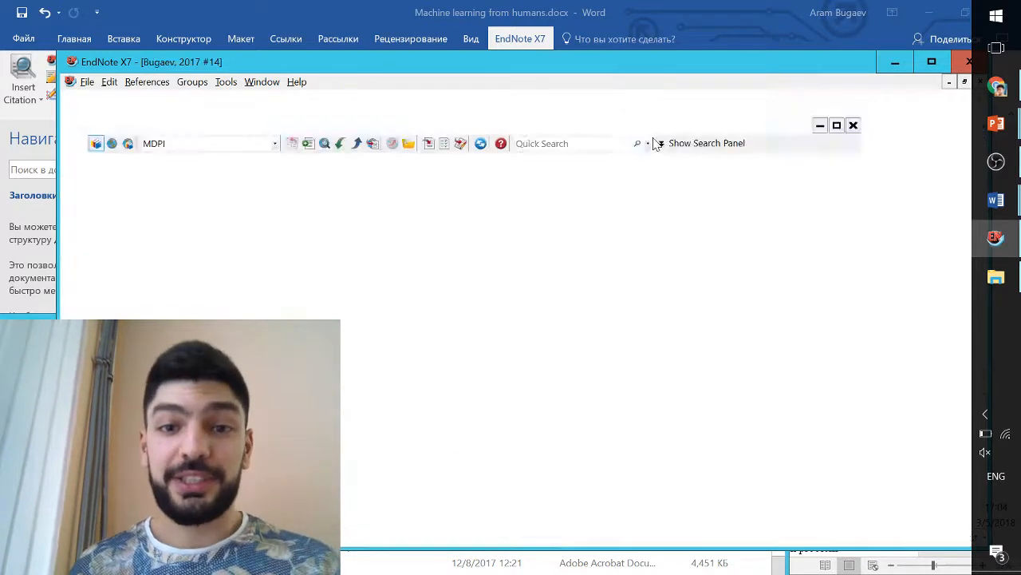
scroll(558, 346, down, 9)
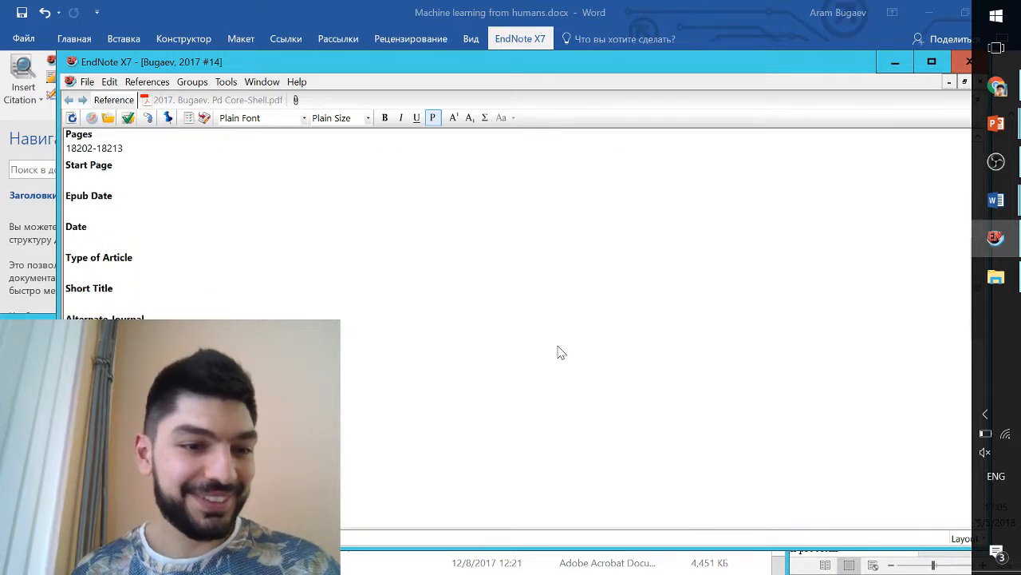
scroll(559, 352, up, 8)
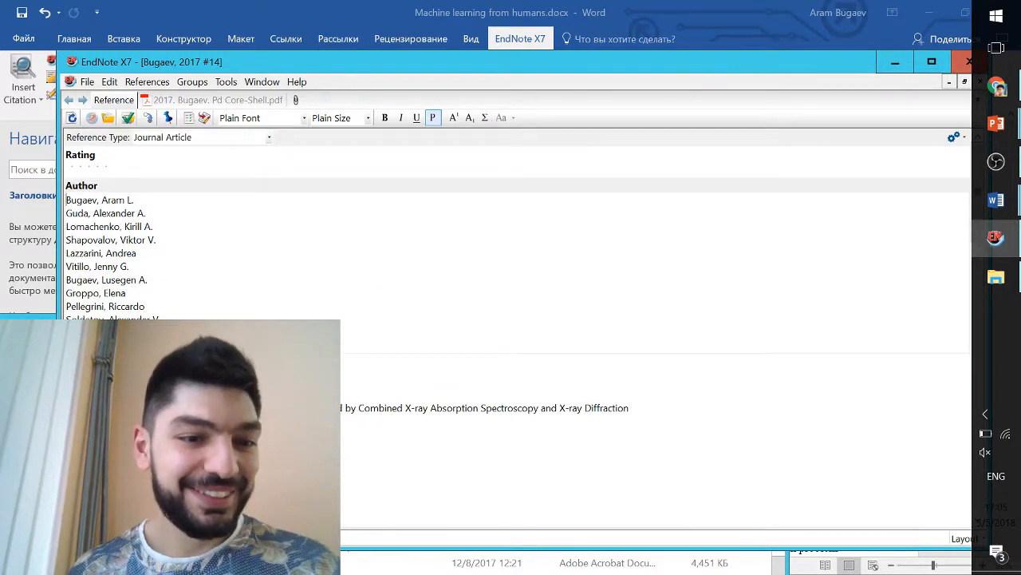
scroll(492, 349, down, 7)
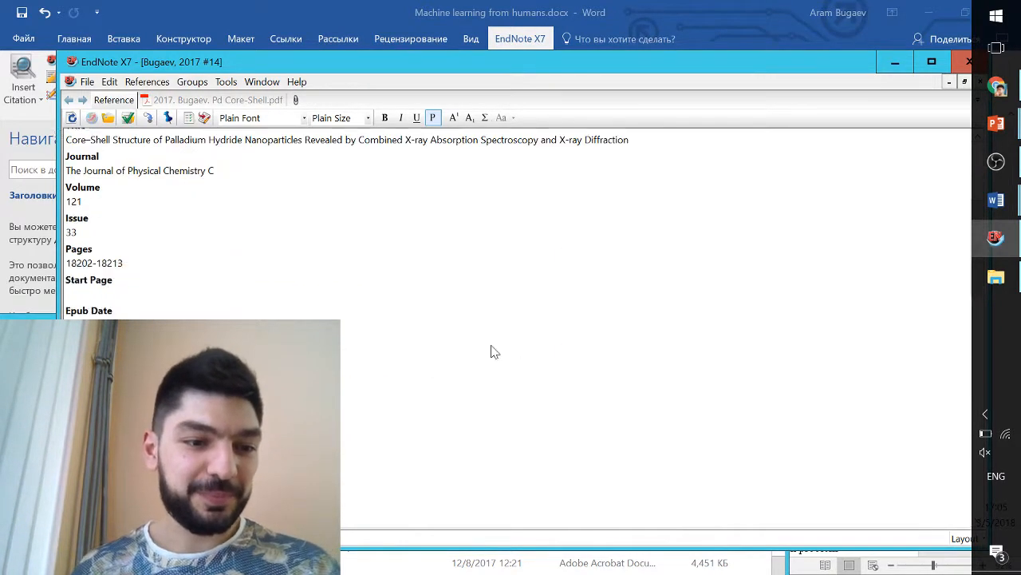
scroll(559, 319, up, 4)
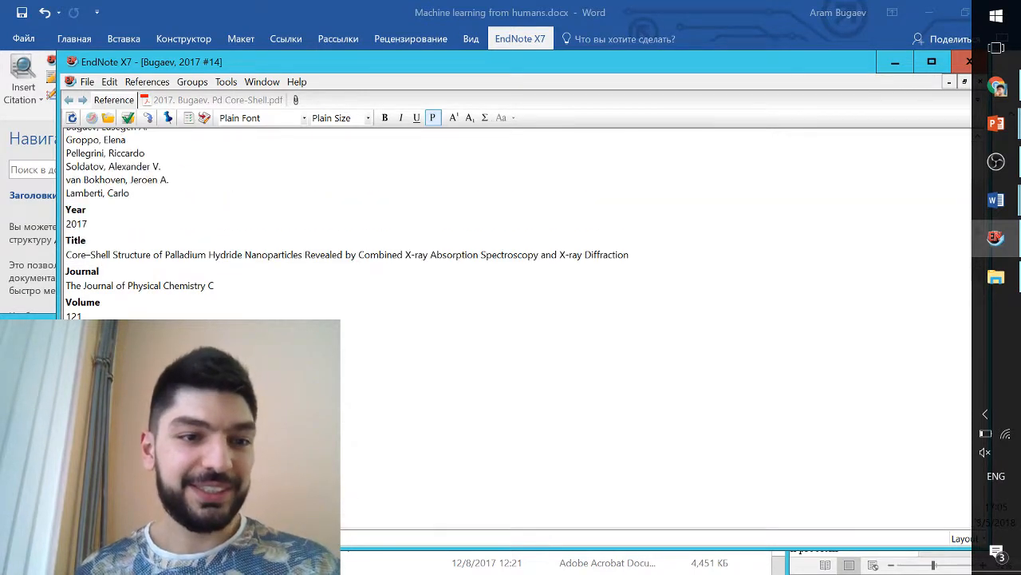
scroll(559, 319, down, 3)
scroll(519, 224, down, 10)
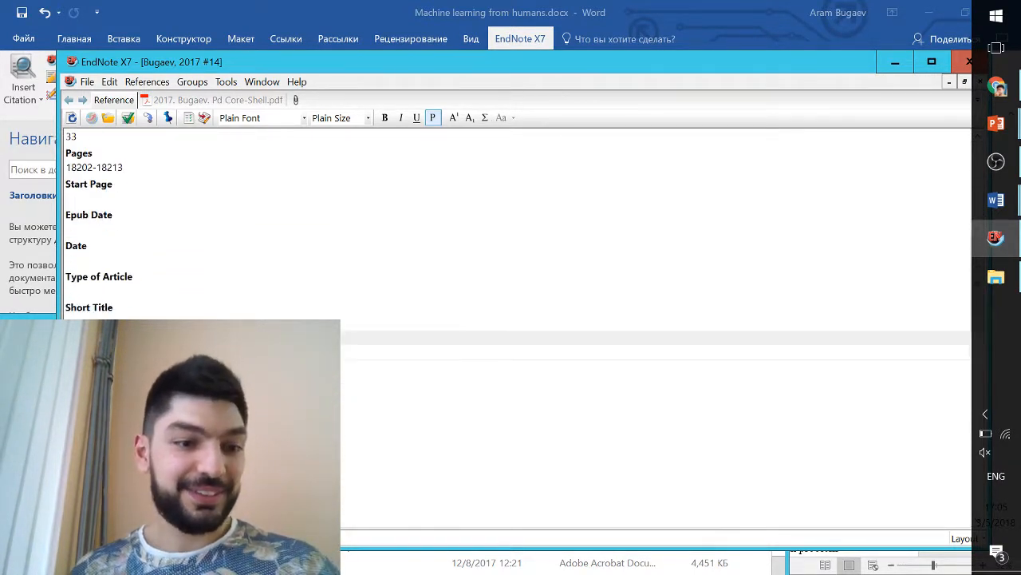
scroll(519, 223, down, 2)
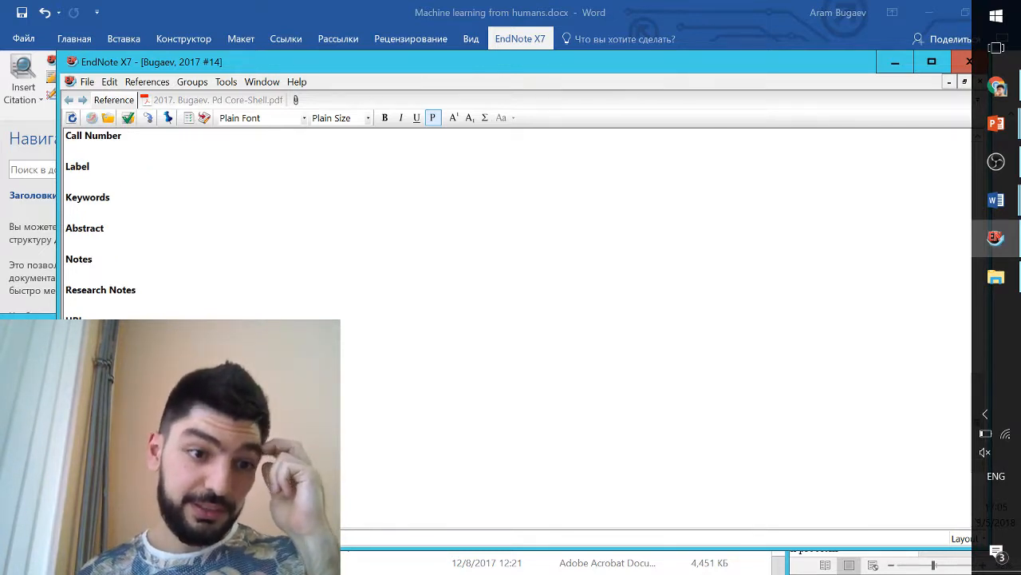
click(93, 241)
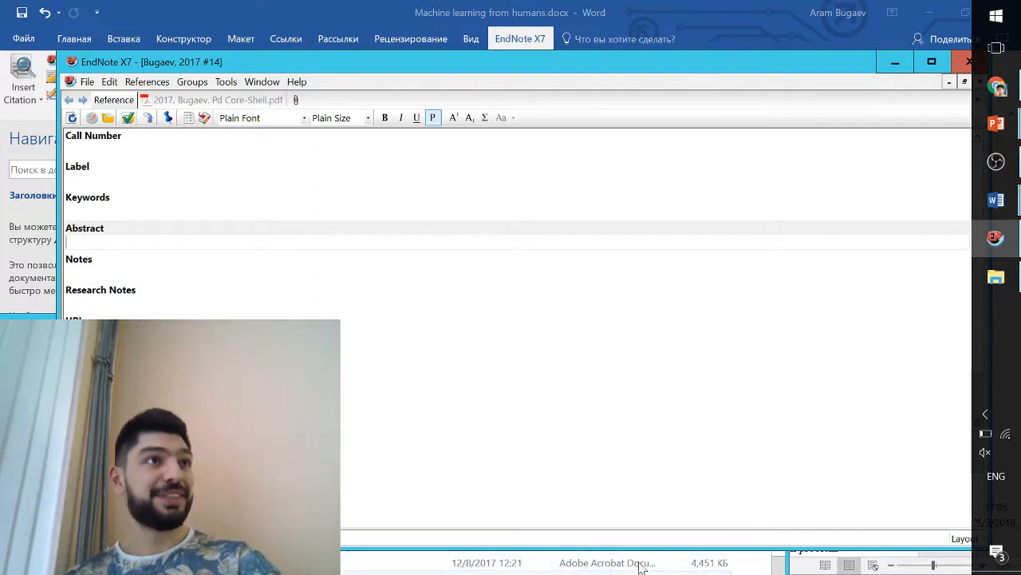
key(ctrl+w)
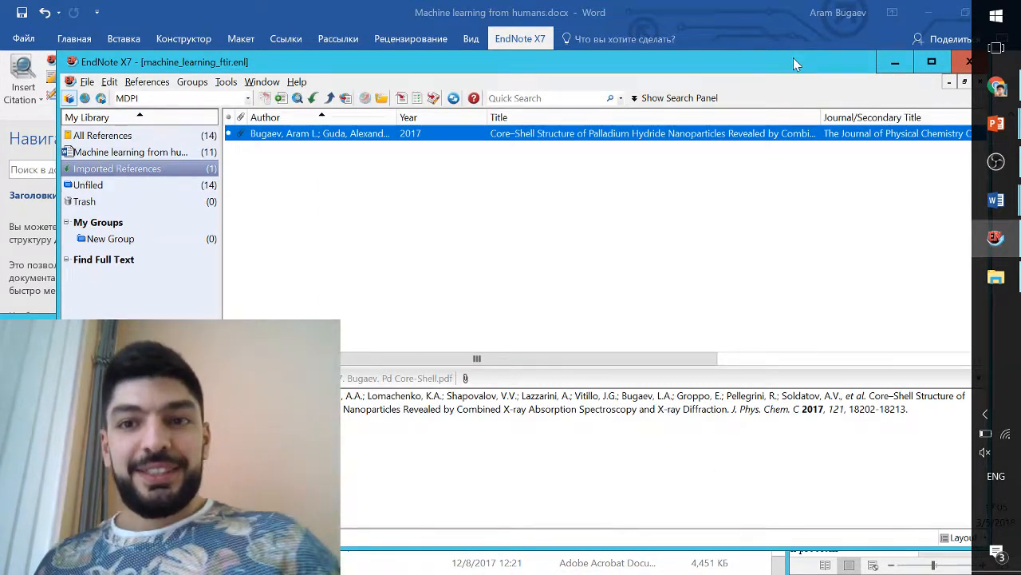
Step: Move the EndNote library window aside to uncover more of the file window listing the article PDFs
drag(793, 58, 695, 10)
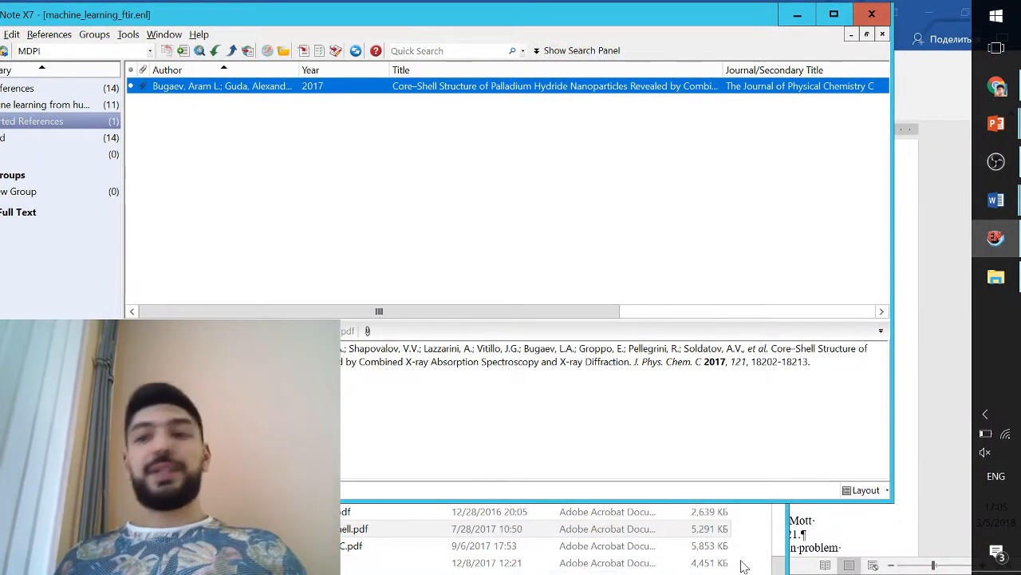